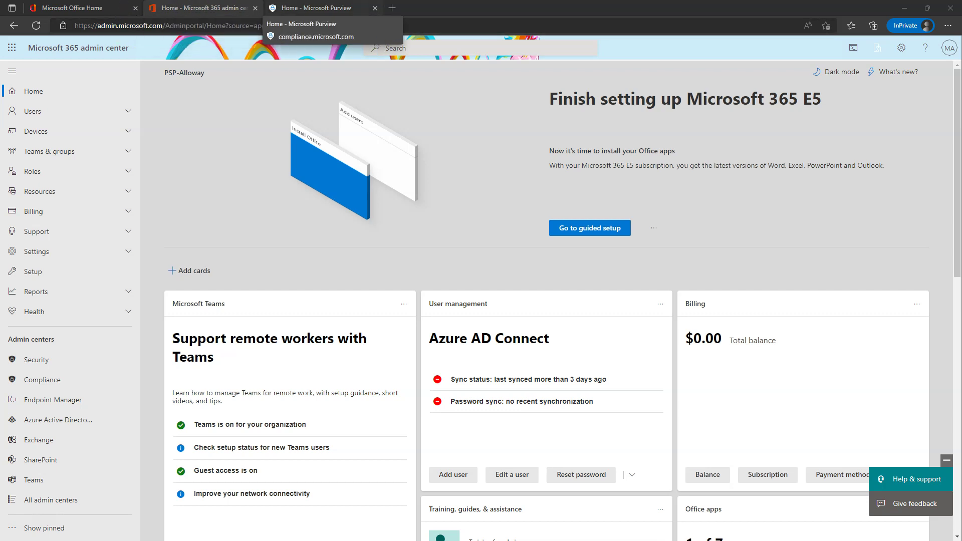
Go from the admin center to the Microsoft Purview compliance portal and open the data loss prevention policies list.
click(305, 8)
click(203, 8)
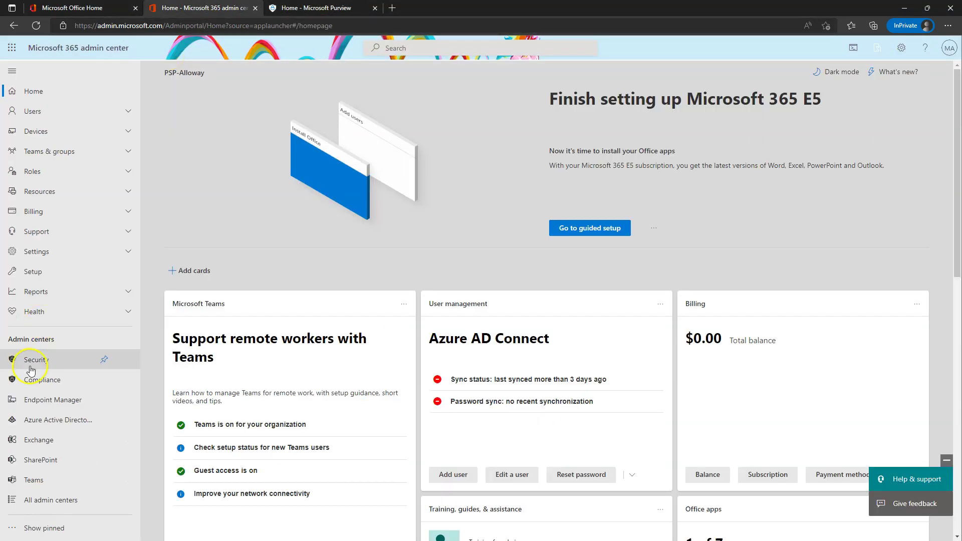
click(47, 388)
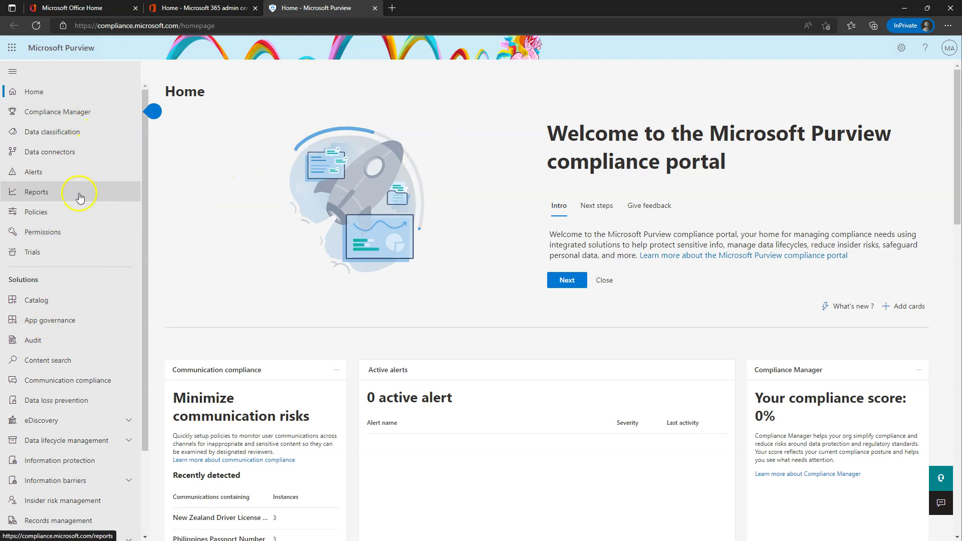
click(49, 404)
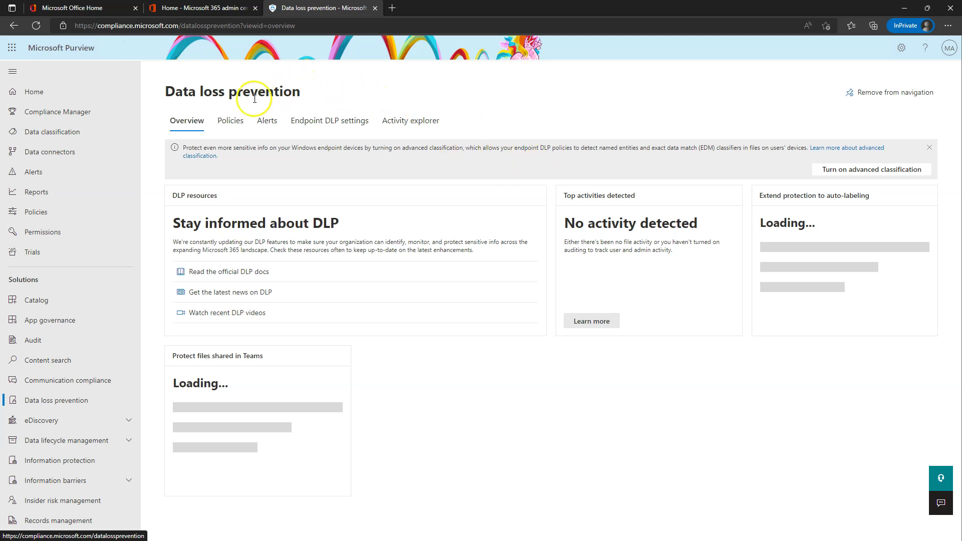
click(233, 124)
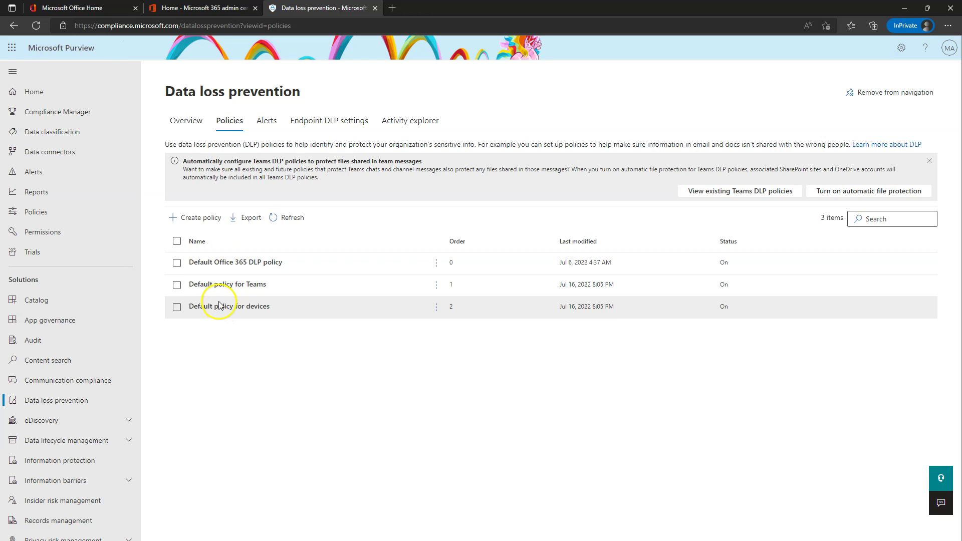
Start creating a new data loss prevention policy.
click(222, 258)
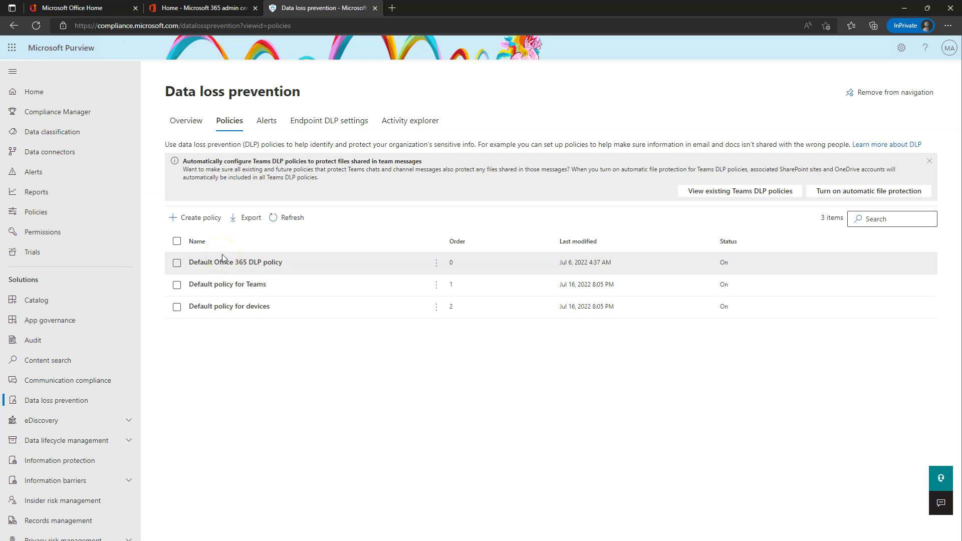
click(177, 242)
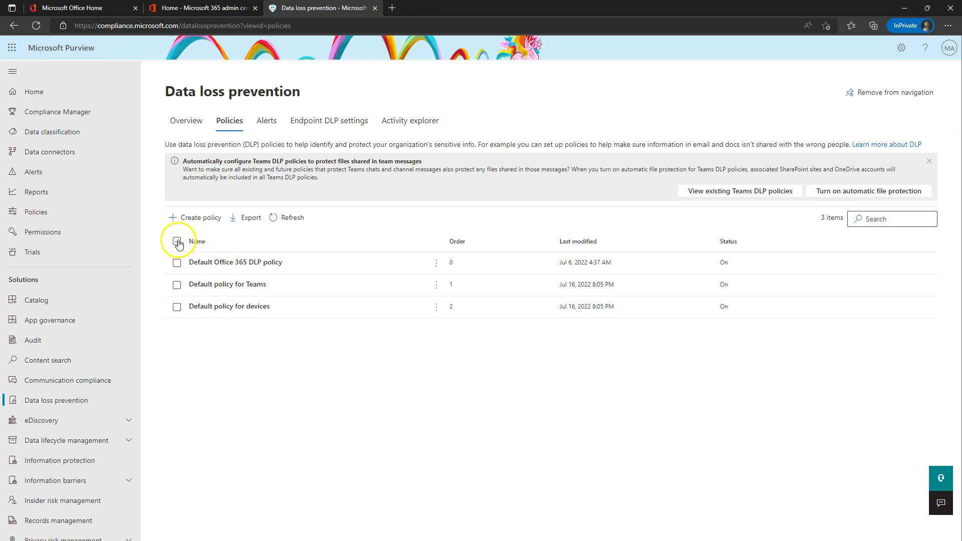
click(202, 223)
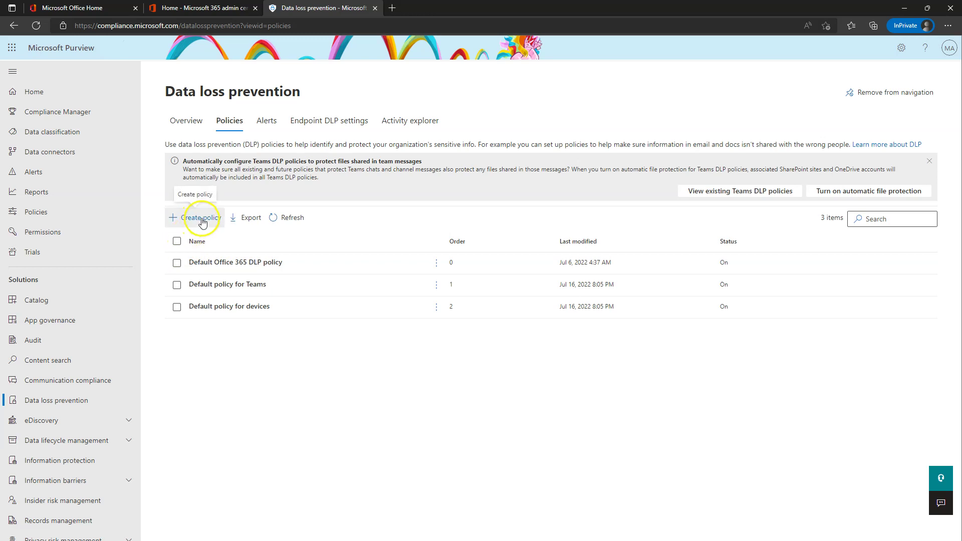
click(200, 221)
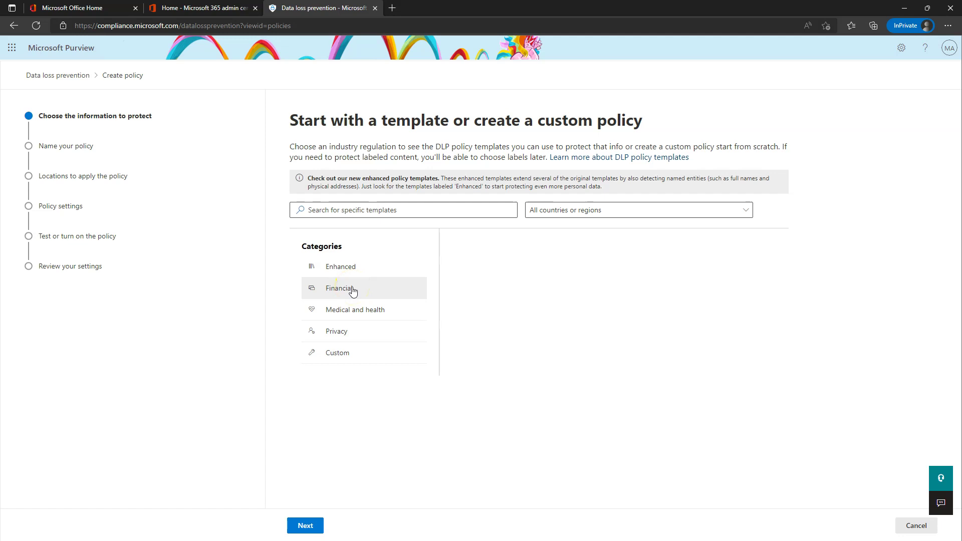
Filter the templates to United States of America and view the medical and health template U.S. Health Insurance Act (HIPAA) Enhanced.
click(350, 310)
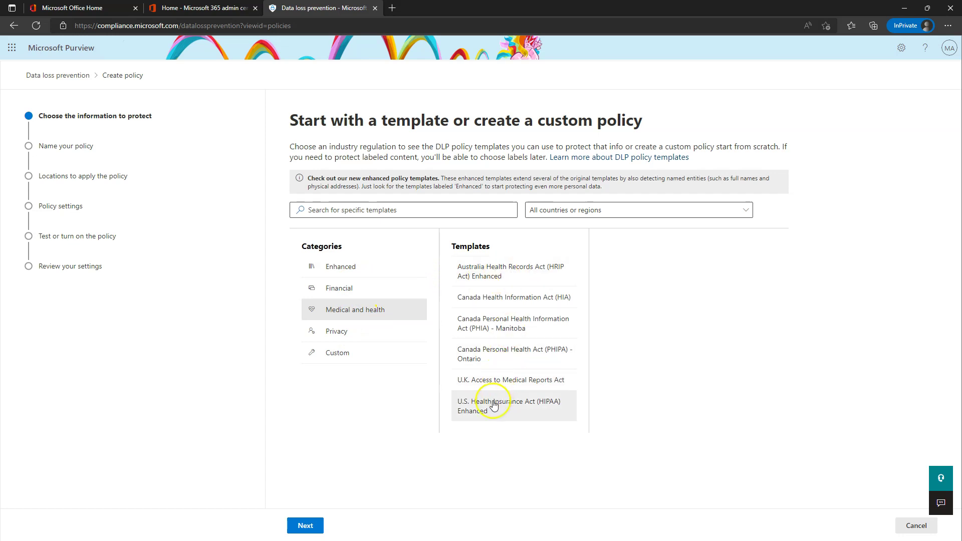
click(563, 209)
click(560, 245)
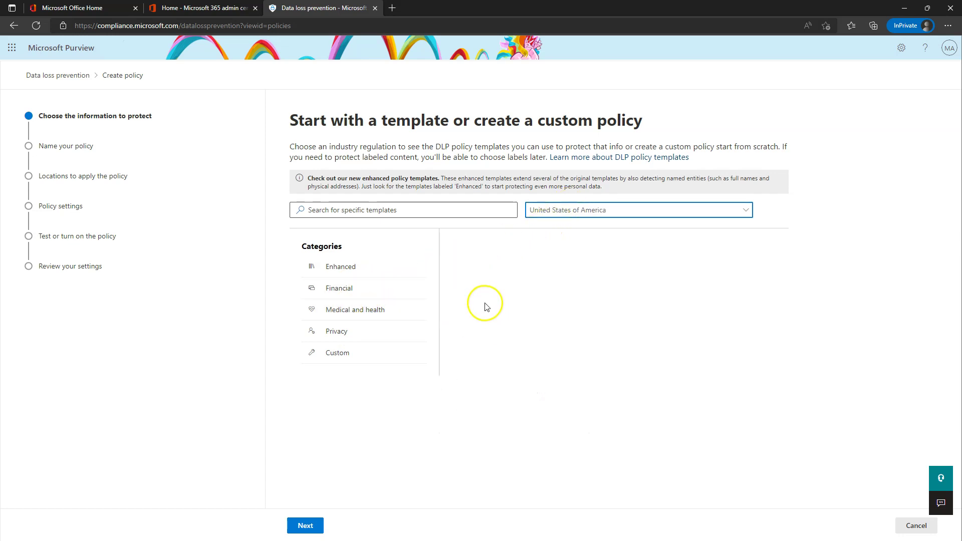
click(339, 307)
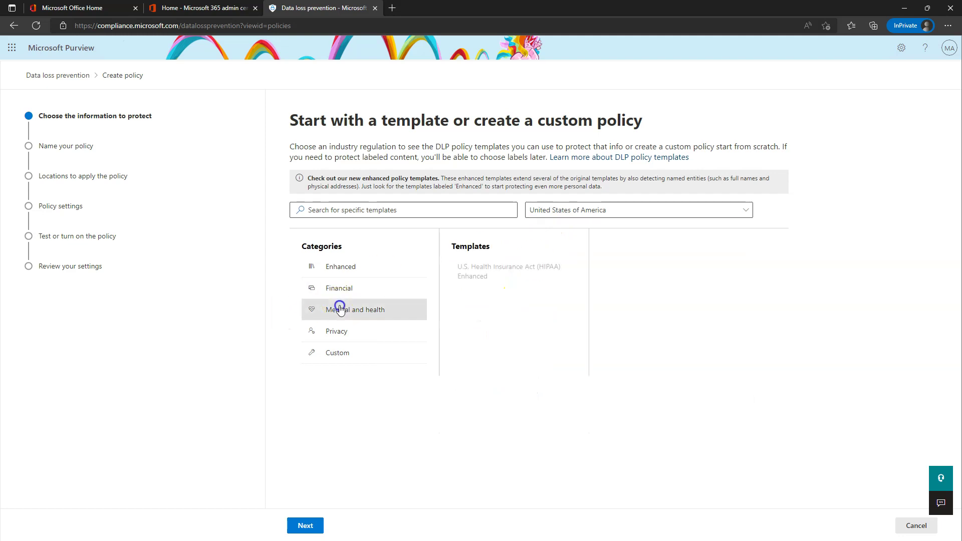
click(529, 281)
click(507, 282)
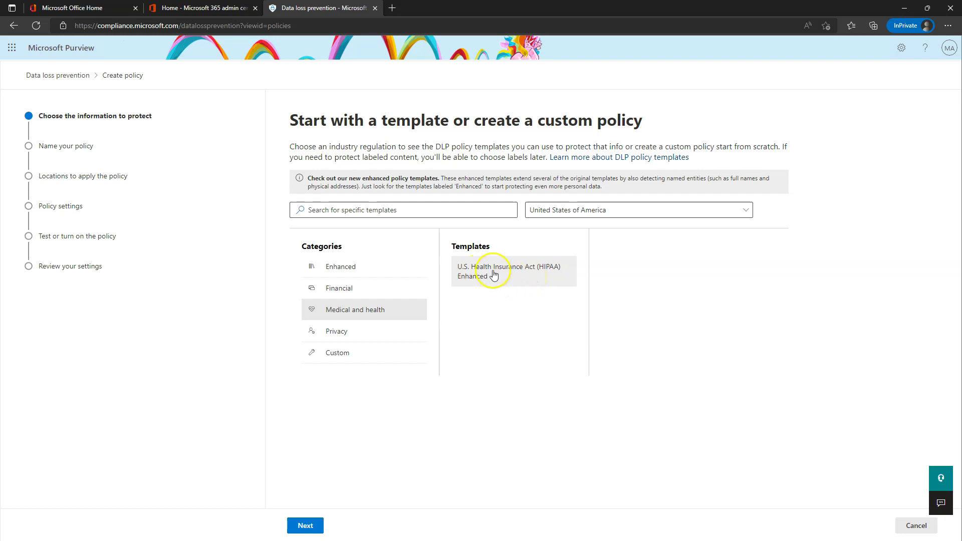
click(495, 274)
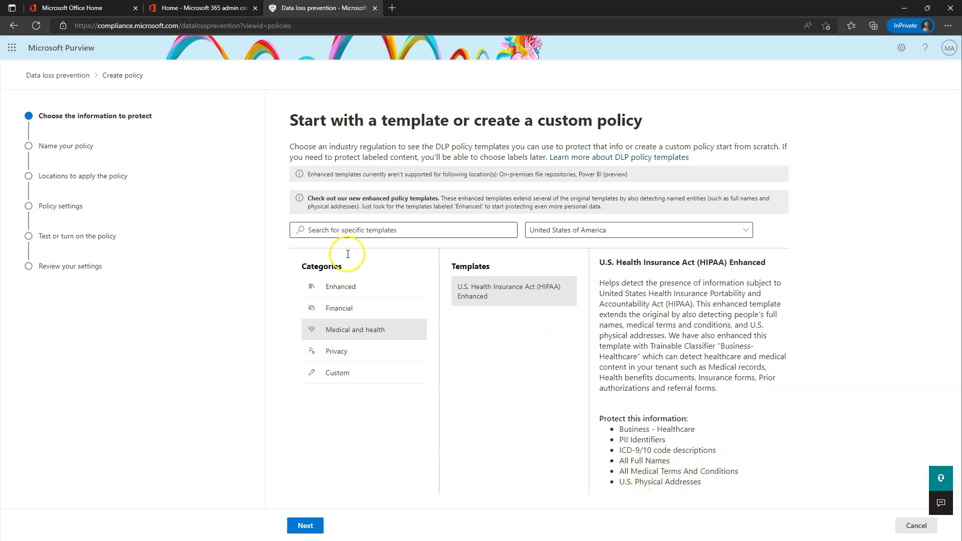
Review the information protected by the privacy template U.S. Personally Identifiable Information (PII) Data Enhanced.
click(350, 353)
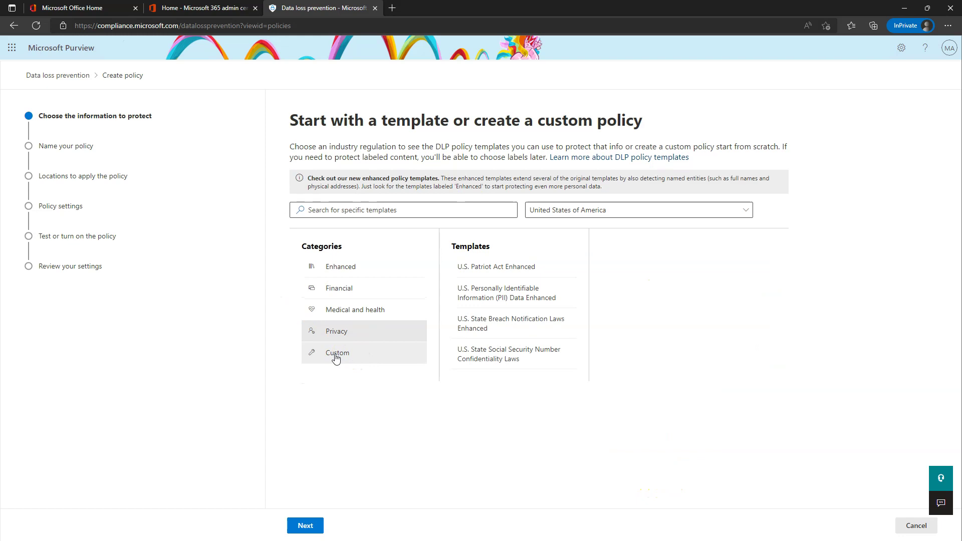
click(494, 300)
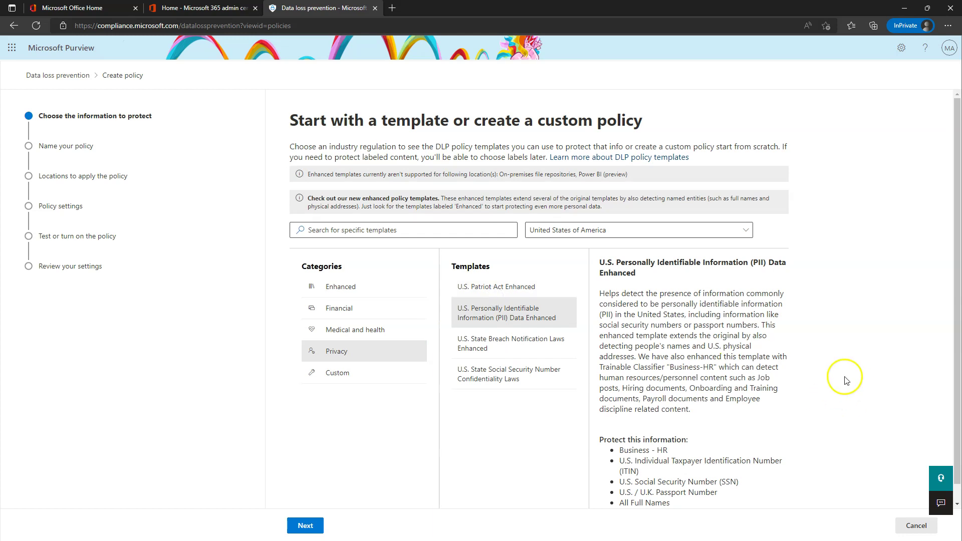
scroll(797, 373, down, 1)
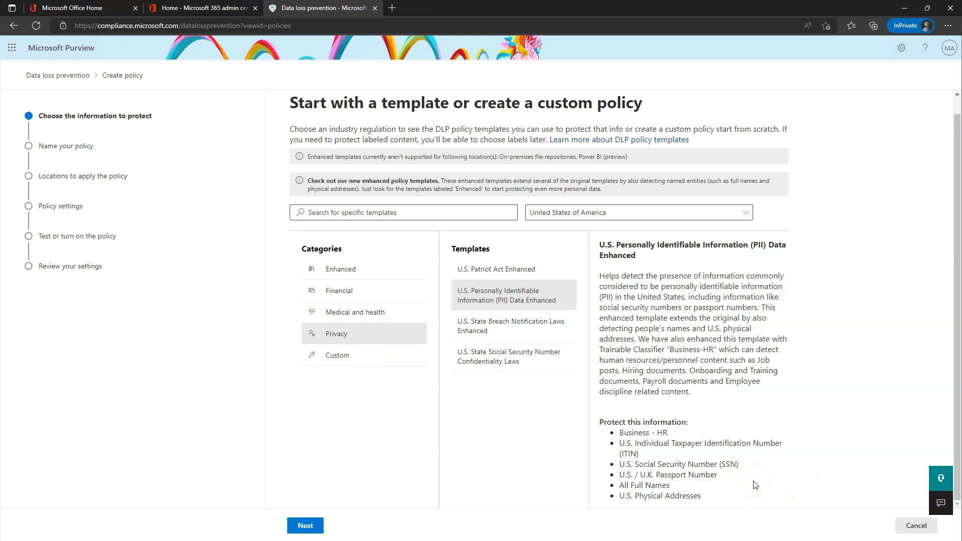
Choose the Custom policy template from the Custom category and continue to naming the policy.
click(340, 360)
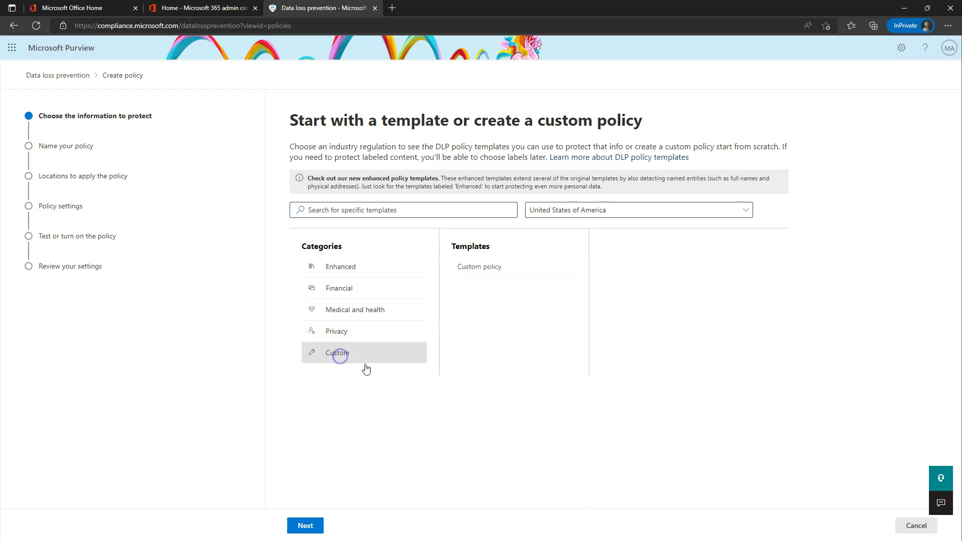
click(487, 271)
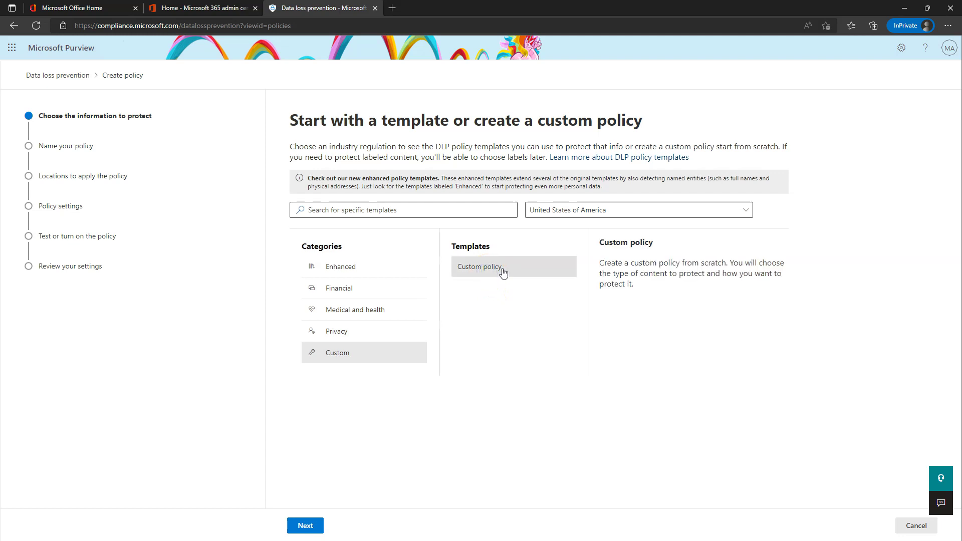
click(307, 529)
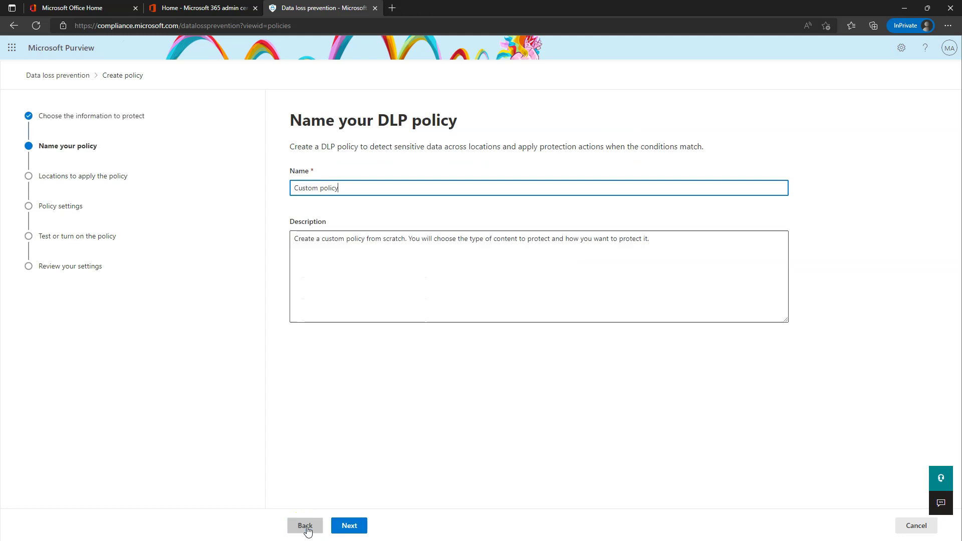
Name the DLP policy PSP-Exchange-PII and continue to the policy locations.
drag(367, 186, 260, 186)
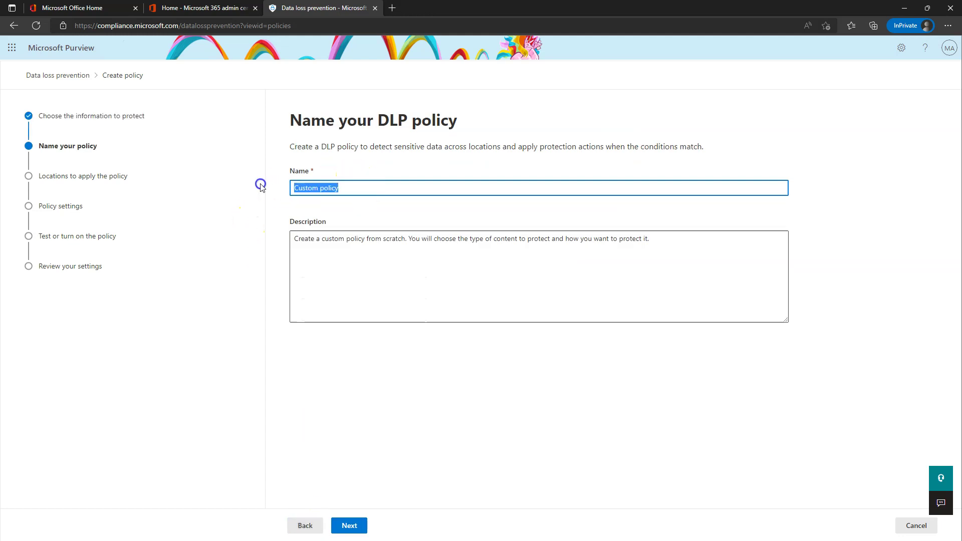
key(BackSpace)
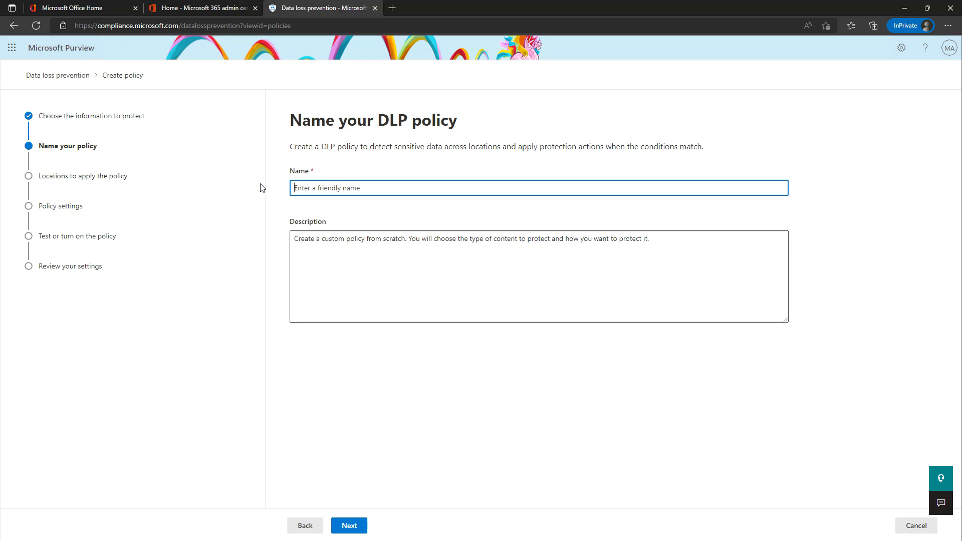
text(PSP-Exchange-CreditCard)
key(ctrl+BackSpace)
text(PII)
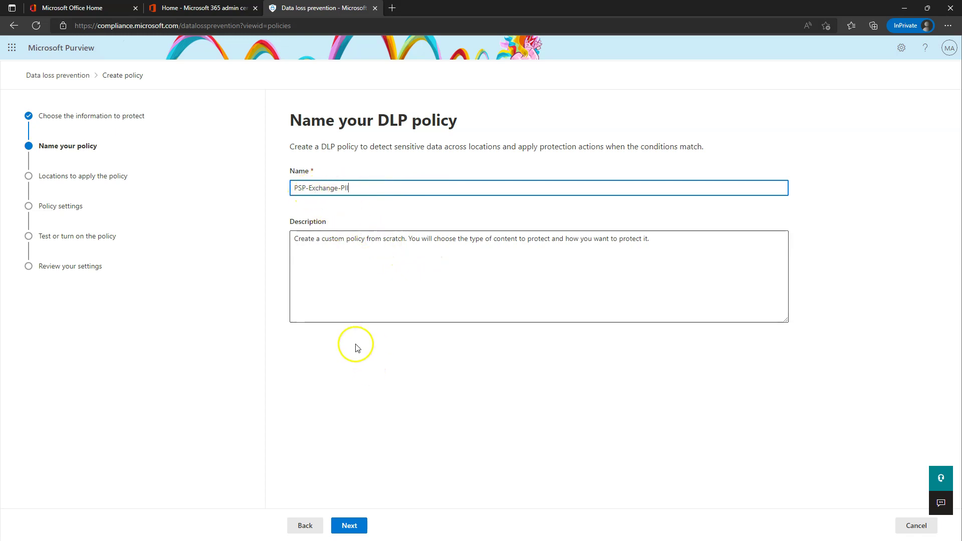
click(353, 525)
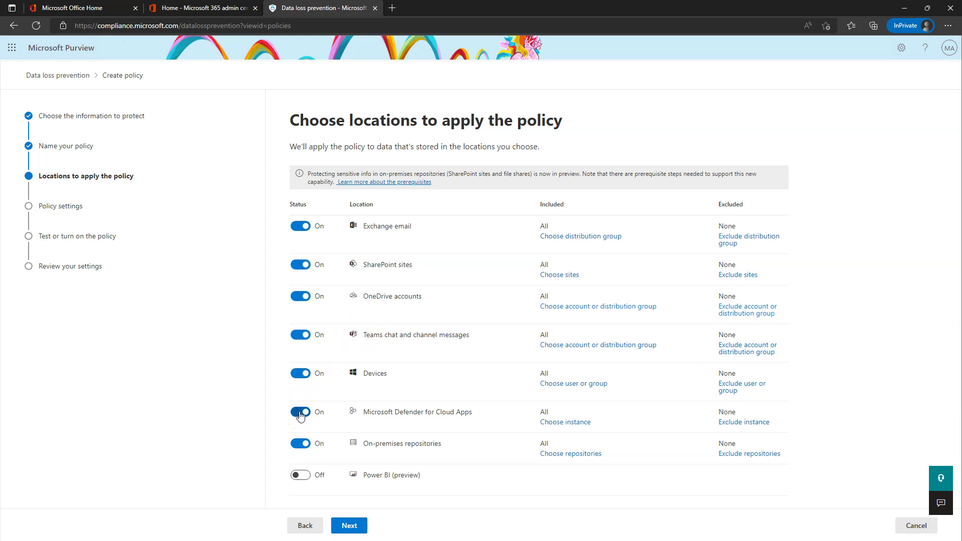
Turn off every policy location except Exchange email and continue to the policy settings.
click(300, 444)
click(302, 449)
click(297, 412)
click(300, 374)
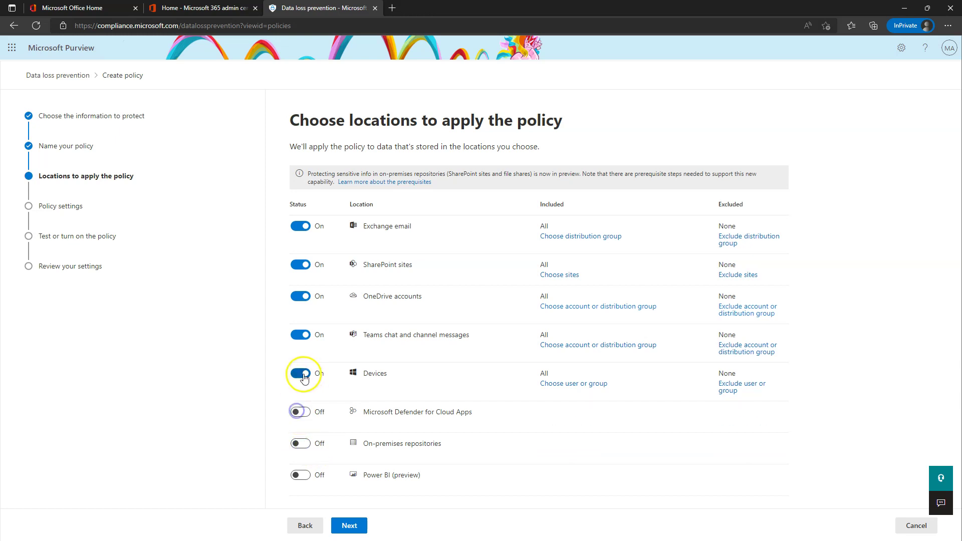
click(300, 336)
click(301, 299)
click(300, 265)
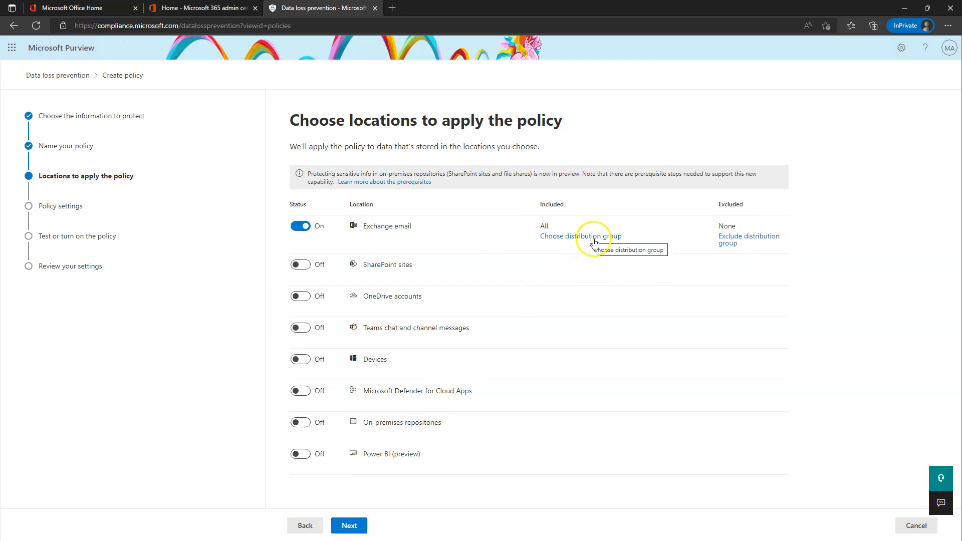
click(349, 525)
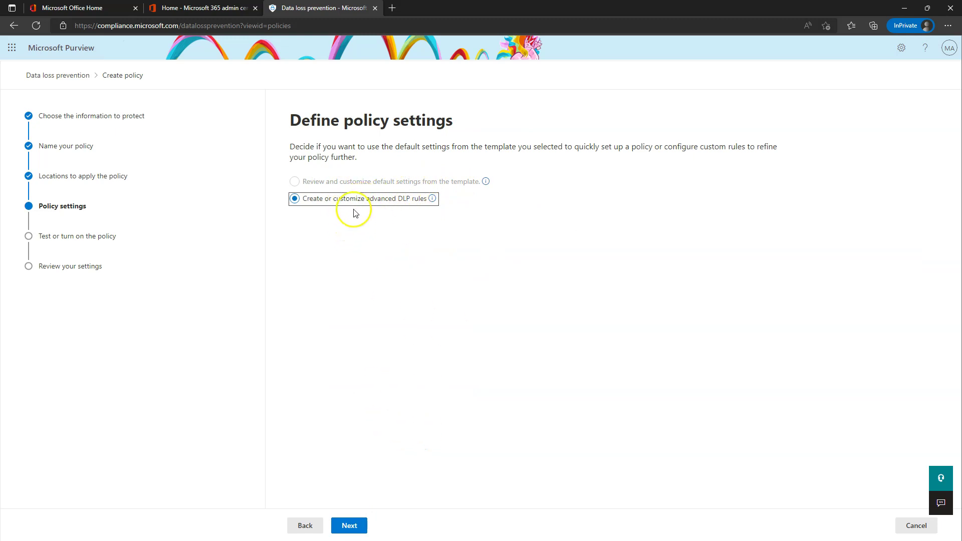
Proceed with advanced DLP rules and start a new rule named PSP-Exchange-PII-Low Count.
click(350, 524)
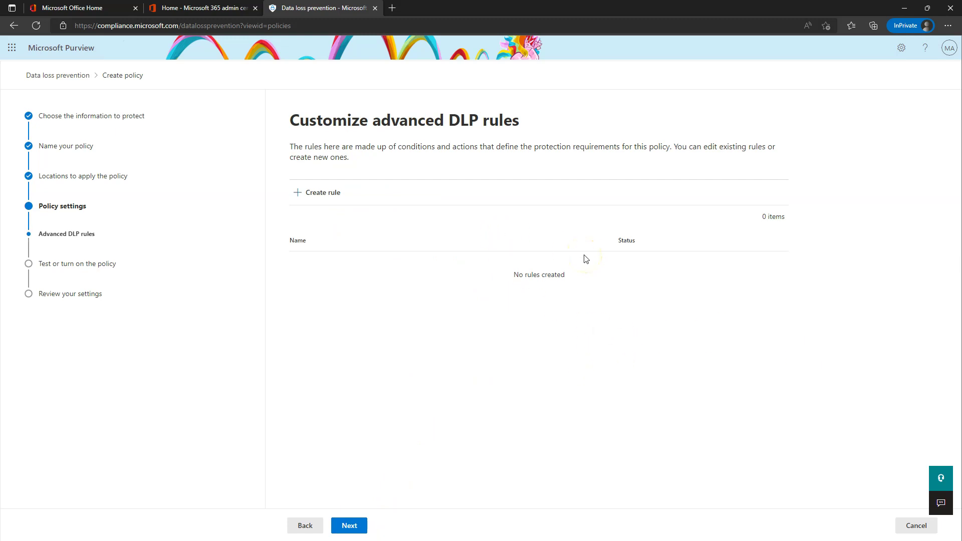
click(324, 196)
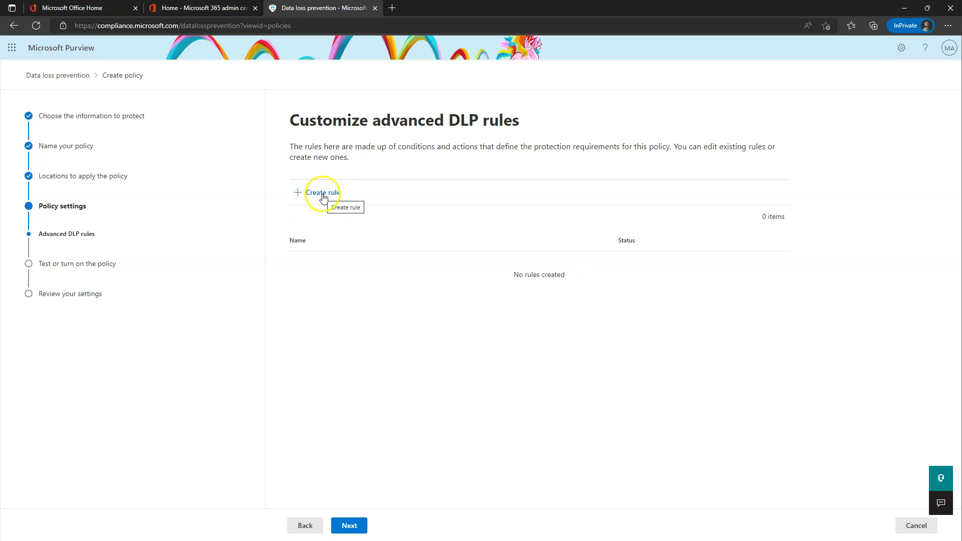
click(270, 129)
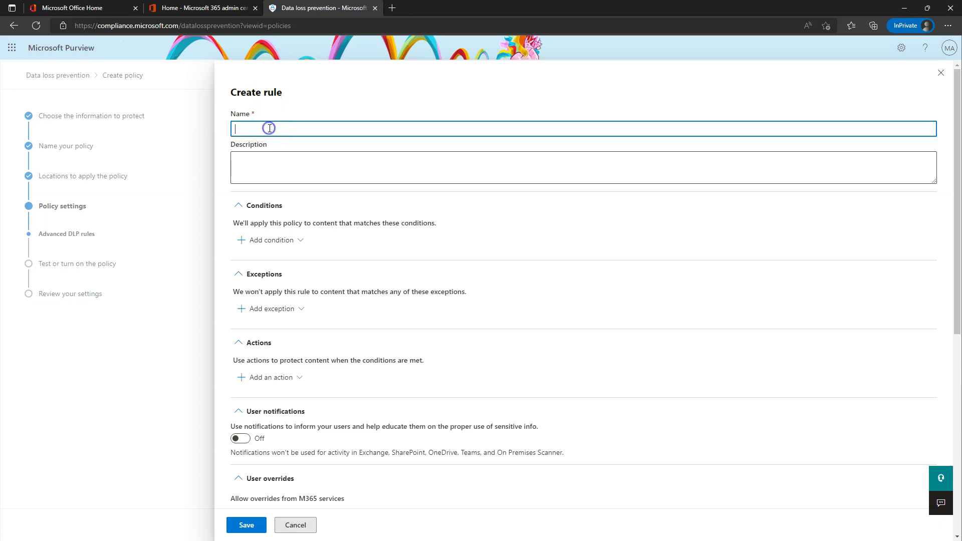
text(PSP-Exchange-PII-Low Count)
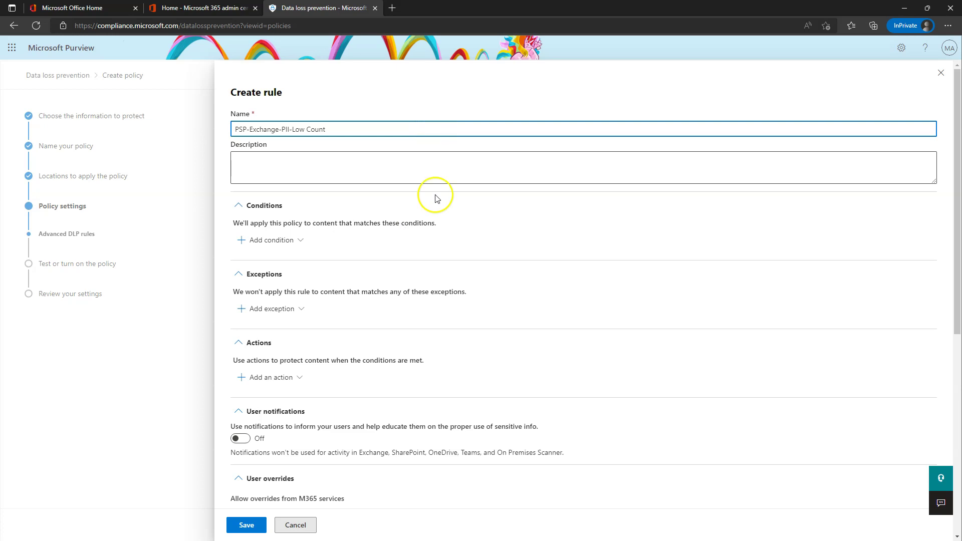
Add a Content contains condition to the rule, keeping the Default group matched on any of these.
click(270, 243)
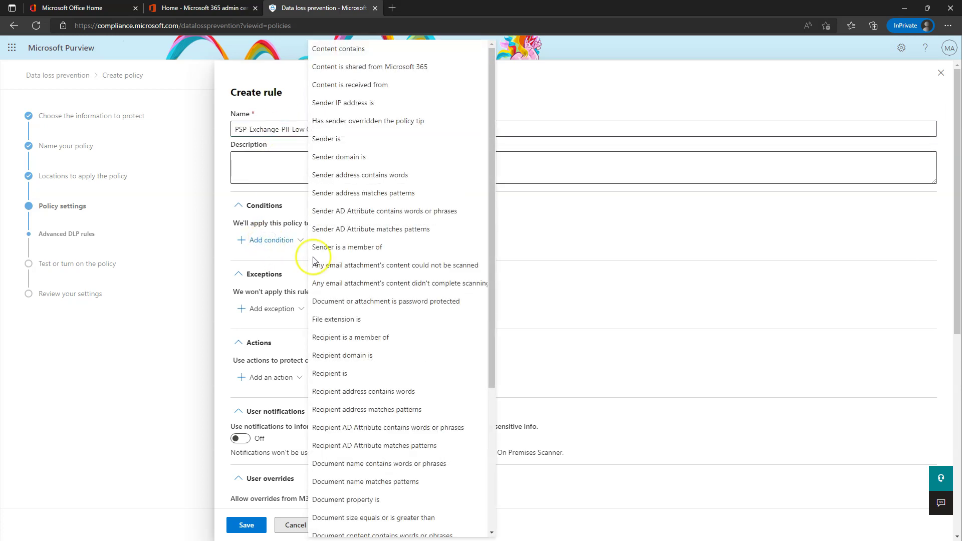
scroll(371, 200, down, 4)
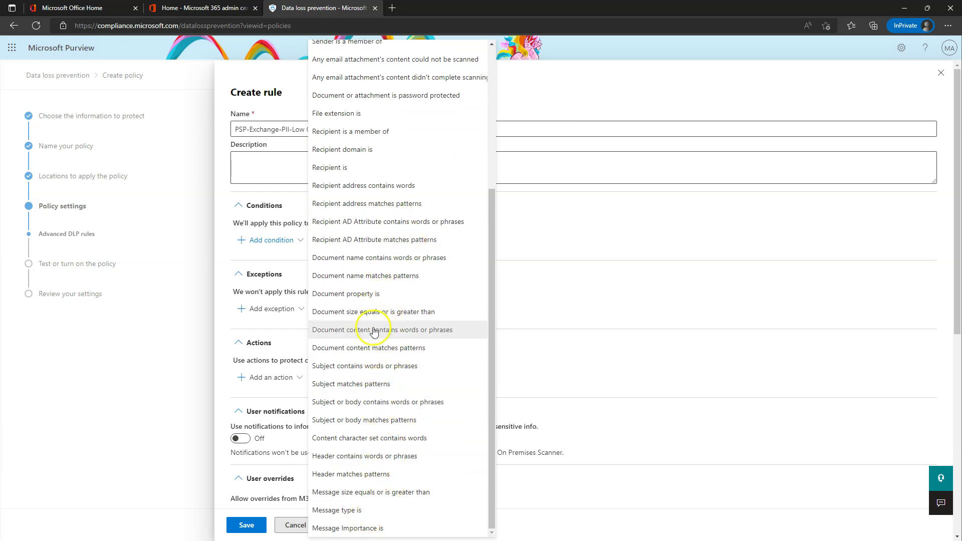
scroll(370, 332, up, 3)
scroll(371, 332, up, 1)
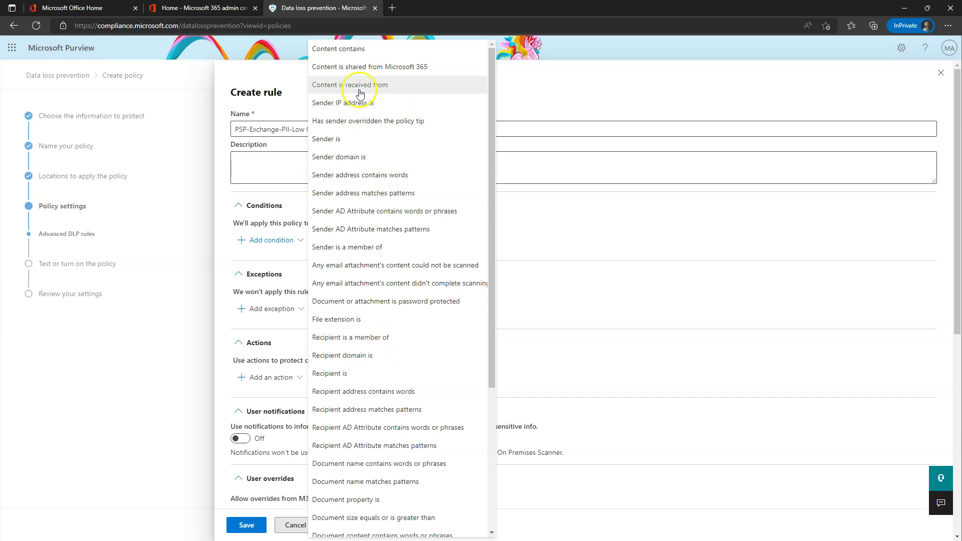
click(353, 50)
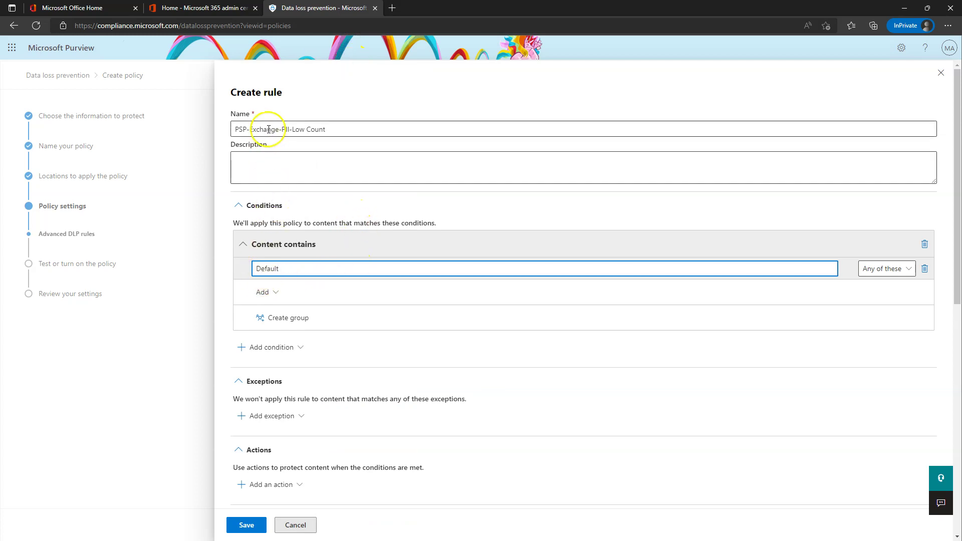
click(264, 292)
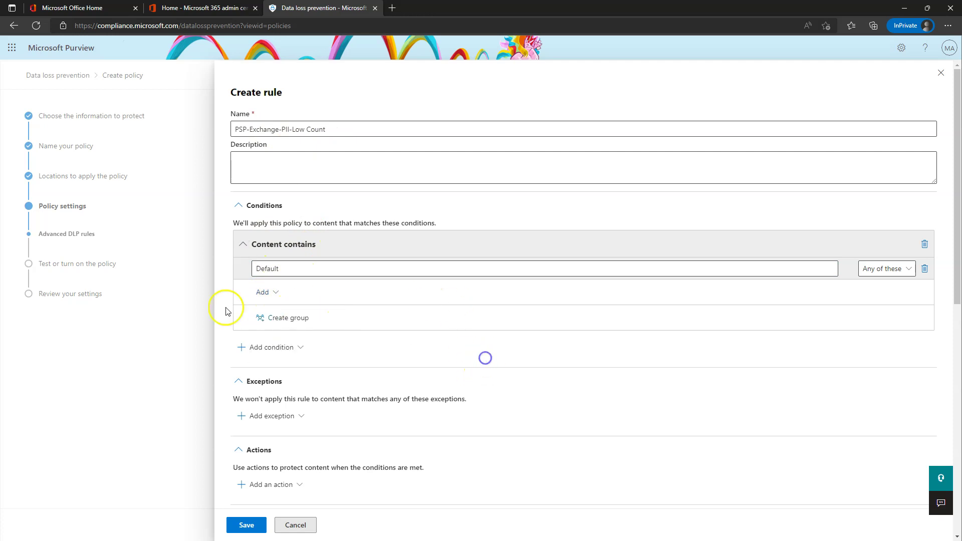
click(261, 345)
scroll(355, 220, down, 4)
scroll(371, 263, up, 4)
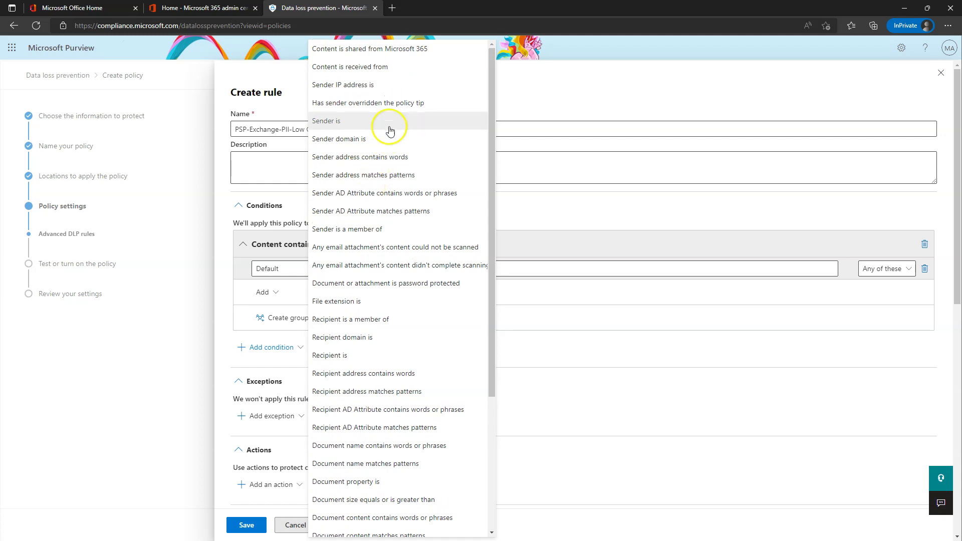
click(572, 205)
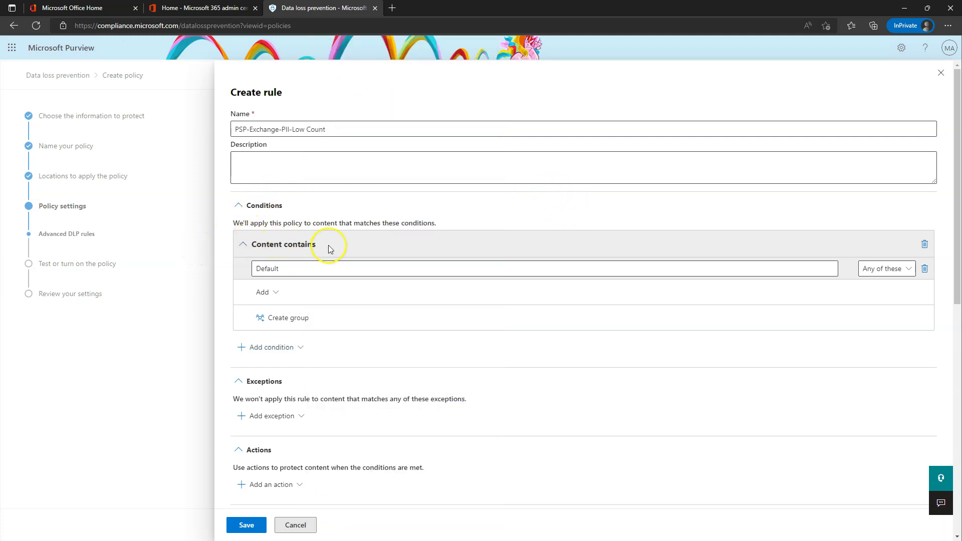
Select the ABA Routing Number and Project X sensitive info types for the Content contains condition.
click(269, 293)
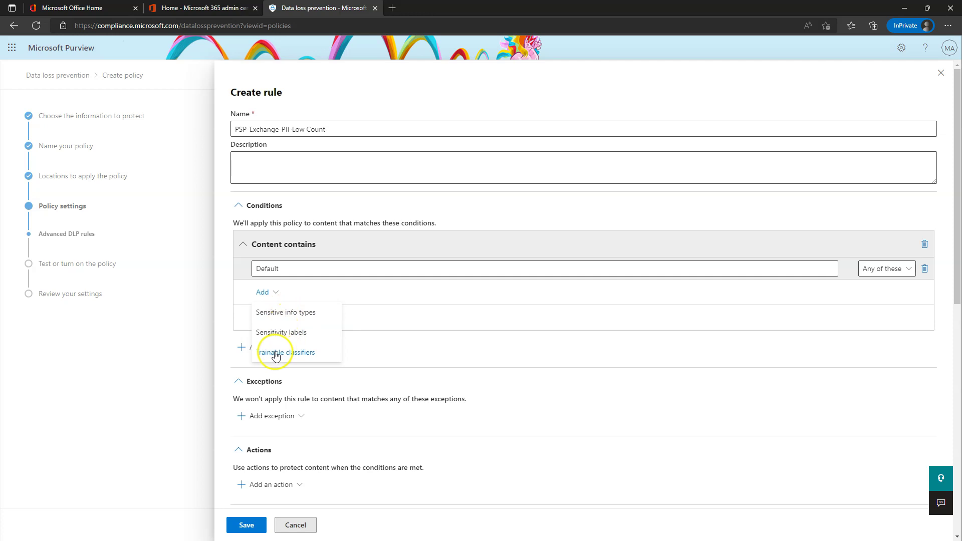
click(295, 315)
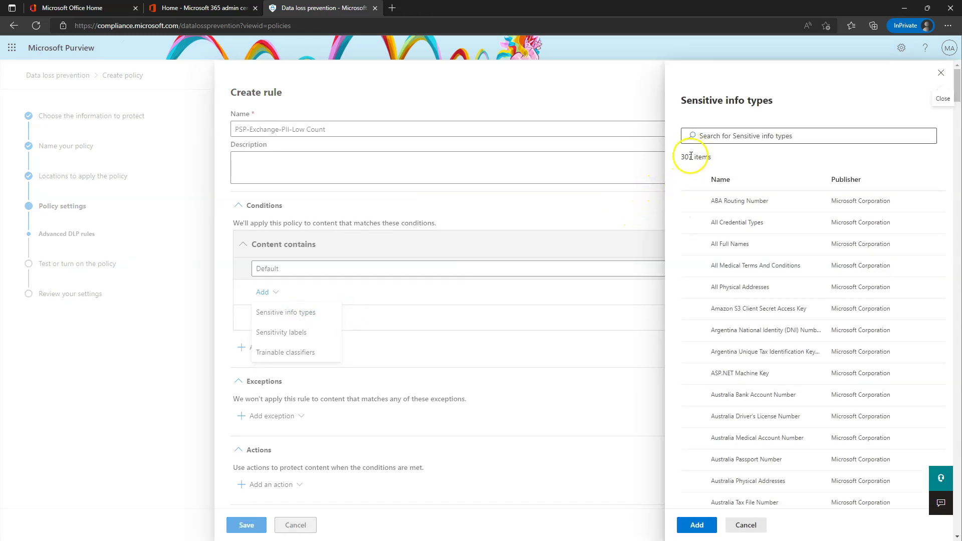
click(721, 135)
click(692, 201)
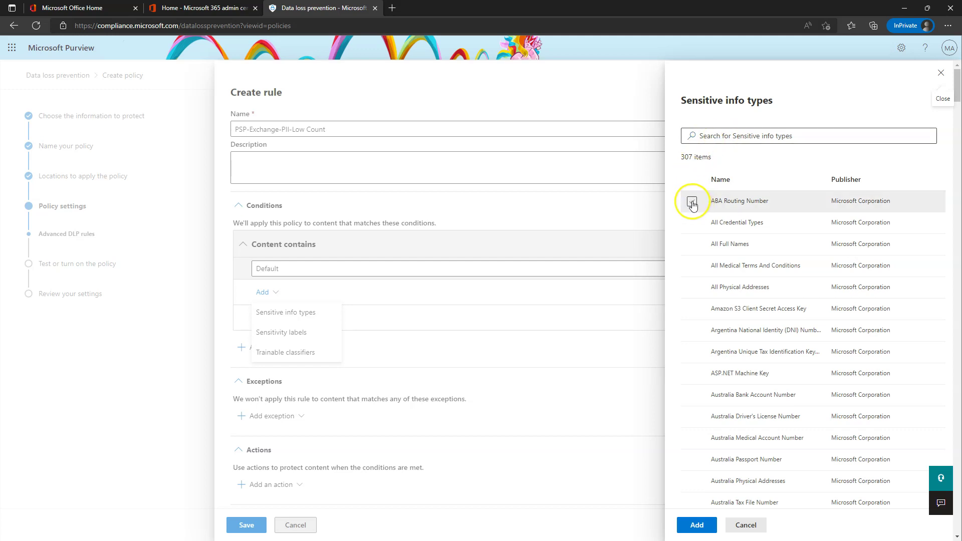
click(746, 135)
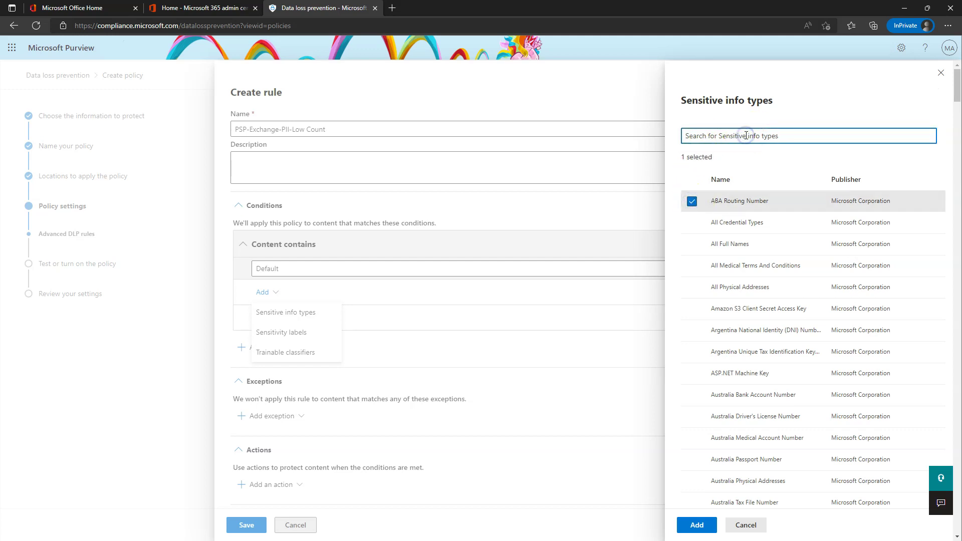
text(project x)
key(Return)
click(691, 201)
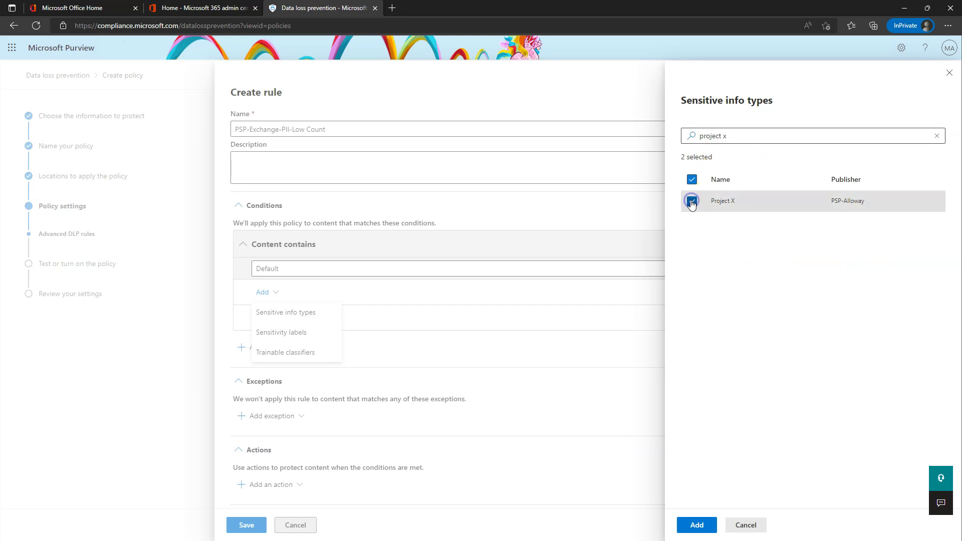
Find the U.S. info types, select passport, bank account, driver's license, taxpayer identification and social security numbers, and add the whole selection to the condition.
click(737, 139)
triple_click(735, 140)
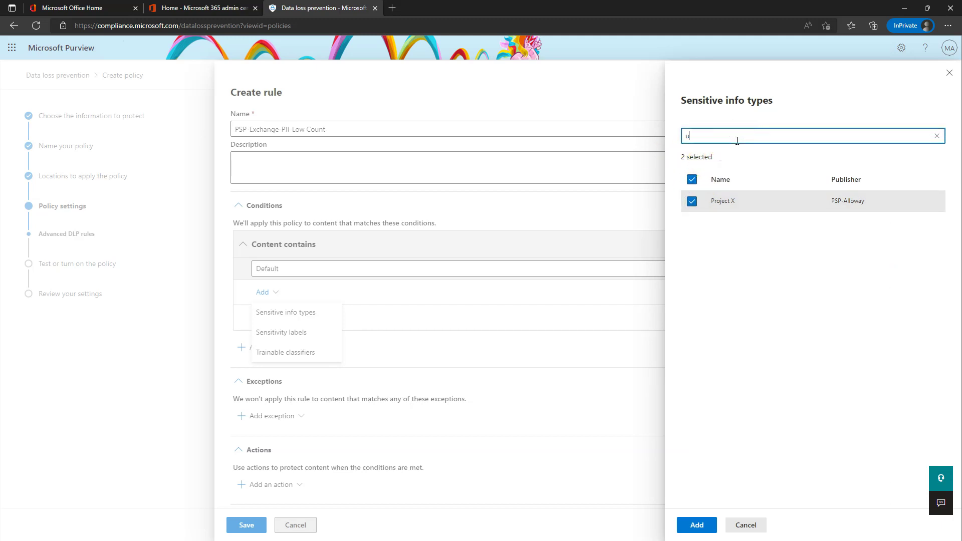
key(Return)
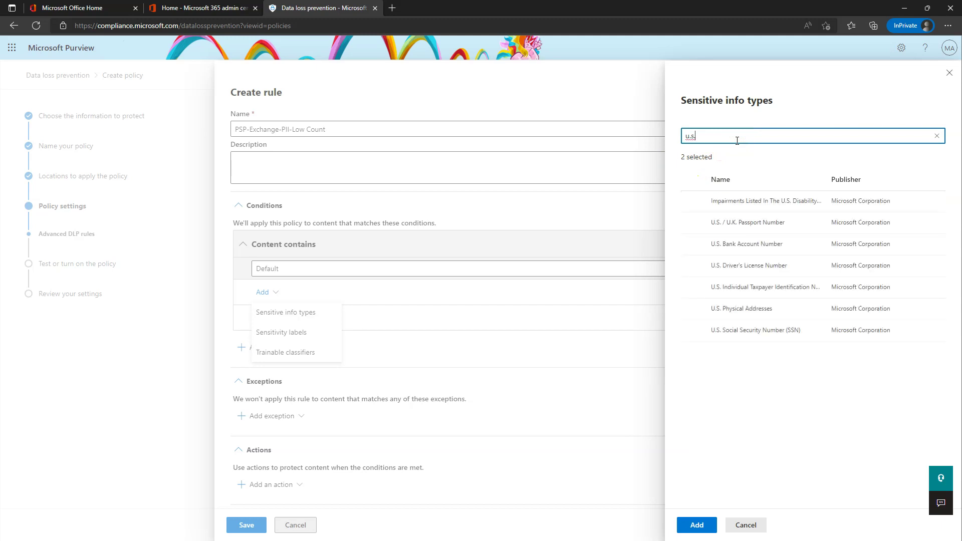
click(691, 223)
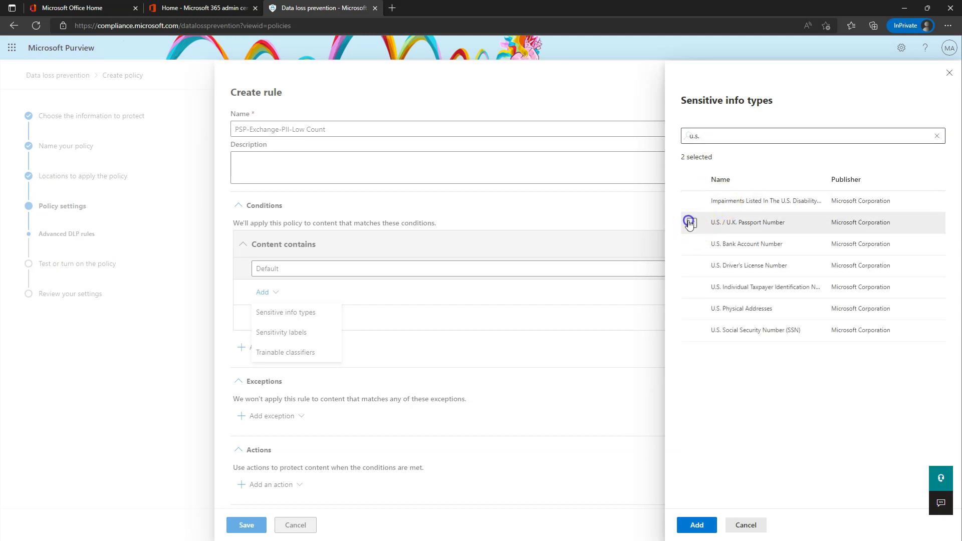
click(693, 244)
click(692, 266)
click(692, 287)
click(692, 310)
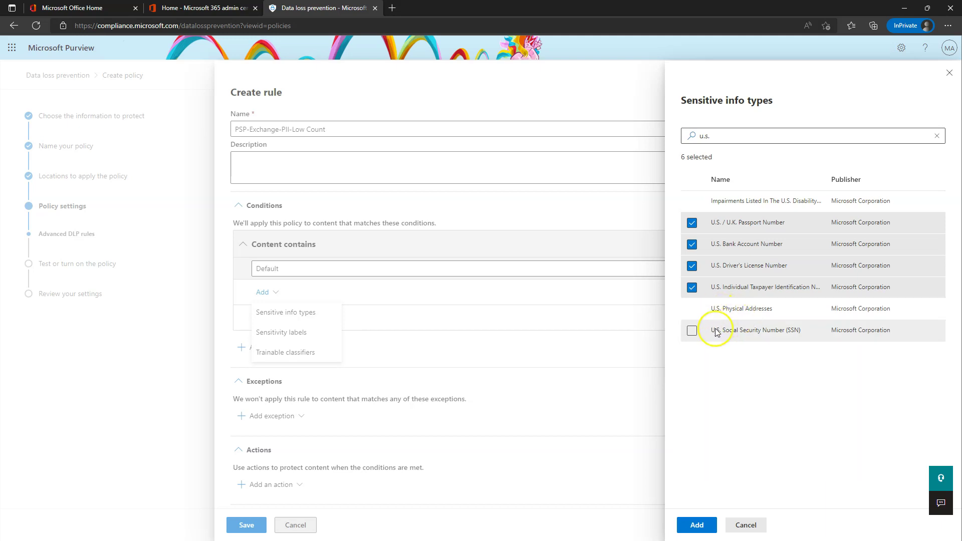
click(692, 331)
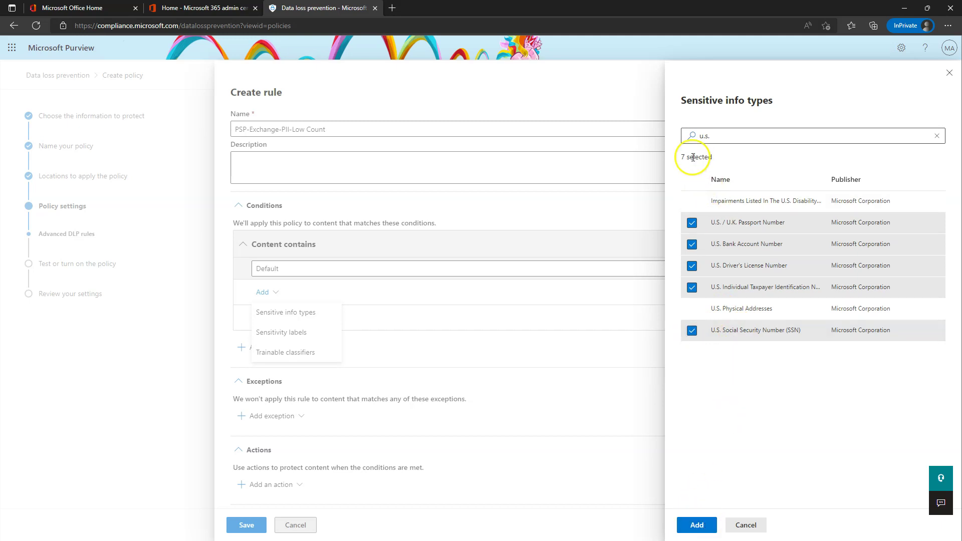
click(695, 524)
Set the maximum instance count to 4 for all seven sensitive info types in the Default group.
scroll(424, 325, down, 3)
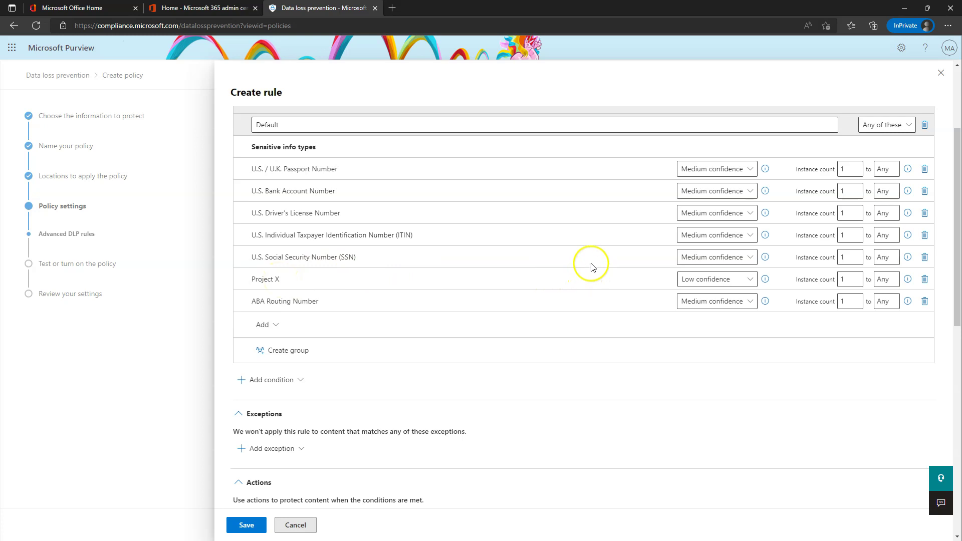
scroll(618, 254, up, 3)
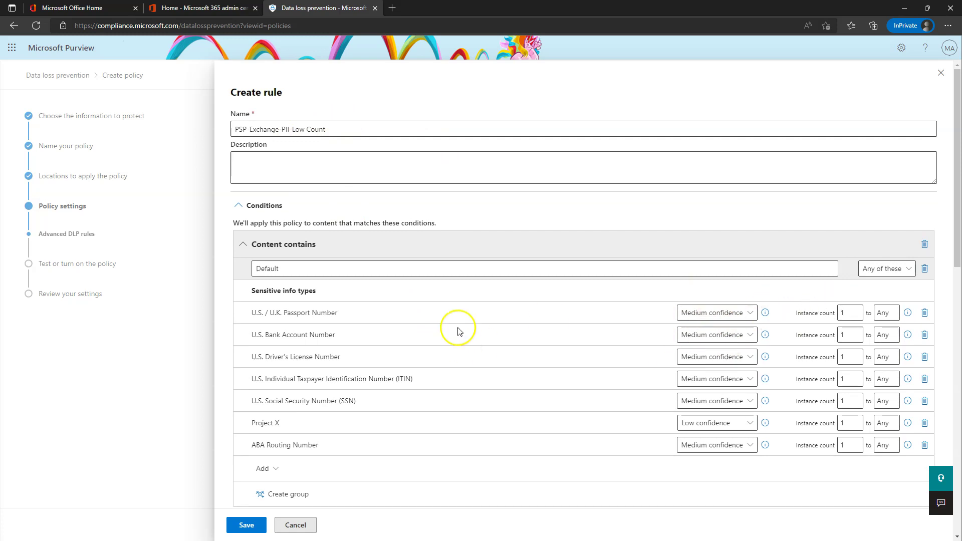
scroll(872, 321, down, 2)
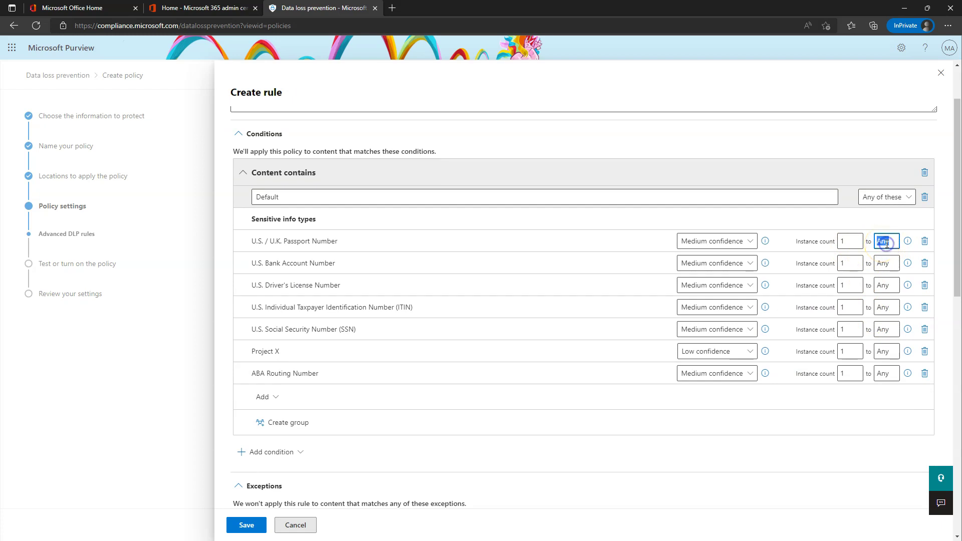
click(886, 261)
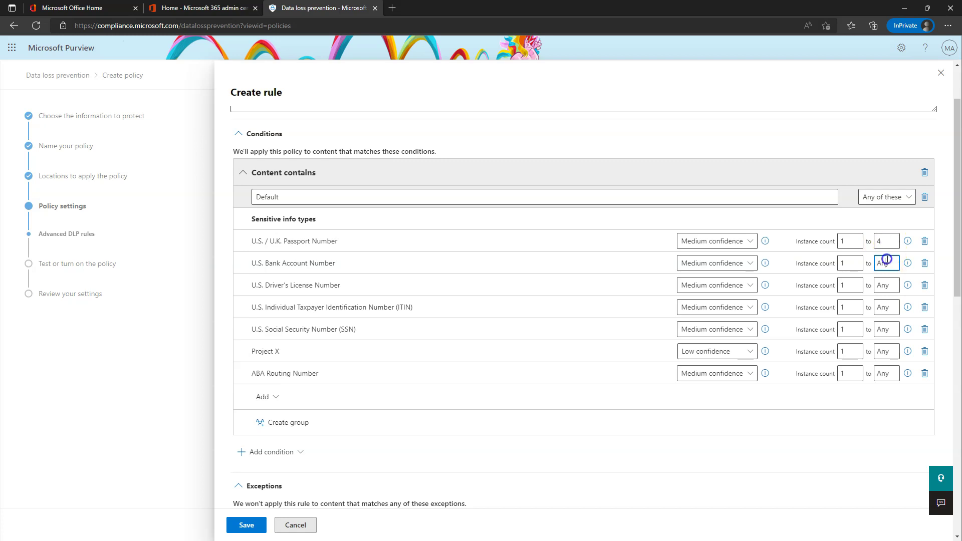
double_click(887, 276)
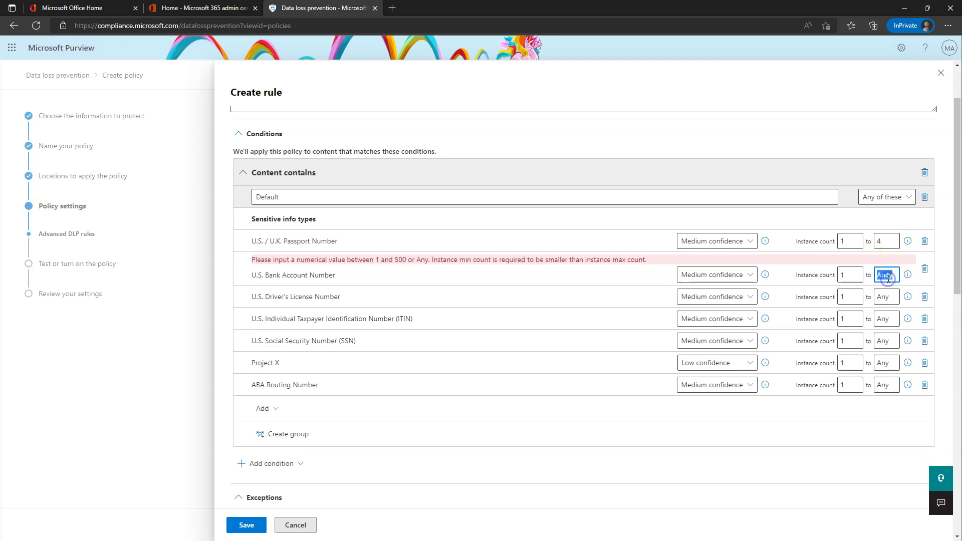
text(4)
click(885, 287)
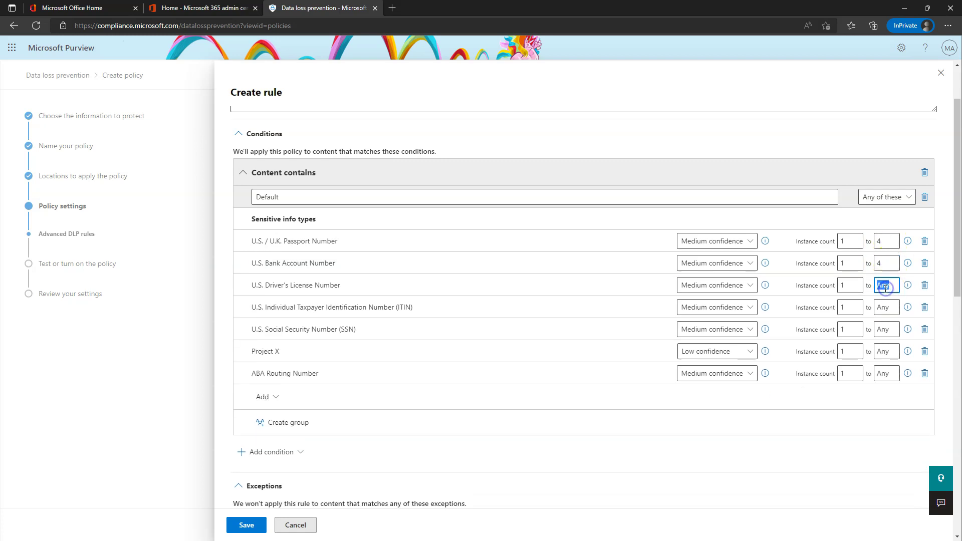
text(4)
double_click(886, 308)
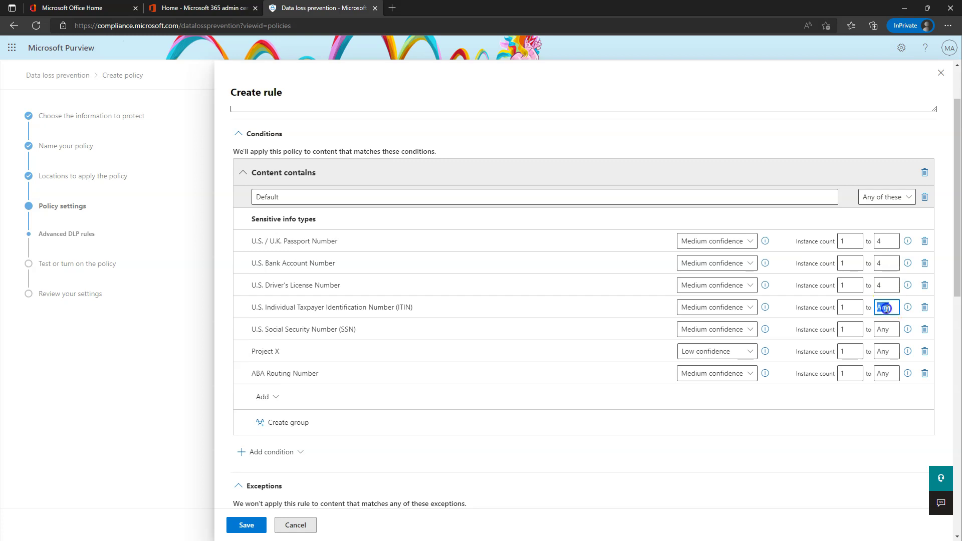
text(4)
double_click(886, 330)
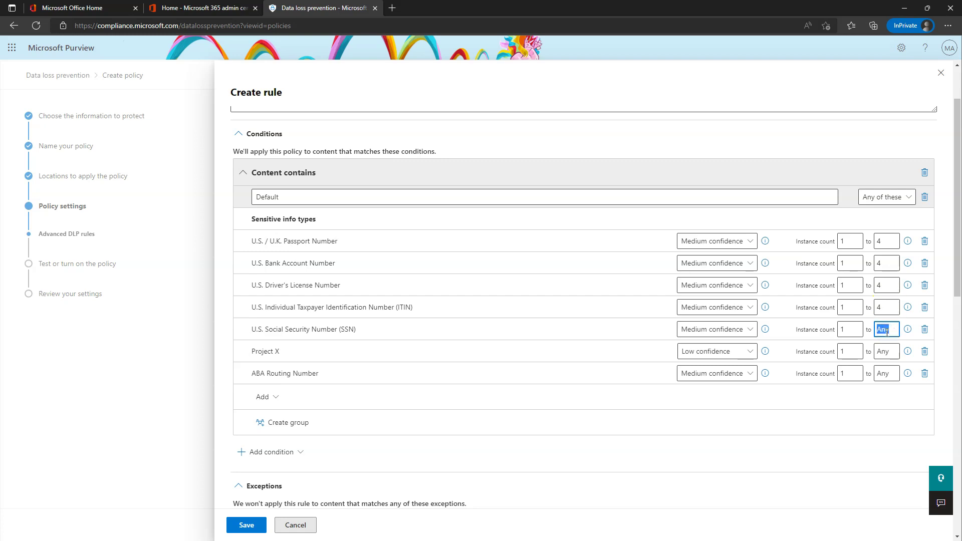
key(BackSpace)
text(4)
double_click(886, 352)
text(4)
double_click(884, 373)
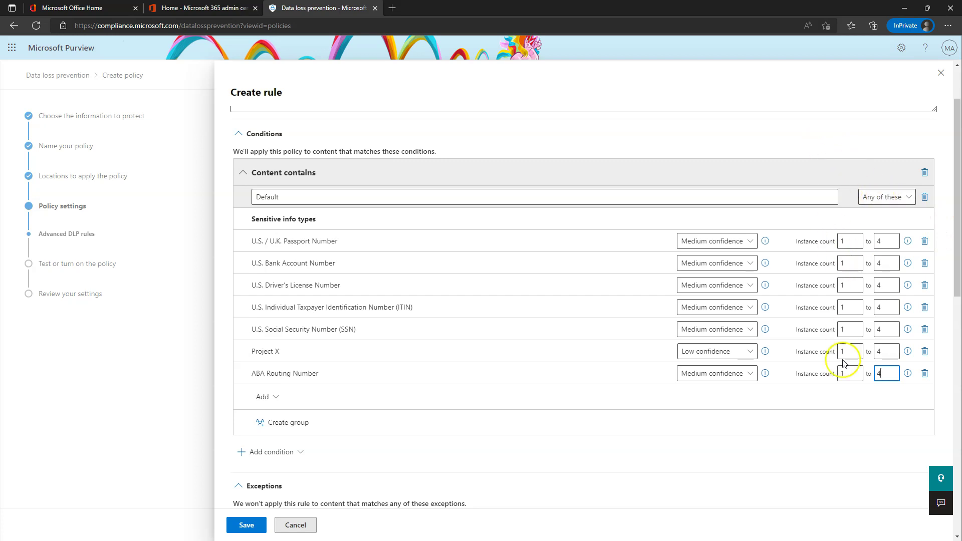
Keep the Default group matched on any of these and collapse the Content contains condition.
click(889, 198)
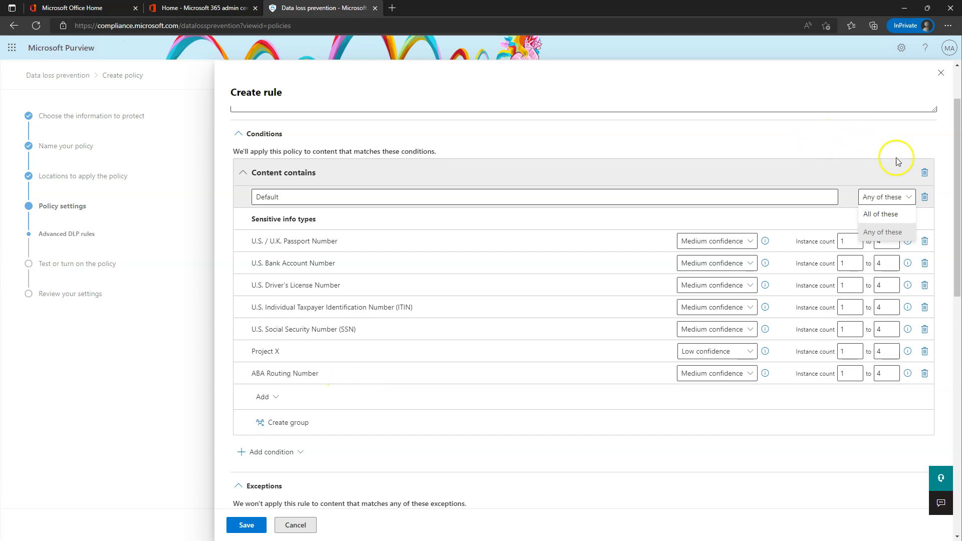
click(883, 232)
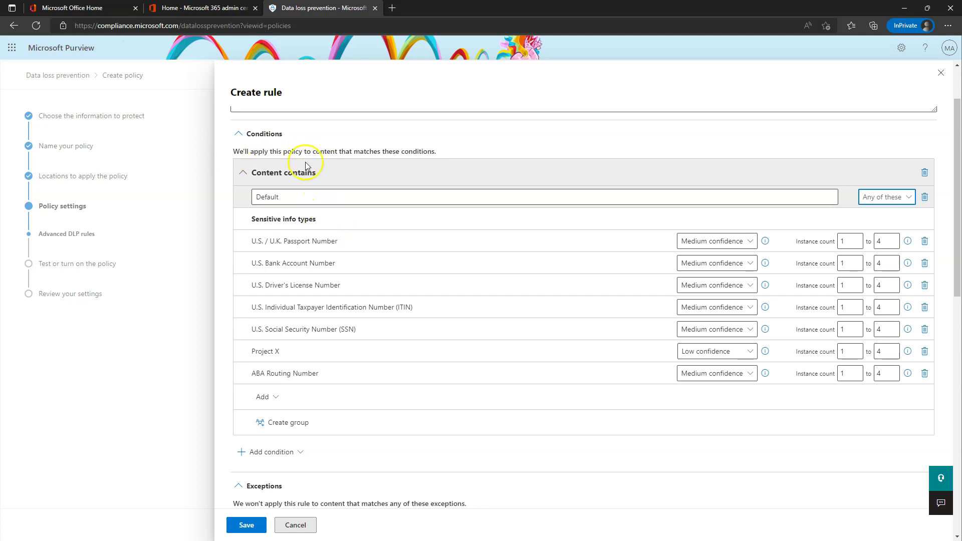
click(243, 173)
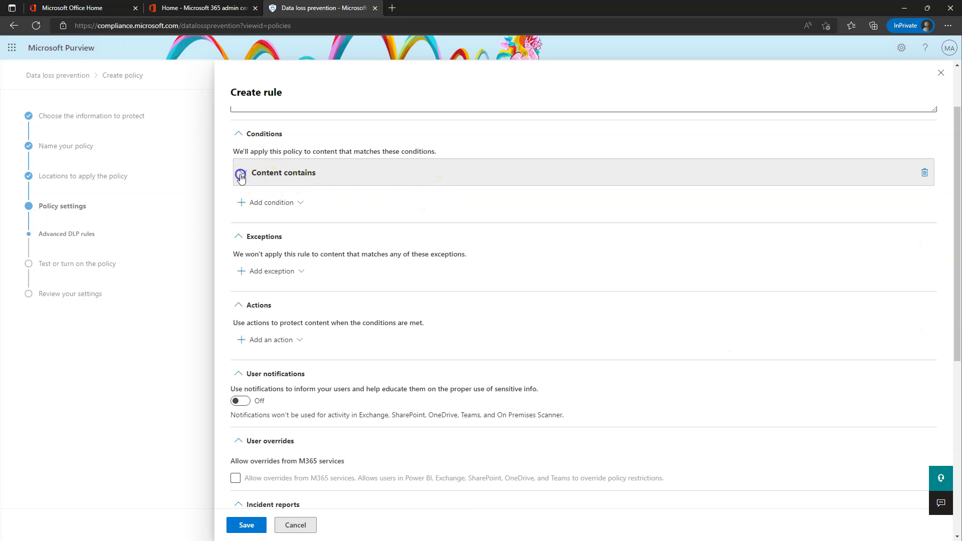
click(242, 173)
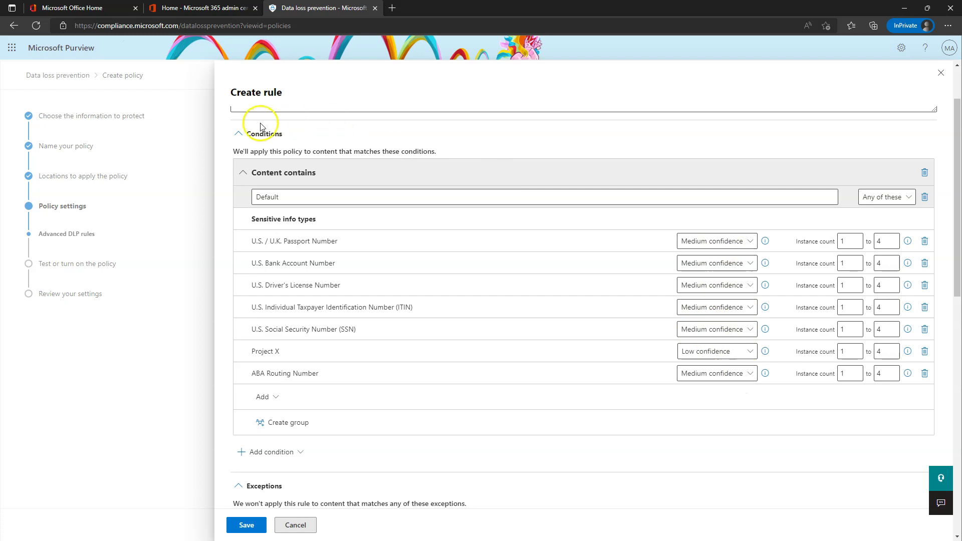
click(245, 172)
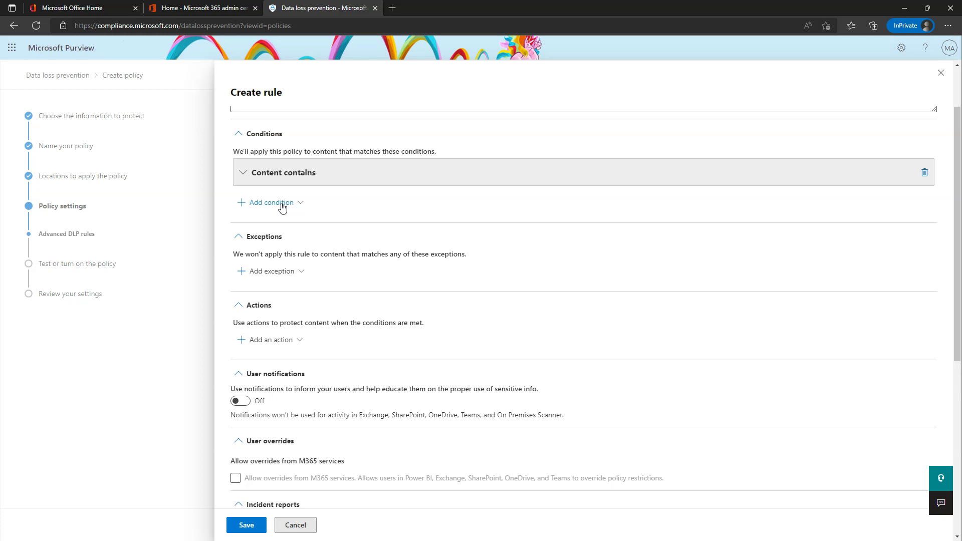
Add a Content is shared from Microsoft 365 condition set to with people outside my organization.
click(282, 207)
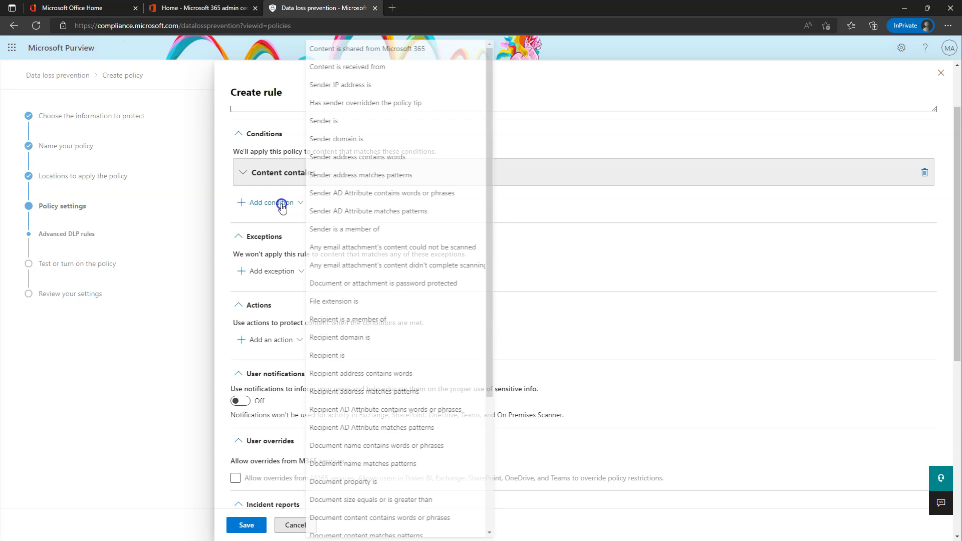
click(347, 55)
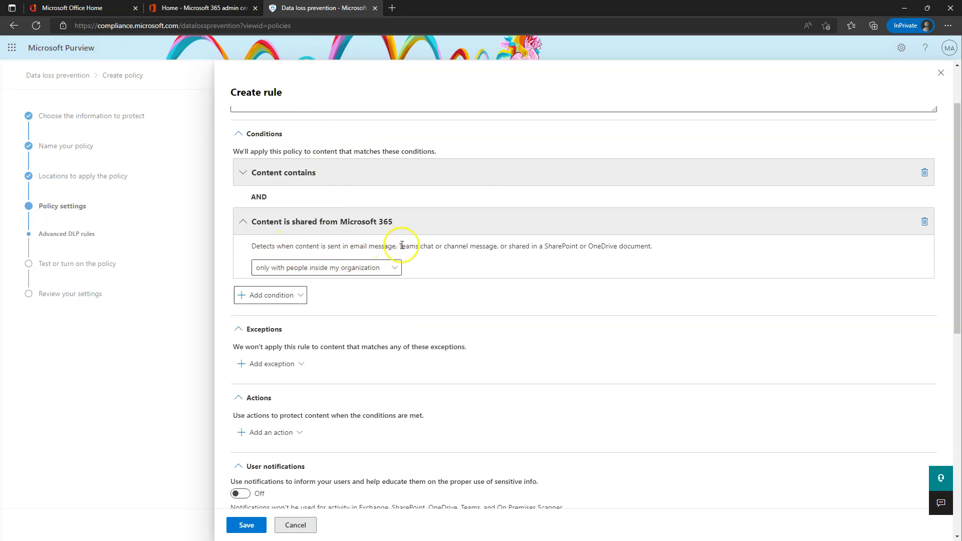
click(345, 268)
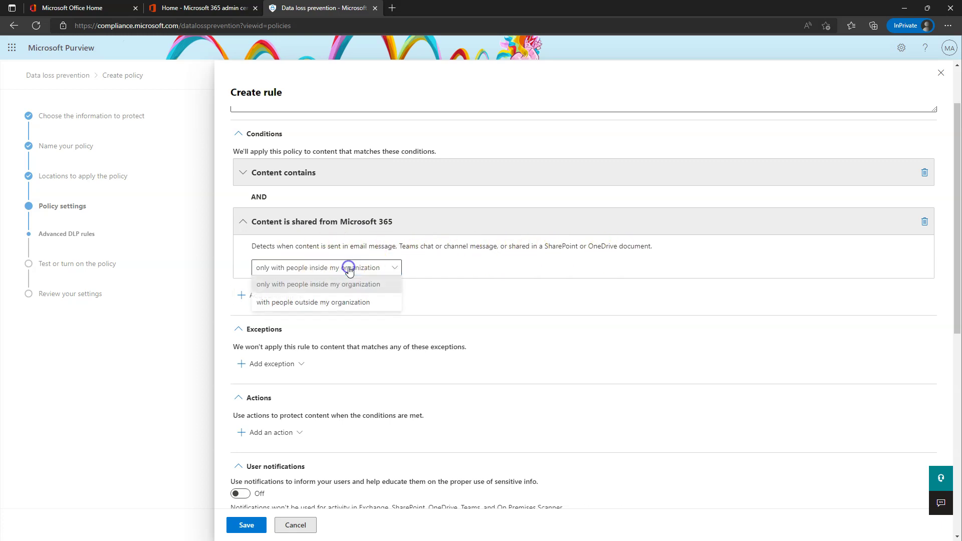
click(321, 303)
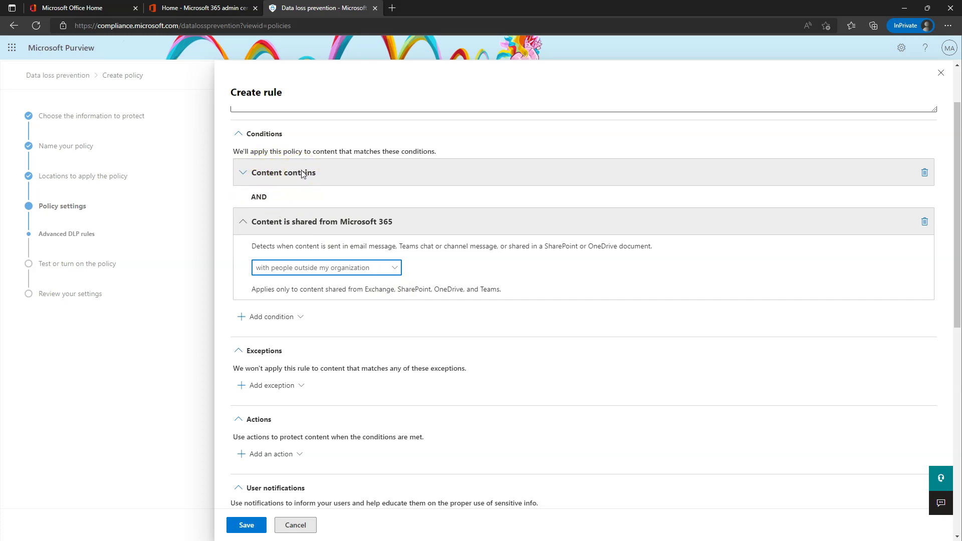
Review the Content contains settings once more and collapse both conditions.
click(243, 172)
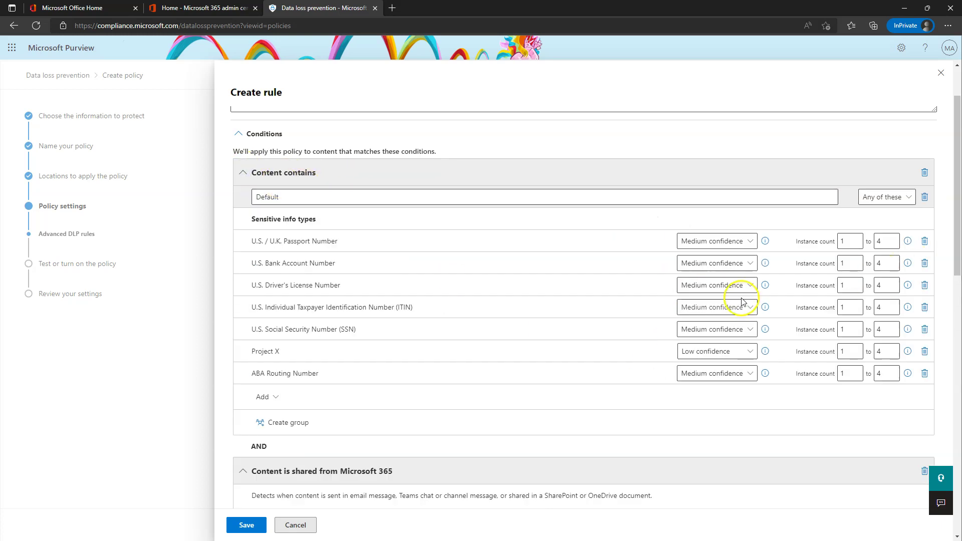
click(244, 170)
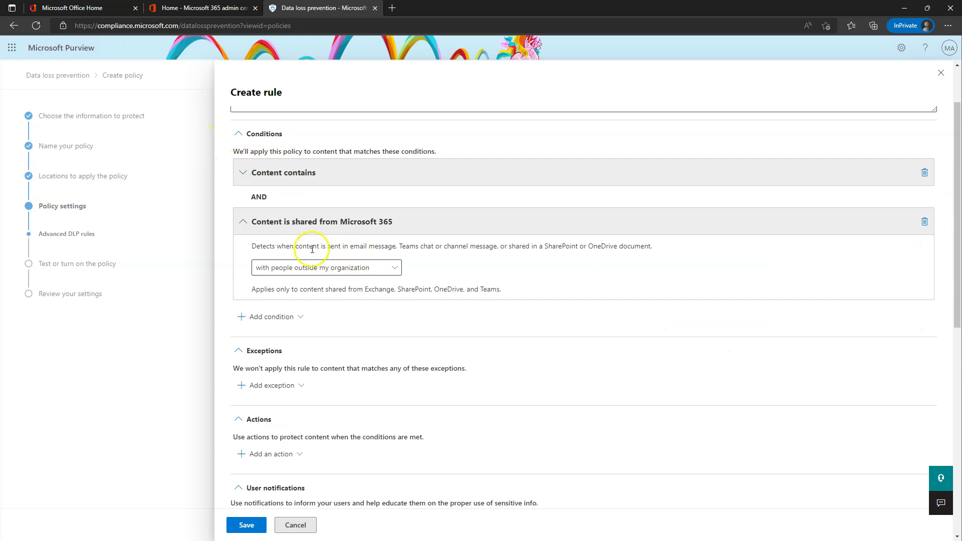
click(243, 221)
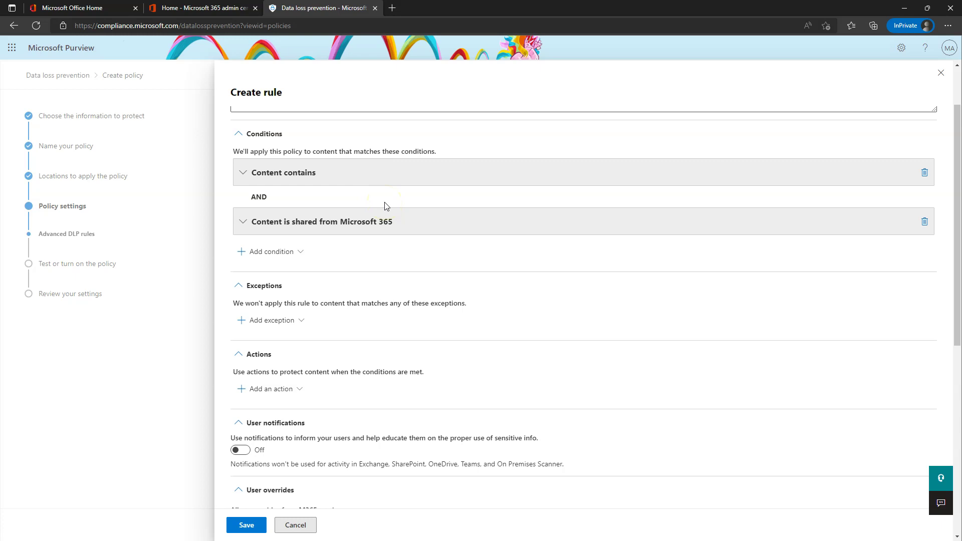
Look through the exception types available for the rule, add none, and collapse the Exceptions section.
click(273, 320)
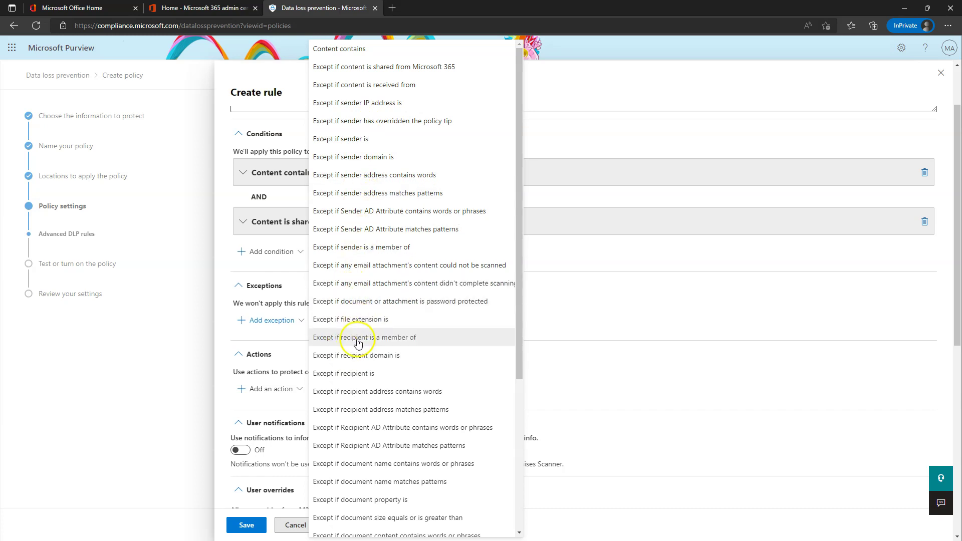
scroll(371, 341, down, 2)
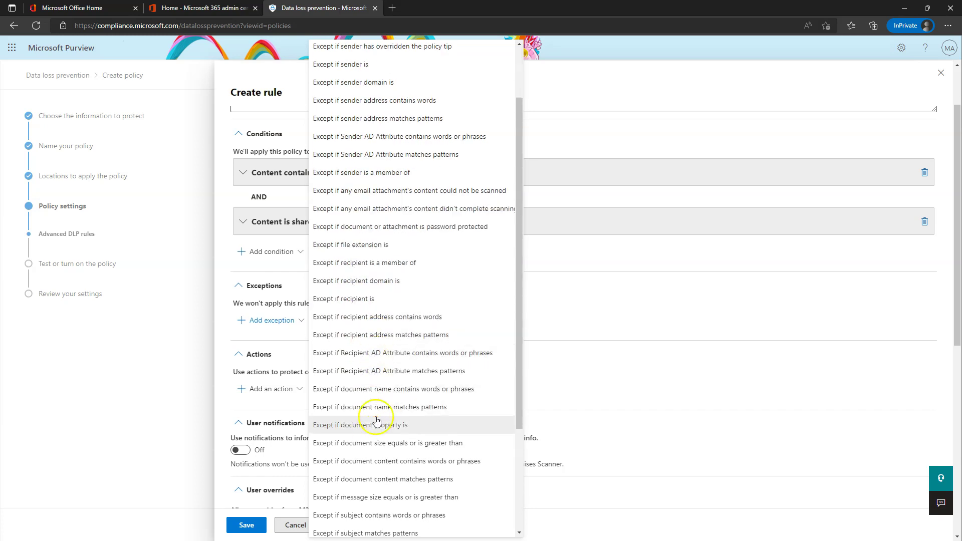
scroll(375, 420, down, 2)
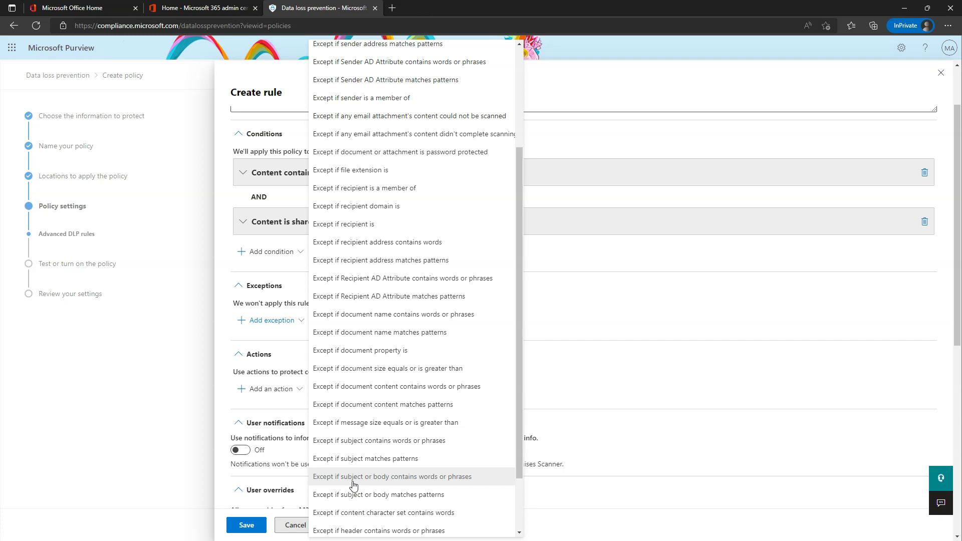
click(843, 262)
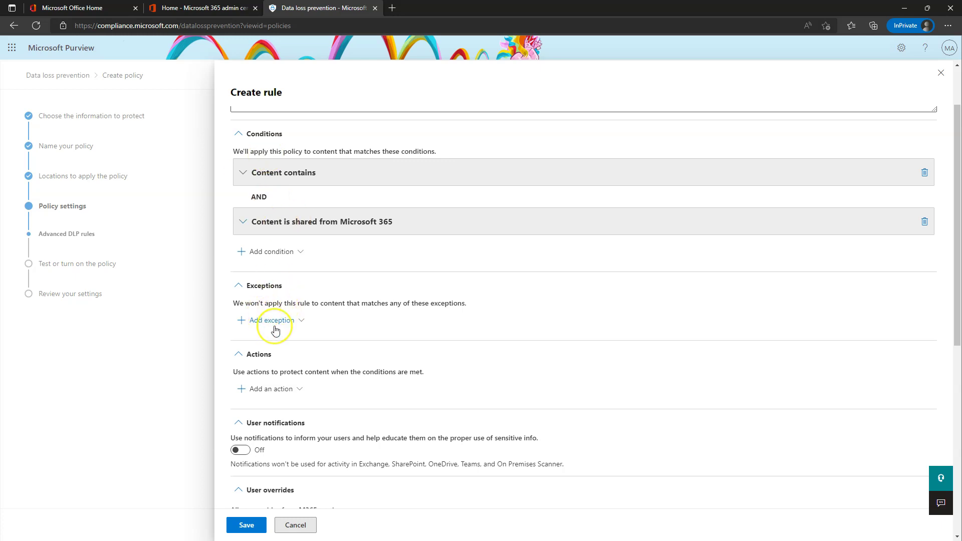
click(238, 285)
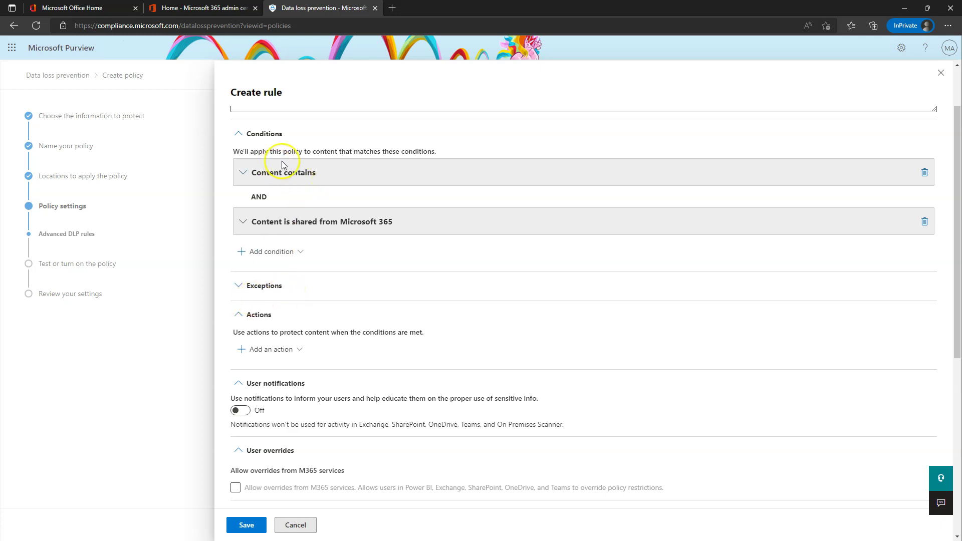
Add the Restrict access or encrypt the content in Microsoft 365 locations action to the rule and enable its restriction option.
click(274, 354)
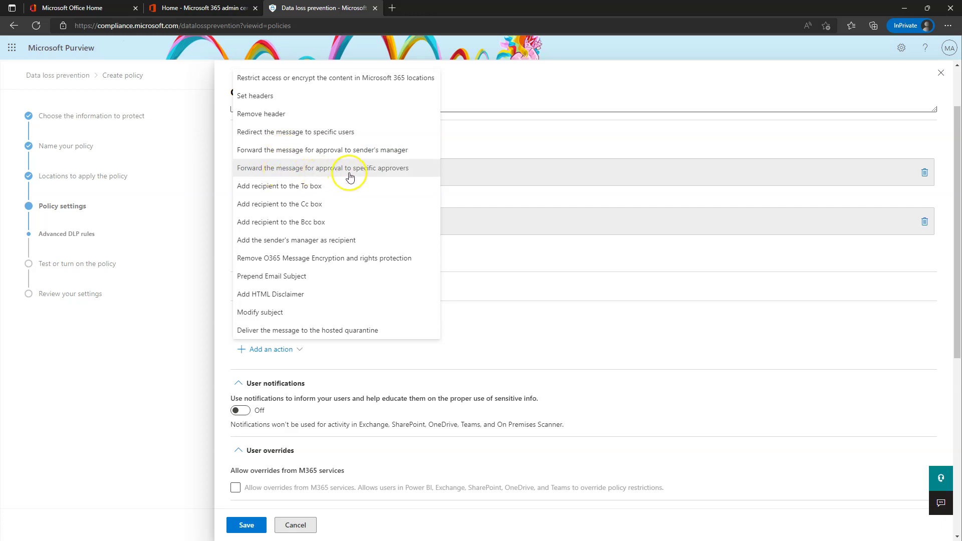
click(283, 212)
click(286, 82)
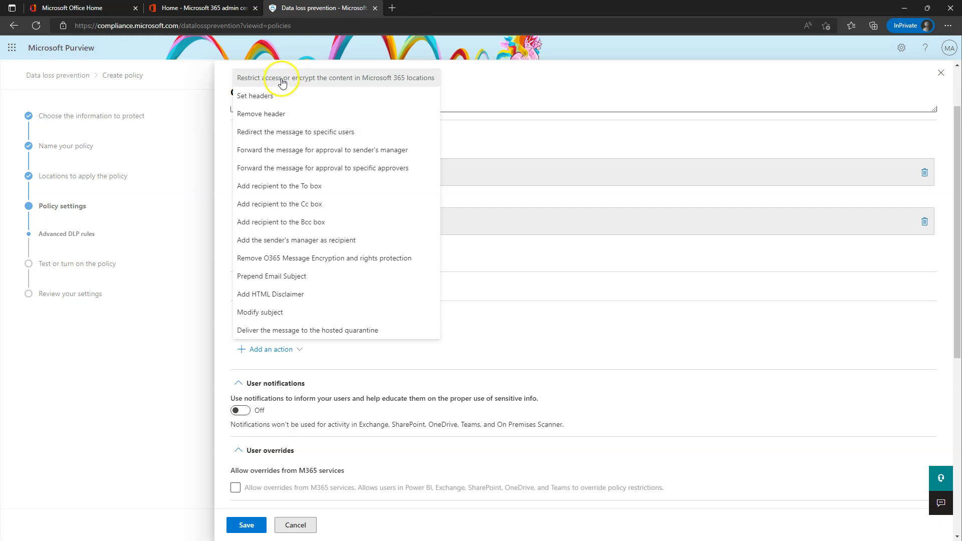
click(283, 82)
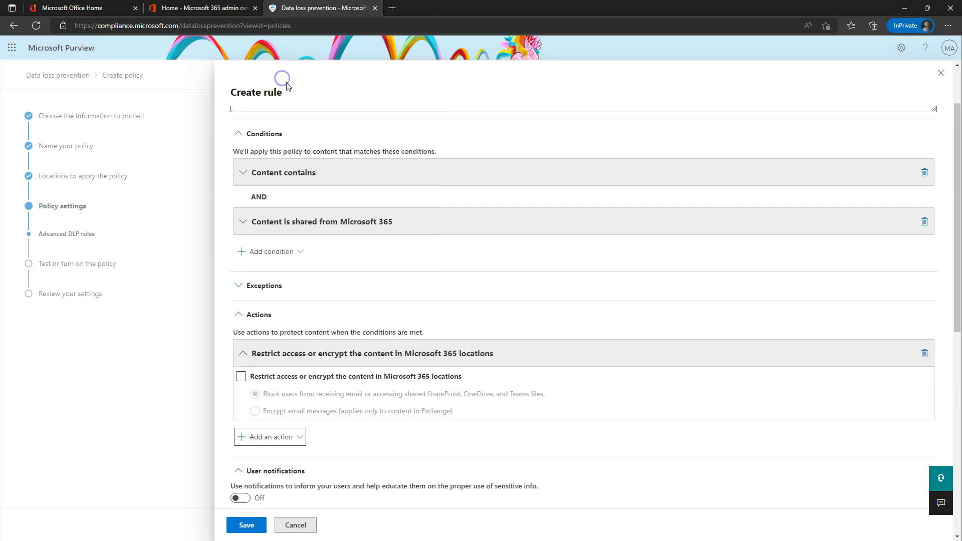
click(240, 379)
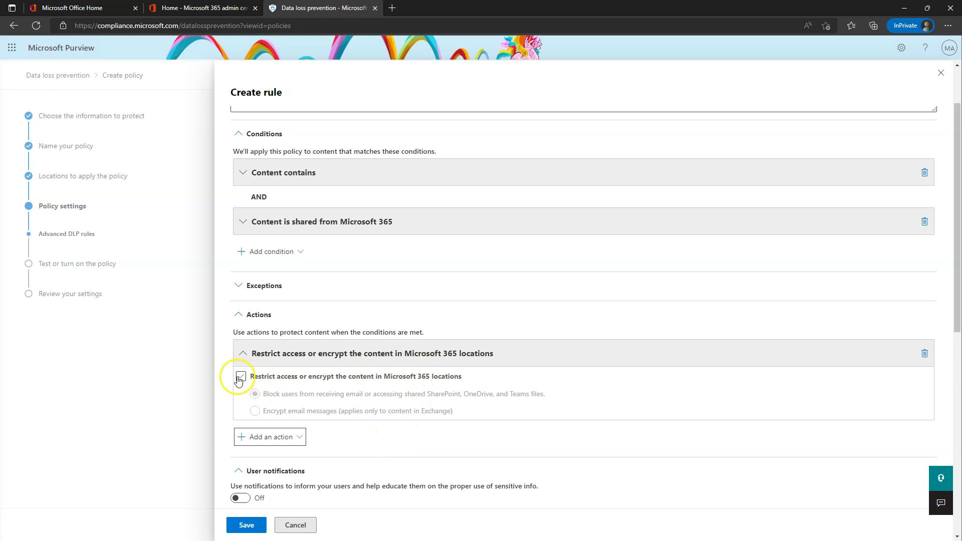
scroll(398, 322, down, 1)
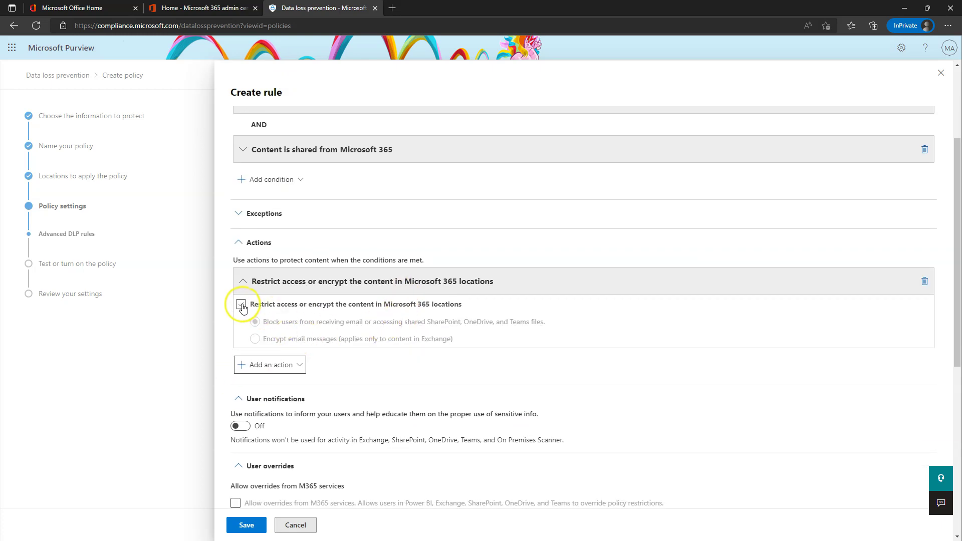
click(242, 306)
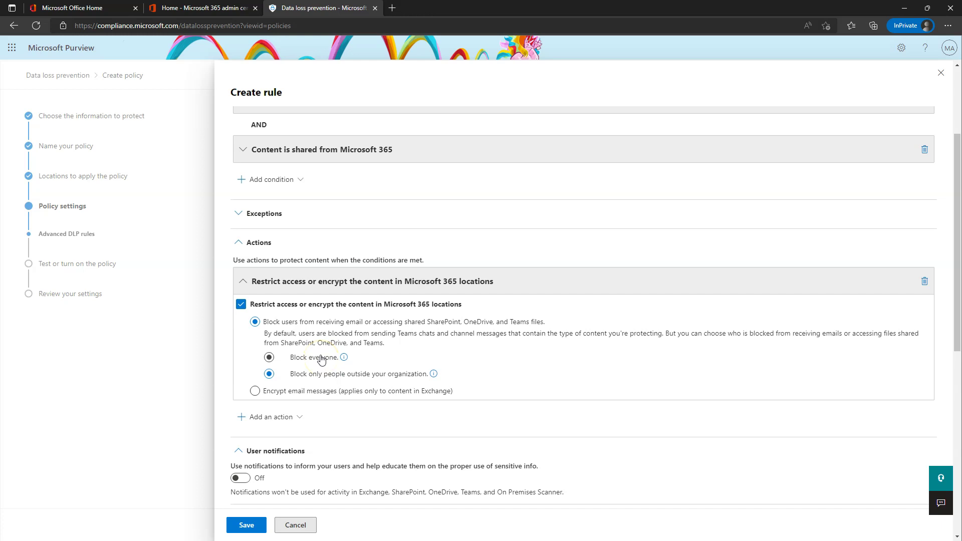
Set the action to encrypt email messages, using Encrypt as the protection setting.
click(255, 392)
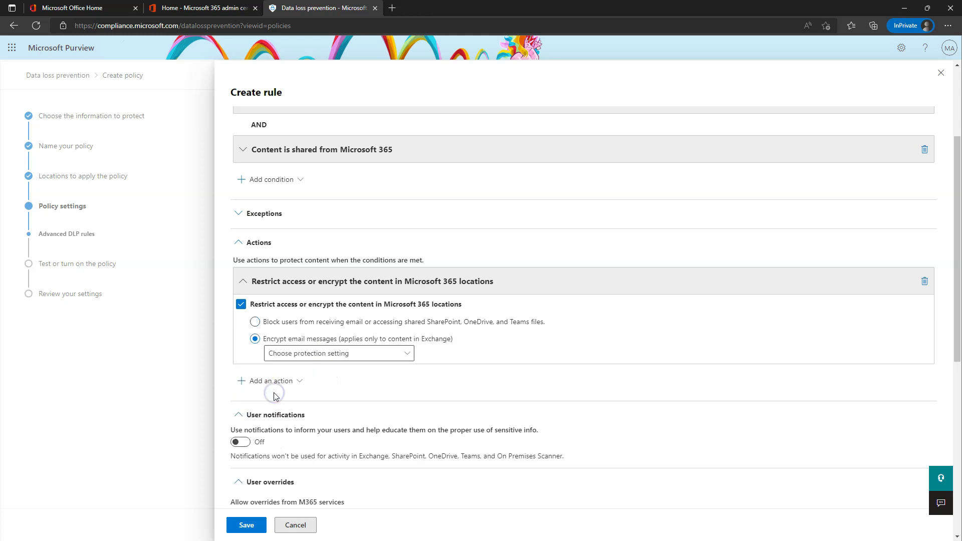
click(374, 356)
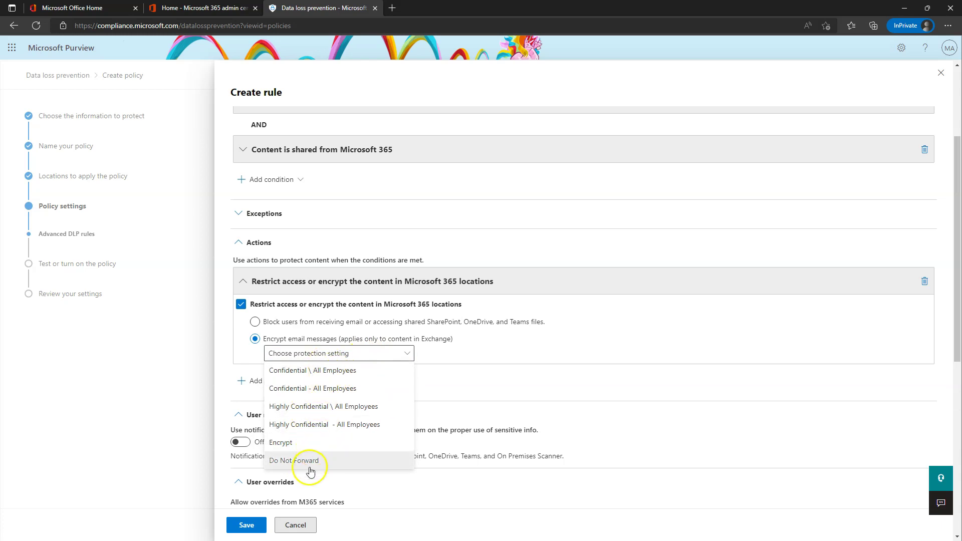
click(288, 442)
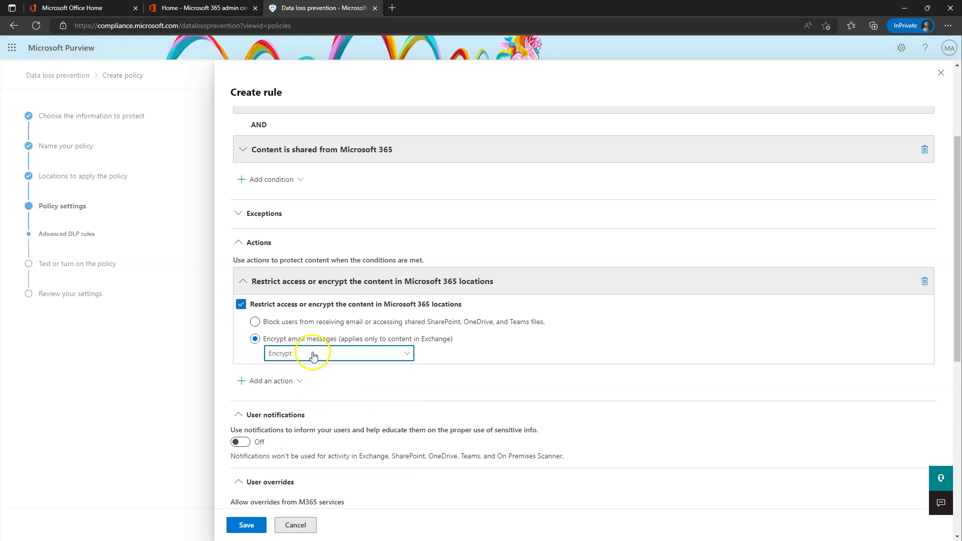
click(314, 355)
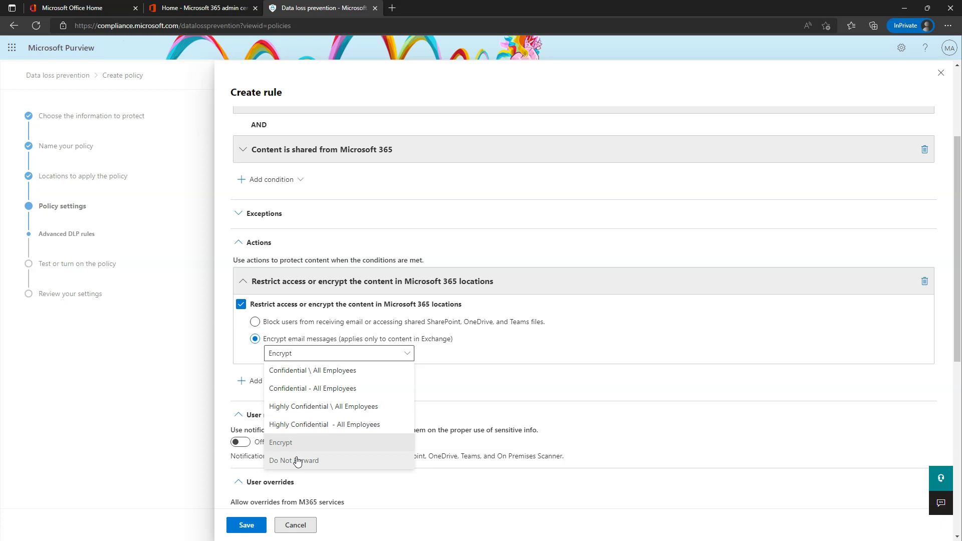
click(302, 443)
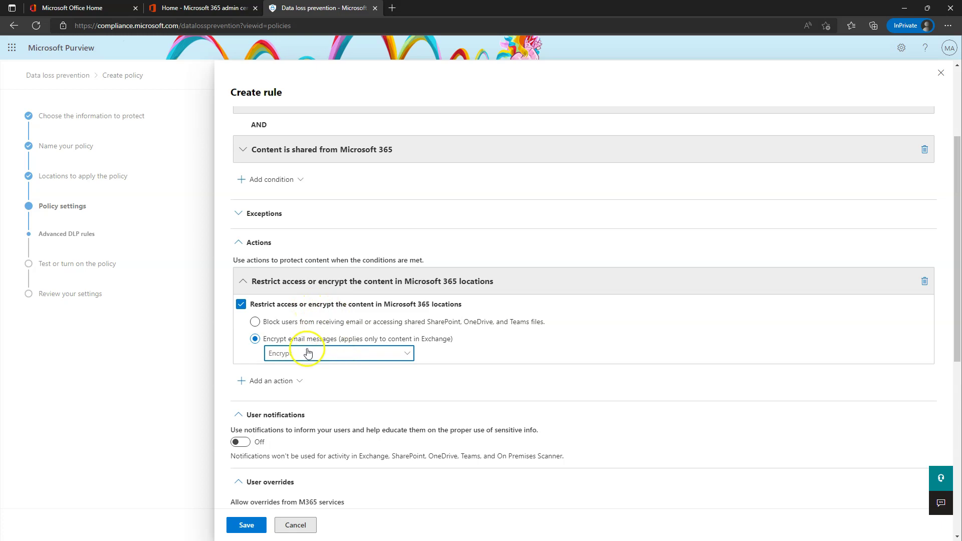
Check the rule name against the encryption action, and collapse the Actions and Conditions sections.
scroll(389, 305, up, 3)
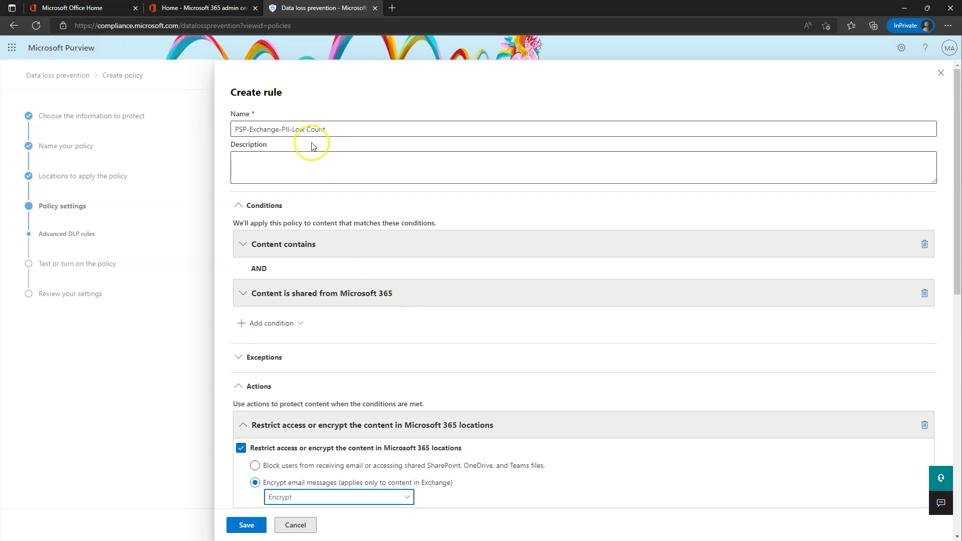
scroll(326, 221, down, 3)
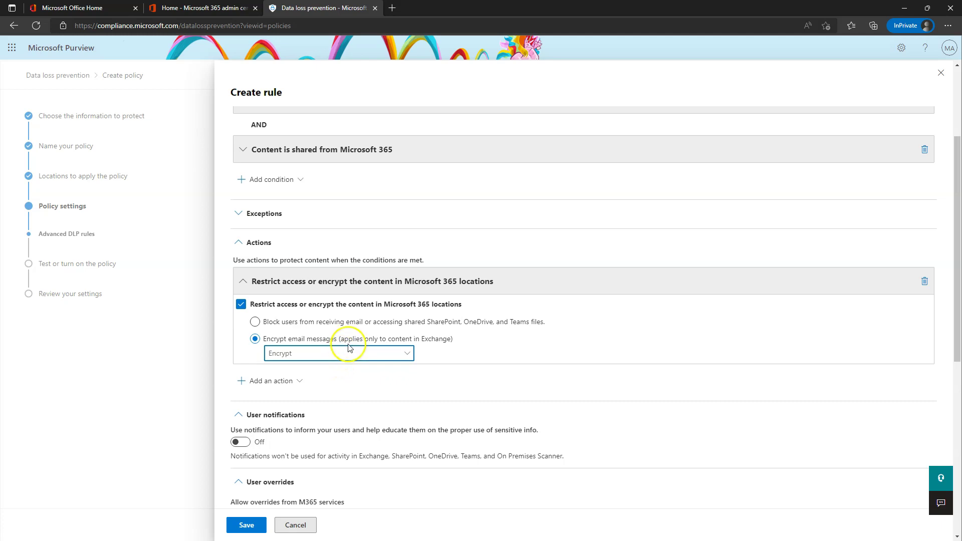
scroll(346, 351, down, 1)
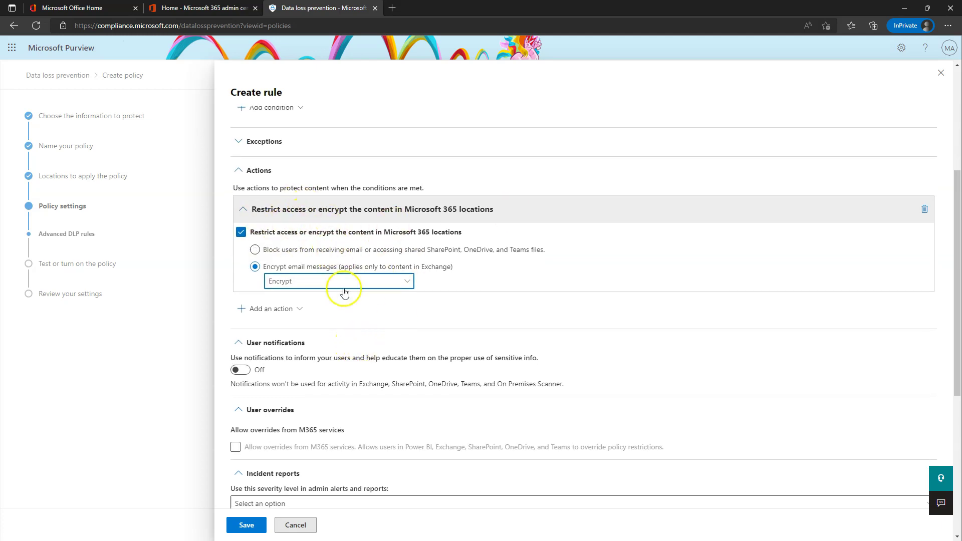
click(239, 171)
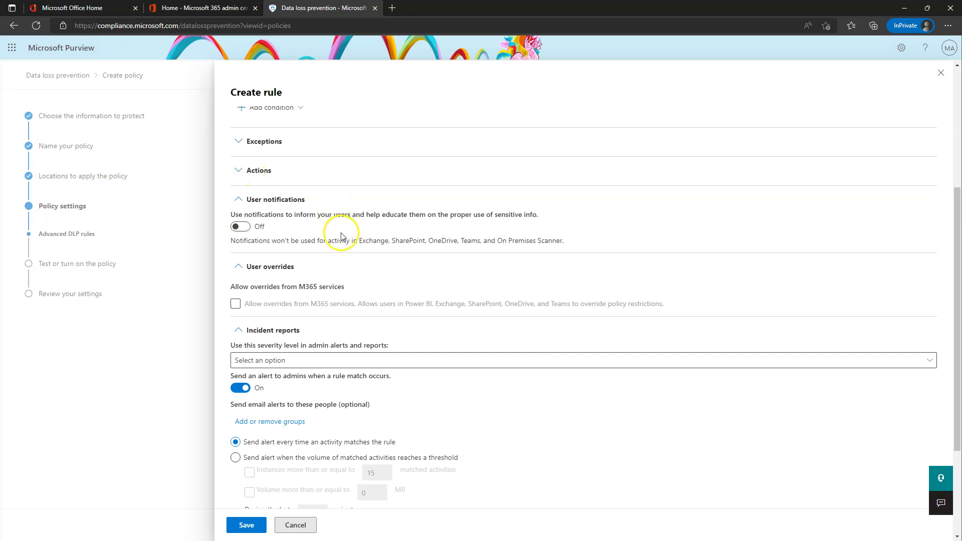
scroll(341, 236, up, 5)
click(239, 205)
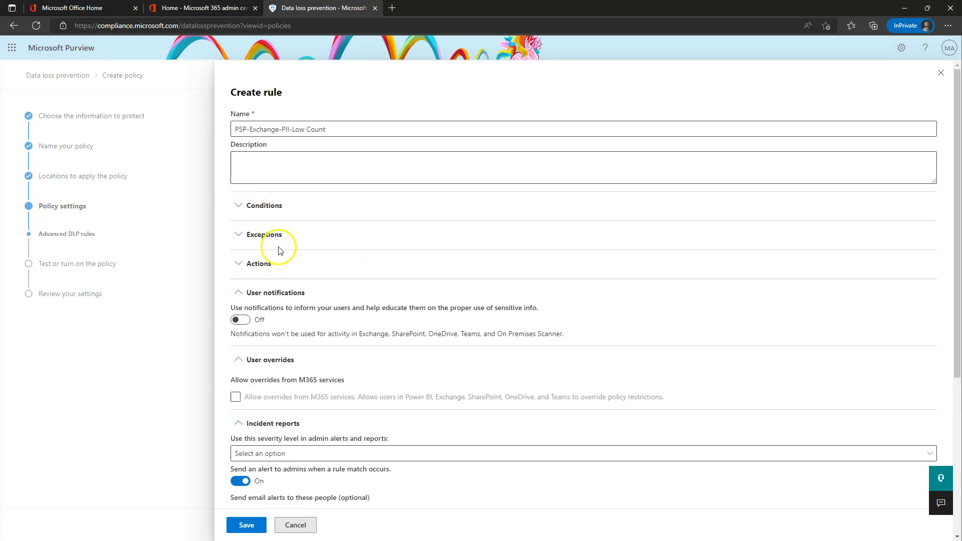
Turn on user notifications and enable notifying users in Office 365 service with a policy tip.
scroll(273, 283, down, 1)
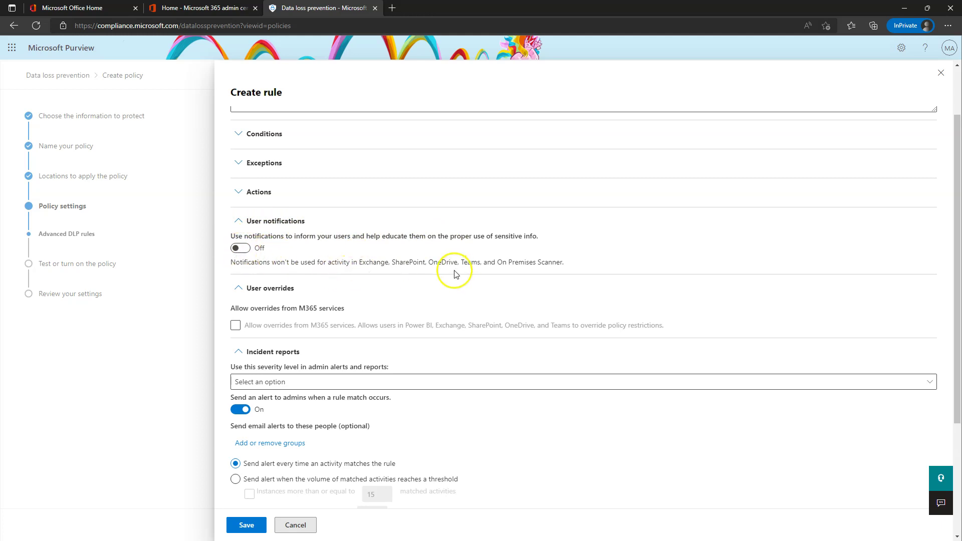
click(243, 249)
click(248, 299)
click(238, 299)
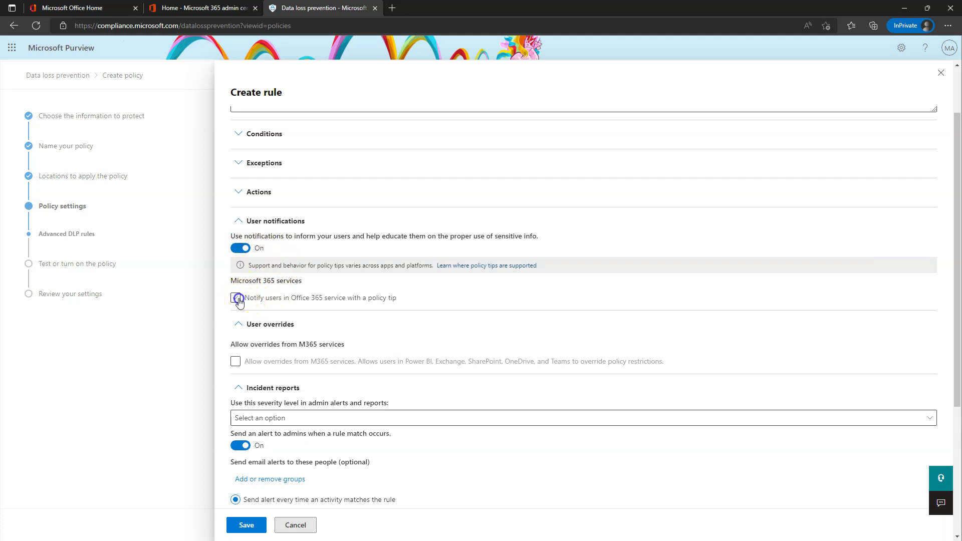
click(238, 299)
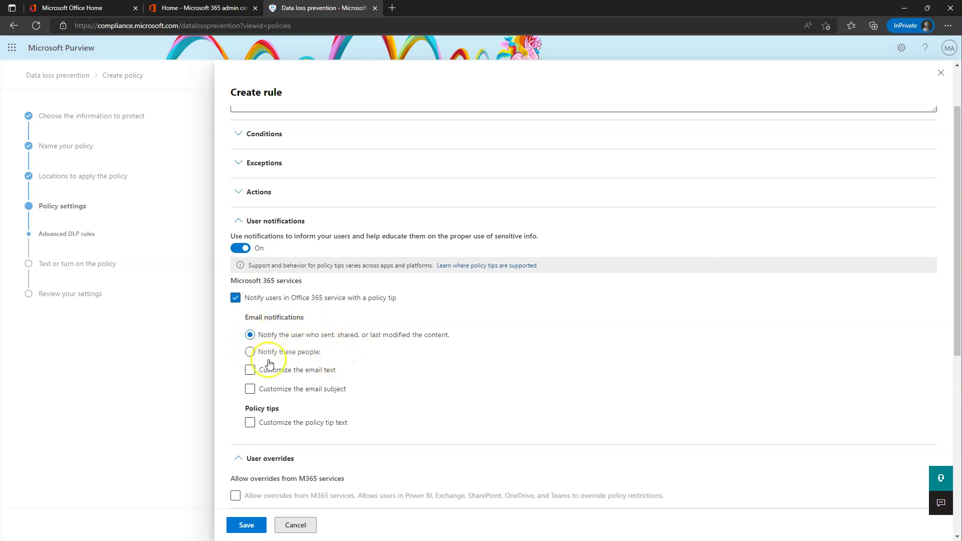
Customize the notification email text to "The email you just sent contained sensitive information and was encrypted.".
click(250, 372)
click(302, 387)
text(The email )
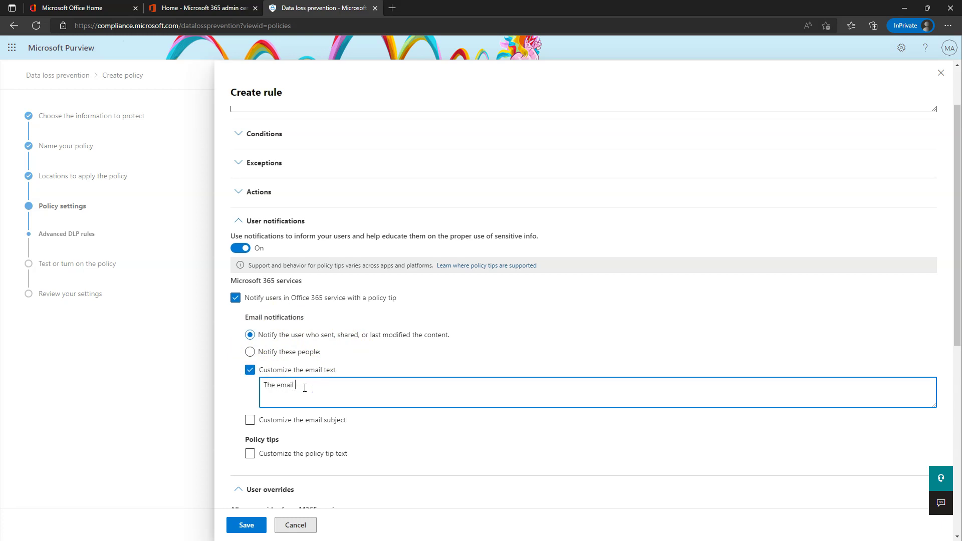
text(you just sent contained sensitive information and was encr)
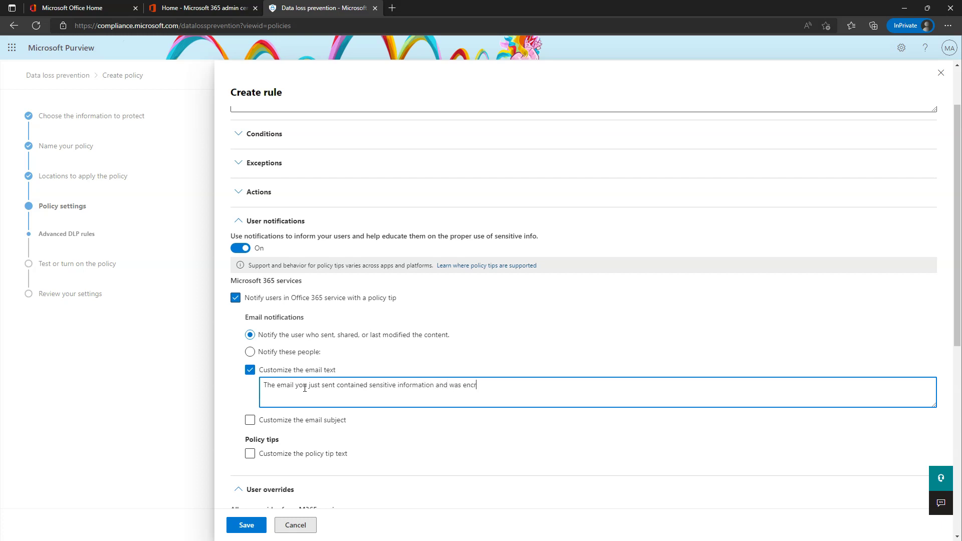
text(ypted.)
Customize the policy tip text to "This email contains sensitive information and will be encrypted once it is sent.".
click(250, 455)
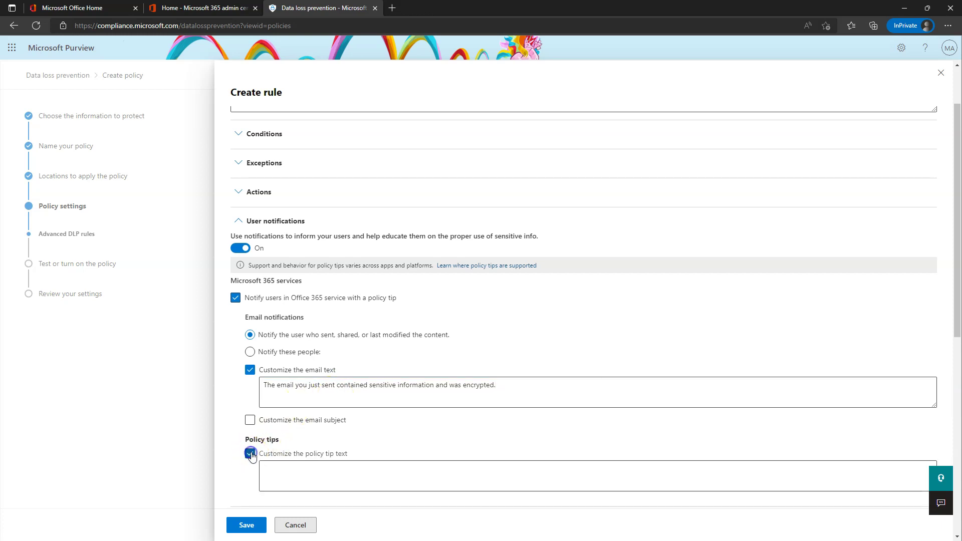
click(303, 473)
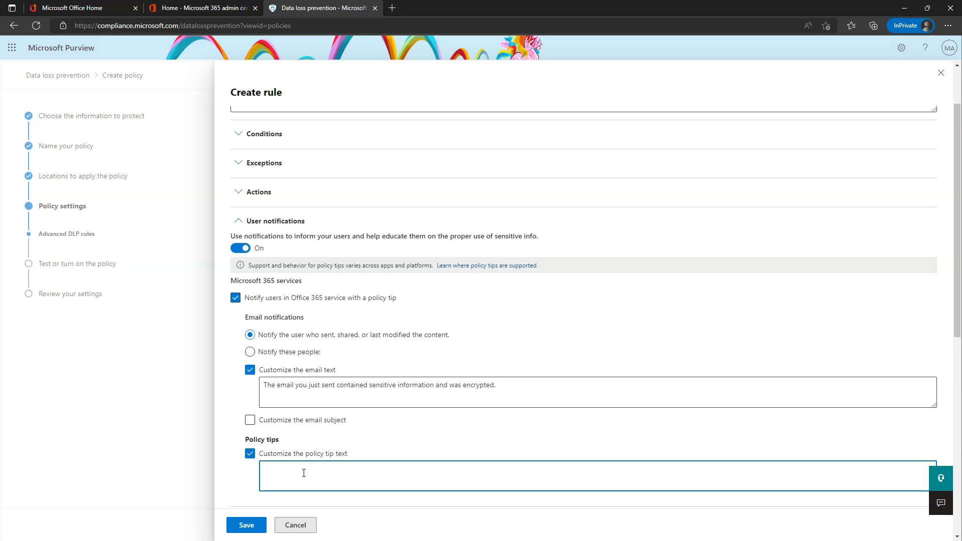
text(This email contained)
text(sensitive inform)
text(nd will be encrypted a)
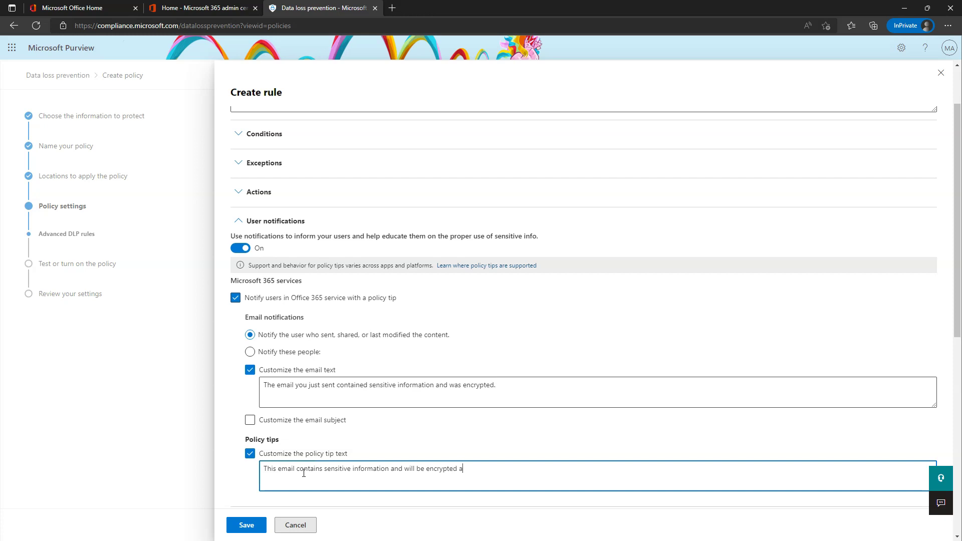
text(ion)
key(BackSpace)
key(BackSpace)
key(BackSpace)
text(once it is sent.)
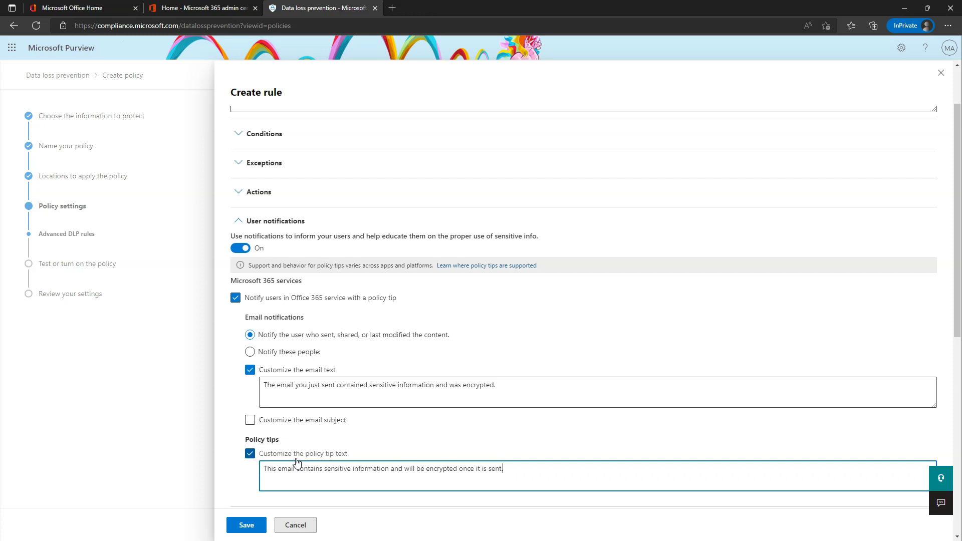
Review the notification email and policy tip settings, and collapse the User notifications section.
scroll(307, 441, down, 3)
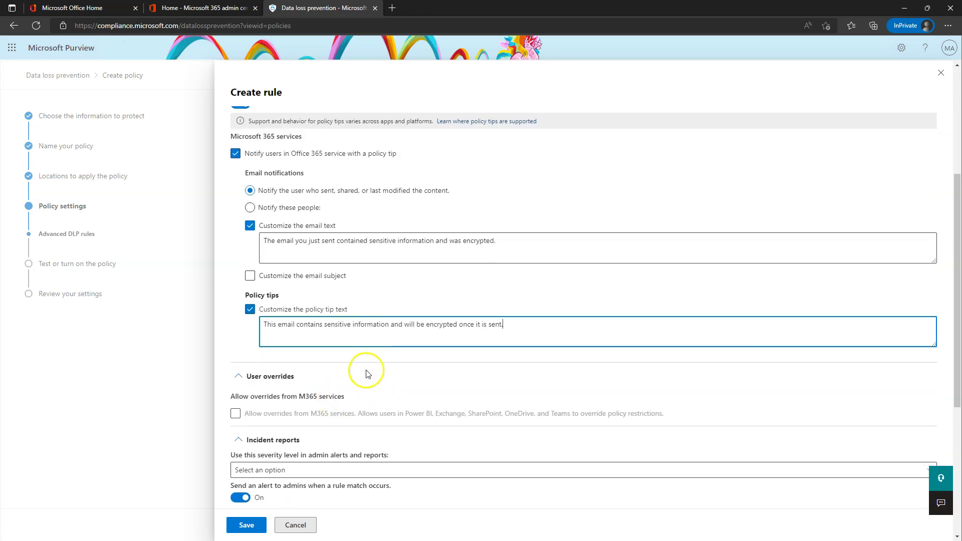
scroll(365, 369, up, 5)
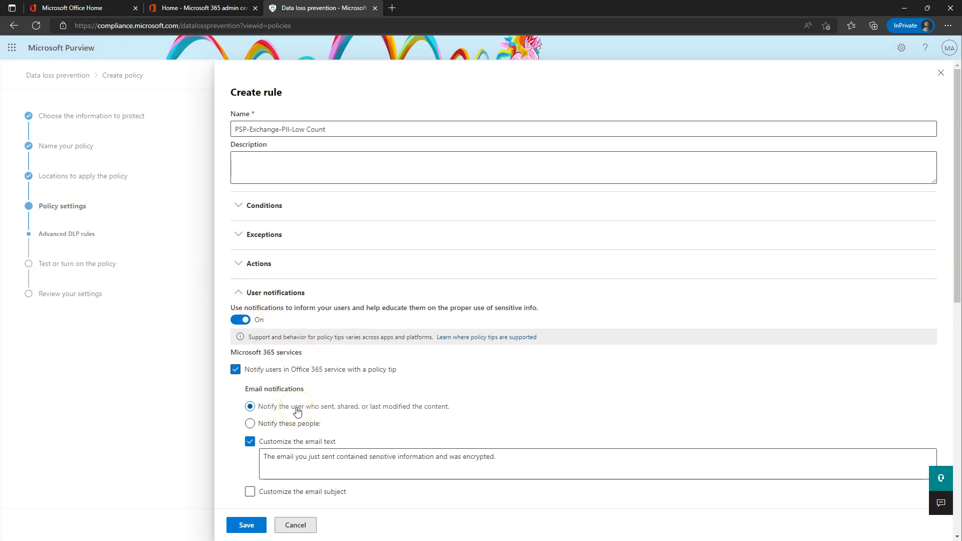
scroll(297, 411, down, 4)
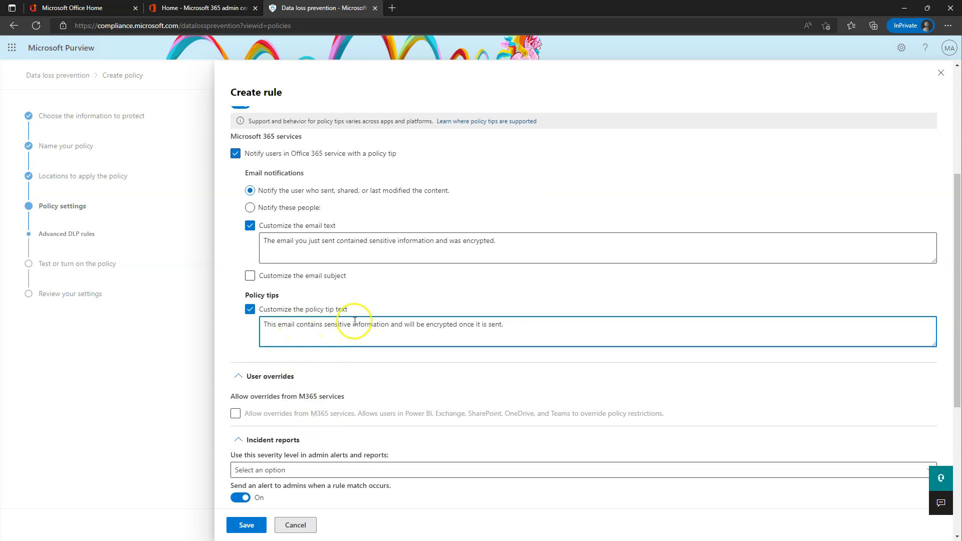
scroll(320, 331, up, 3)
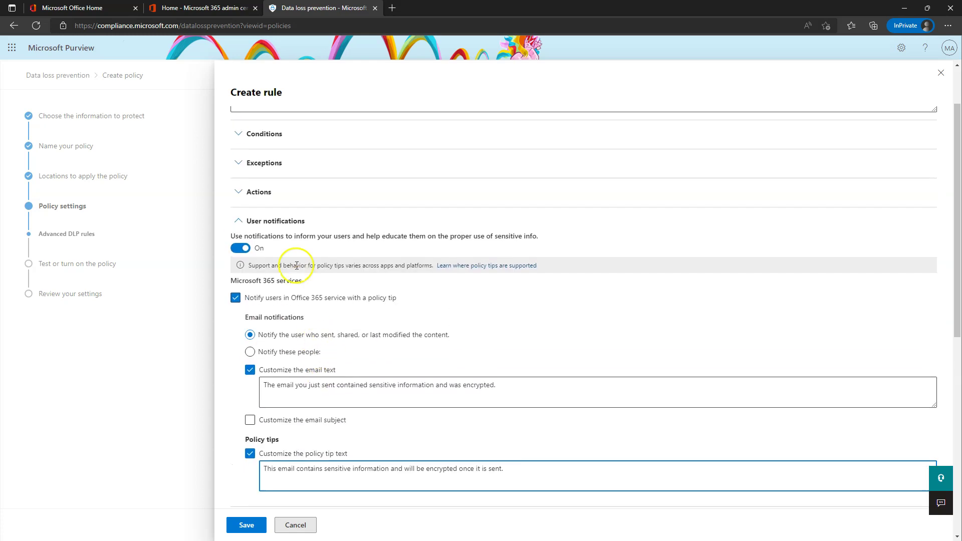
click(237, 221)
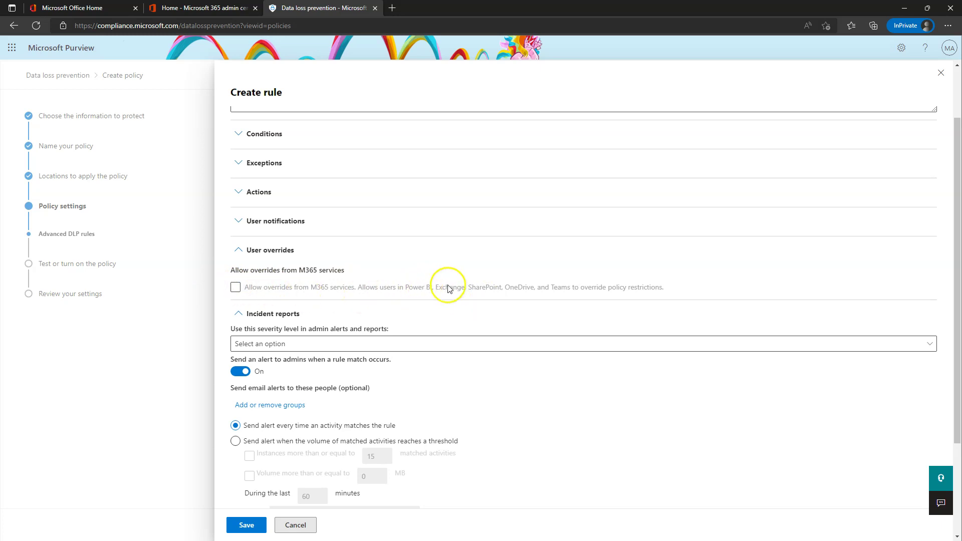
Collapse the User overrides section and set the severity level for admin alerts and reports to Low.
scroll(304, 290, up, 2)
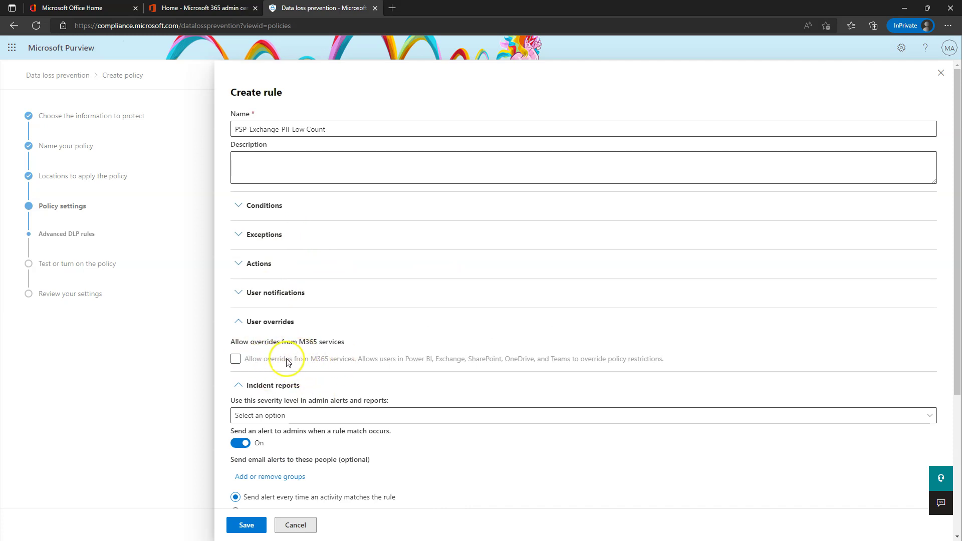
click(238, 323)
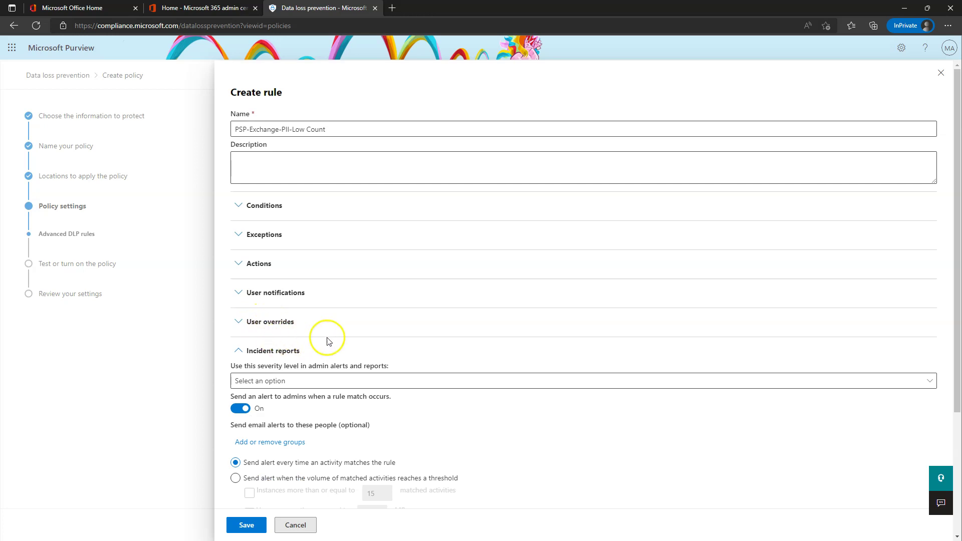
scroll(344, 348, down, 3)
scroll(291, 276, down, 1)
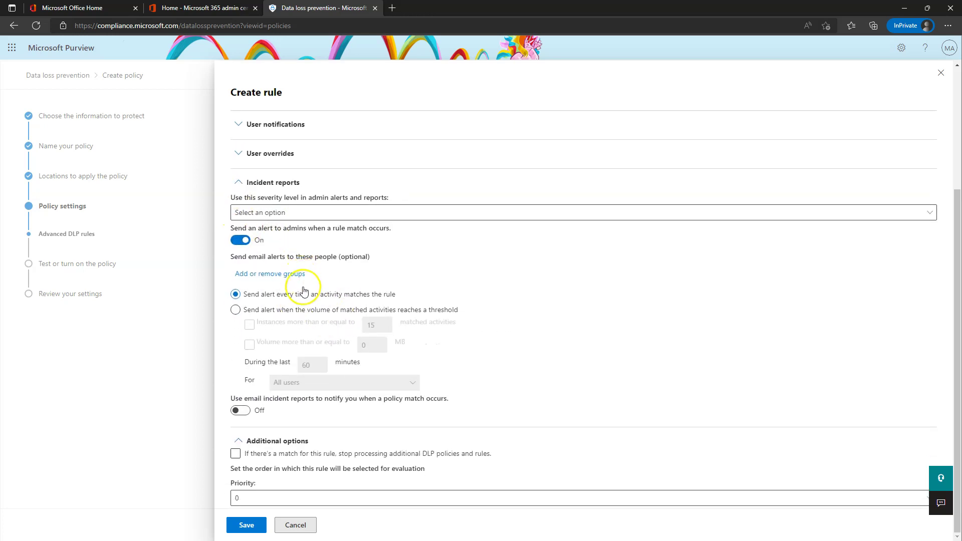
scroll(271, 296, up, 2)
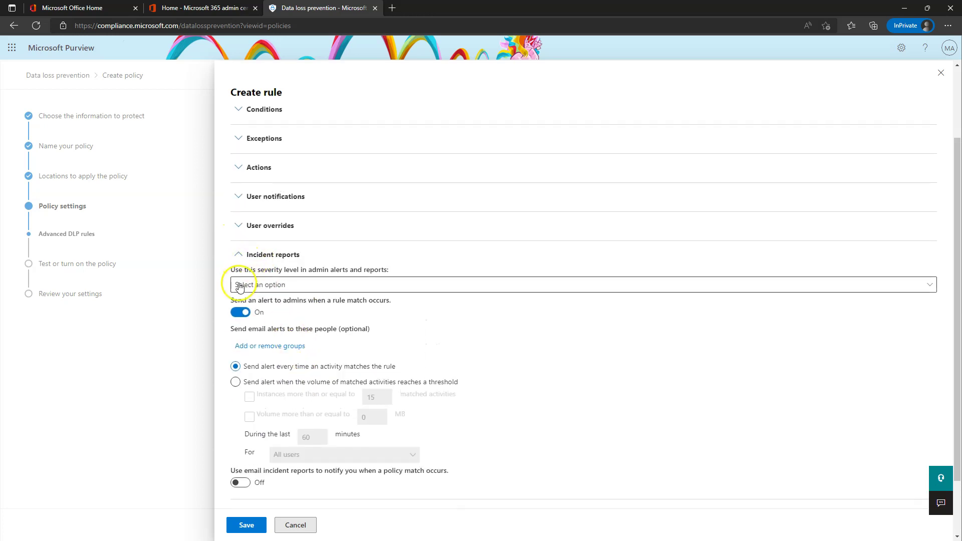
click(333, 284)
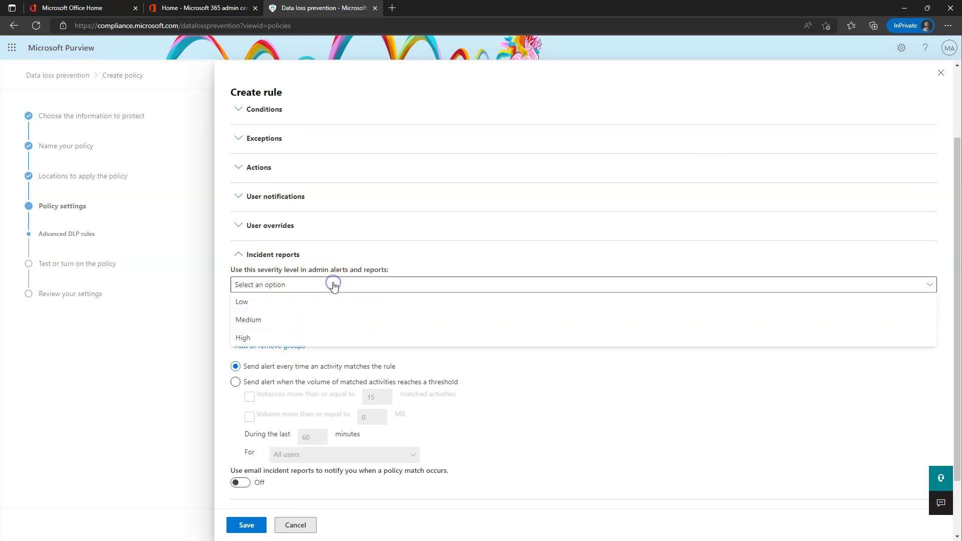
click(253, 306)
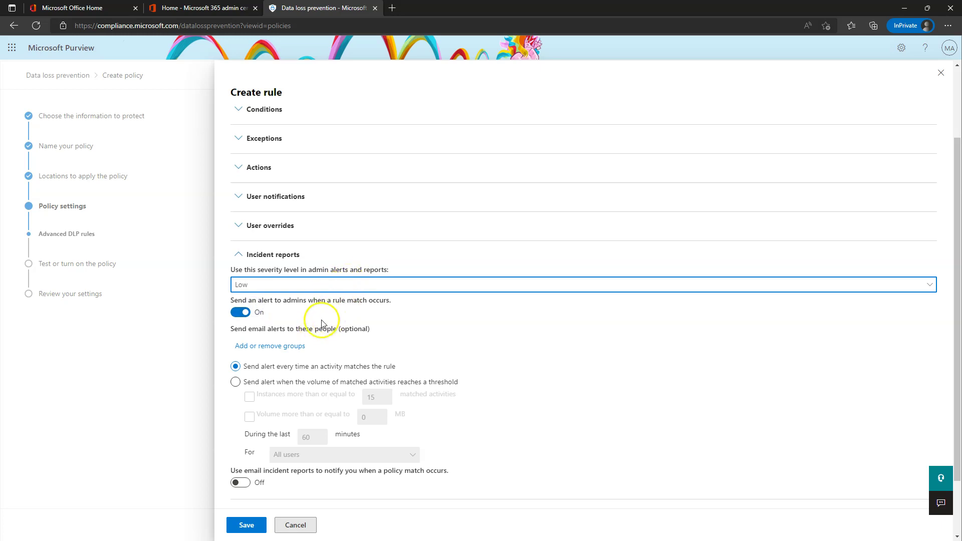
Try sending admin alerts only when matched activities reach a threshold, with the instance and volume criteria.
scroll(287, 364, down, 2)
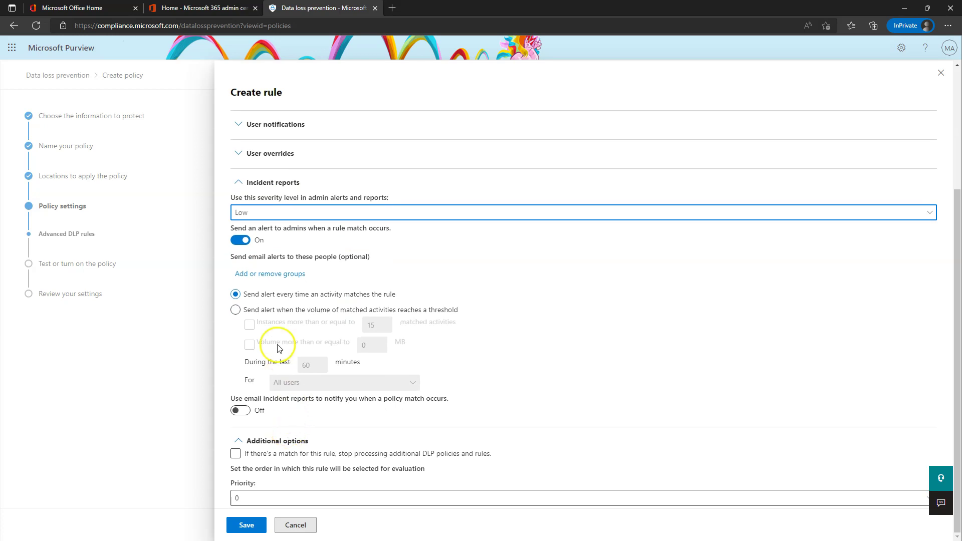
click(244, 242)
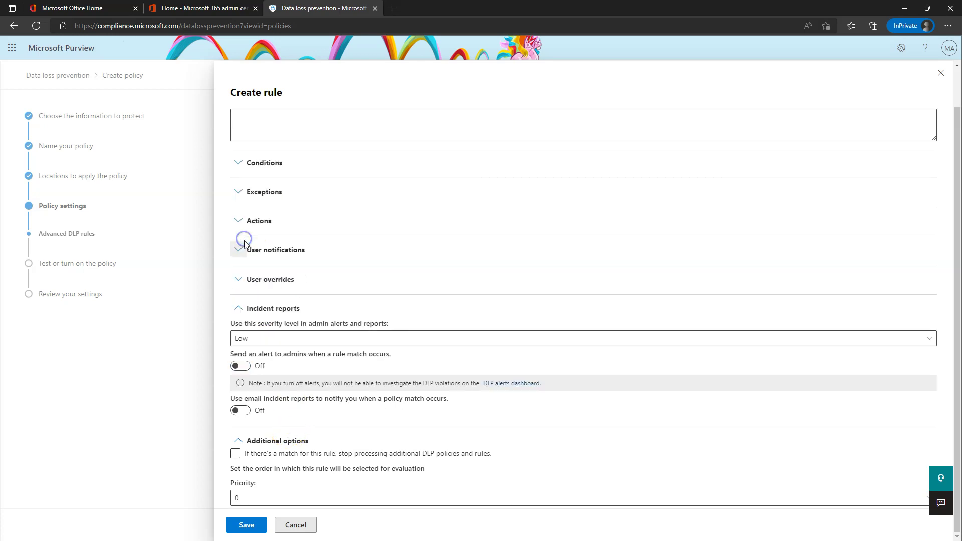
click(241, 366)
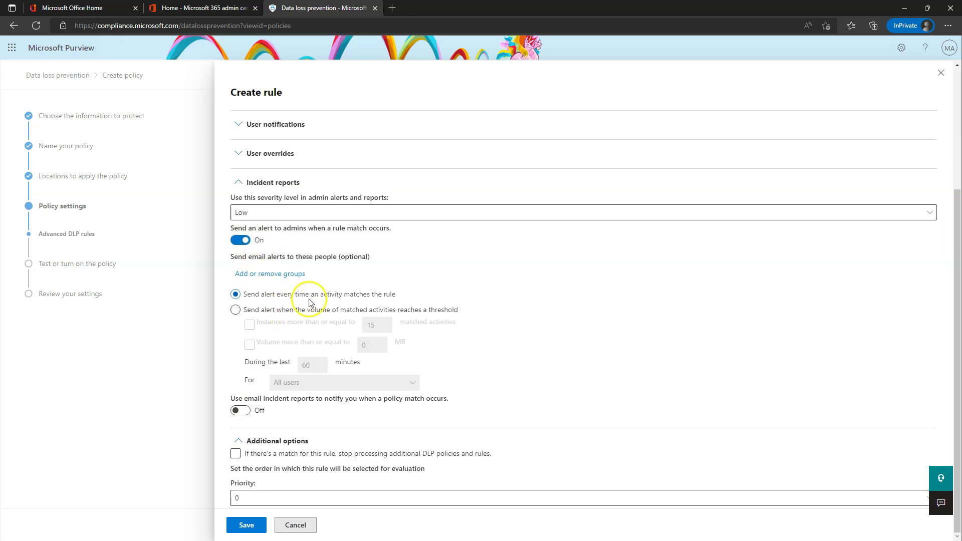
click(373, 298)
click(236, 311)
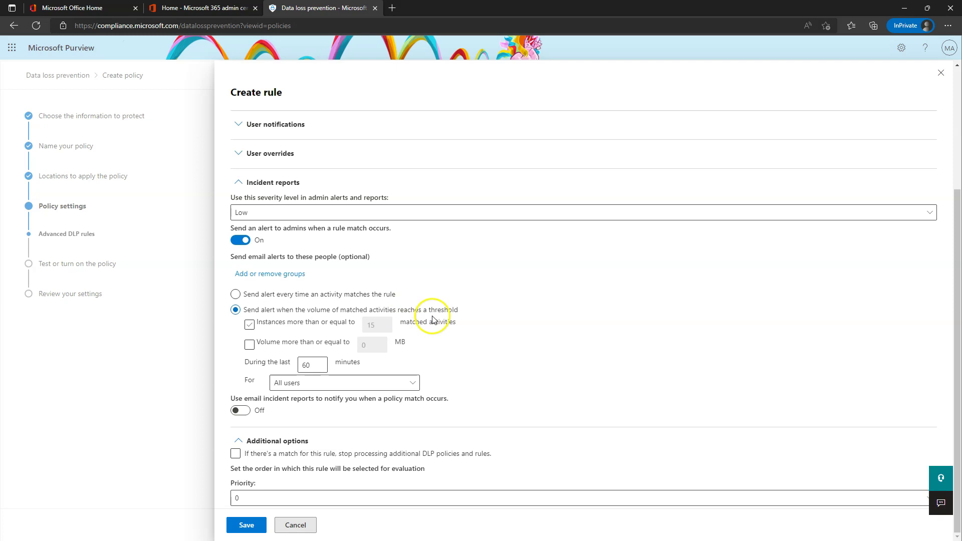
click(249, 324)
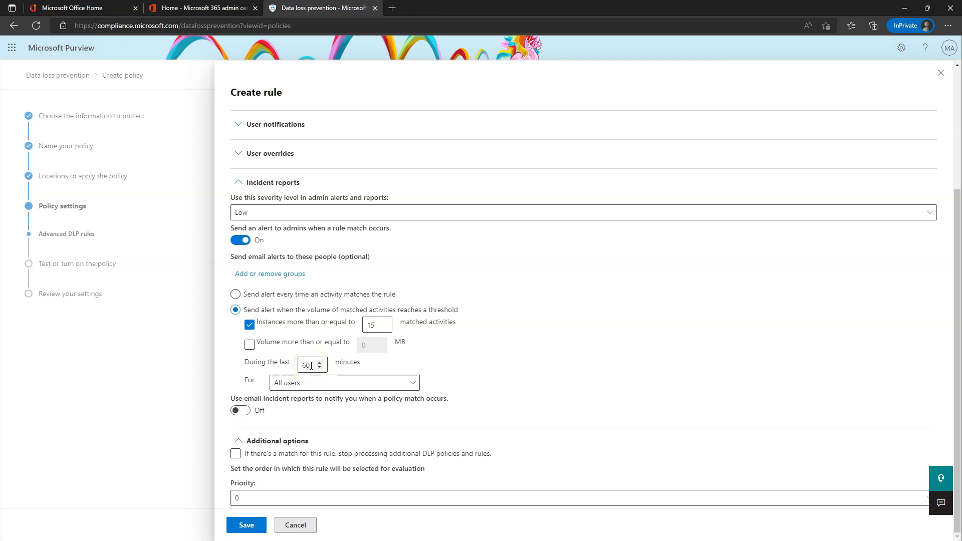
click(250, 345)
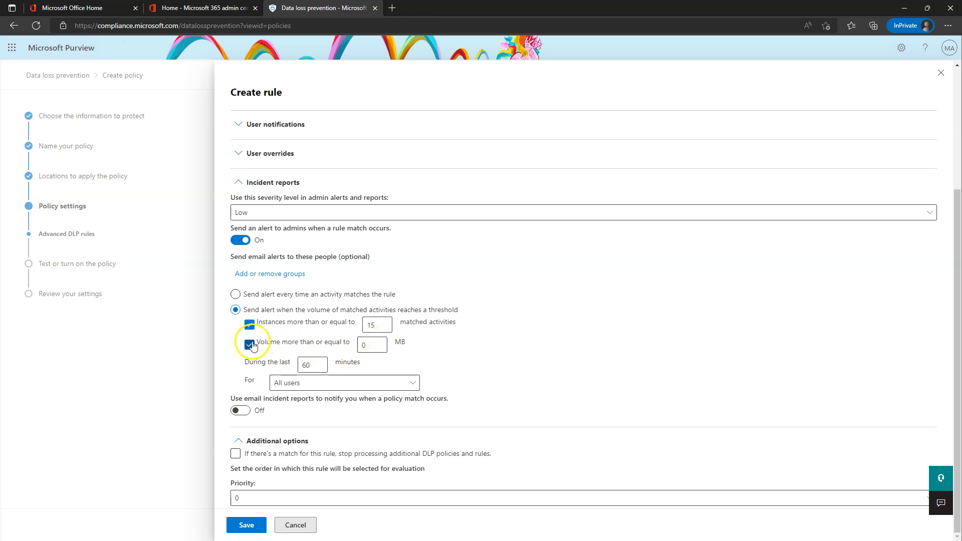
click(250, 346)
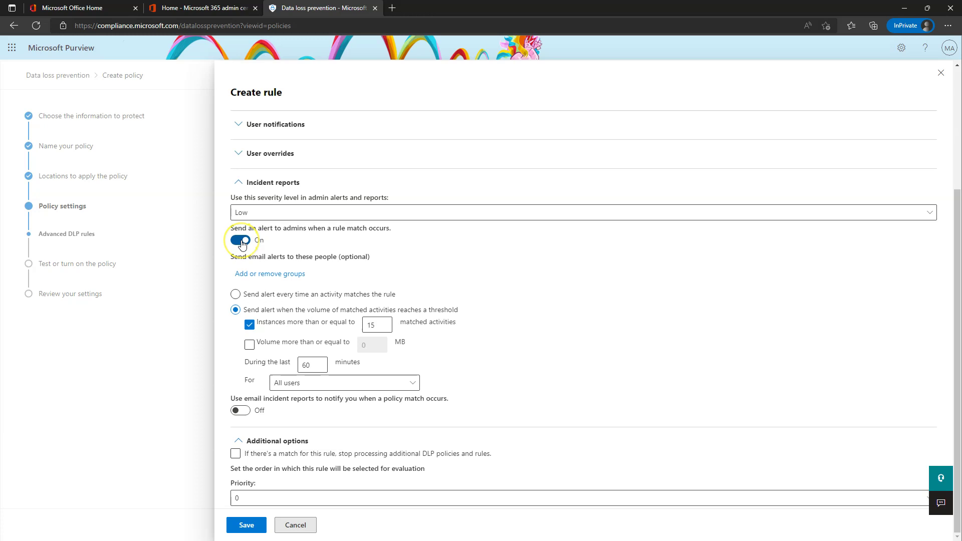
Turn off both admin alerts and email incident reports for rule matches, and collapse the Incident reports section.
click(243, 243)
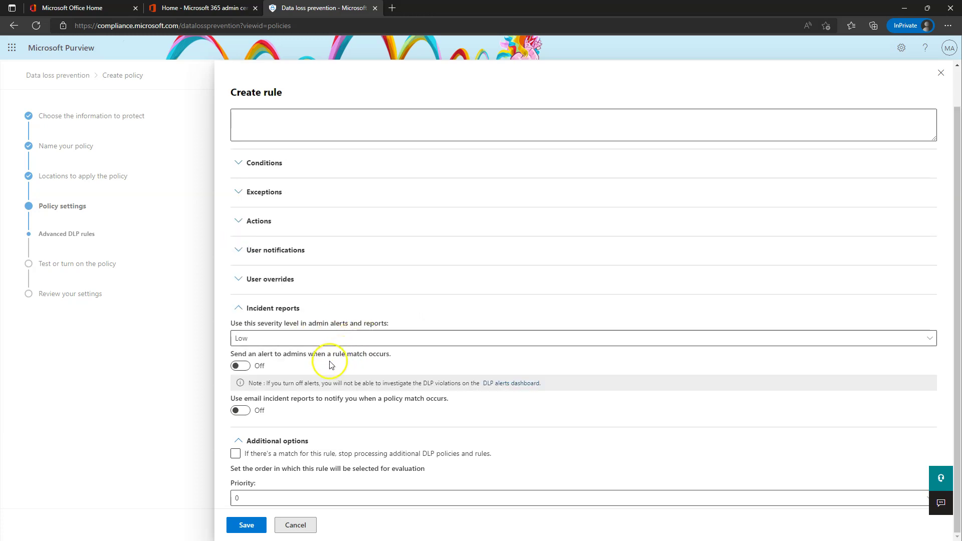
click(239, 412)
scroll(296, 385, down, 3)
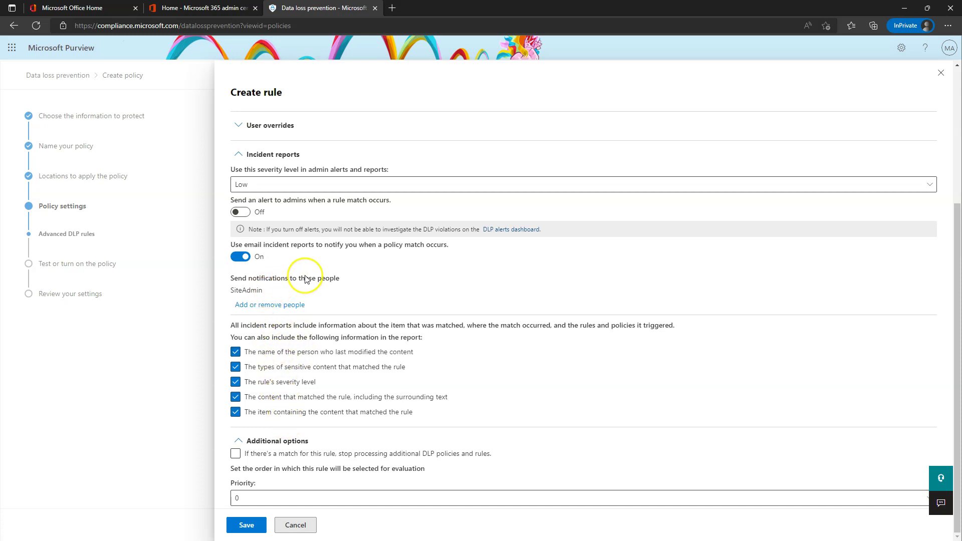
click(240, 257)
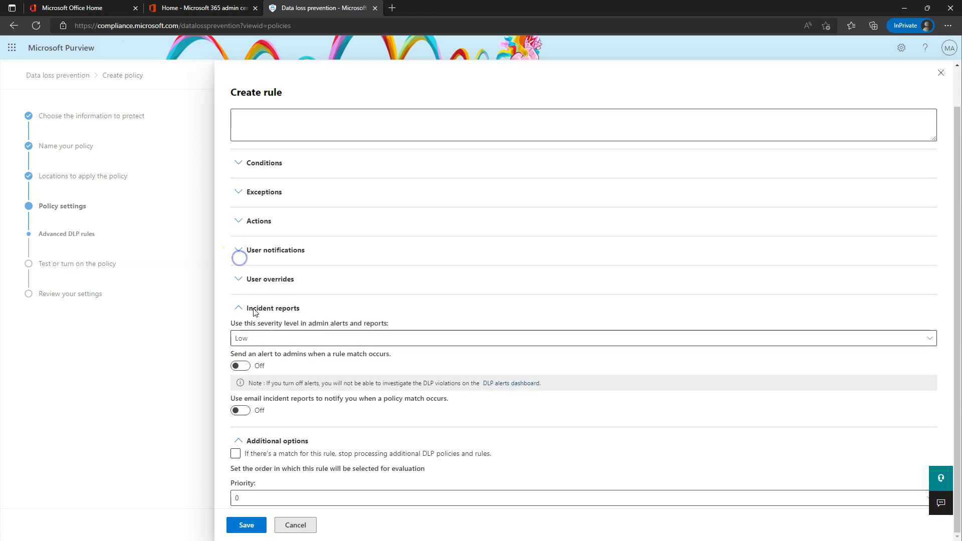
click(238, 309)
Try the option to stop processing additional DLP policies and rules, clear it, and collapse the Additional options section.
click(236, 391)
click(236, 392)
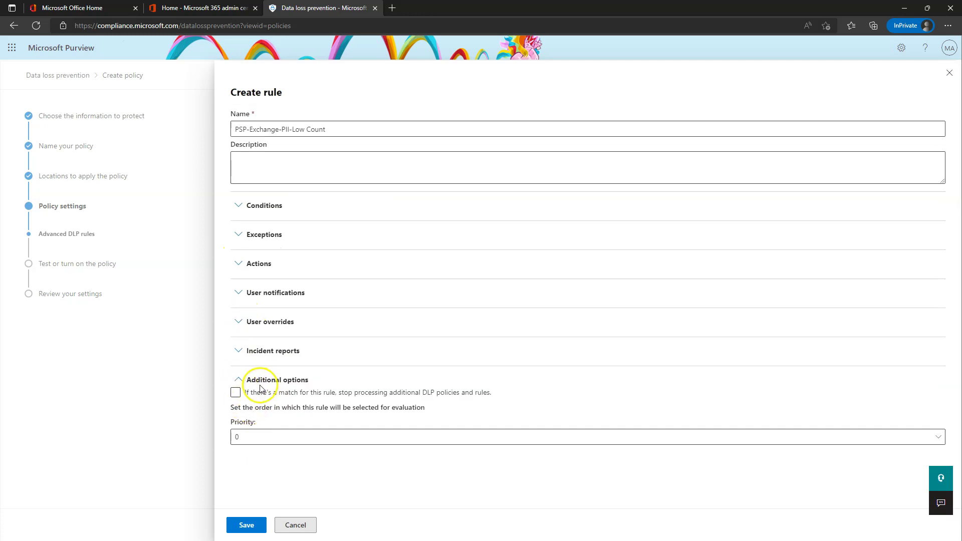
click(236, 392)
click(255, 391)
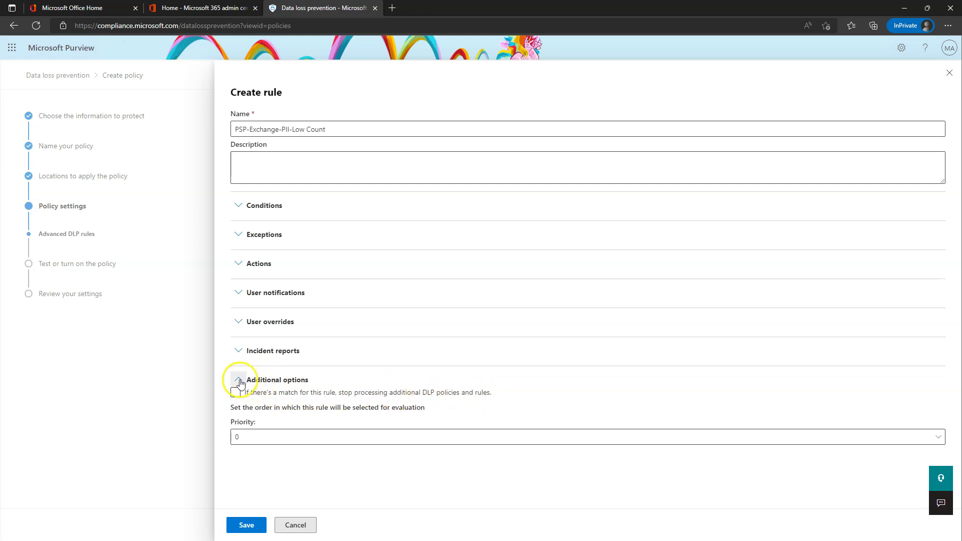
click(239, 382)
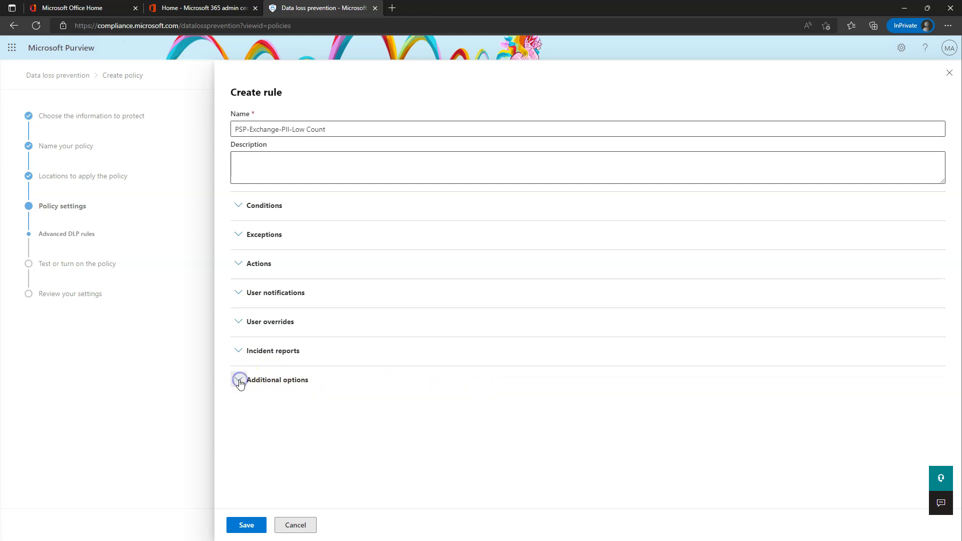
Expand the rule's Conditions and review the sensitive info types, their instance counts and the external sharing condition.
click(239, 206)
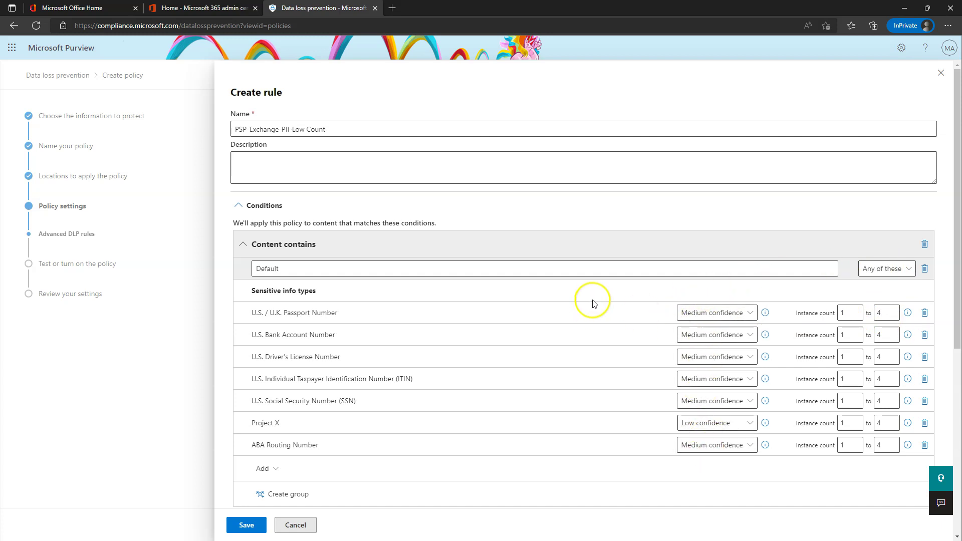
scroll(601, 307, down, 4)
scroll(432, 229, up, 4)
scroll(365, 290, down, 3)
scroll(419, 278, down, 3)
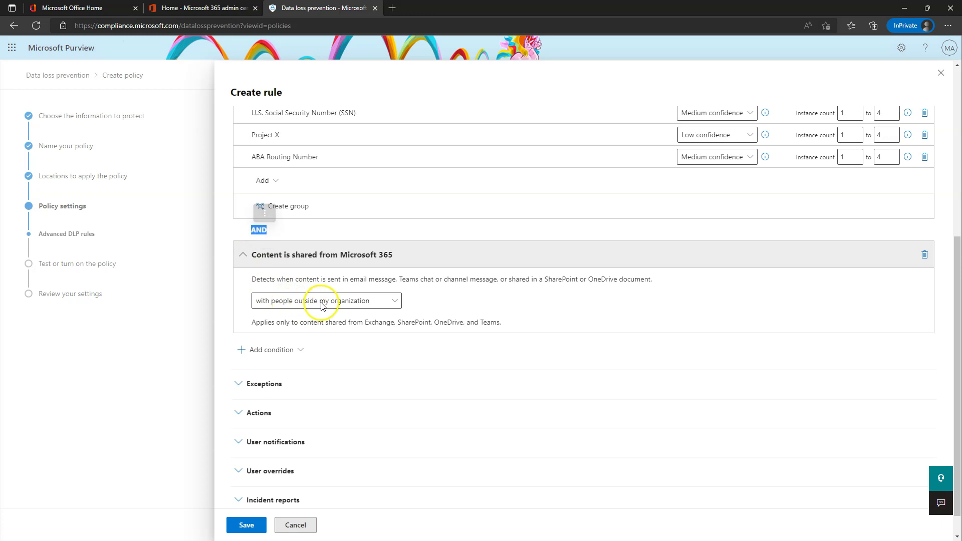
scroll(325, 304, down, 1)
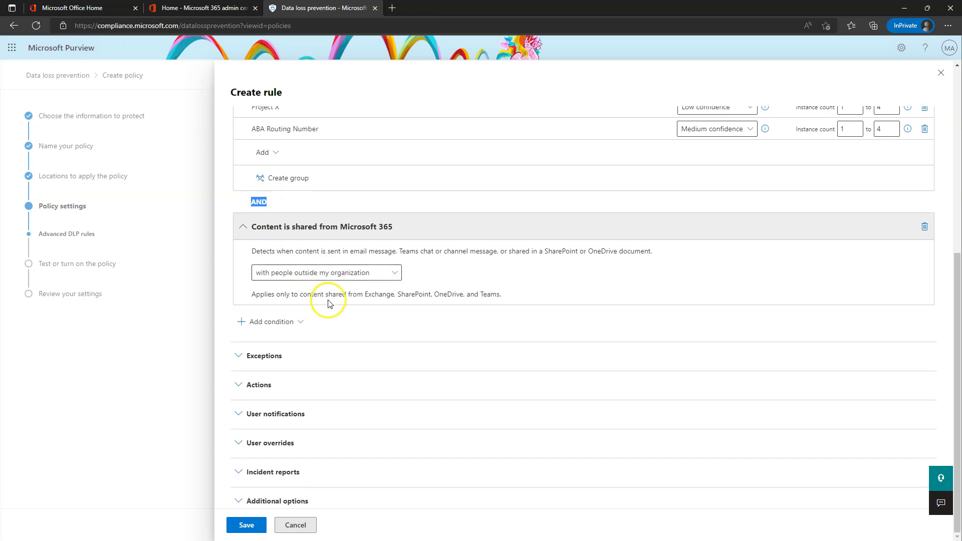
In the rule's Actions, enable restricting or encrypting content and encrypt email messages with the Encrypt protection setting.
click(241, 386)
scroll(408, 344, down, 3)
click(241, 320)
click(241, 322)
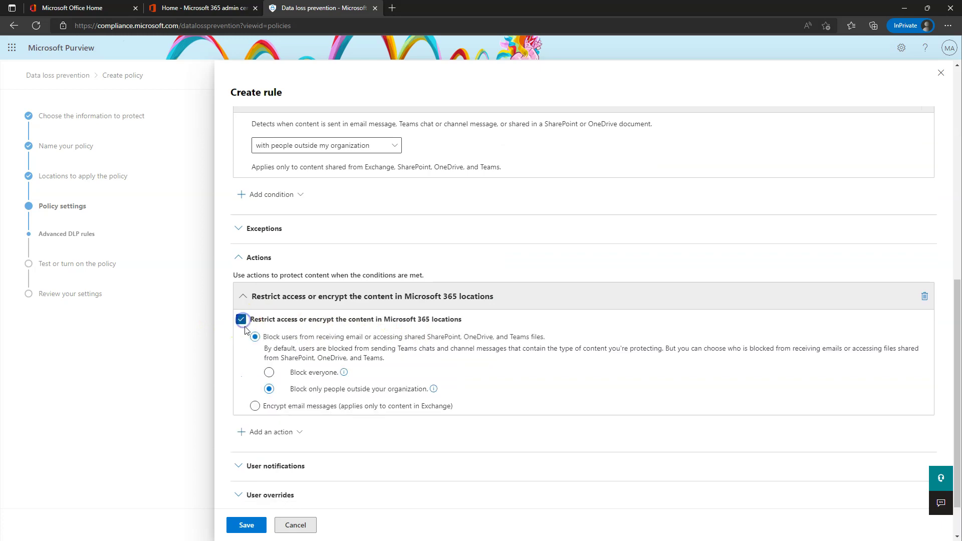
click(254, 406)
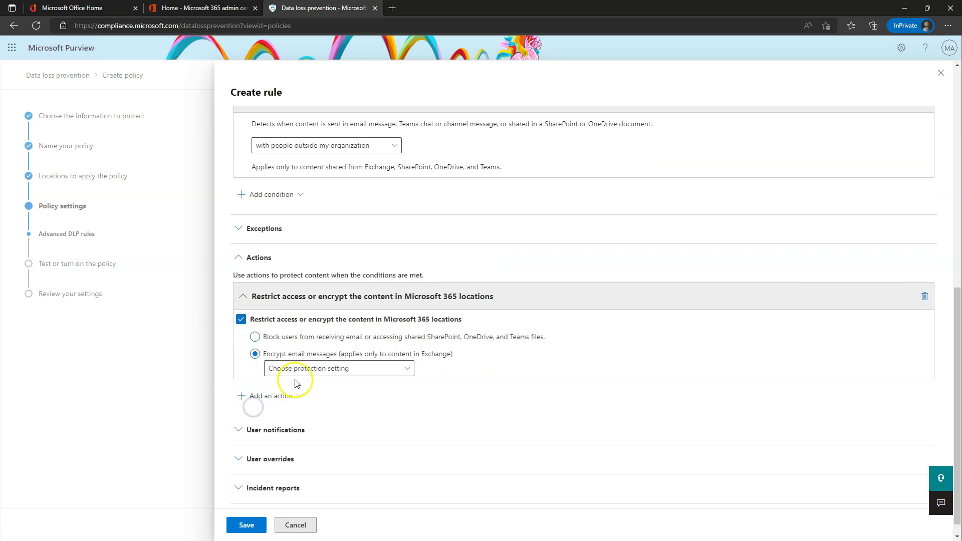
click(320, 369)
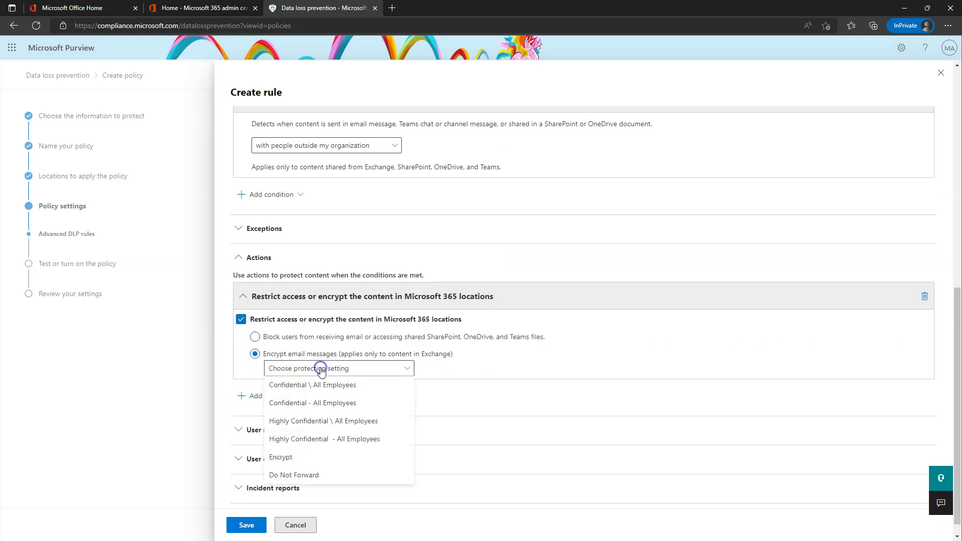
click(300, 455)
scroll(330, 376, down, 1)
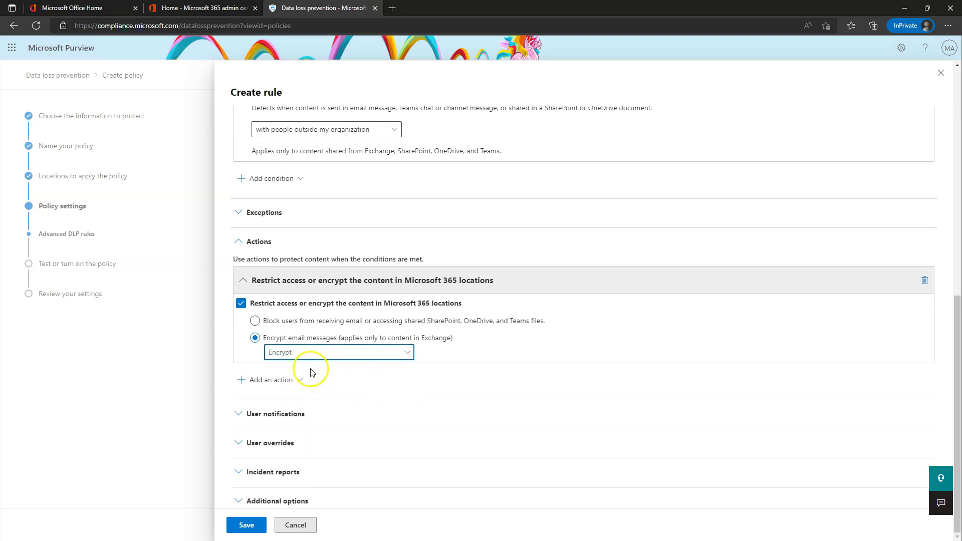
click(344, 384)
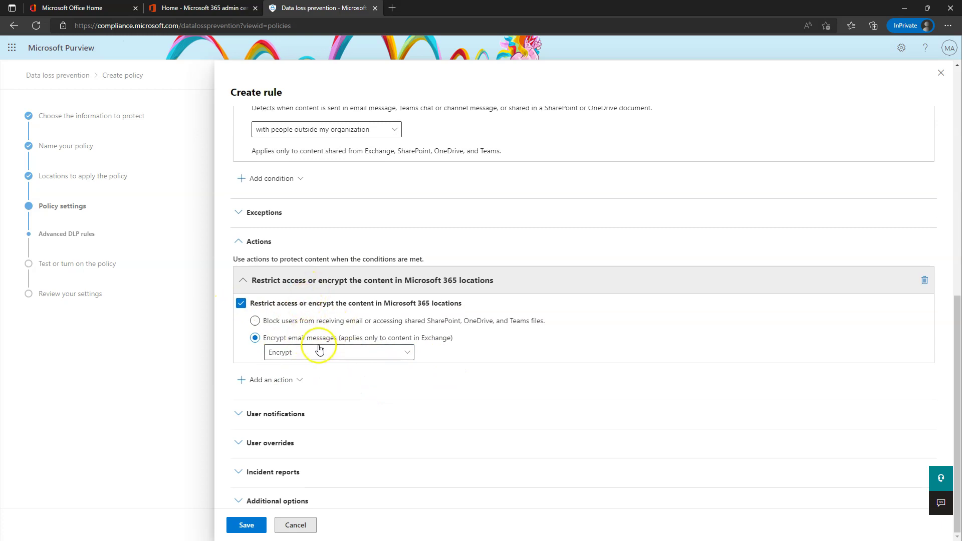
Expand User notifications and review the email text, the email subject option and the policy tip text.
click(240, 415)
scroll(286, 393, down, 3)
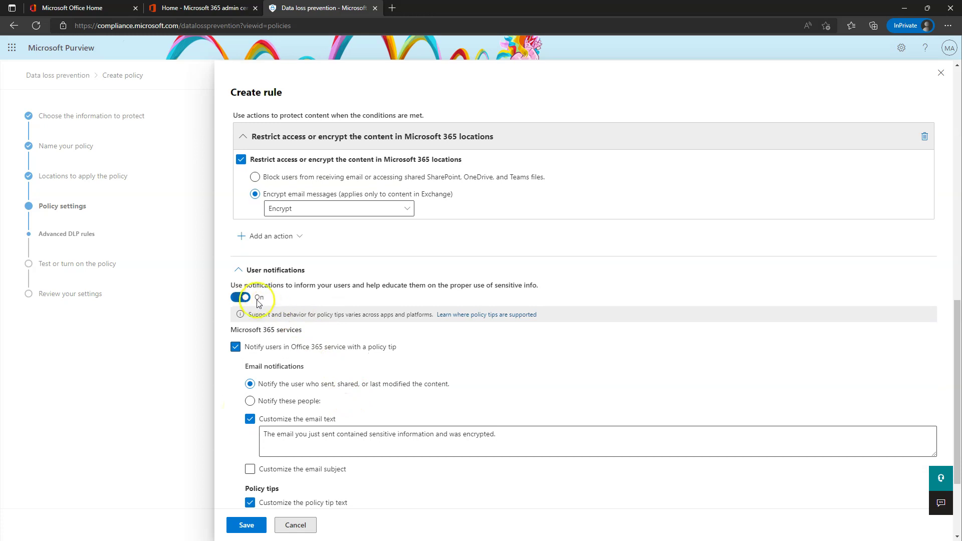
scroll(290, 356, down, 2)
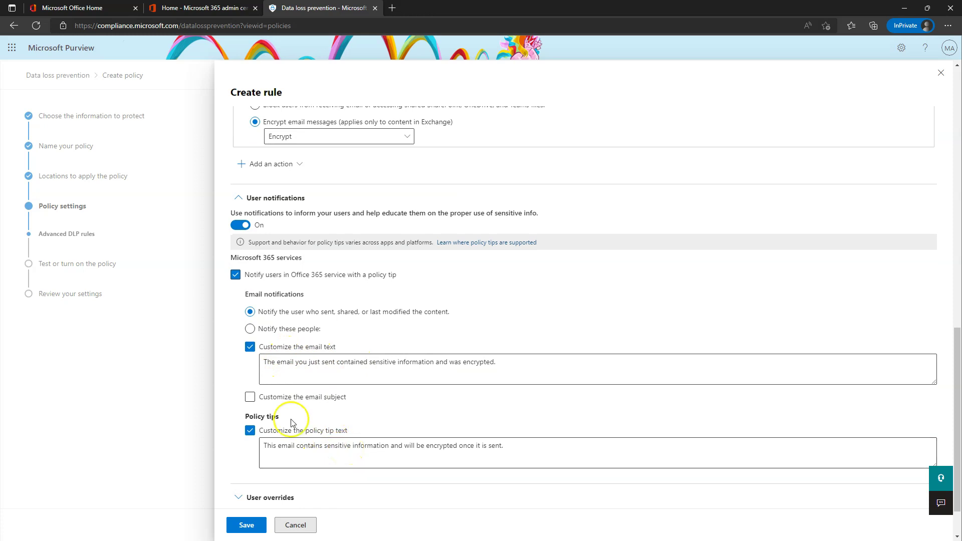
click(250, 398)
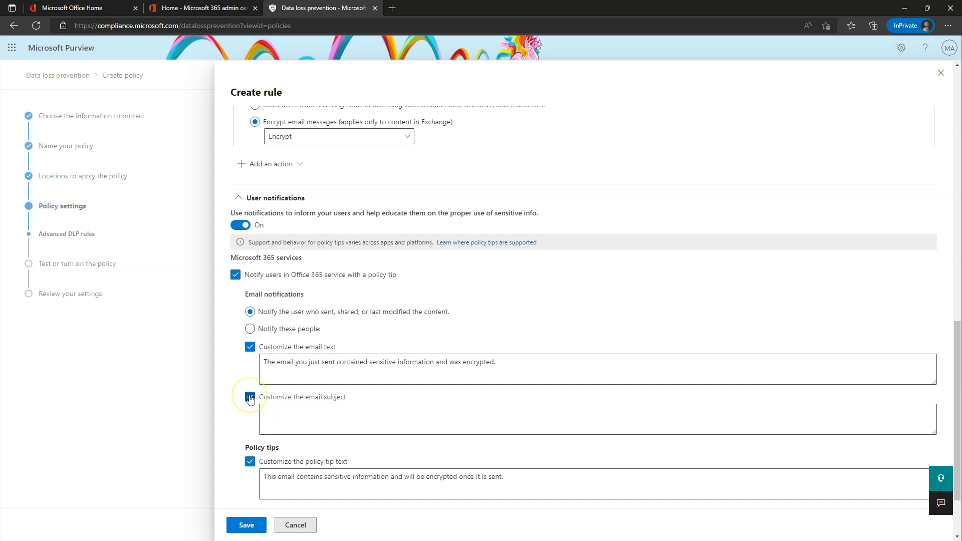
click(250, 397)
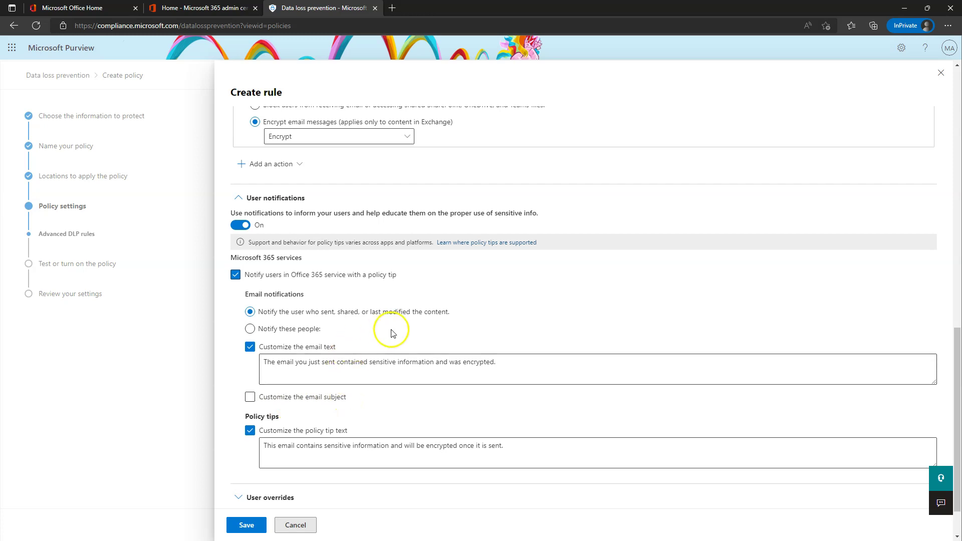
scroll(270, 361, down, 1)
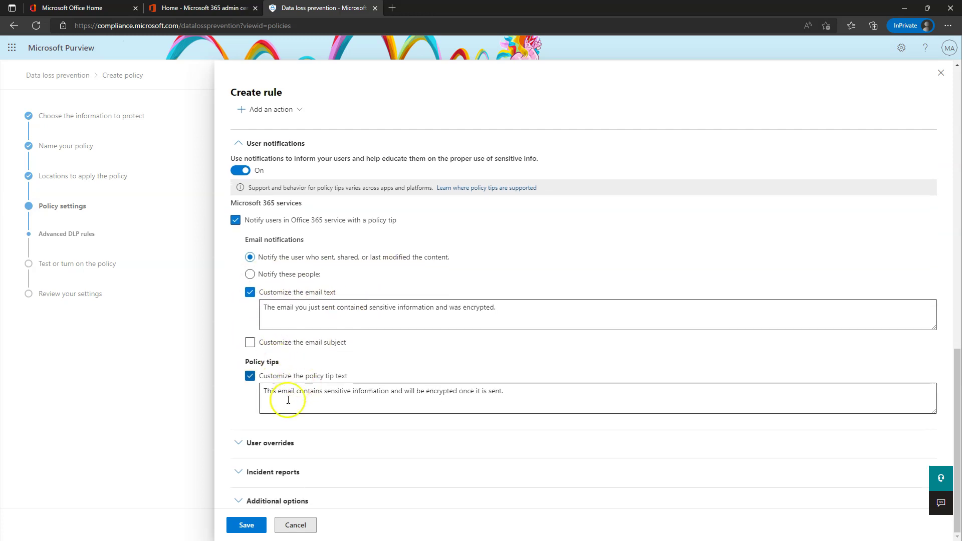
Check the User overrides section, collapse it, and expand Incident reports to review the severity and alert settings.
click(239, 441)
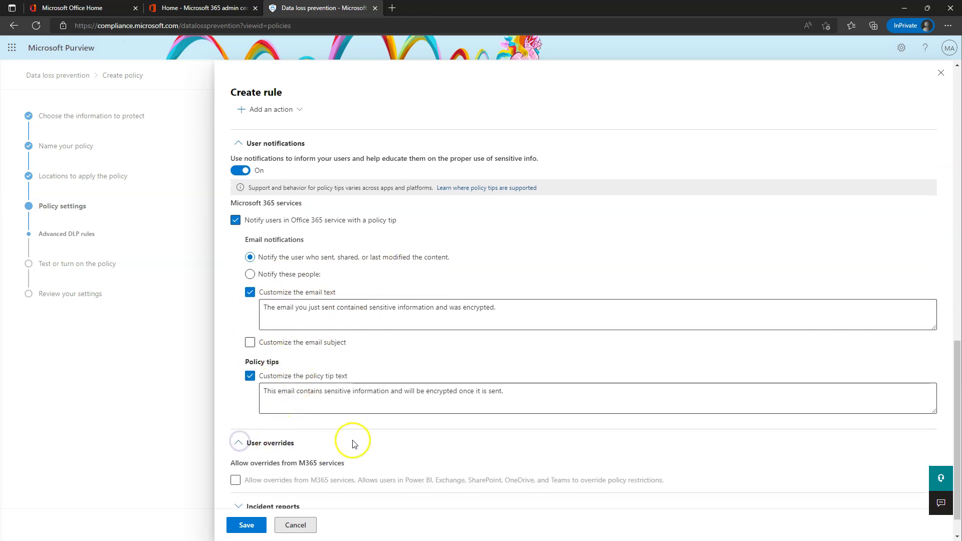
click(239, 442)
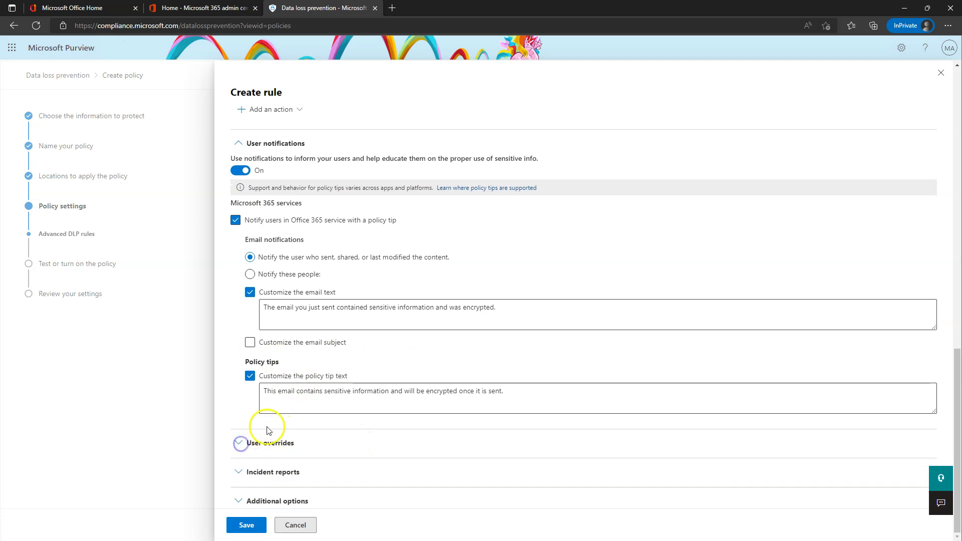
click(241, 470)
scroll(289, 448, down, 2)
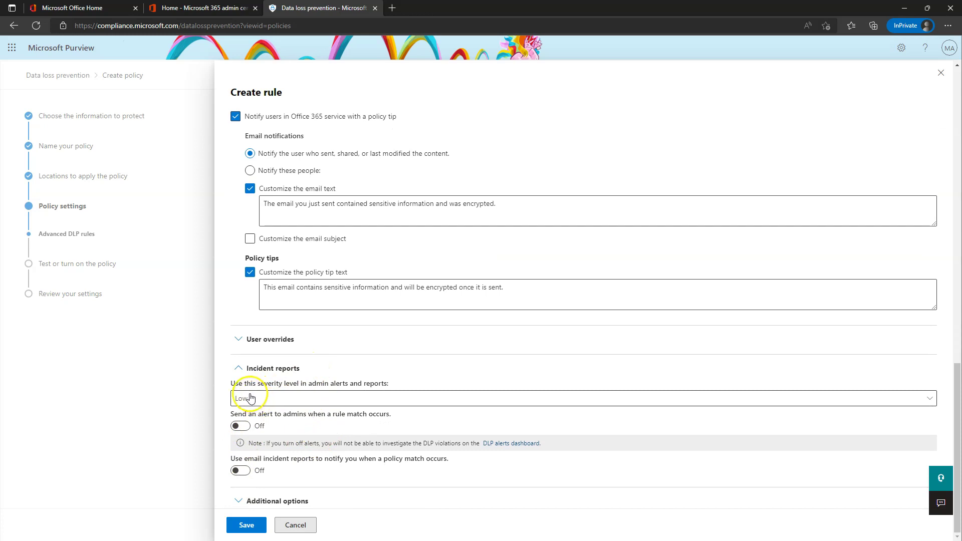
Collapse Incident reports, recheck the low-count rule's actions and notifications, then save the rule and dismiss the dialog.
click(241, 370)
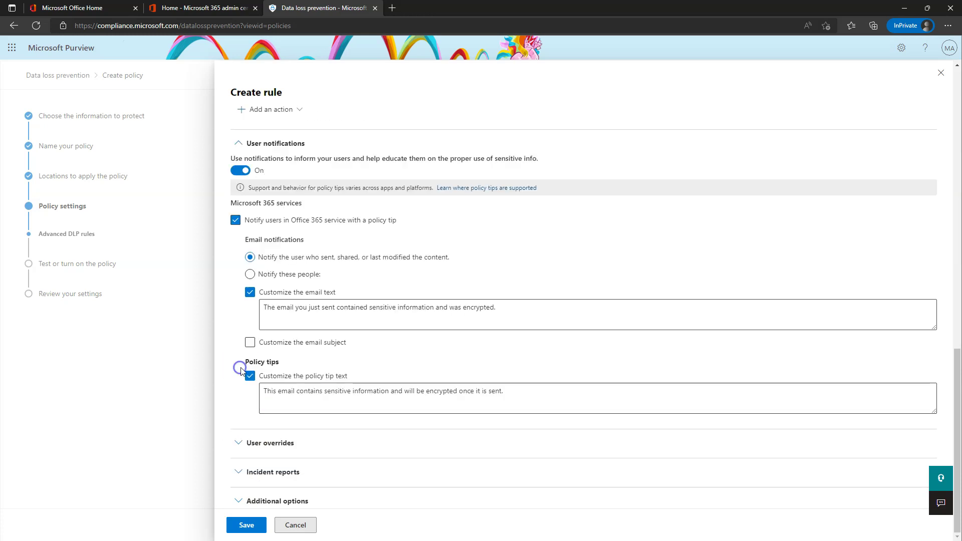
scroll(323, 467, up, 5)
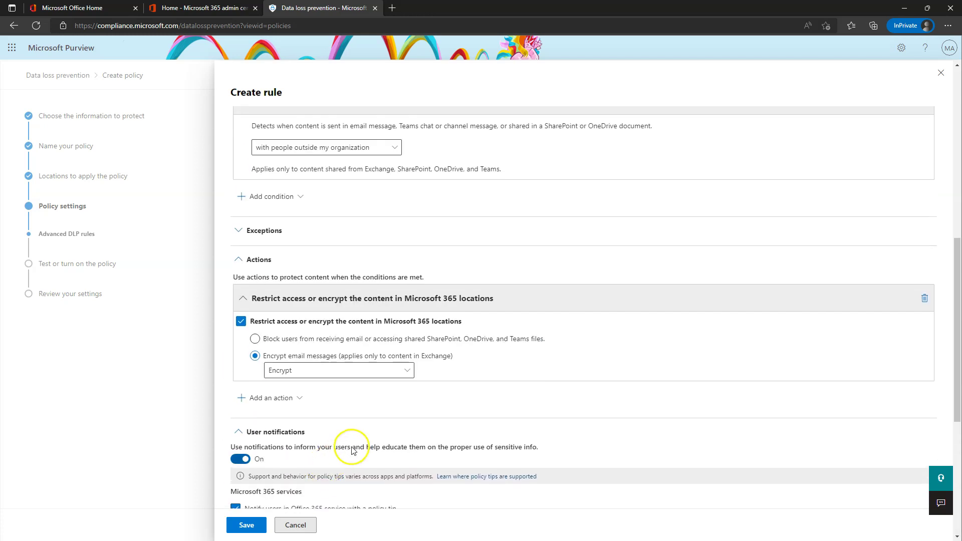
scroll(346, 444, up, 3)
scroll(349, 431, down, 4)
scroll(346, 429, down, 4)
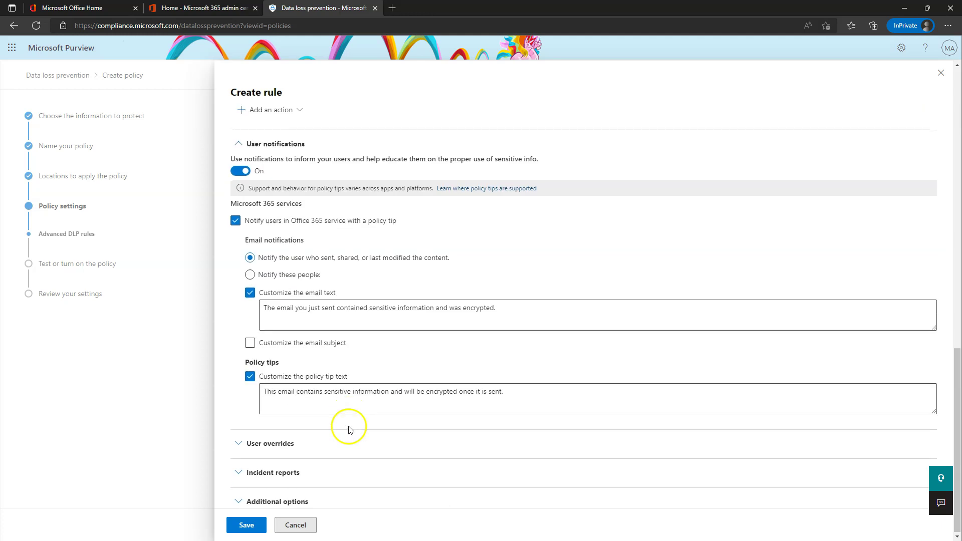
click(249, 526)
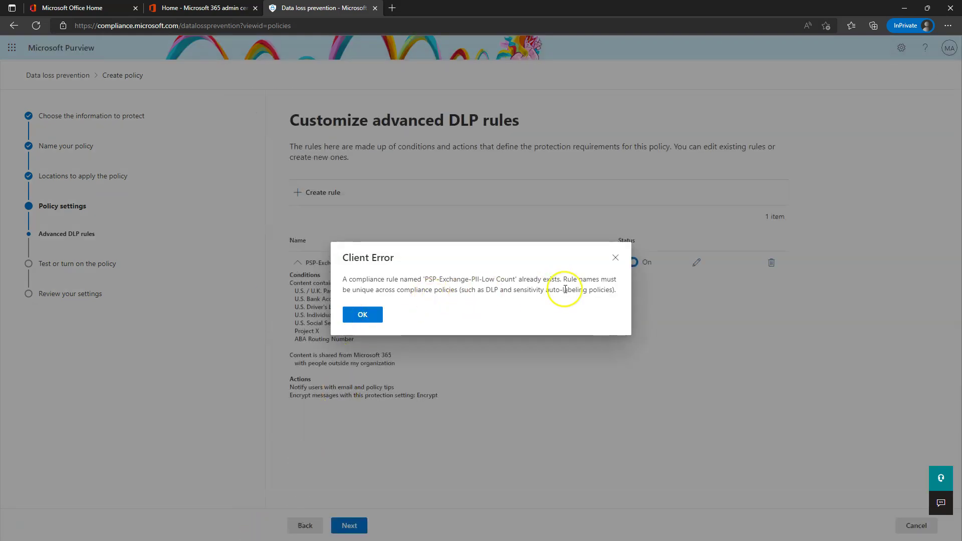
click(364, 315)
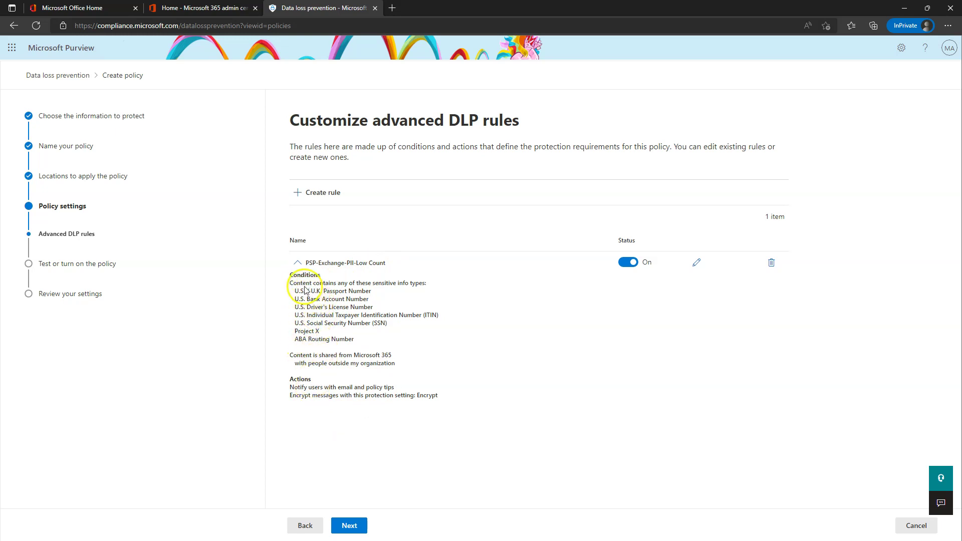
Collapse the low-count rule's details and start a new rule named "PSP-Exchange-PII-High Count".
click(296, 265)
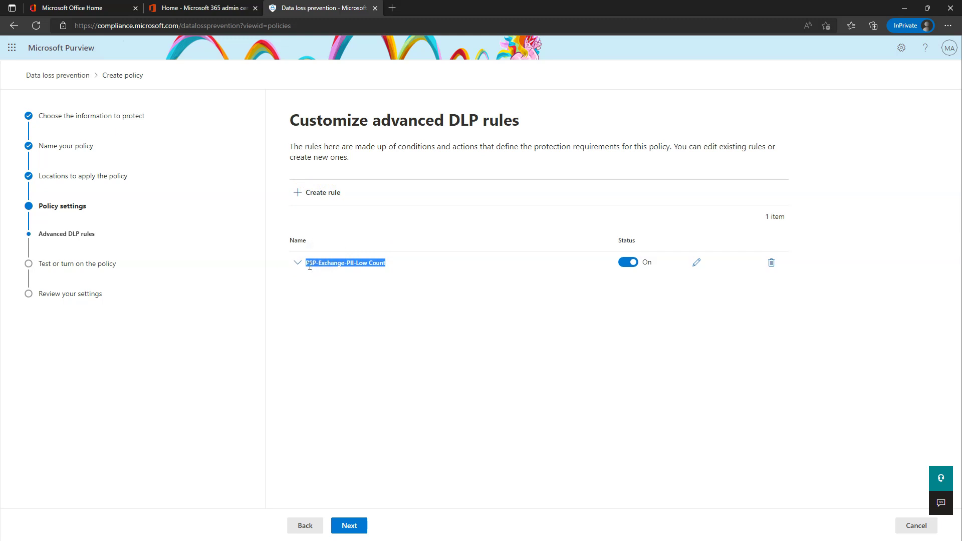
click(325, 194)
click(271, 131)
text(PSP-Exchange-PII-Low Count)
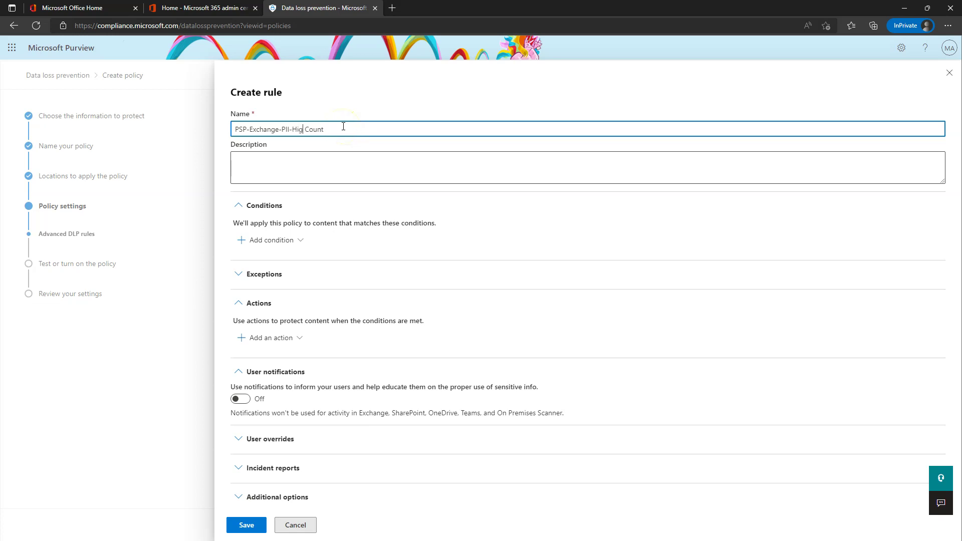
Add a Content contains condition to the rule and, among its sensitive info types, select ABA Routing Number and Project X.
click(266, 242)
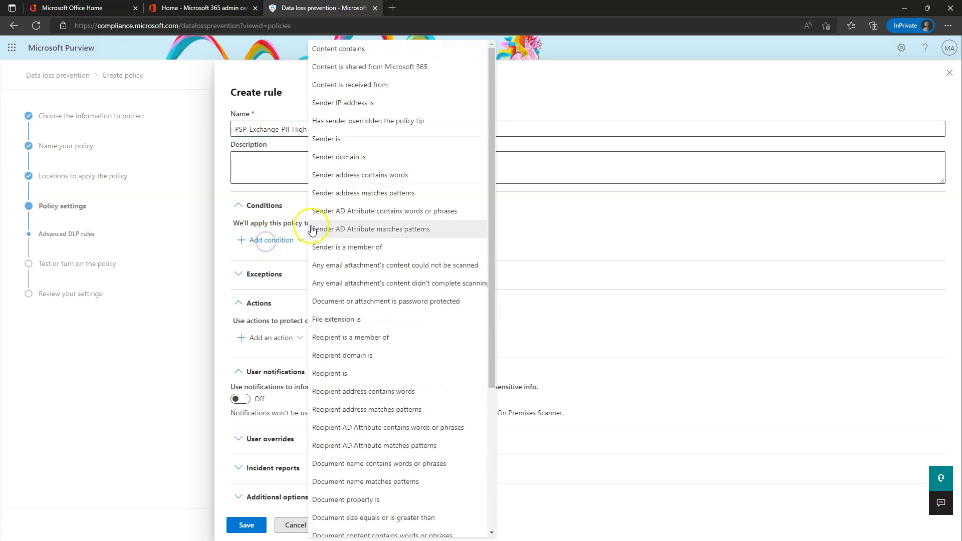
click(348, 49)
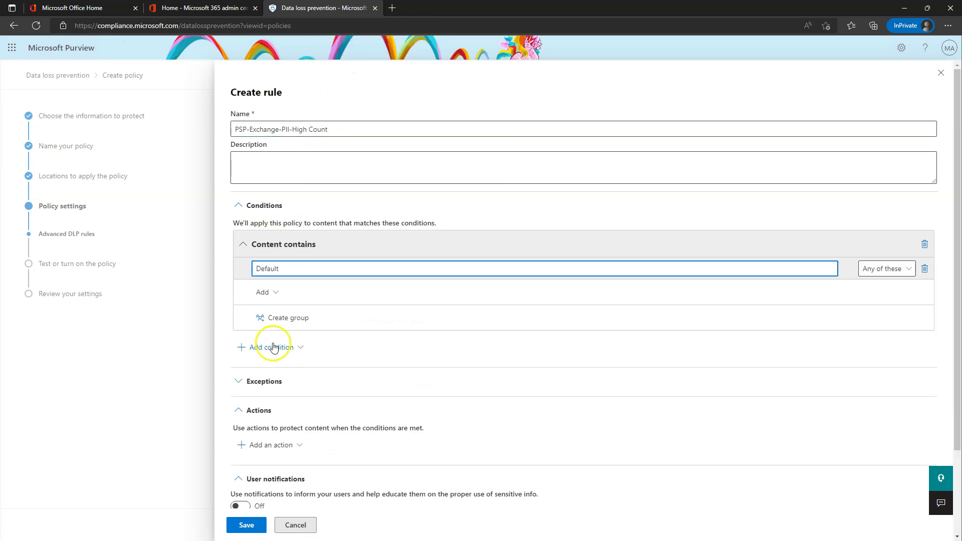
click(269, 294)
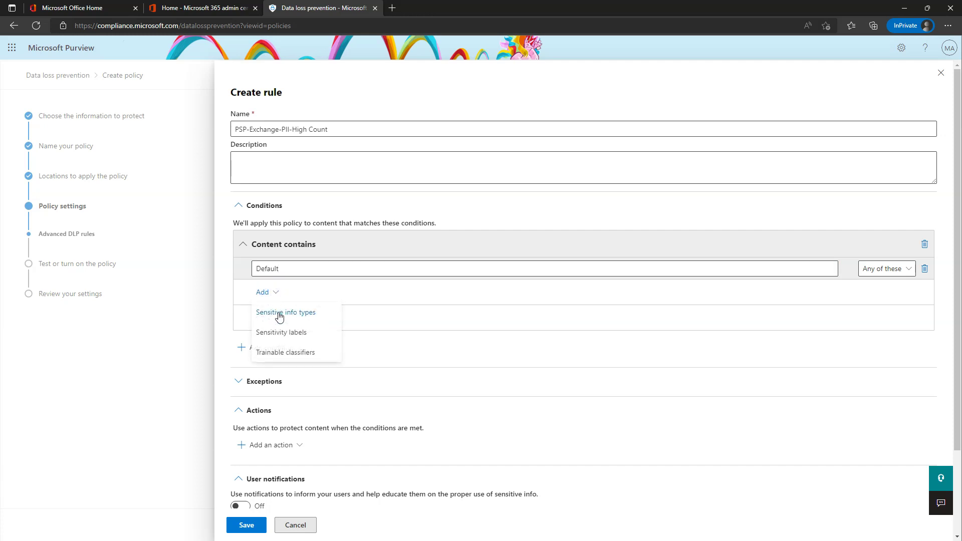
click(280, 314)
click(691, 202)
click(736, 133)
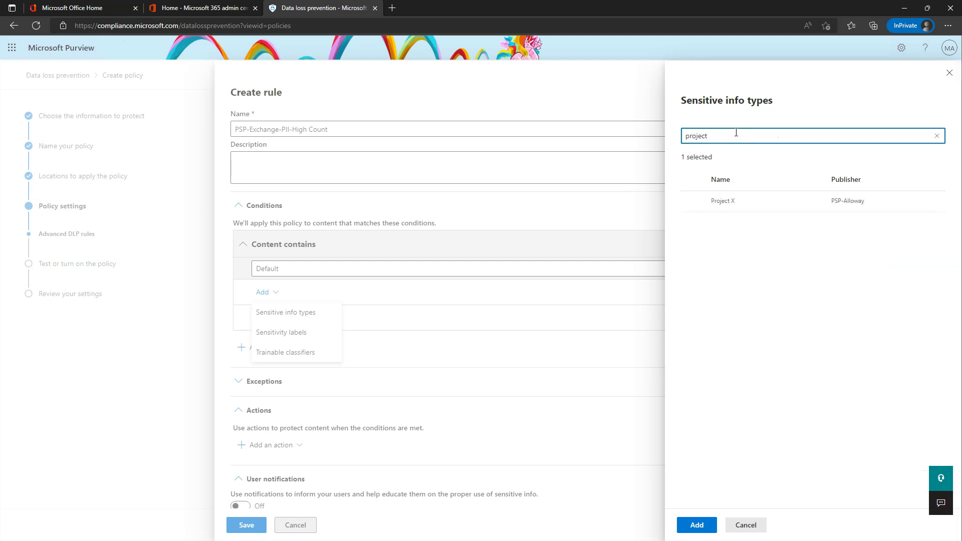
click(692, 201)
Select the U.S. passport, bank account, driver's license, ITIN and SSN info types and add all selected types to the condition.
click(739, 135)
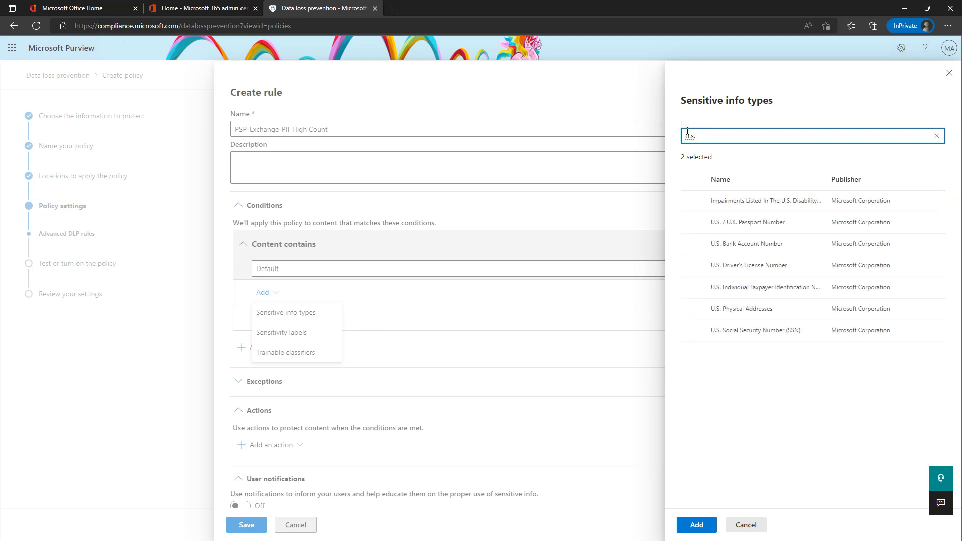
click(693, 224)
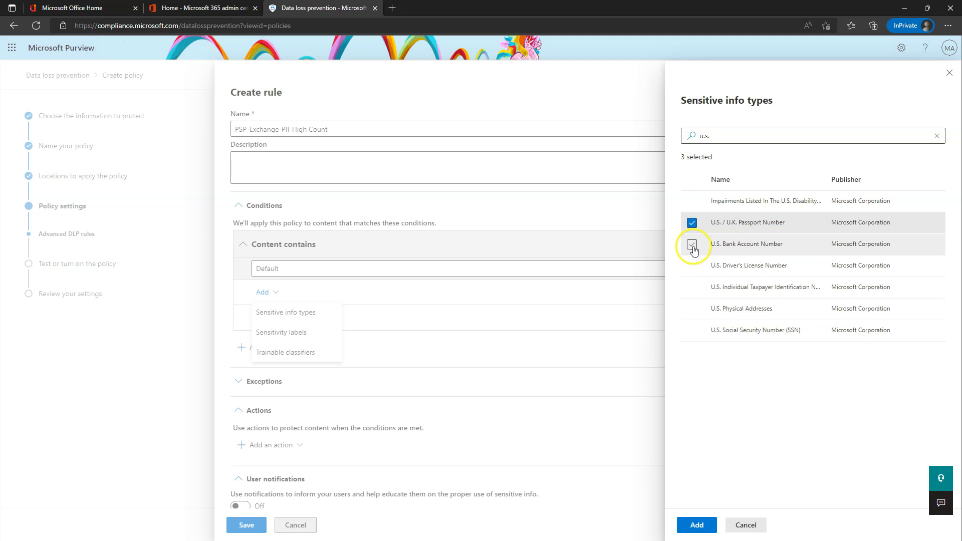
click(692, 245)
click(692, 267)
click(692, 288)
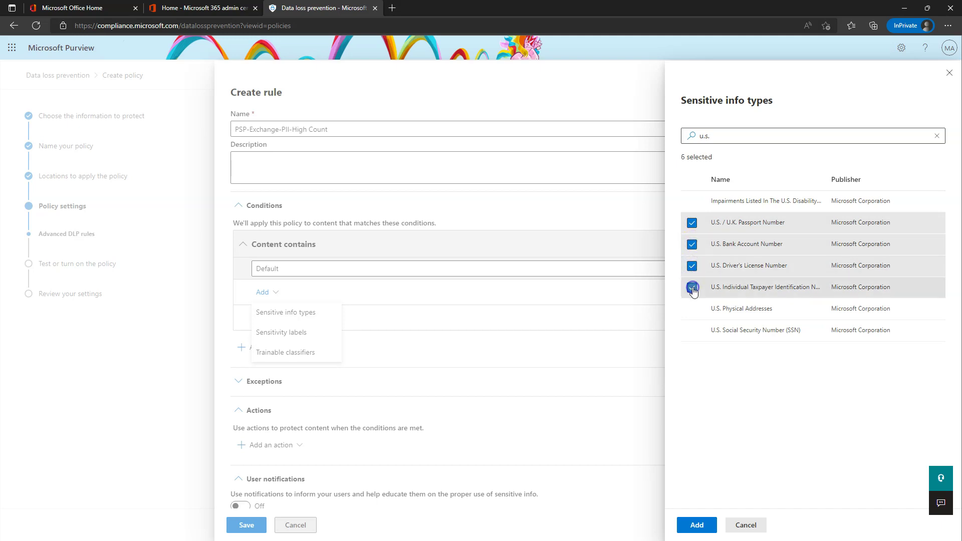
click(692, 330)
click(697, 525)
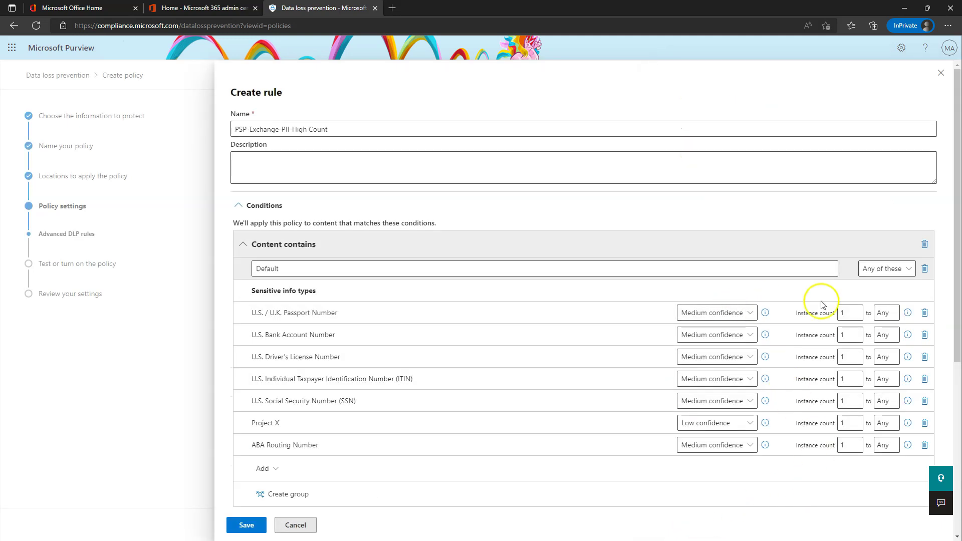
Set the minimum instance count to 5 for all seven sensitive info types in the condition.
double_click(844, 312)
text(5)
double_click(844, 334)
text(5)
double_click(844, 356)
text(5)
click(846, 380)
double_click(845, 381)
text(5)
double_click(845, 399)
text(5)
double_click(847, 423)
text(5)
double_click(847, 444)
text(5)
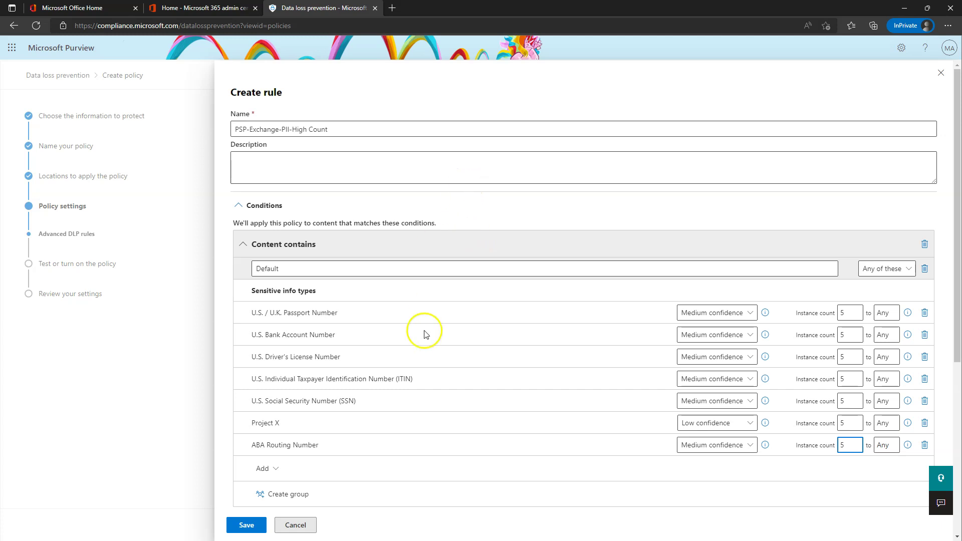
Add a Content is shared from Microsoft 365 condition set to people outside my organization, and collapse Conditions.
scroll(426, 333, down, 5)
scroll(351, 288, up, 5)
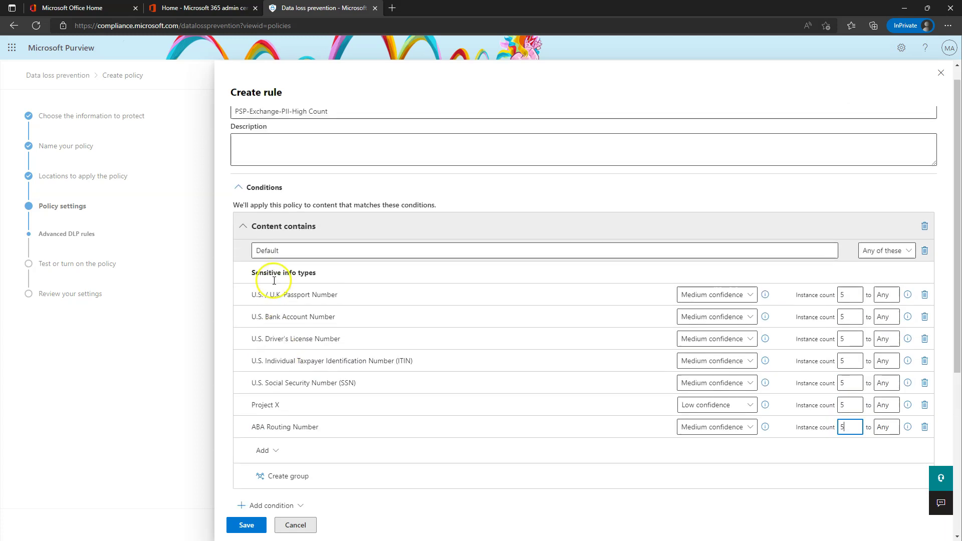
scroll(444, 241, down, 1)
scroll(533, 273, down, 3)
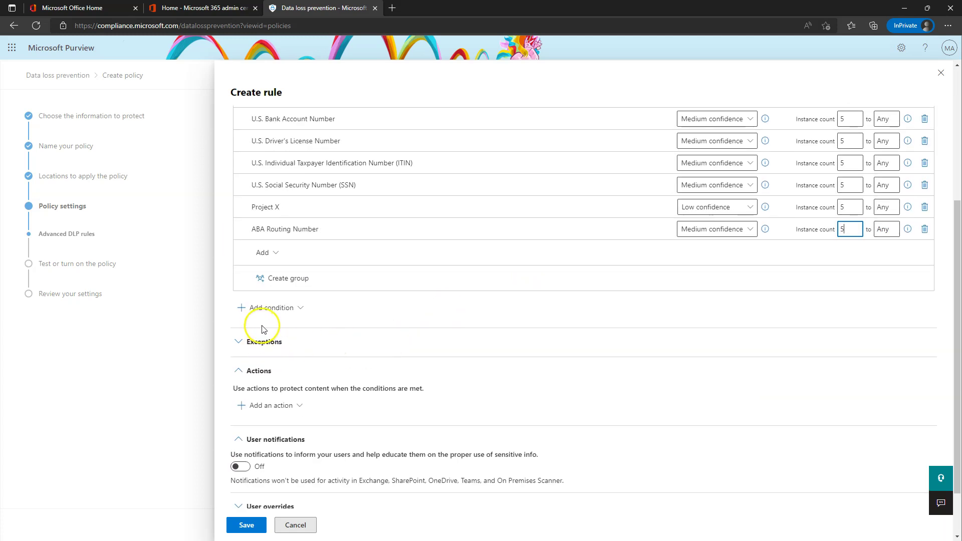
click(268, 309)
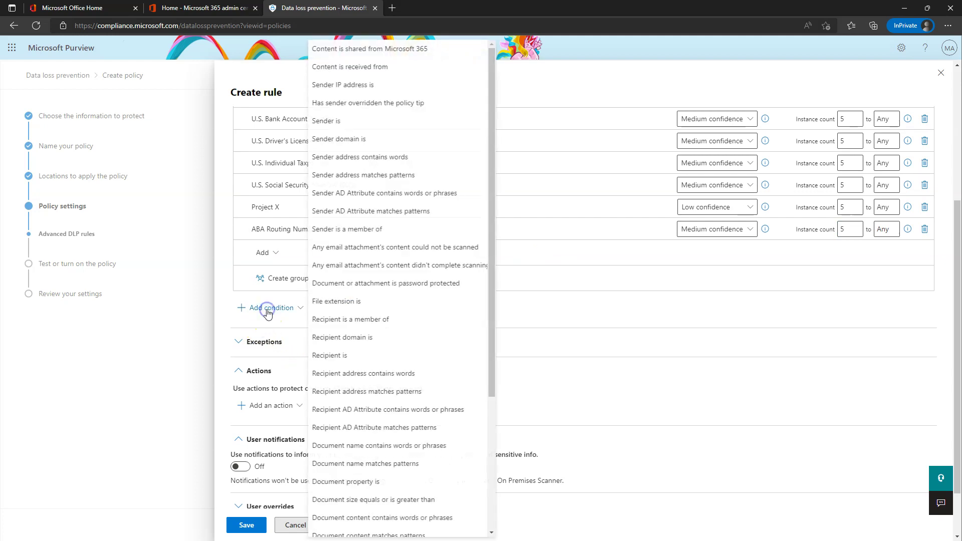
click(359, 49)
click(317, 373)
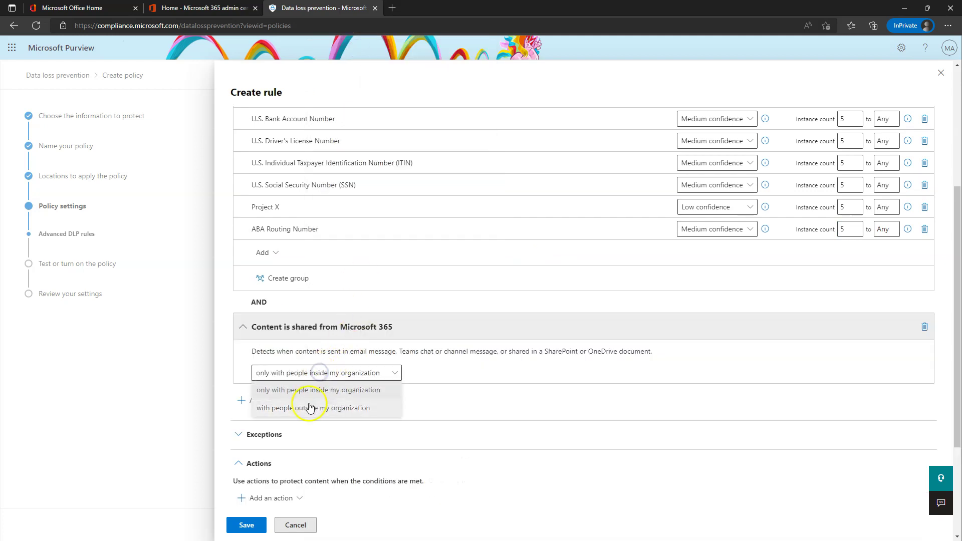
click(307, 405)
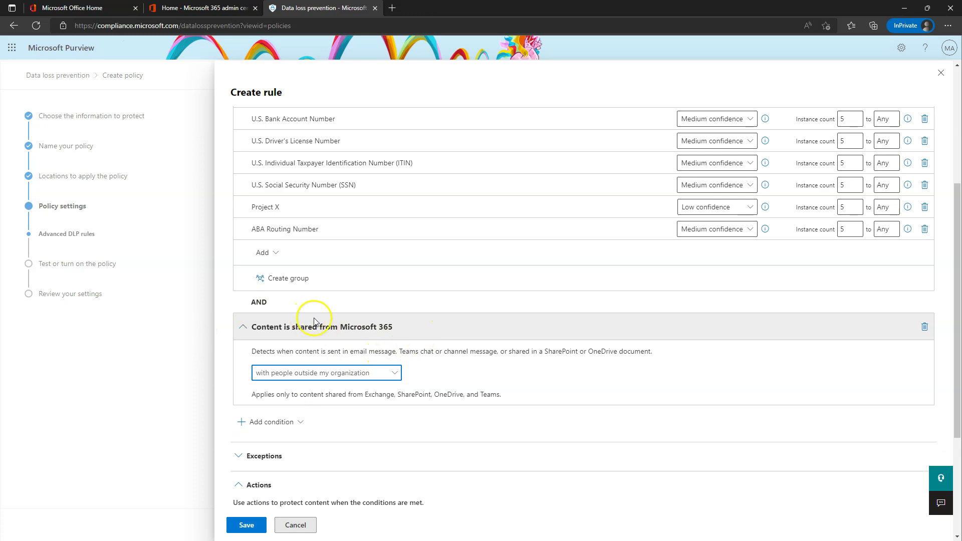
scroll(296, 316, up, 5)
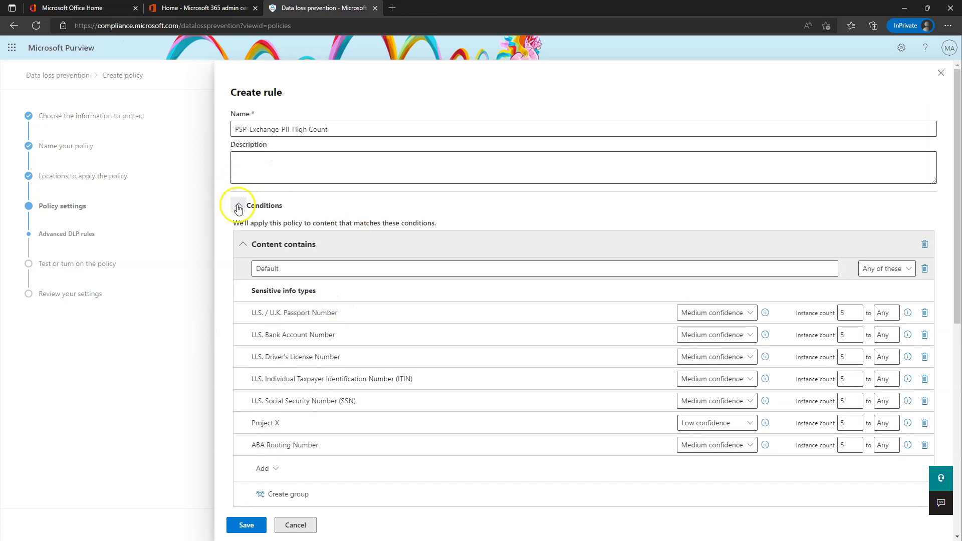
click(239, 206)
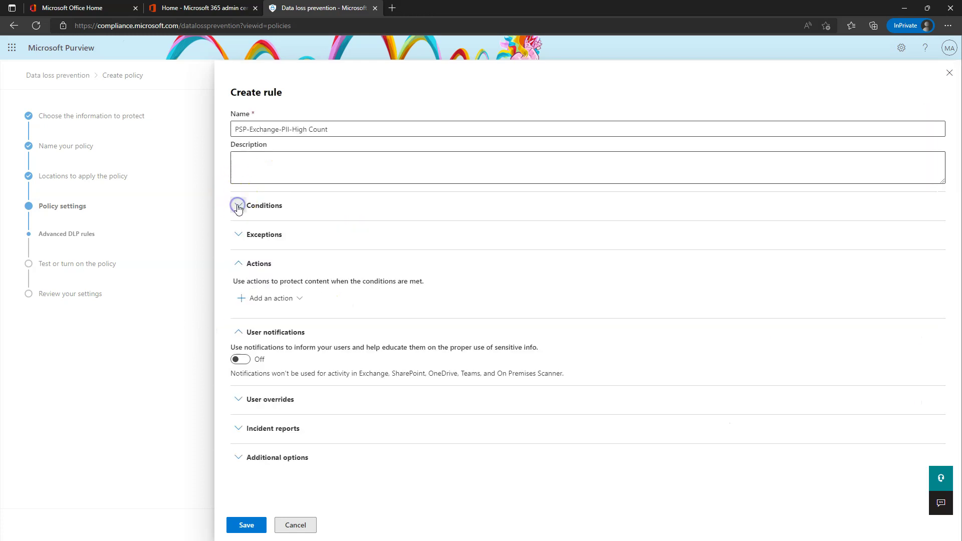
Add the action to restrict access or encrypt content in Microsoft 365 locations, blocking only people outside the organization.
click(272, 299)
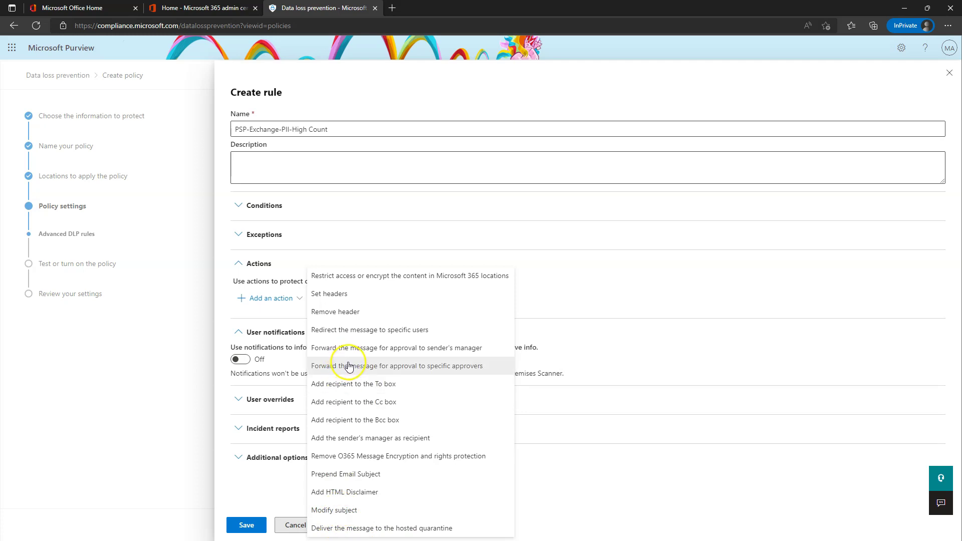
click(346, 277)
click(241, 325)
click(270, 379)
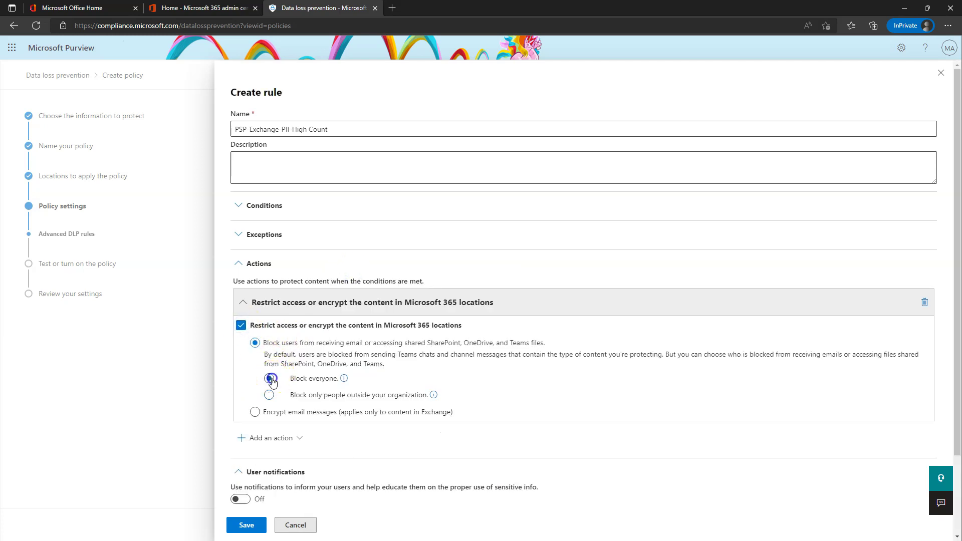
mouse_move(343, 383)
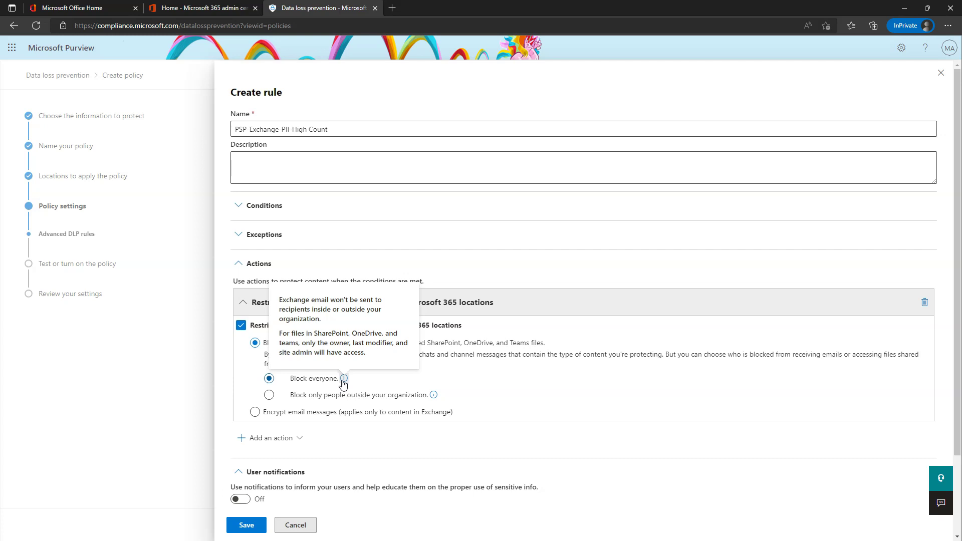
click(270, 395)
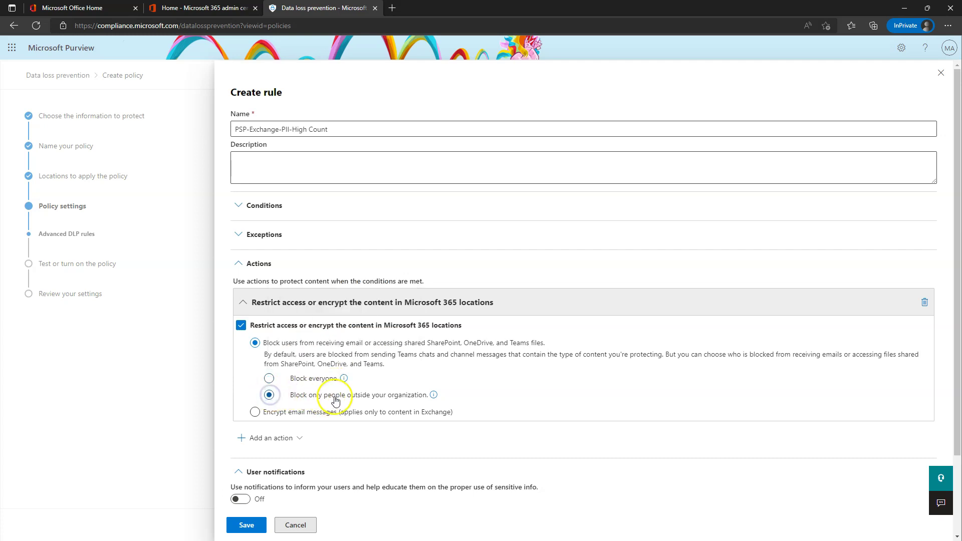
mouse_move(433, 399)
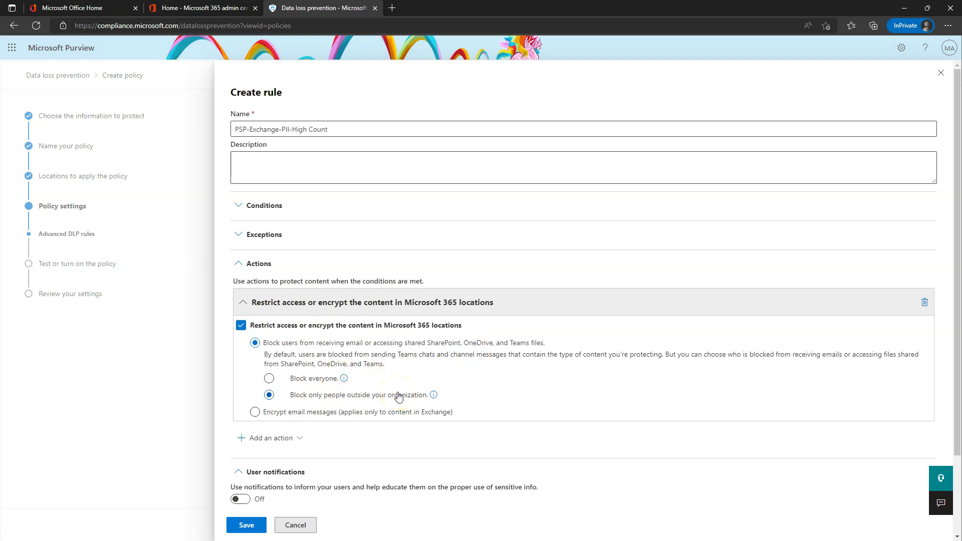
Collapse and reopen Actions, re-enable the content restriction and again block only people outside the organization.
scroll(400, 380, down, 2)
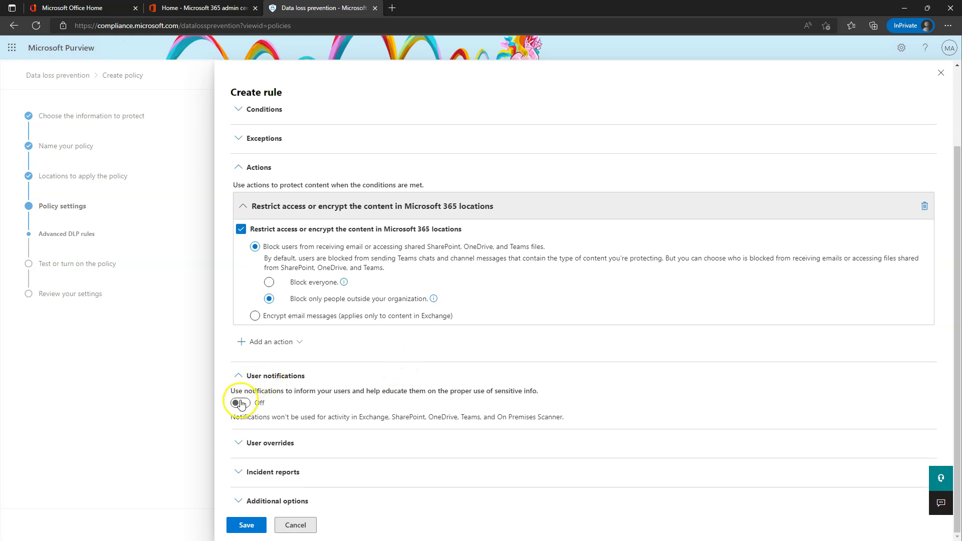
click(243, 168)
click(236, 264)
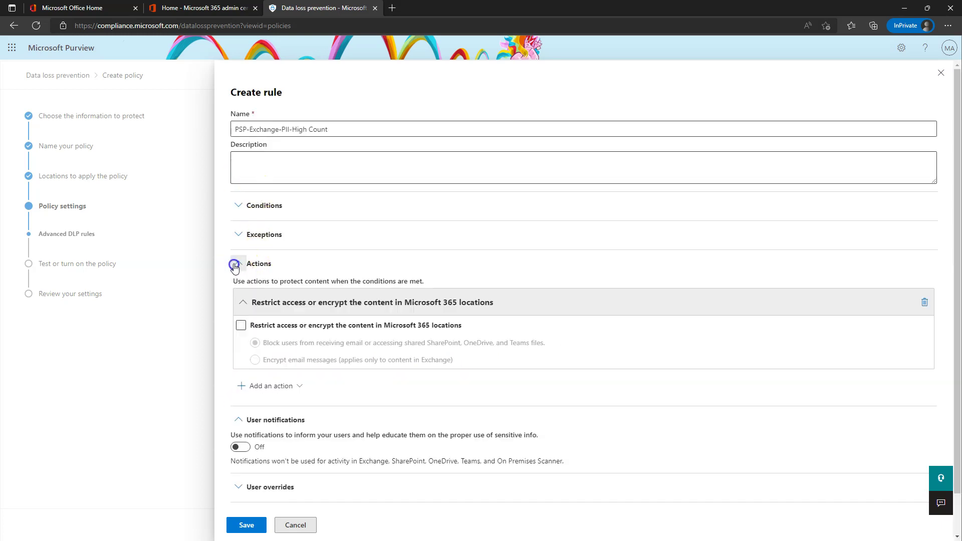
click(241, 326)
click(270, 395)
scroll(300, 395, down, 3)
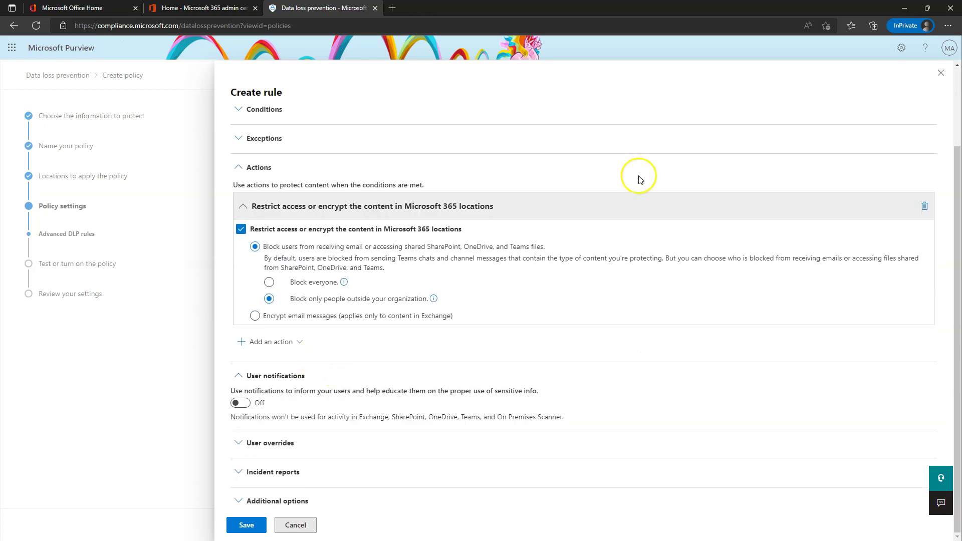
scroll(345, 228, up, 2)
scroll(288, 341, down, 2)
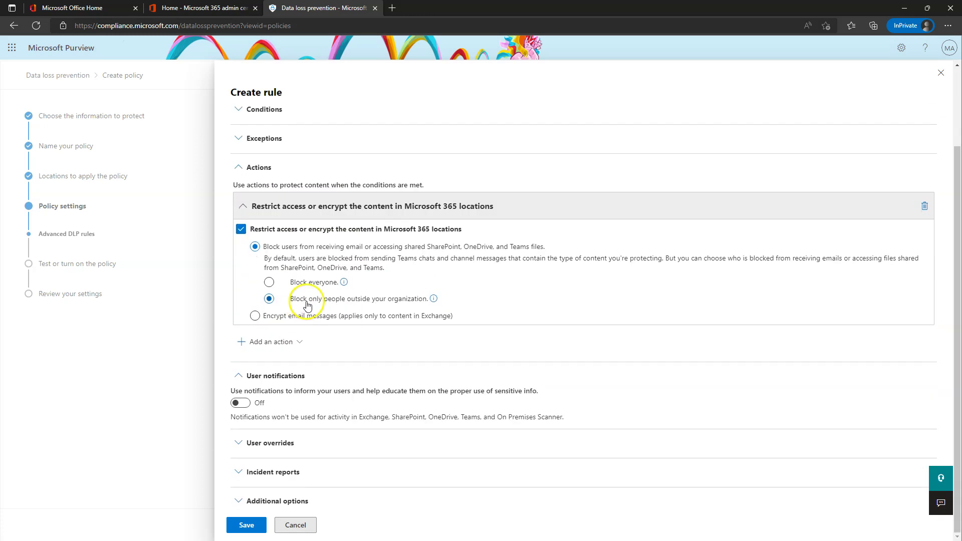
Turn on user notifications with an Office 365 policy tip and set the email text to "This email contained sensitive information and cannot be shared externally.".
click(238, 405)
scroll(369, 395, down, 1)
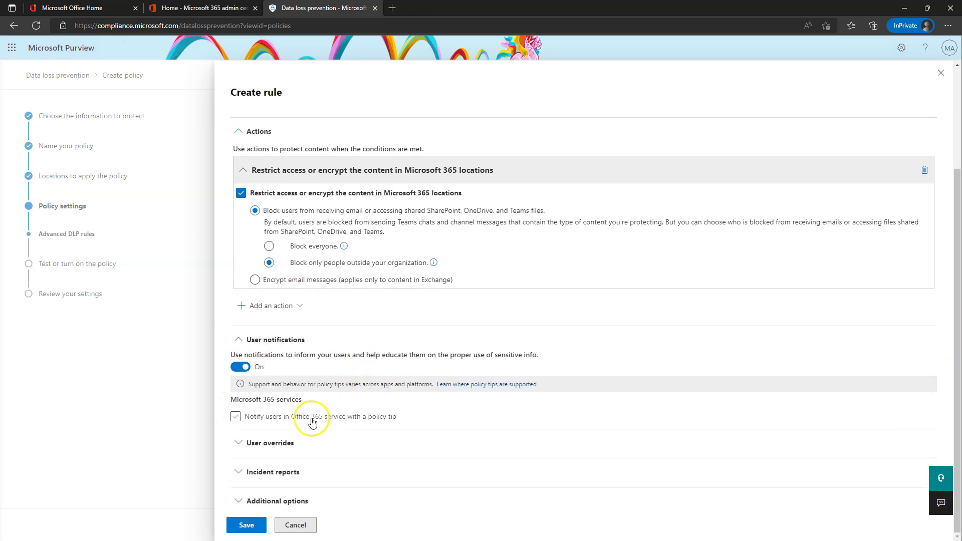
click(235, 416)
scroll(378, 419, down, 3)
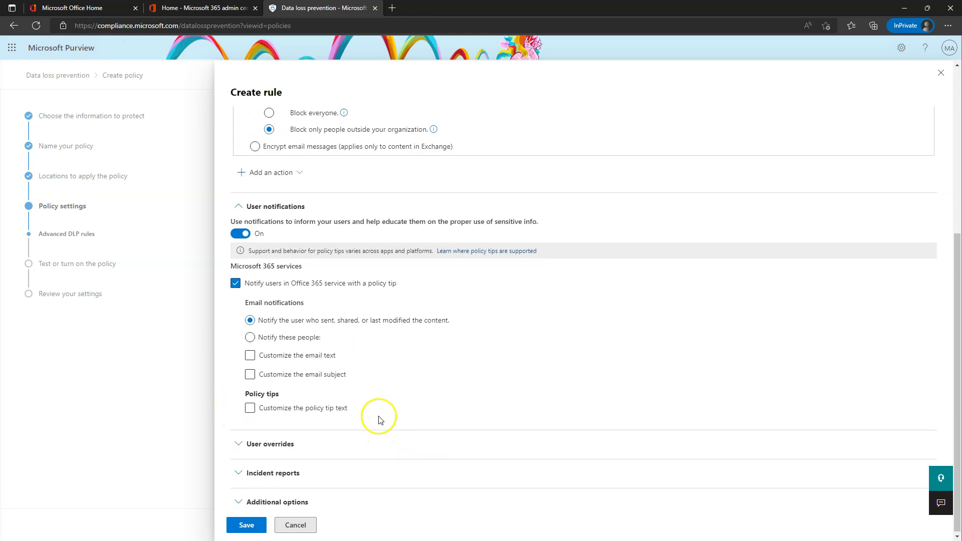
click(250, 354)
click(322, 376)
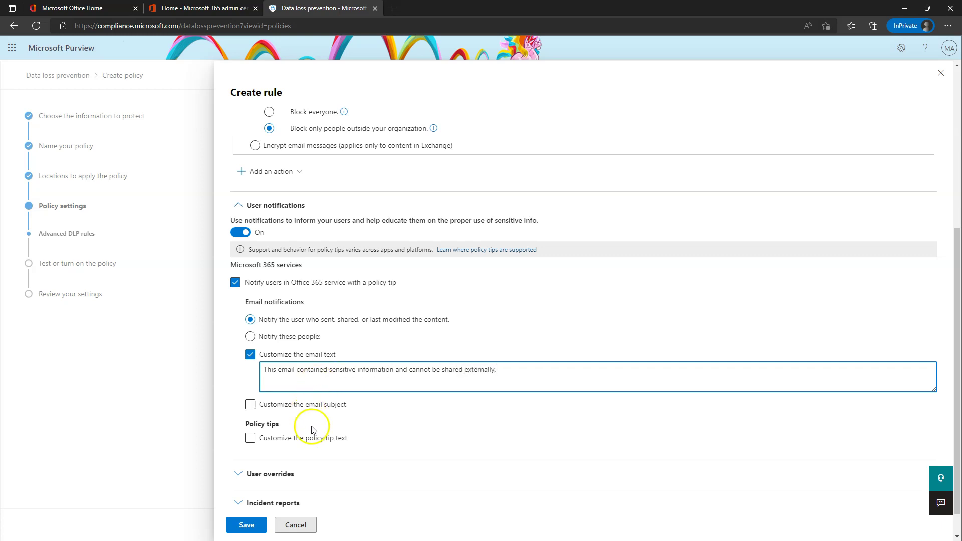
Customize the policy tip text by reusing the email text, reworded as "This email contains sensitive information and cannot be shared externally.".
drag(527, 367, 263, 360)
key(ctrl+c)
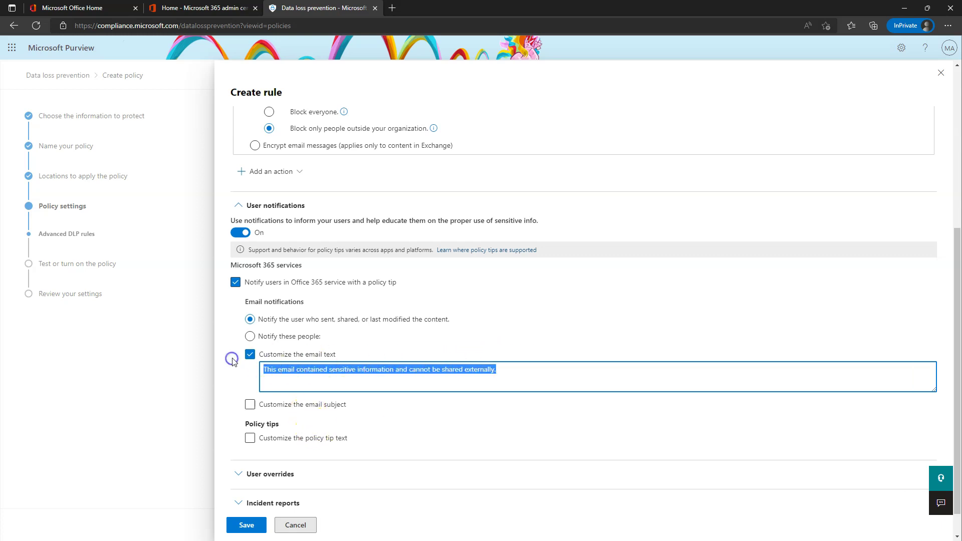
click(306, 439)
scroll(306, 439, down, 1)
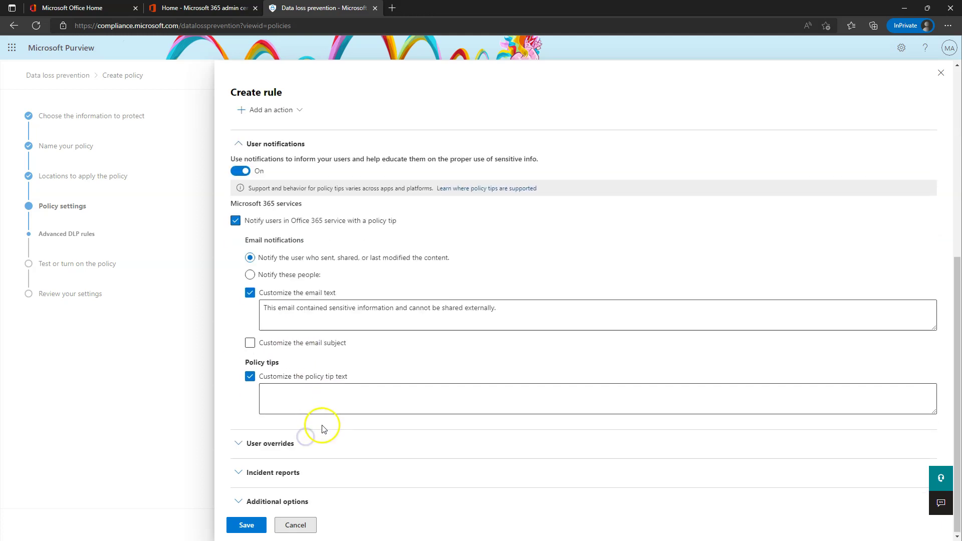
click(308, 393)
key(ctrl+v)
click(329, 392)
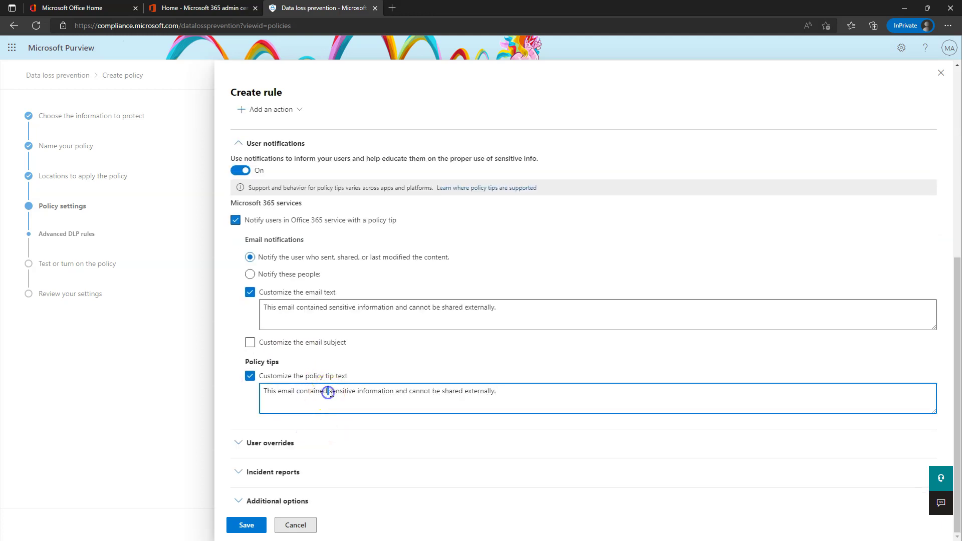
key(BackSpace)
key(BackSpace)
text(s)
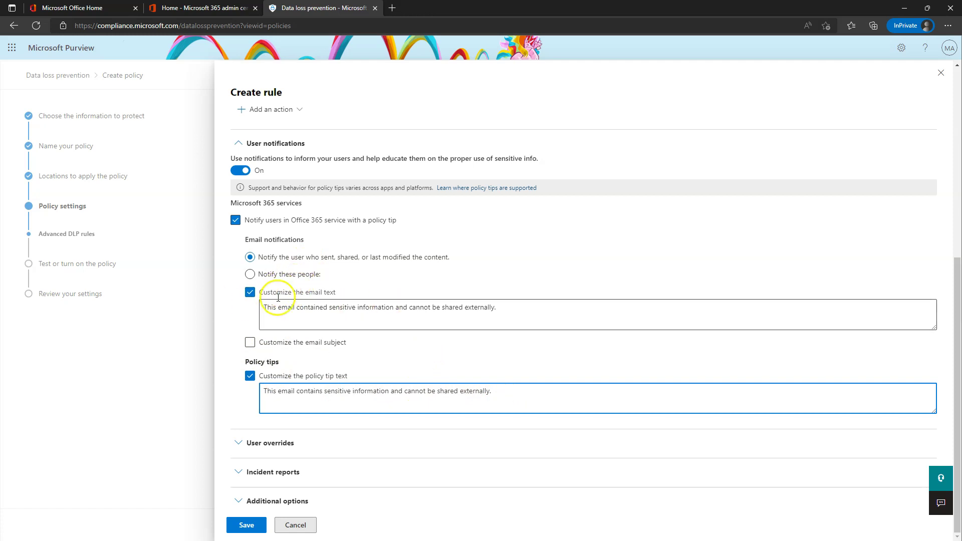
Allow user overrides from M365 services and require a business justification to override.
click(238, 443)
scroll(269, 431, down, 1)
click(235, 445)
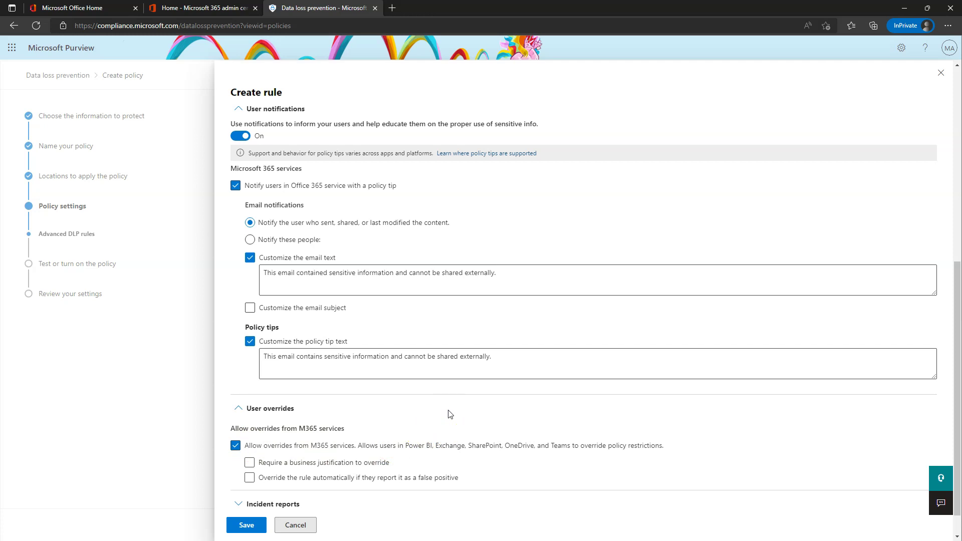
click(275, 463)
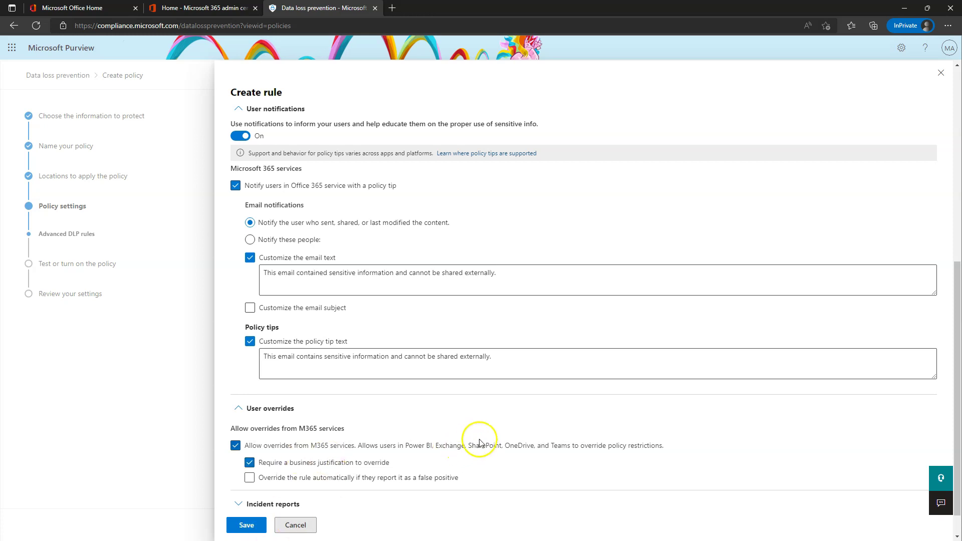
scroll(465, 429, down, 1)
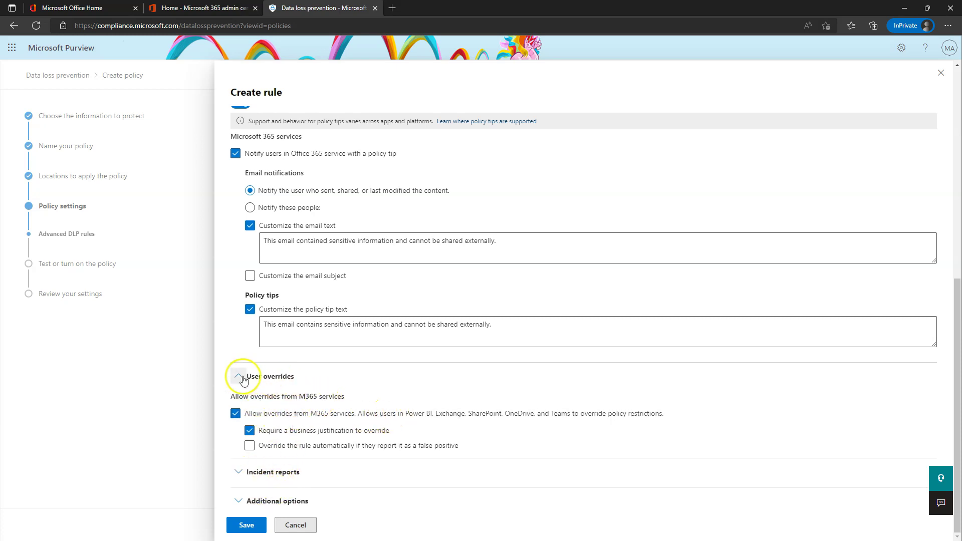
Set the incident report severity level to High and turn on email incident reports for policy matches.
click(240, 473)
scroll(451, 351, down, 5)
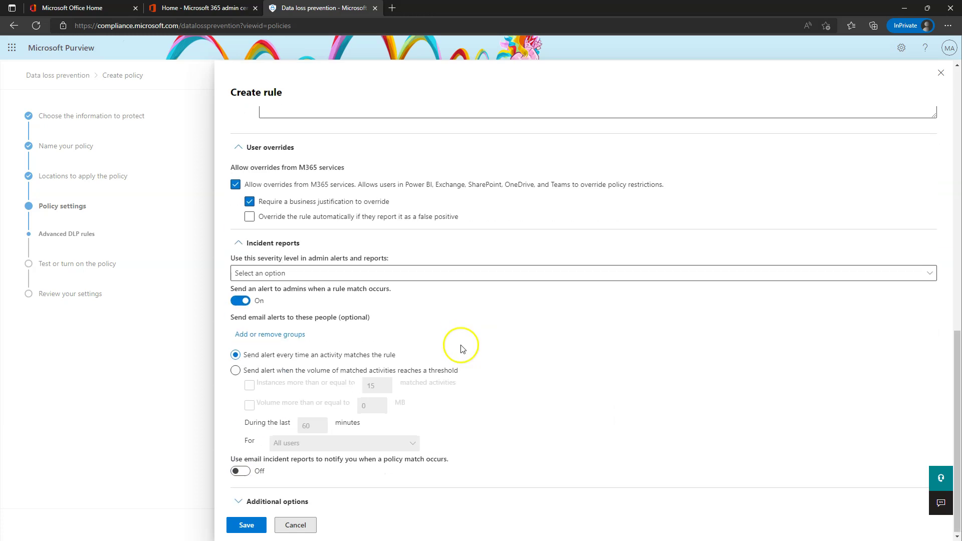
click(280, 274)
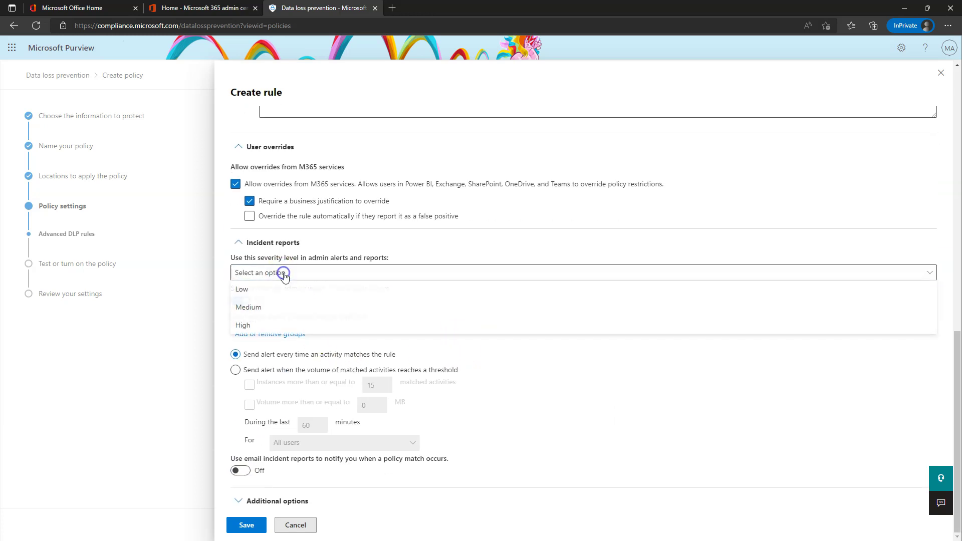
click(252, 327)
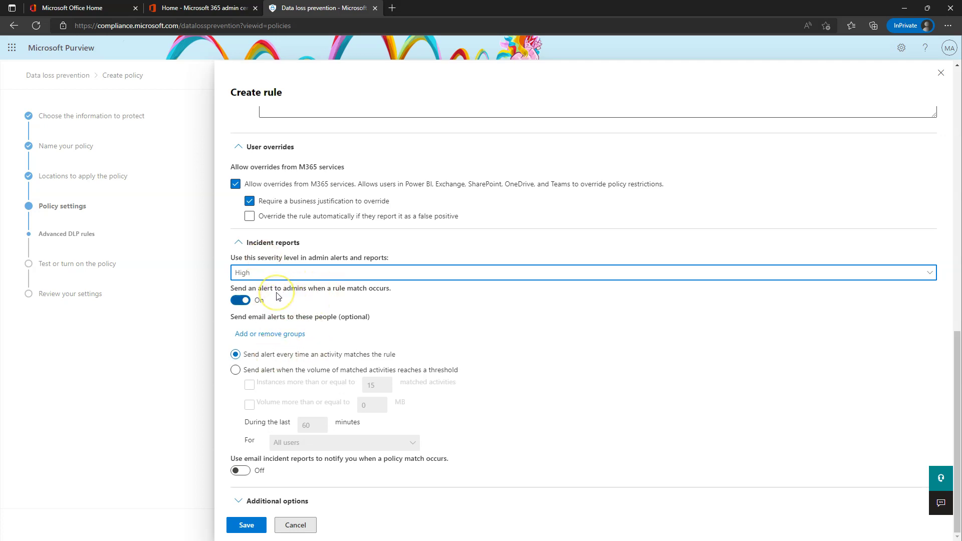
click(242, 472)
scroll(593, 390, down, 3)
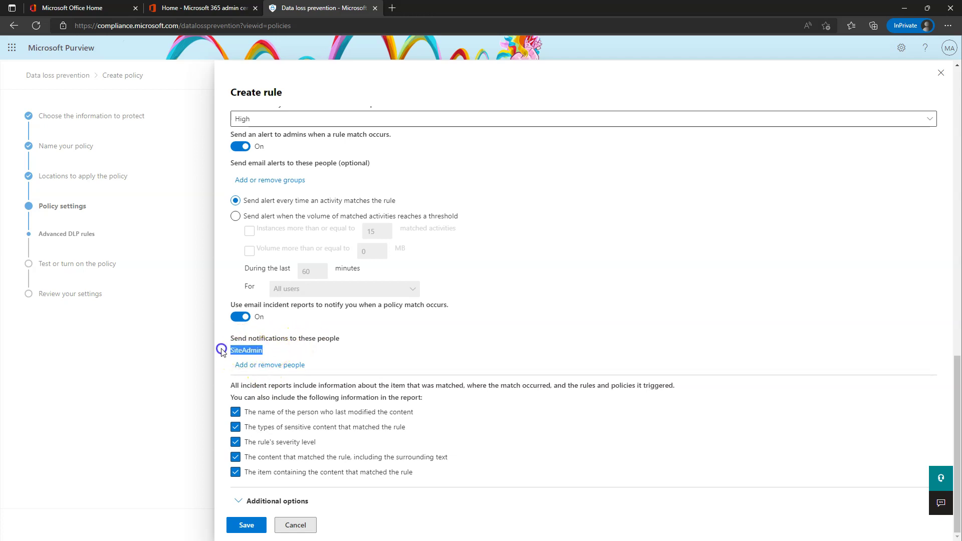
Replace SiteAdmin with the onmicrosoft.com administrator account as recipient of the incident report notifications.
click(270, 366)
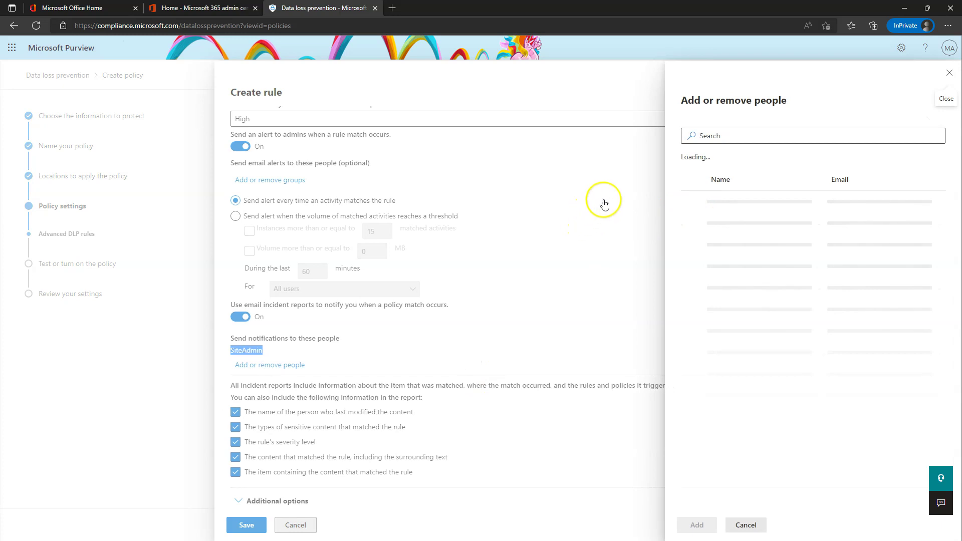
click(730, 137)
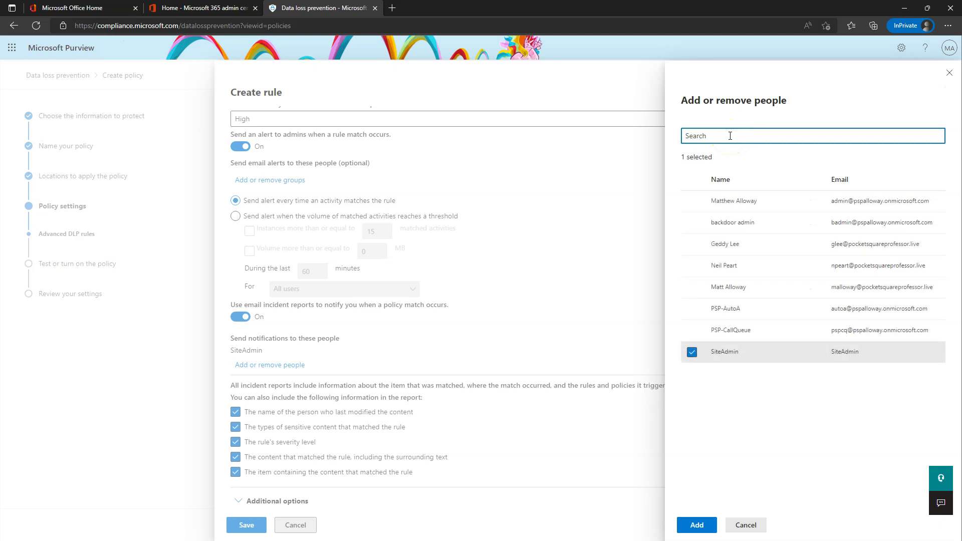
click(692, 179)
click(692, 179)
click(692, 201)
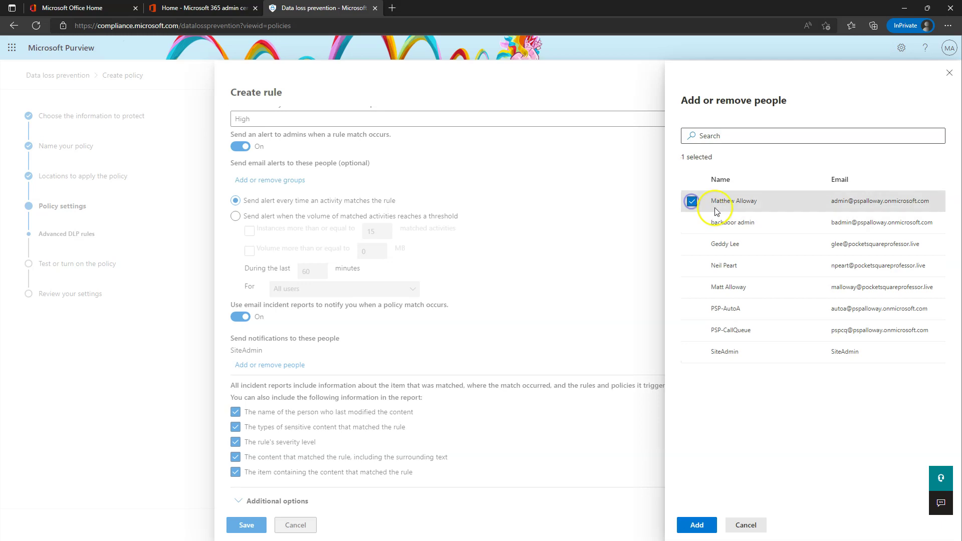
click(689, 529)
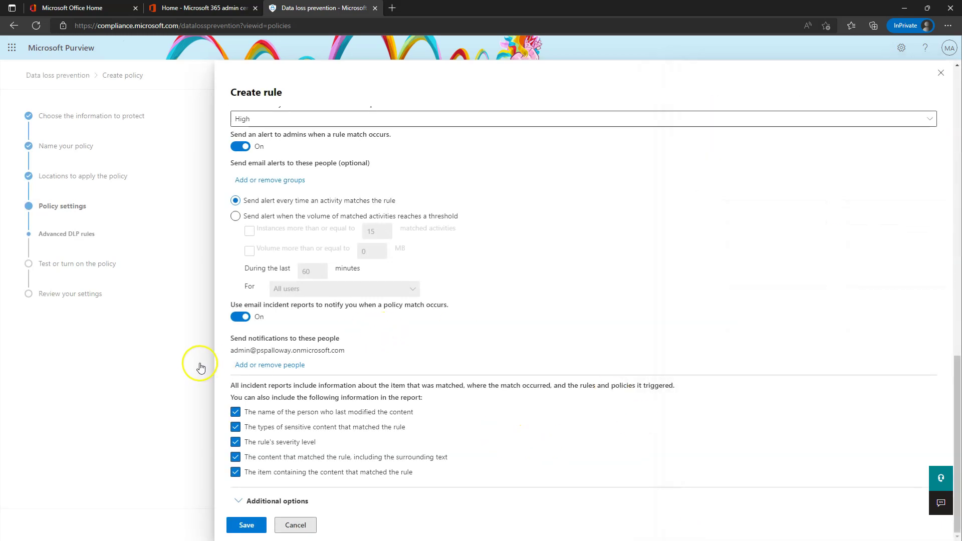
Change the incident report recipient from the administrator account to the administrator's personal mailbox on the pocketsquareprofessor.live domain.
click(271, 363)
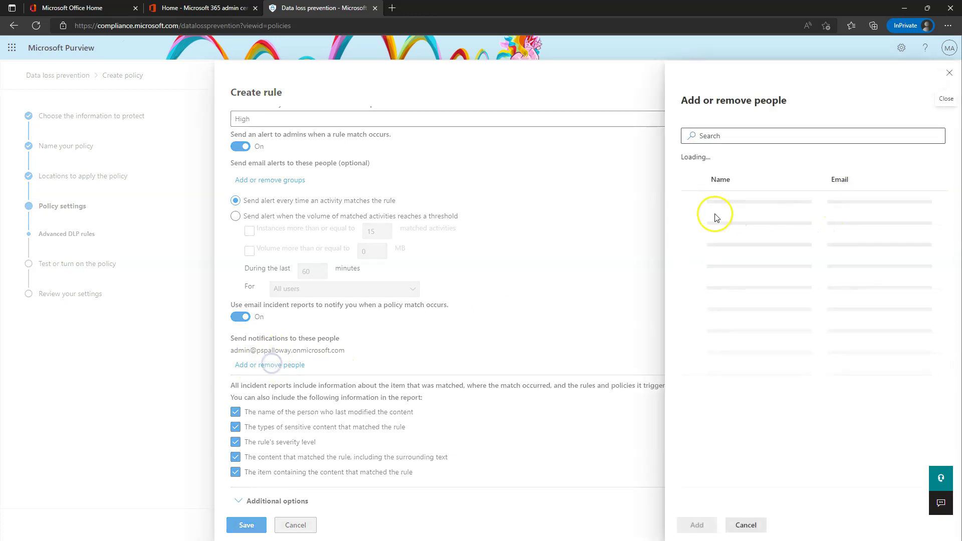
click(691, 201)
click(691, 283)
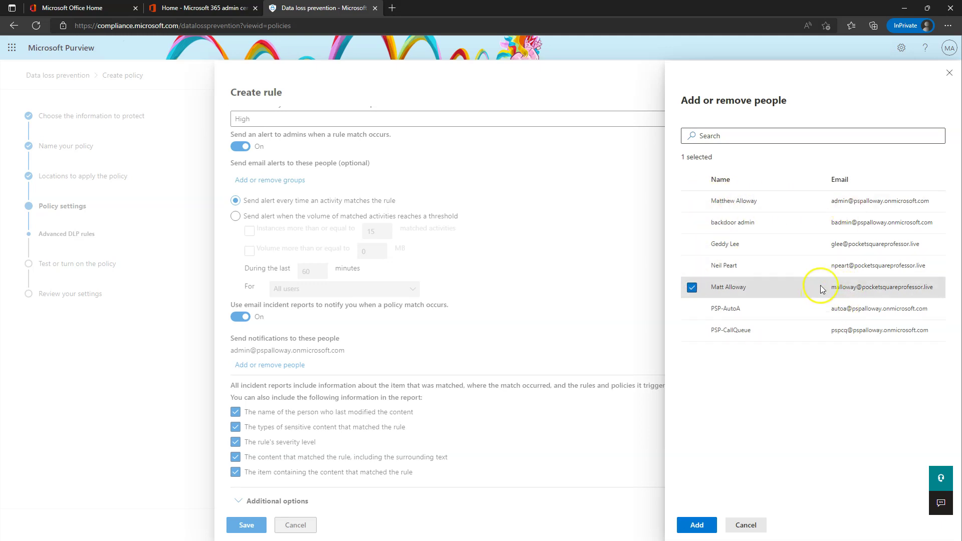
click(698, 531)
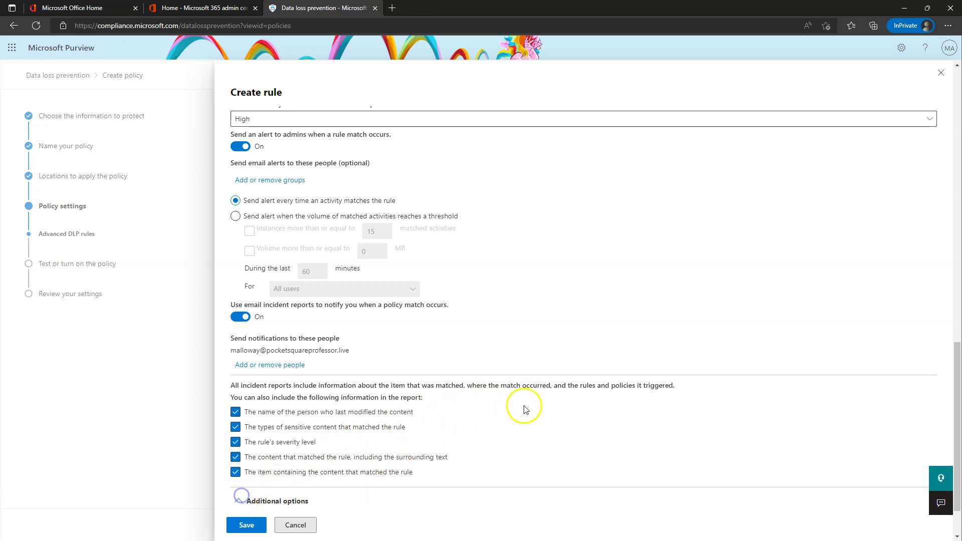
Review the high-count rule's additional options, conditions, actions, user notifications, overrides and incident report settings.
click(240, 501)
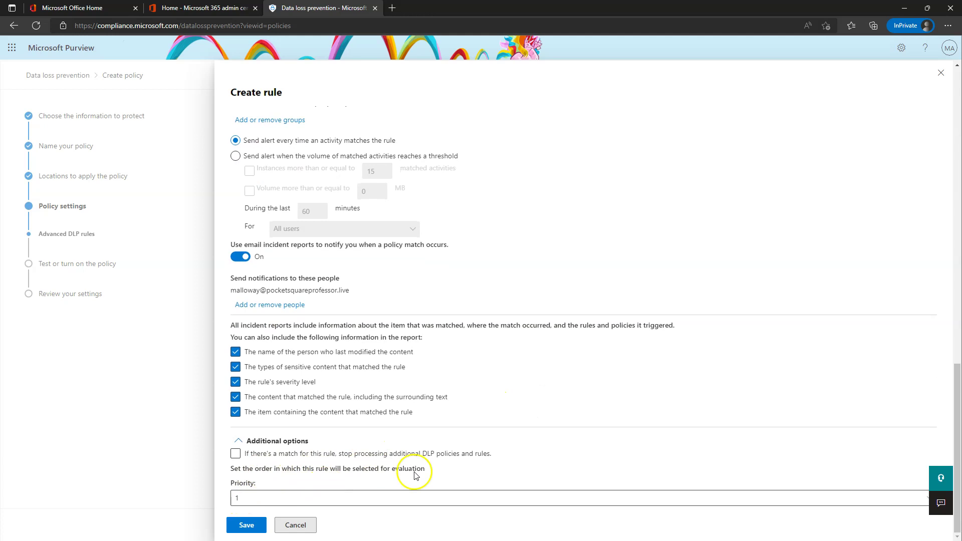
scroll(445, 463, up, 15)
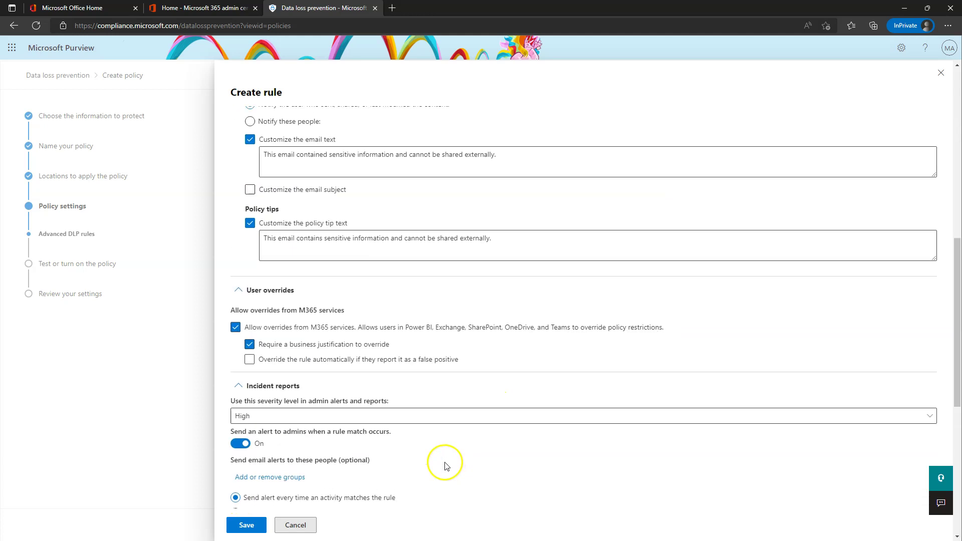
scroll(279, 277, down, 3)
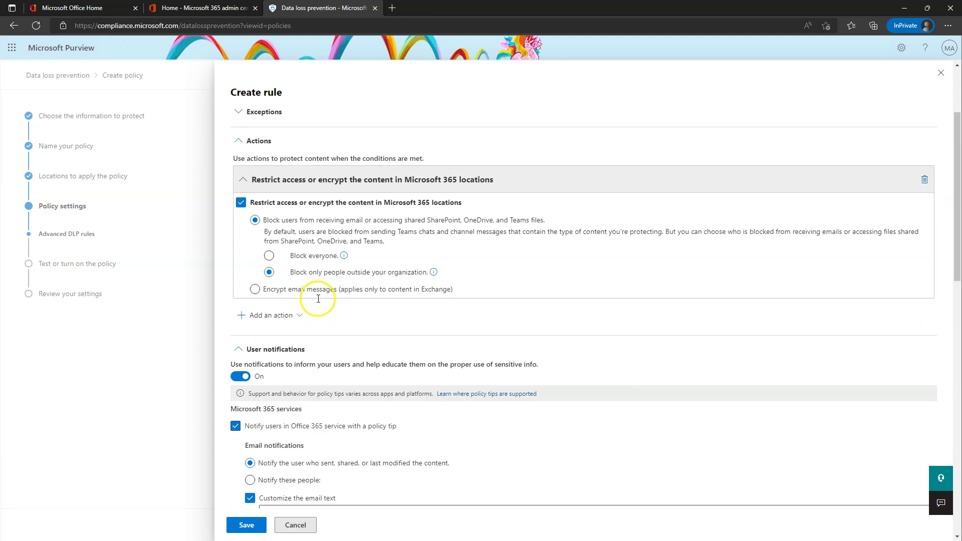
scroll(279, 236, up, 3)
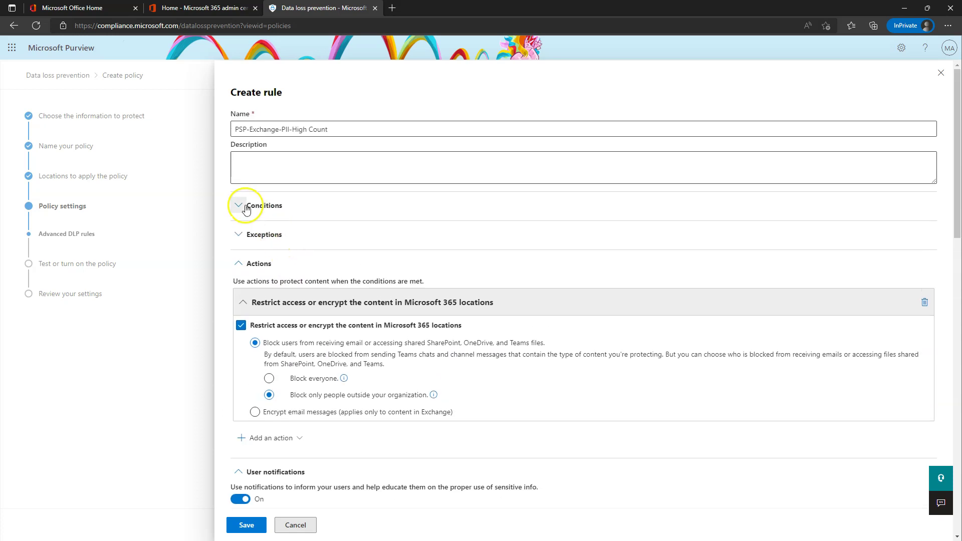
click(240, 206)
scroll(323, 301, down, 3)
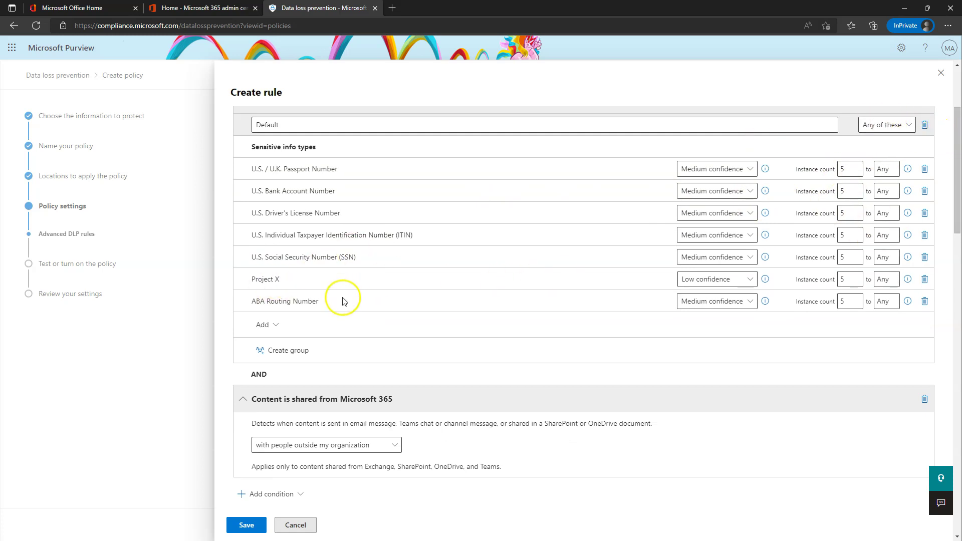
scroll(339, 299, down, 3)
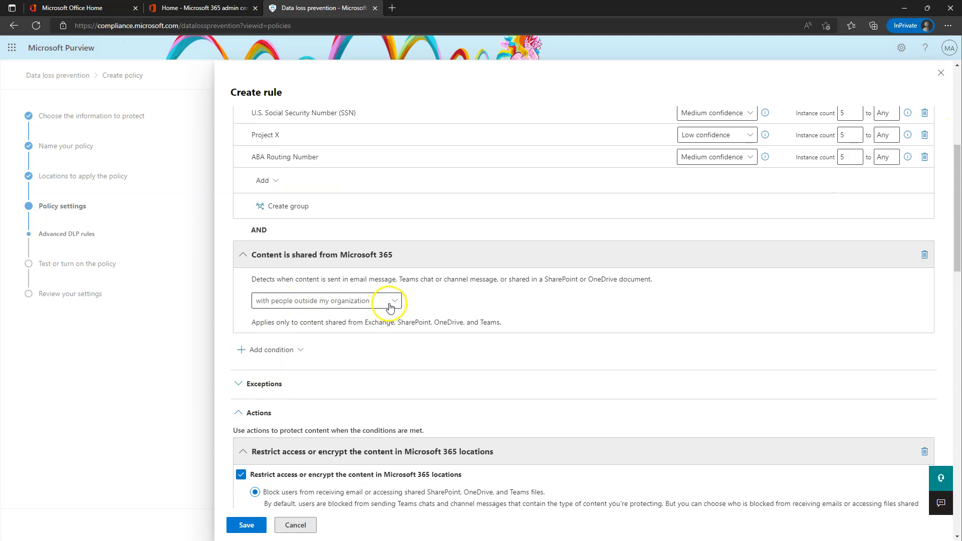
scroll(391, 306, down, 3)
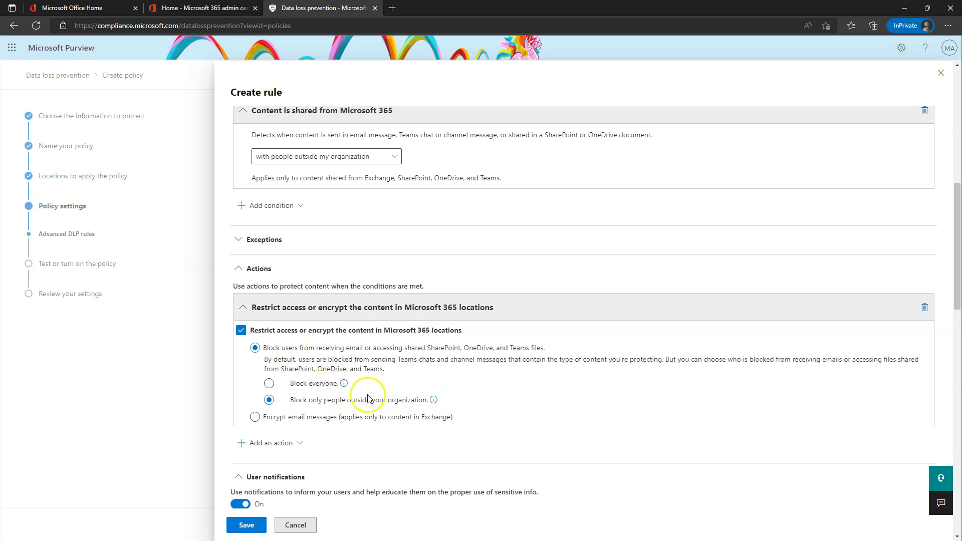
scroll(404, 400, down, 4)
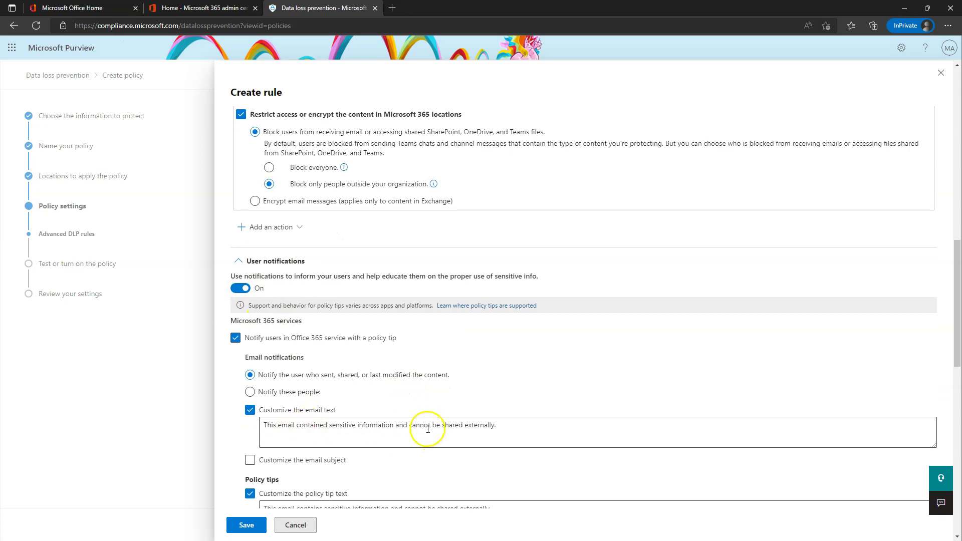
scroll(430, 431, down, 3)
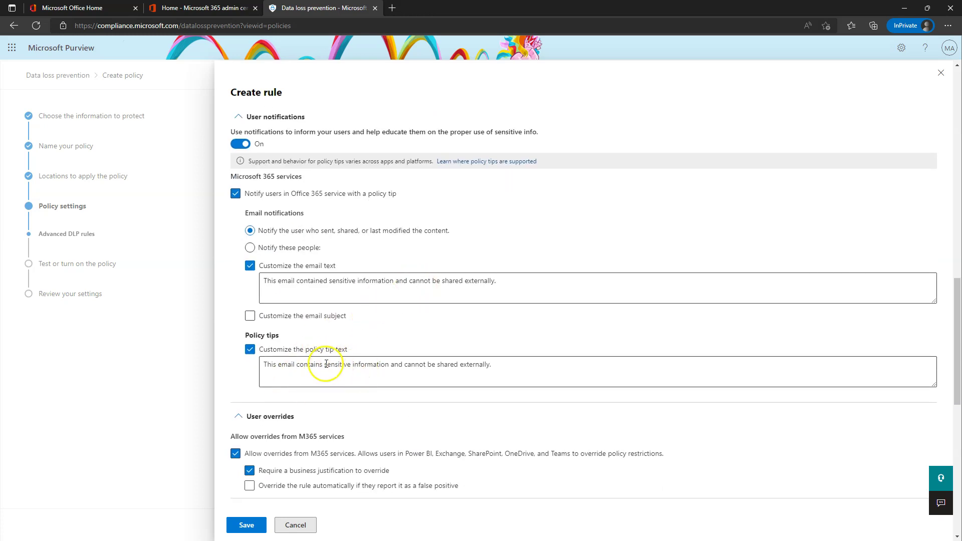
scroll(390, 364, down, 4)
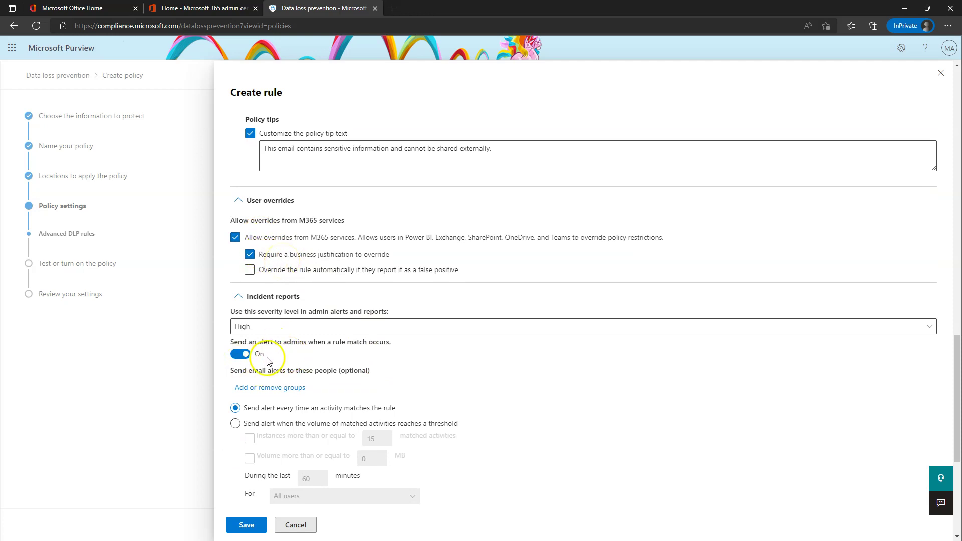
scroll(268, 360, down, 2)
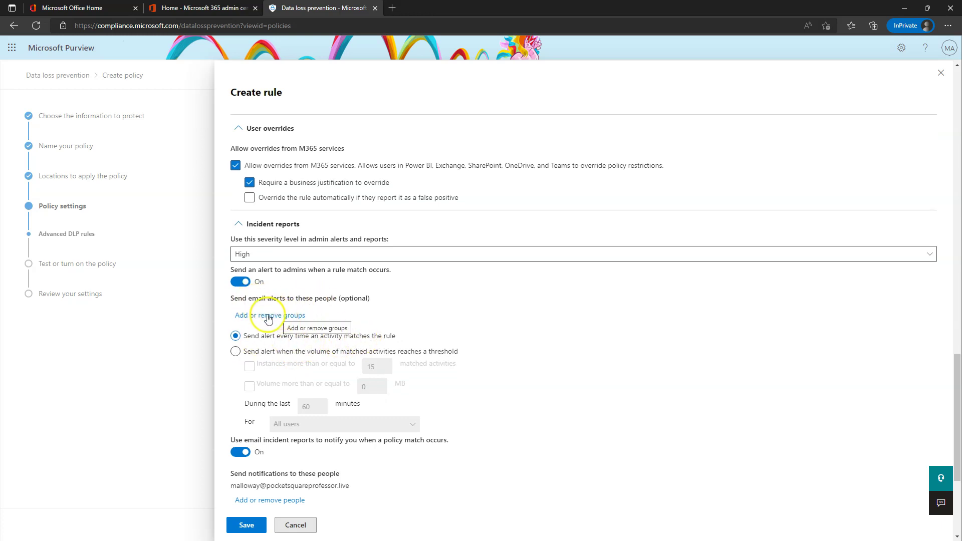
scroll(378, 316, down, 3)
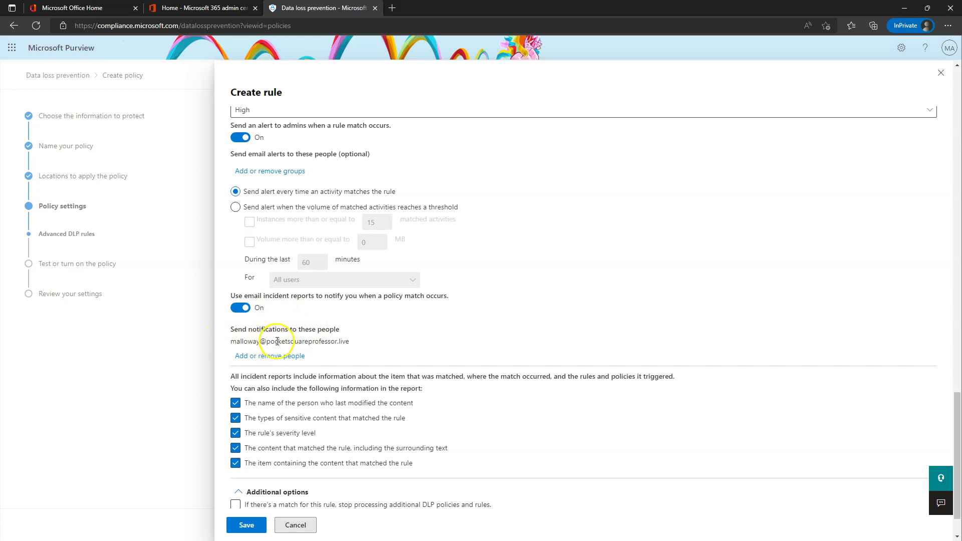
scroll(276, 346, down, 1)
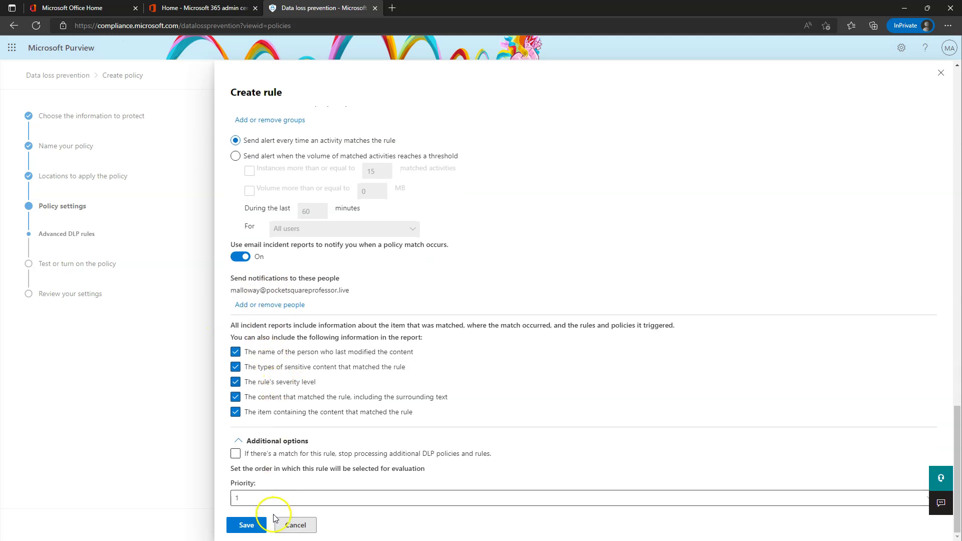
Save the PSP-Exchange-PII-High Count rule and choose to turn the policy on right away.
click(247, 526)
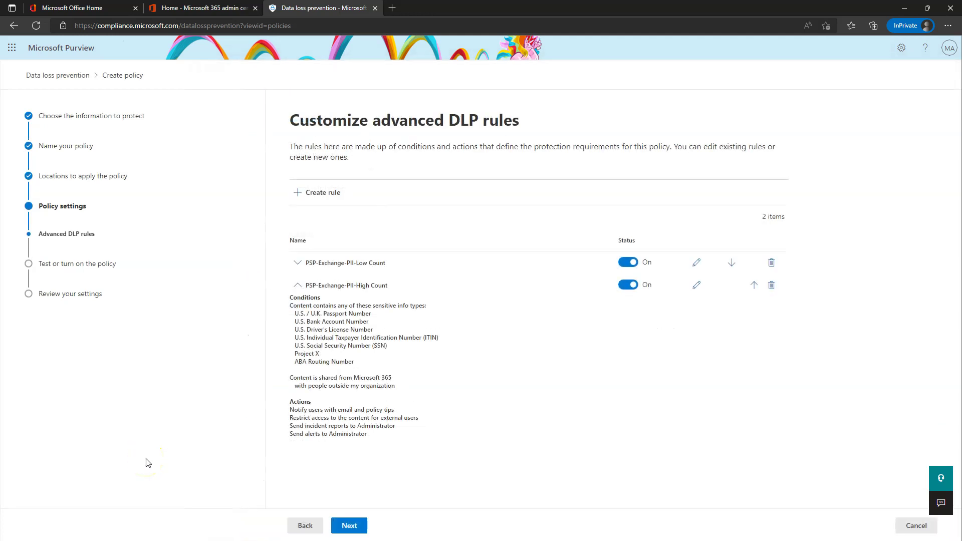
click(297, 285)
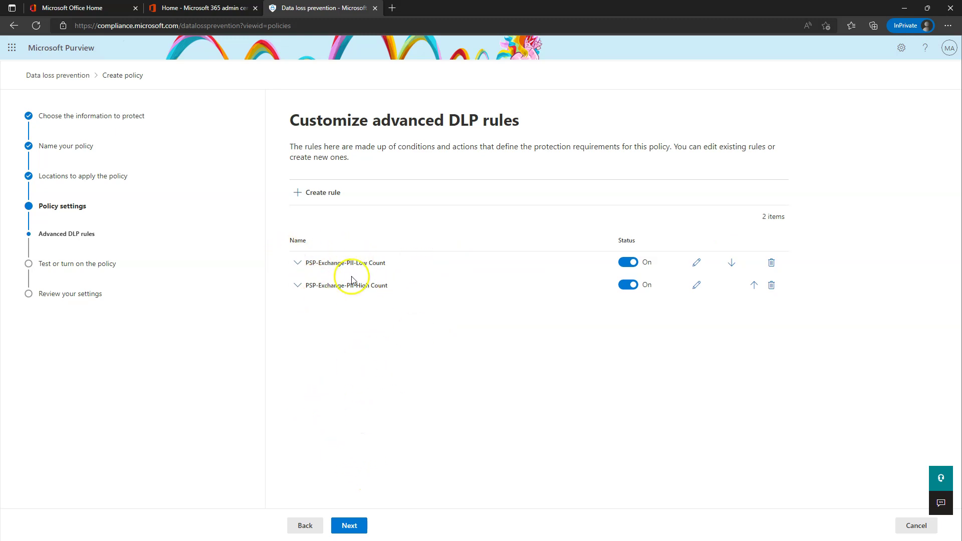
click(354, 527)
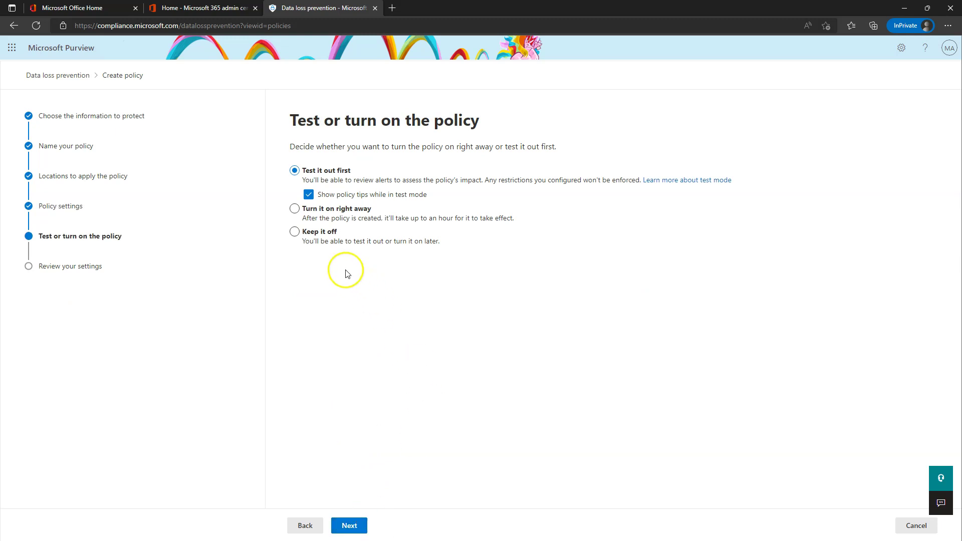
click(296, 210)
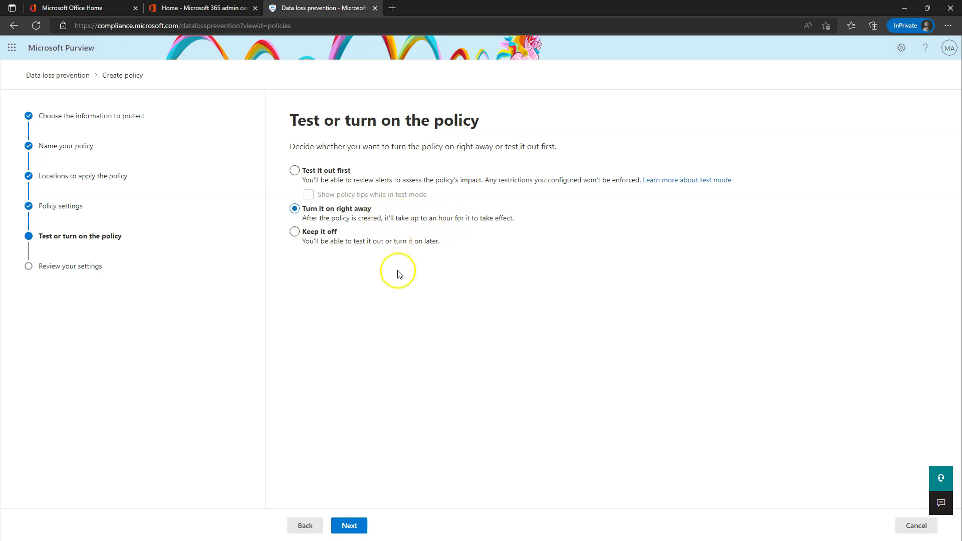
Submit the reviewed PSP-Exchange-PII policy and finish the wizard to return to the policy list.
click(353, 530)
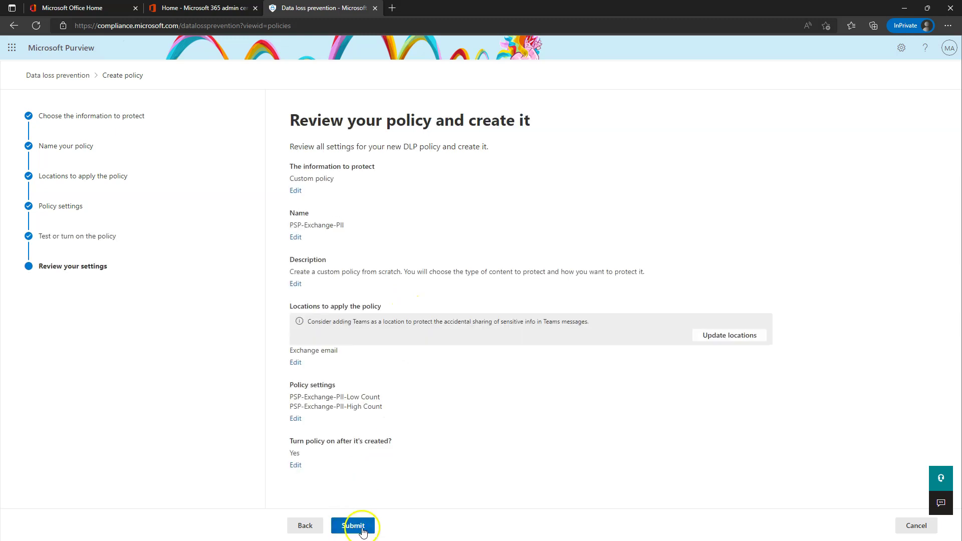
click(362, 528)
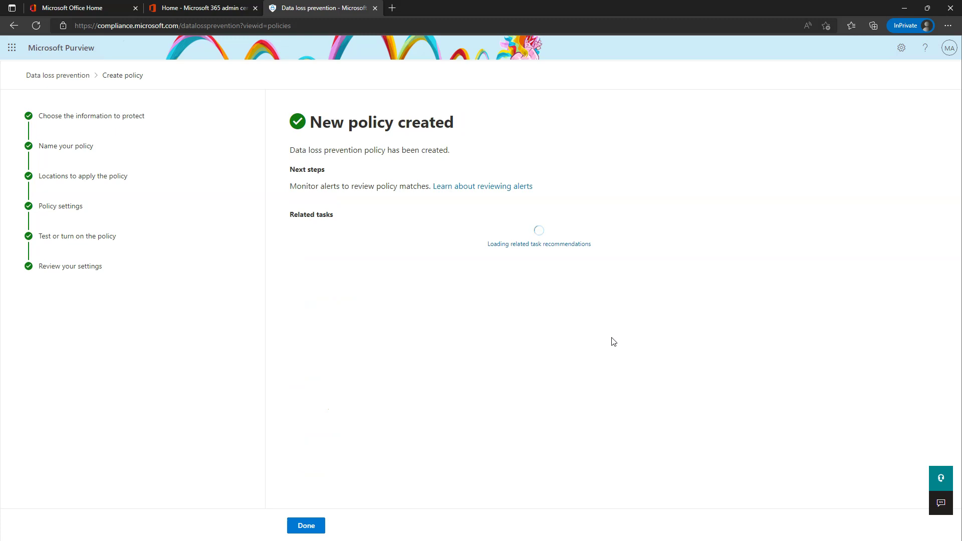
click(308, 527)
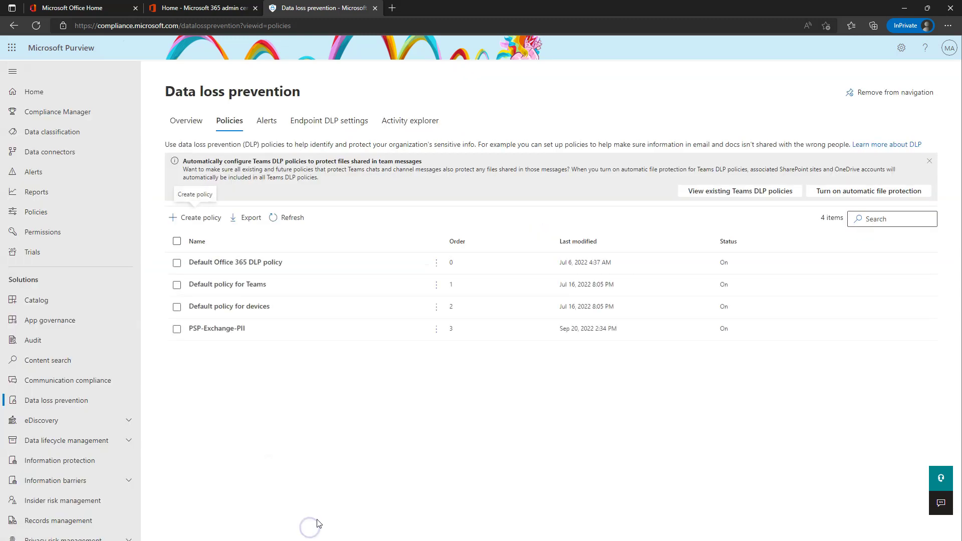
Start another DLP policy from the Custom policy template and name it PSP-SP/OD-PII, keeping the default description.
click(195, 220)
click(345, 357)
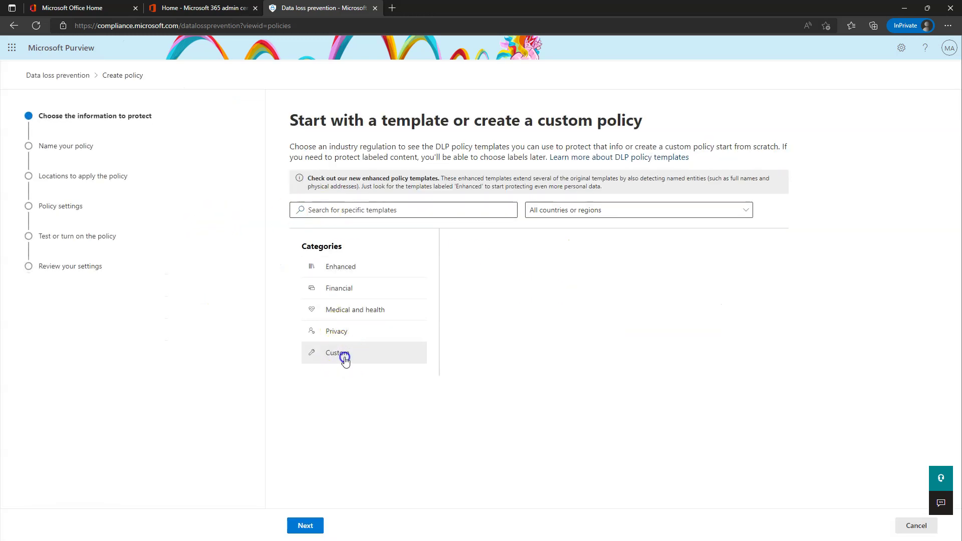
click(480, 267)
click(302, 528)
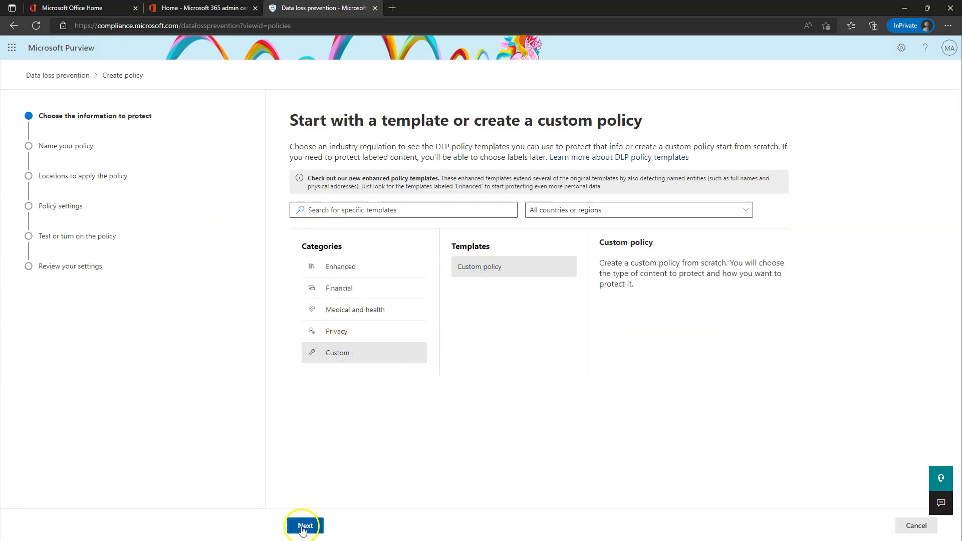
drag(339, 187, 294, 188)
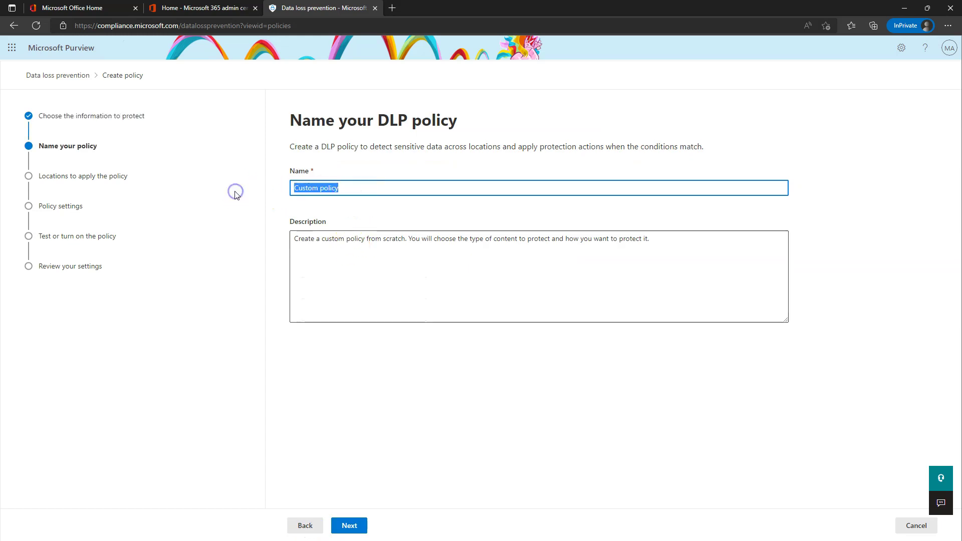
text(PSP-SP/OD-PII)
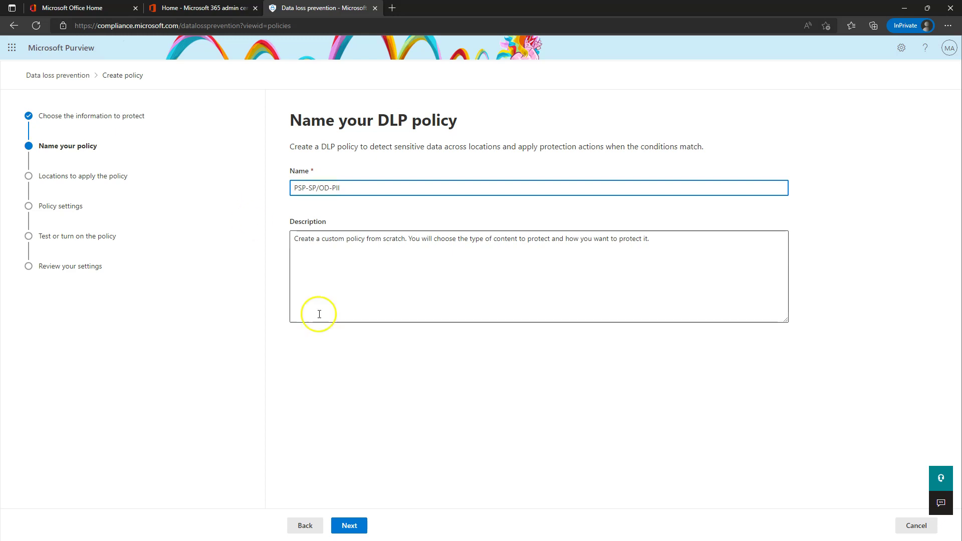
click(351, 526)
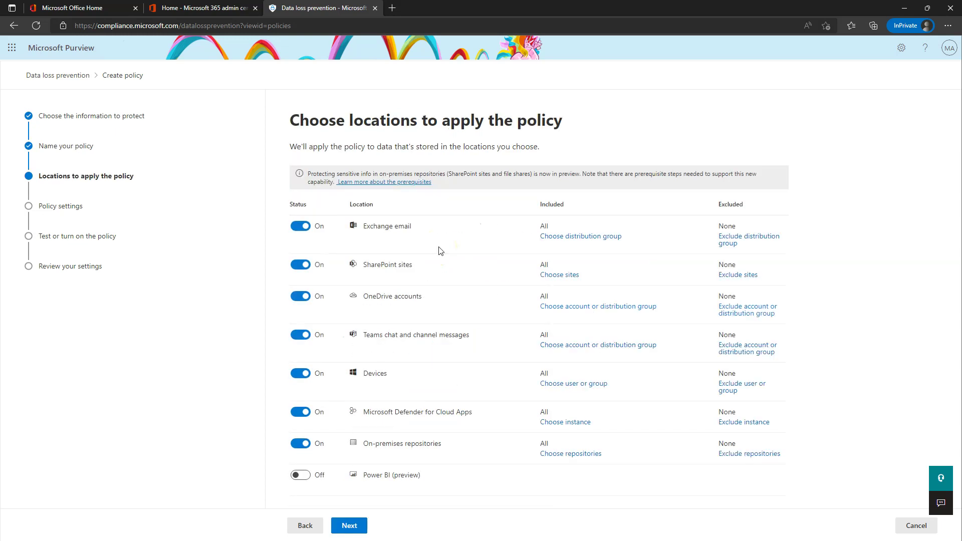
Turn off the Exchange email and Teams chat and channel messages locations for the policy.
click(298, 227)
click(299, 328)
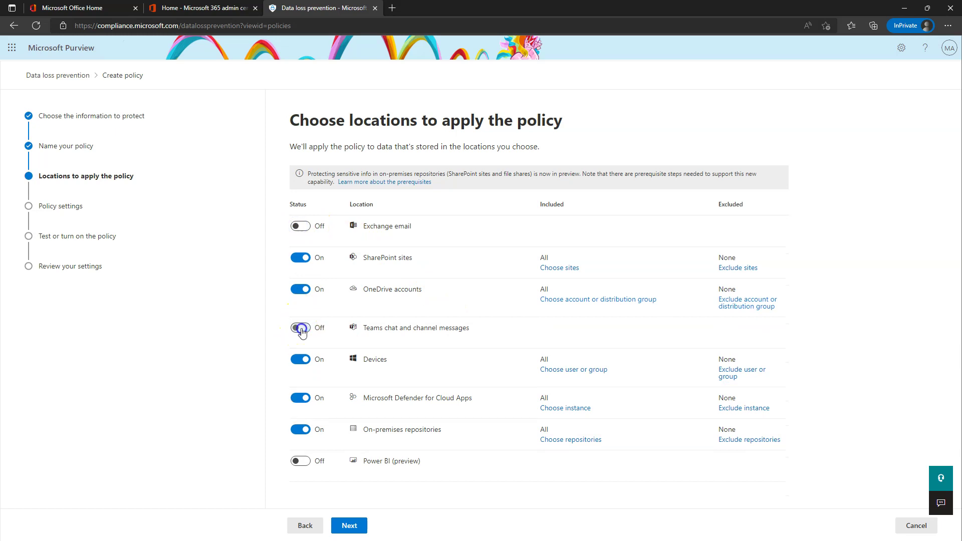
Turn off the Devices, Microsoft Defender for Cloud Apps and On-premises repositories locations, and continue to the policy settings.
click(299, 360)
click(300, 391)
click(299, 423)
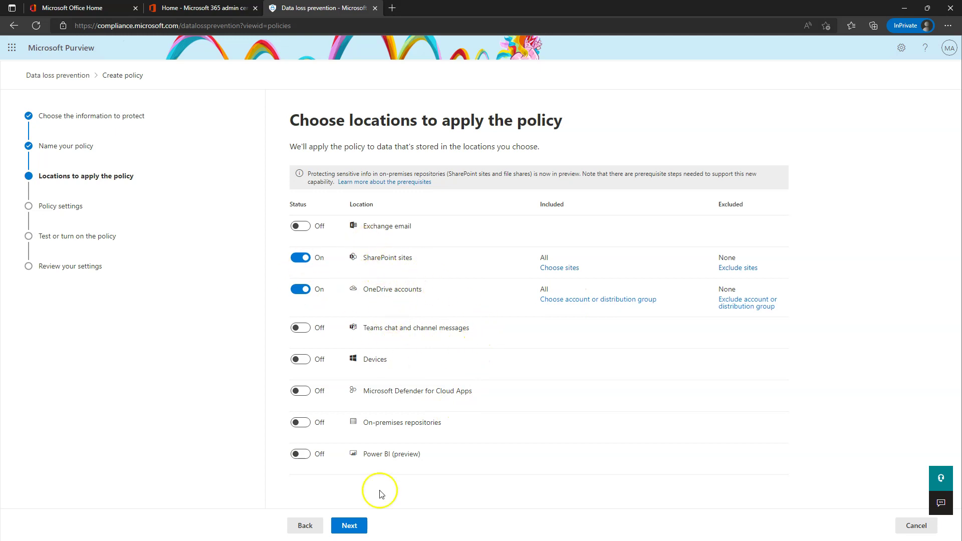
click(349, 527)
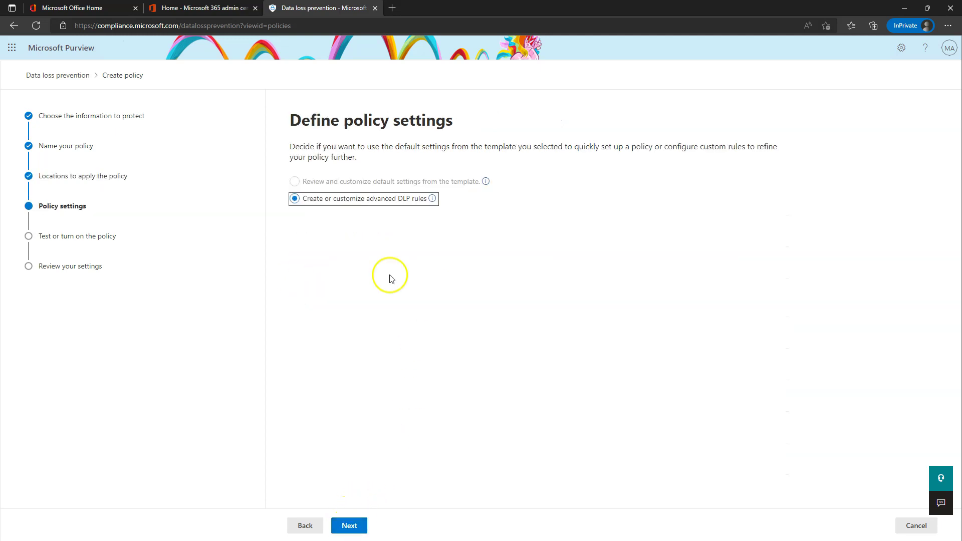
Proceed with customizing advanced DLP rules and create a rule named PSP-SP/OD-PII.
click(349, 527)
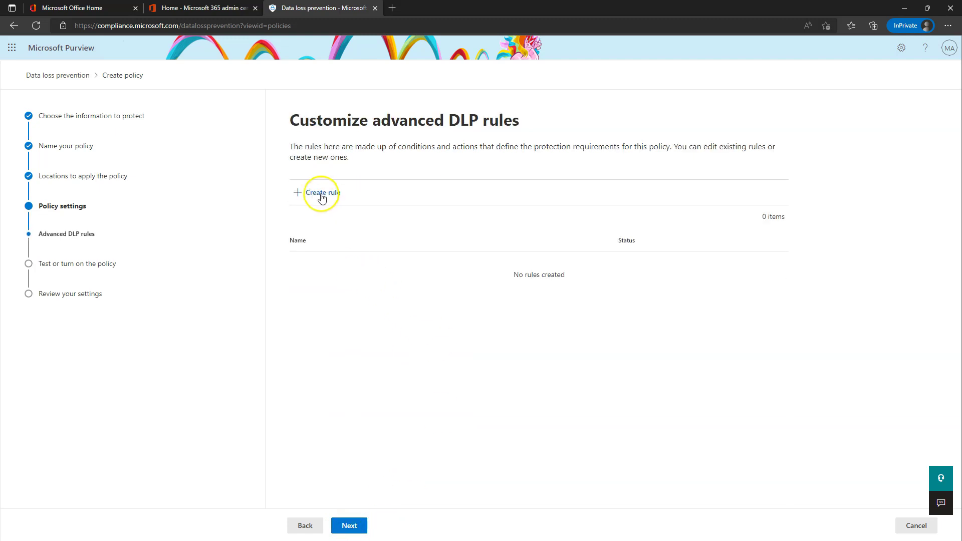
click(322, 193)
click(279, 127)
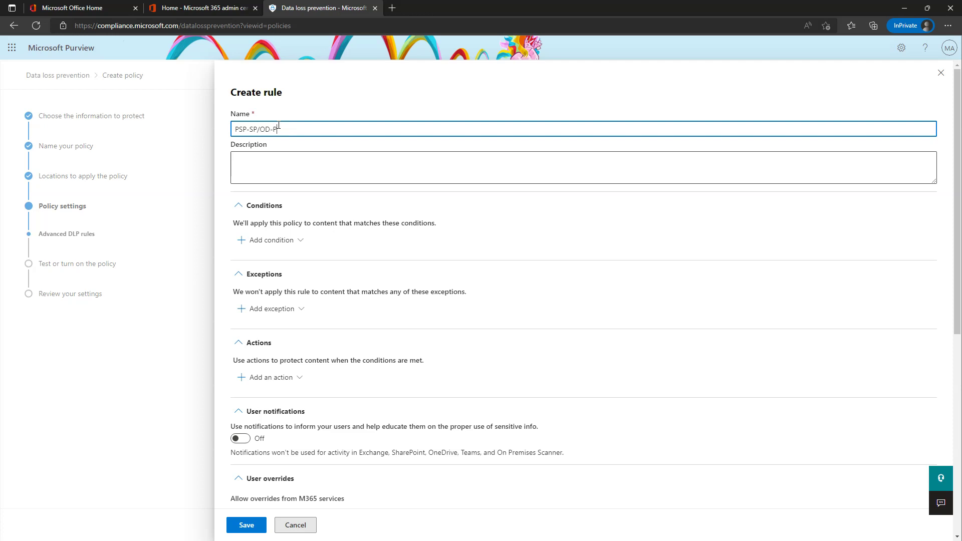
Add a "Content contains" condition based on sensitive info types and select ABA Routing Number.
click(271, 241)
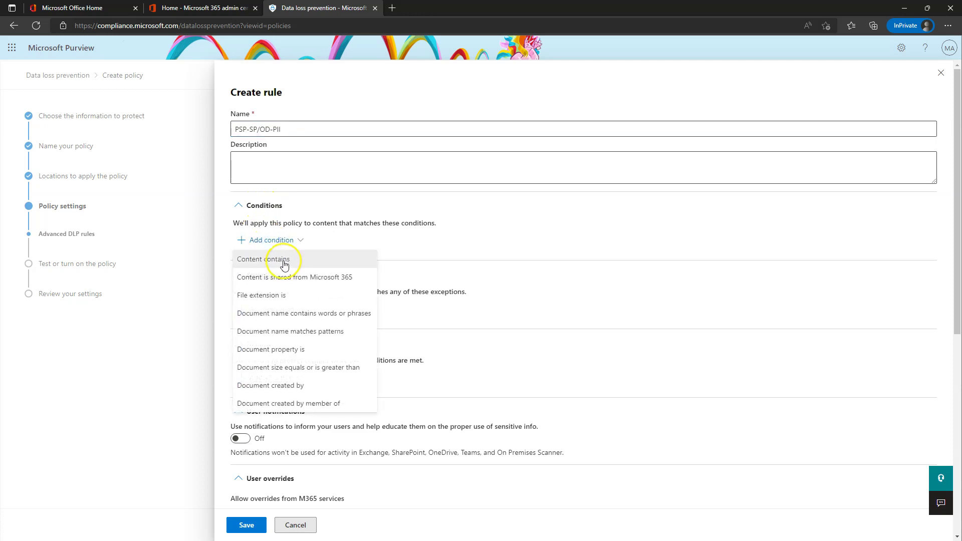
click(284, 264)
click(267, 293)
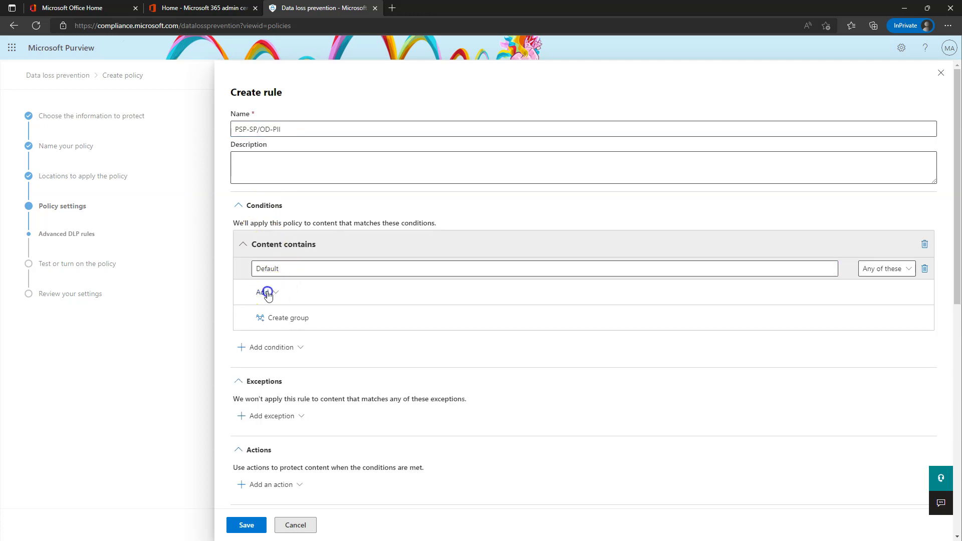
click(280, 312)
click(739, 136)
click(691, 200)
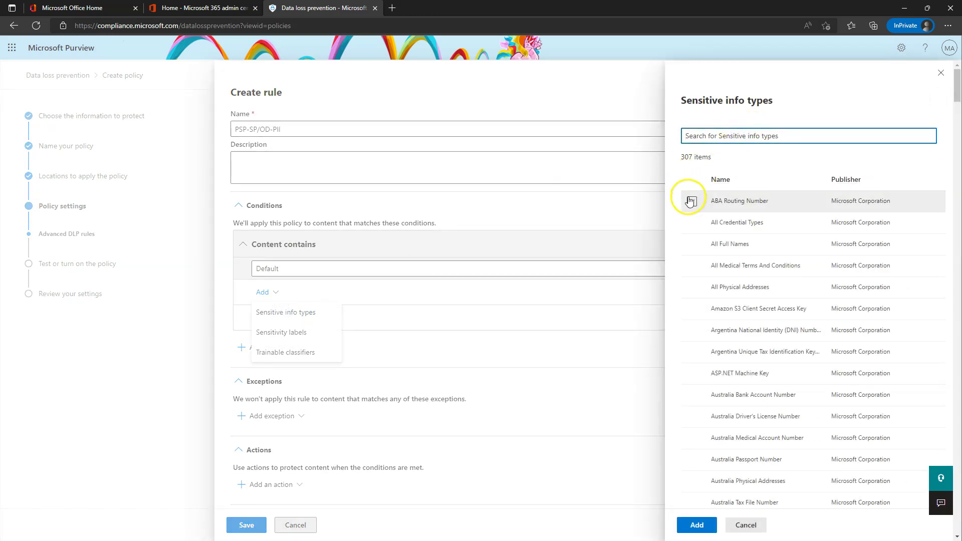
Search the sensitive info types for "project x" and select Project X.
click(730, 136)
text(project x)
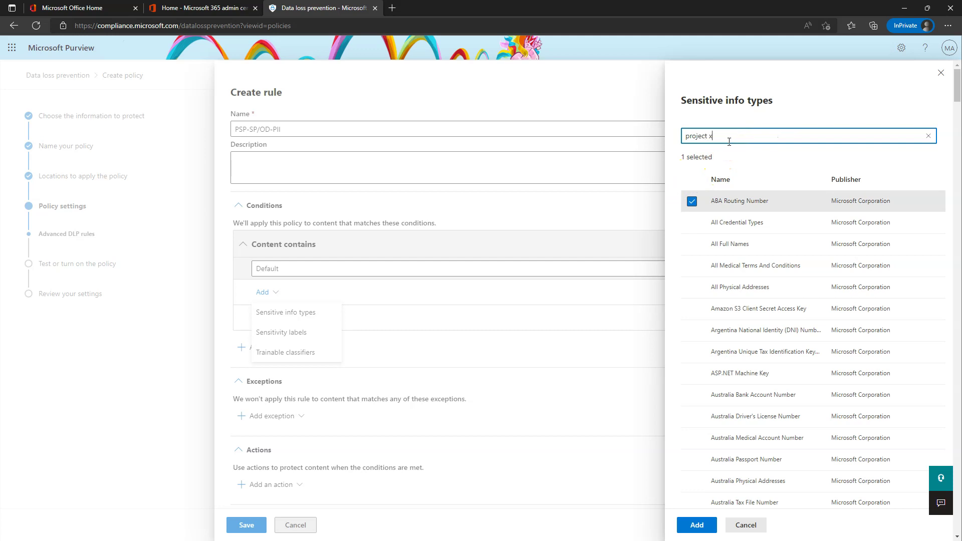
click(731, 146)
key(Return)
click(692, 201)
Search for "u.s.", select the passport, bank account, driver's license, ITIN and SSN types, and add all chosen types to the condition.
drag(745, 141, 670, 137)
text(u.s.)
key(Return)
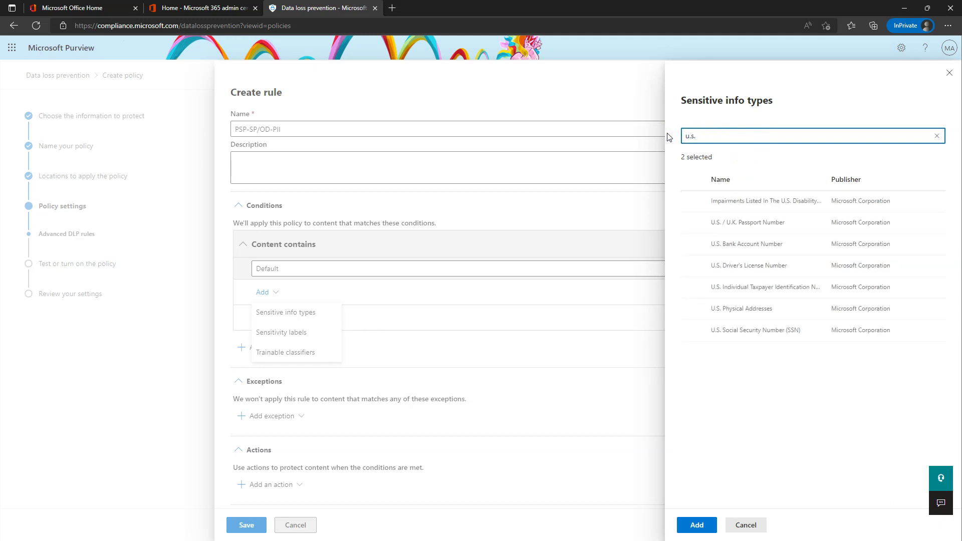
click(693, 223)
click(692, 245)
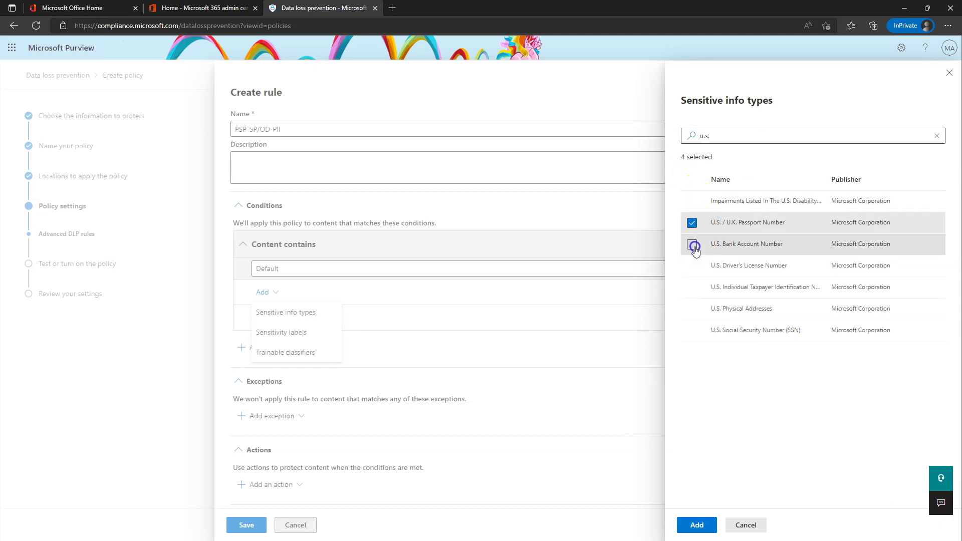
click(692, 267)
click(691, 291)
click(692, 330)
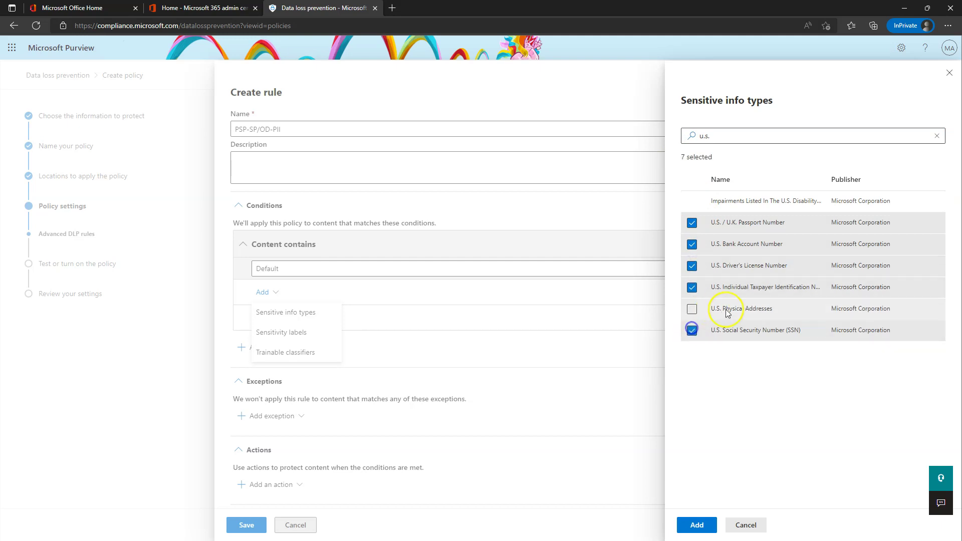
click(704, 529)
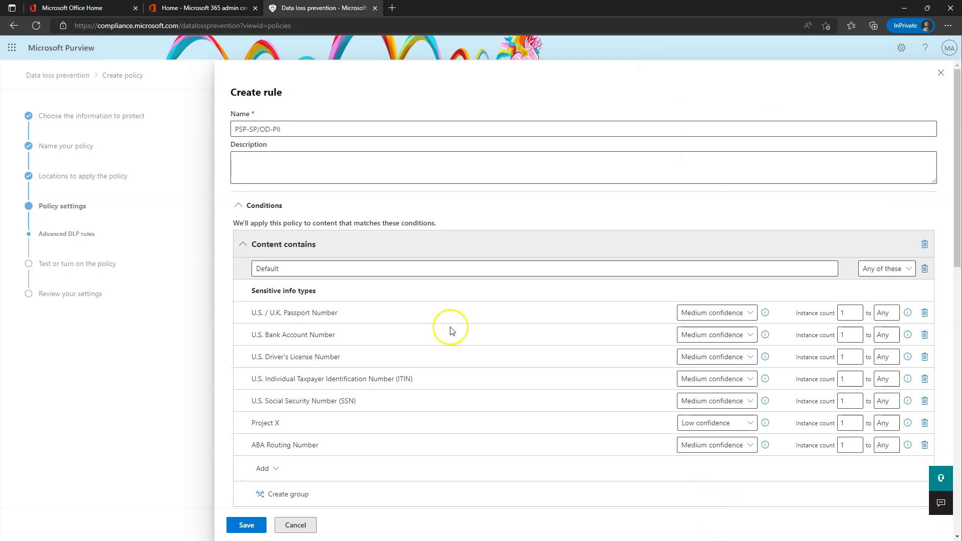
Add the condition "Content is shared from Microsoft 365" and set it to "with people outside my organization".
scroll(326, 340, down, 2)
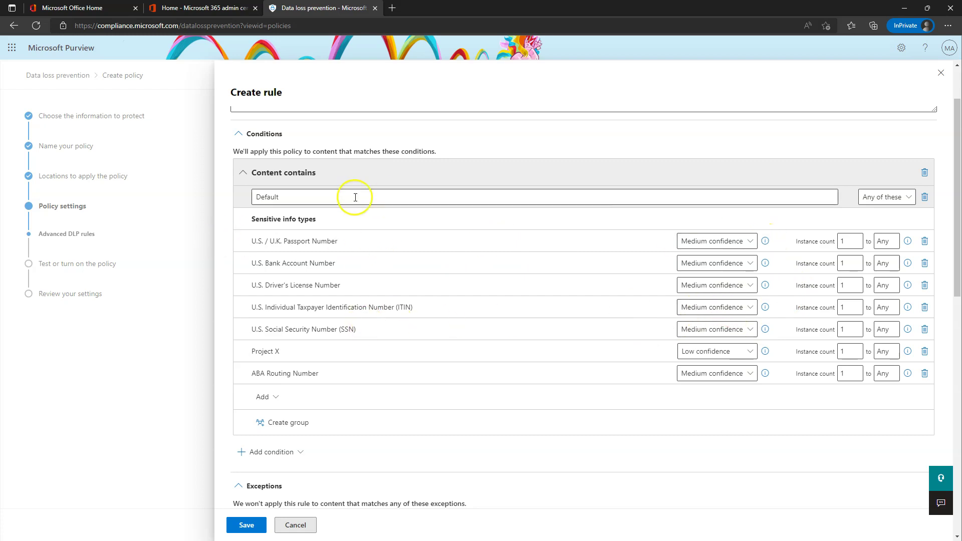
scroll(371, 250, up, 2)
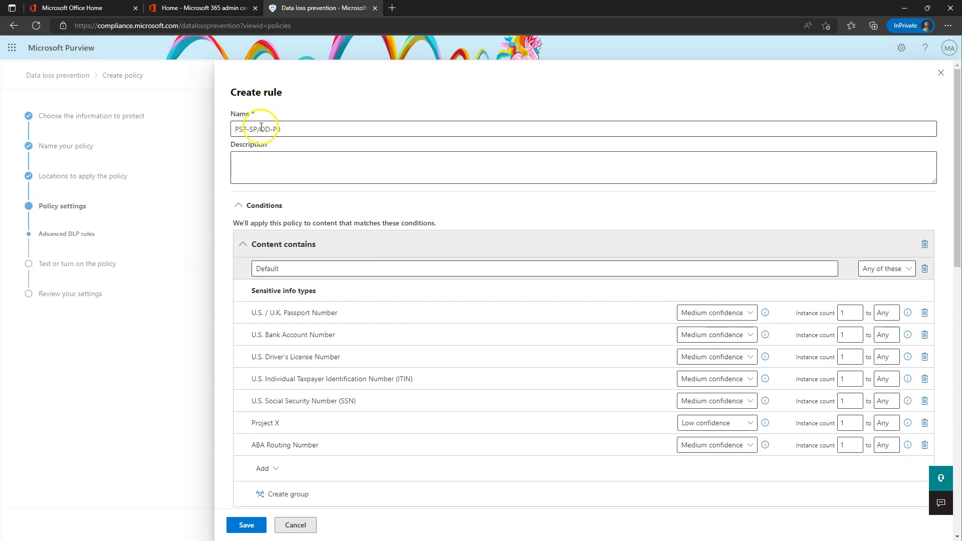
scroll(662, 373, down, 3)
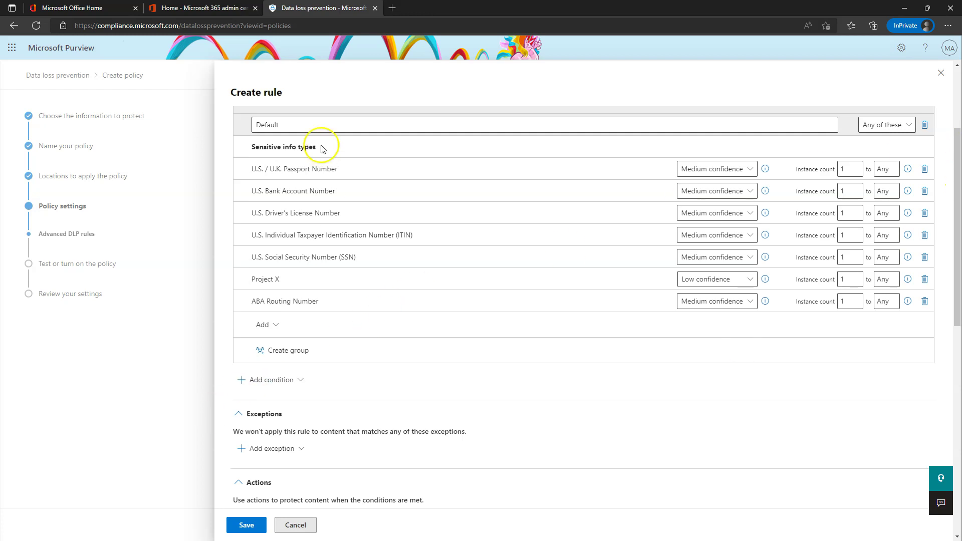
scroll(321, 149, up, 3)
scroll(298, 315, down, 4)
click(274, 309)
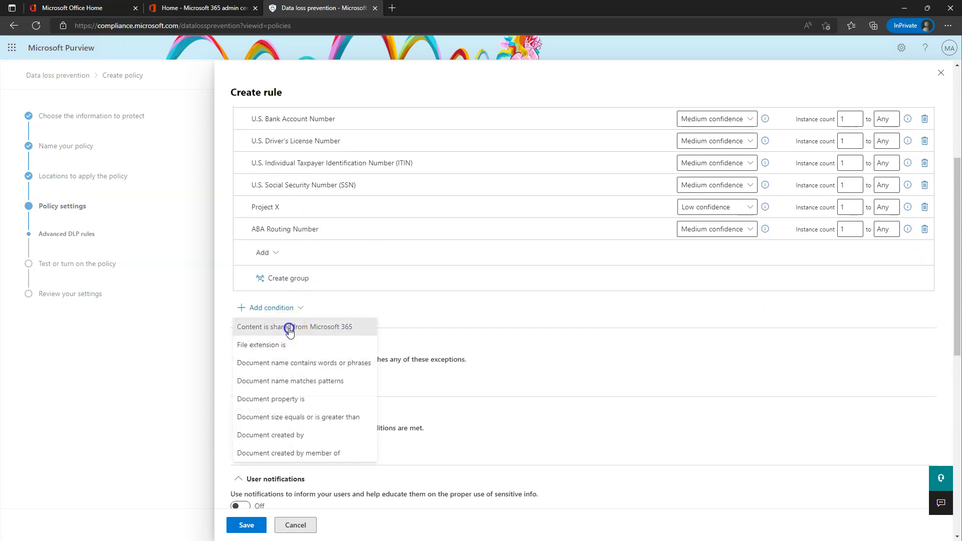
click(288, 331)
click(309, 371)
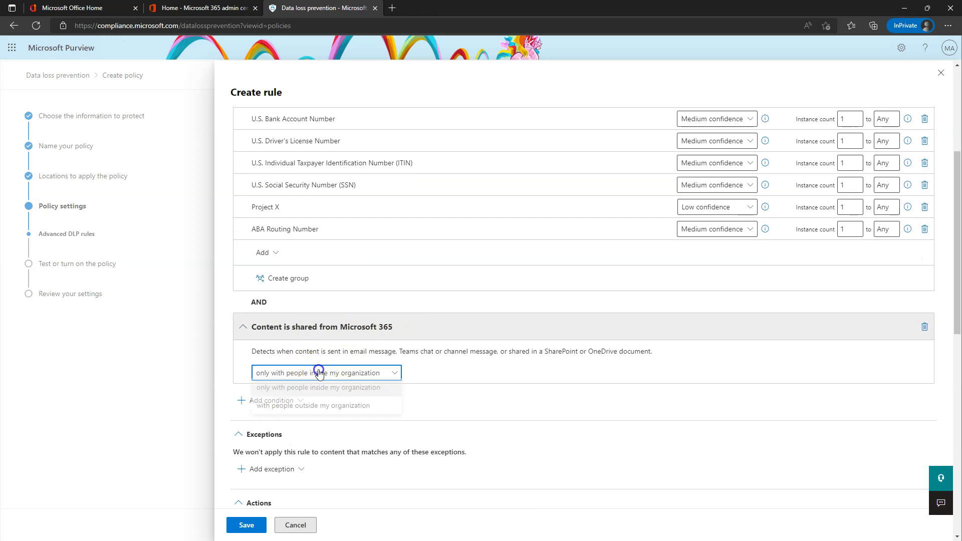
click(279, 410)
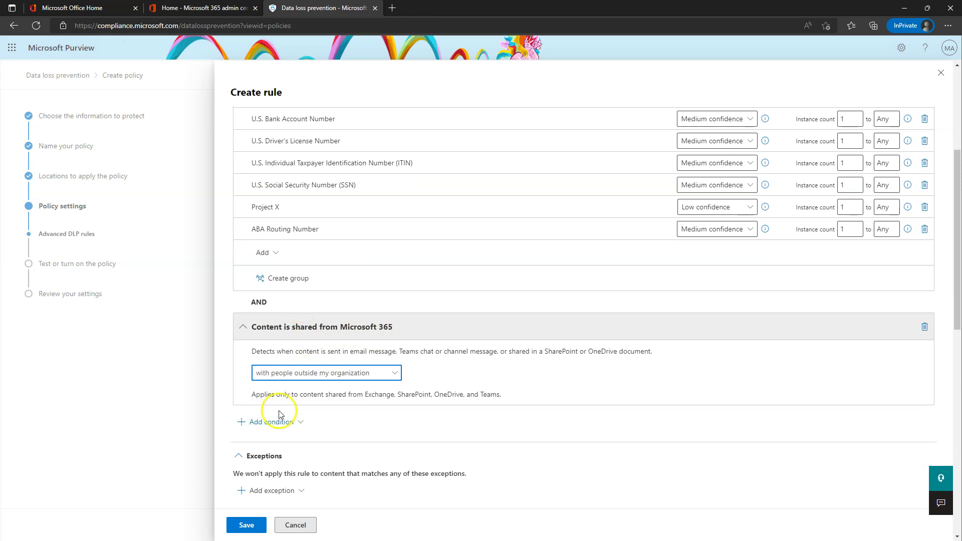
click(270, 425)
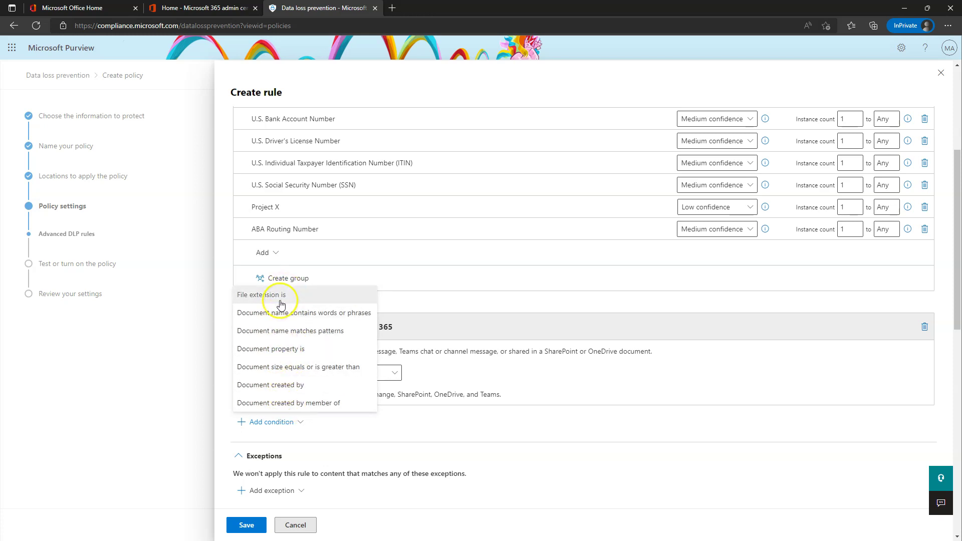
click(598, 407)
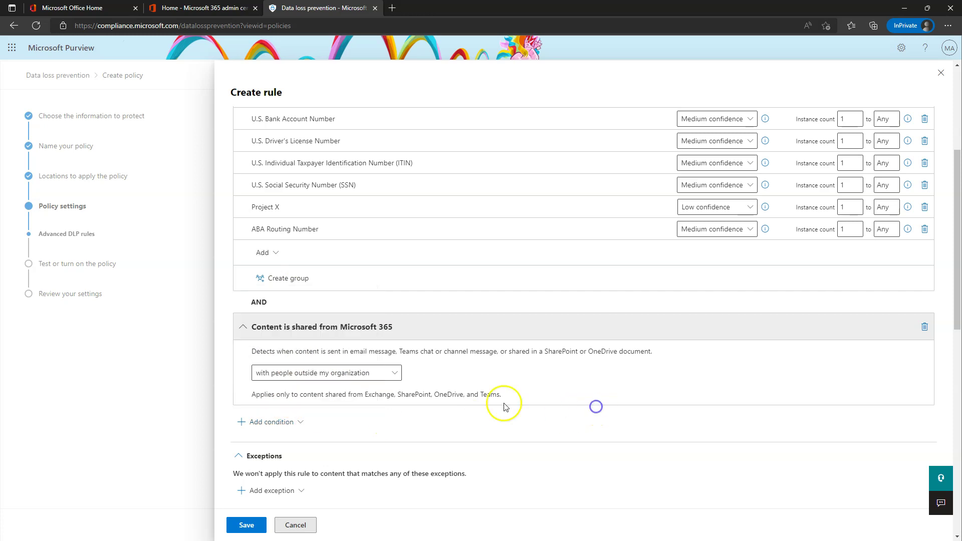
Add the action to restrict access or encrypt content in Microsoft 365 locations, blocking only people outside the organization.
scroll(317, 270, up, 3)
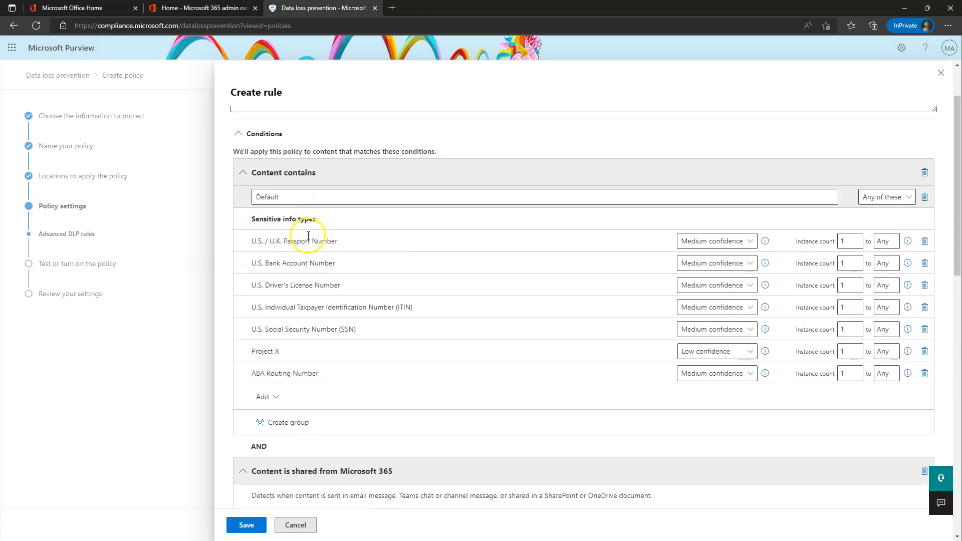
scroll(429, 315, down, 6)
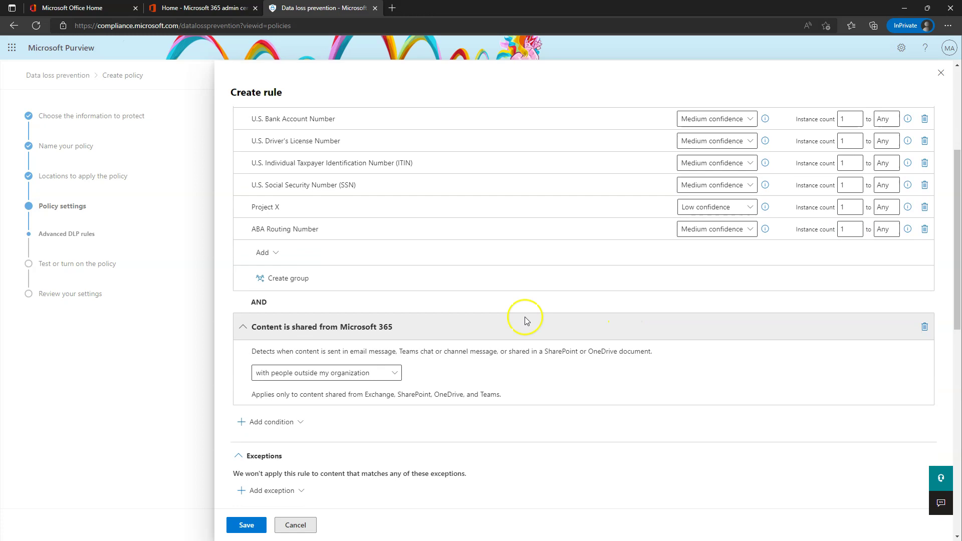
scroll(258, 338, down, 3)
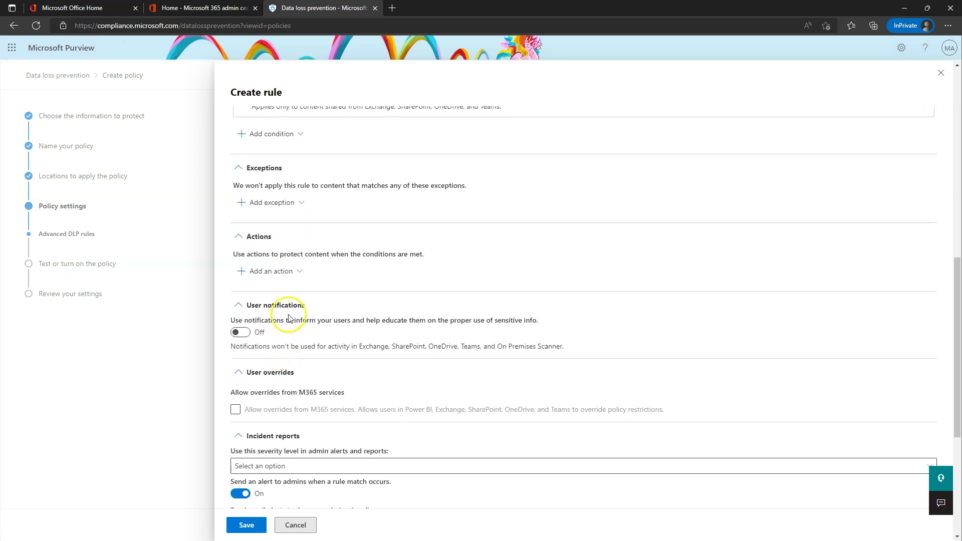
click(287, 272)
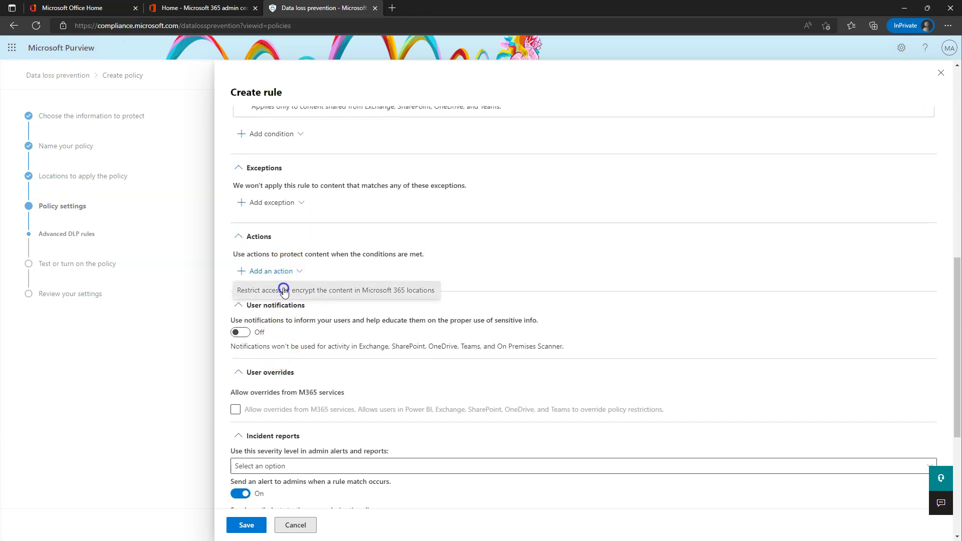
click(241, 298)
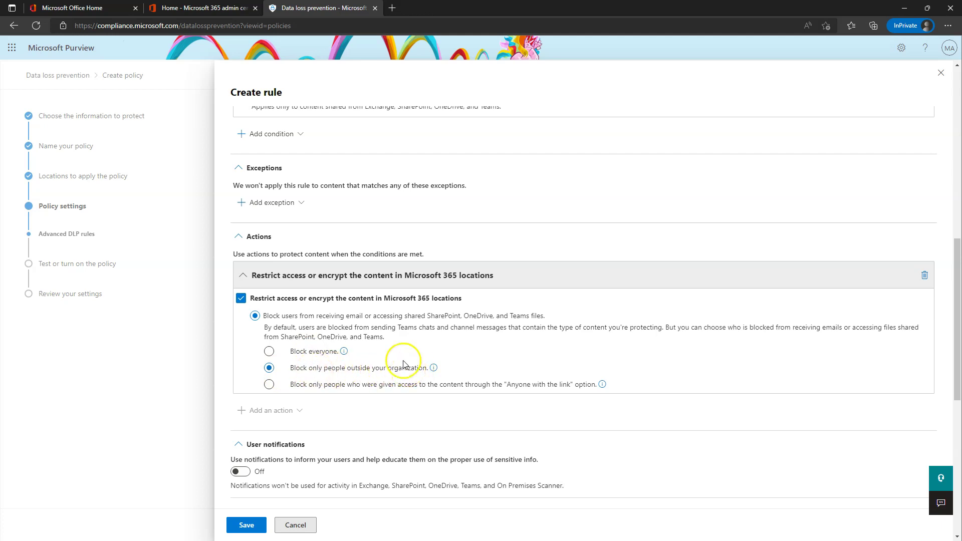
Turn on user notifications and enable notifying users in Office 365 service with a policy tip.
scroll(393, 311, down, 5)
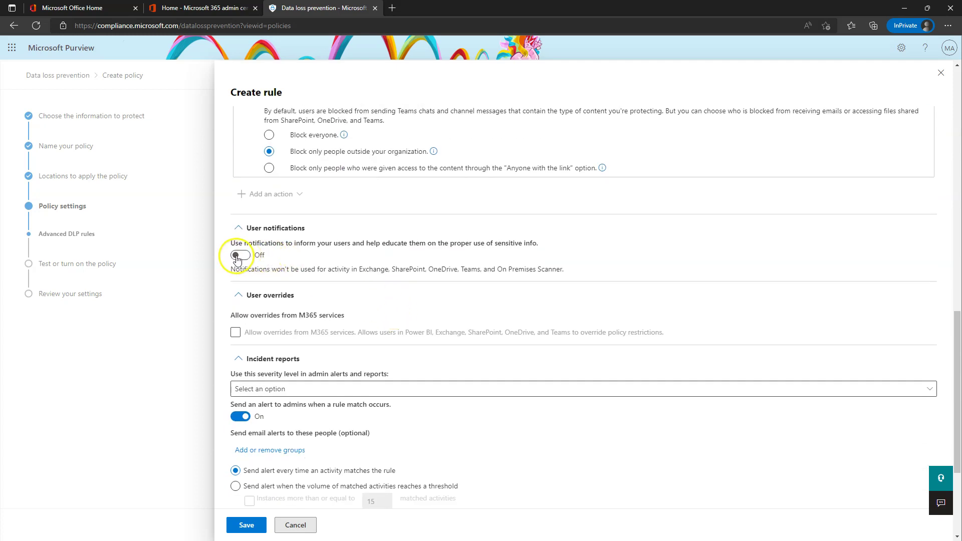
click(236, 257)
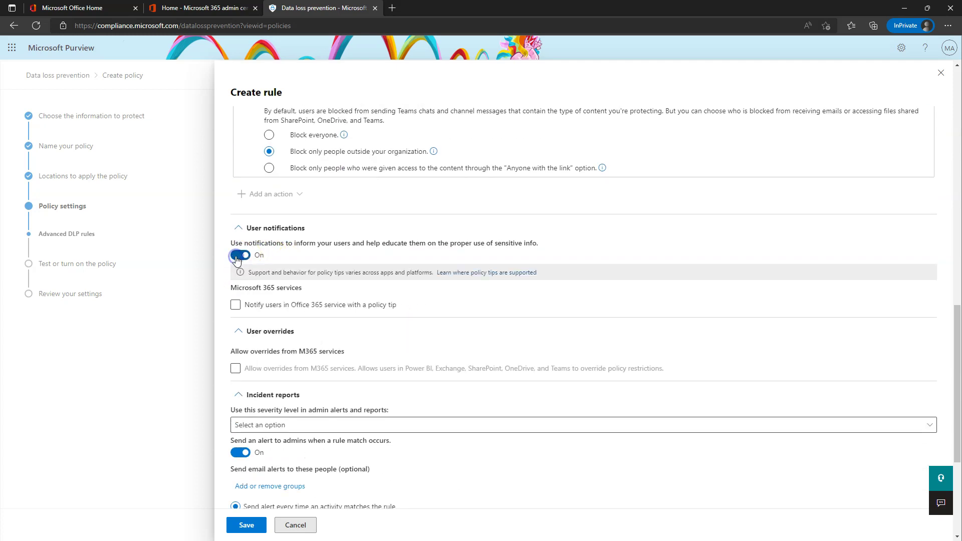
click(236, 305)
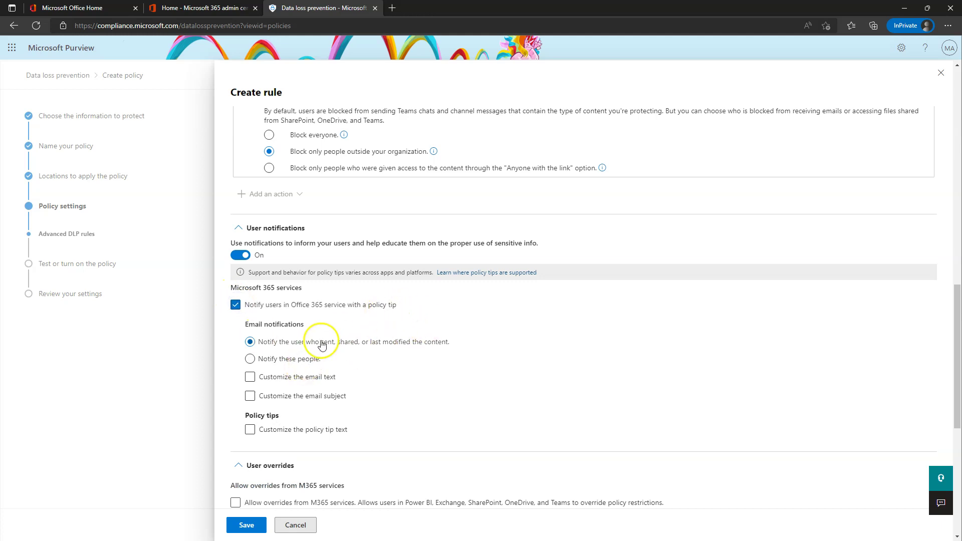
Customize the notification email text as "This document contains sensitive information and was not shared externally.".
scroll(305, 326, down, 2)
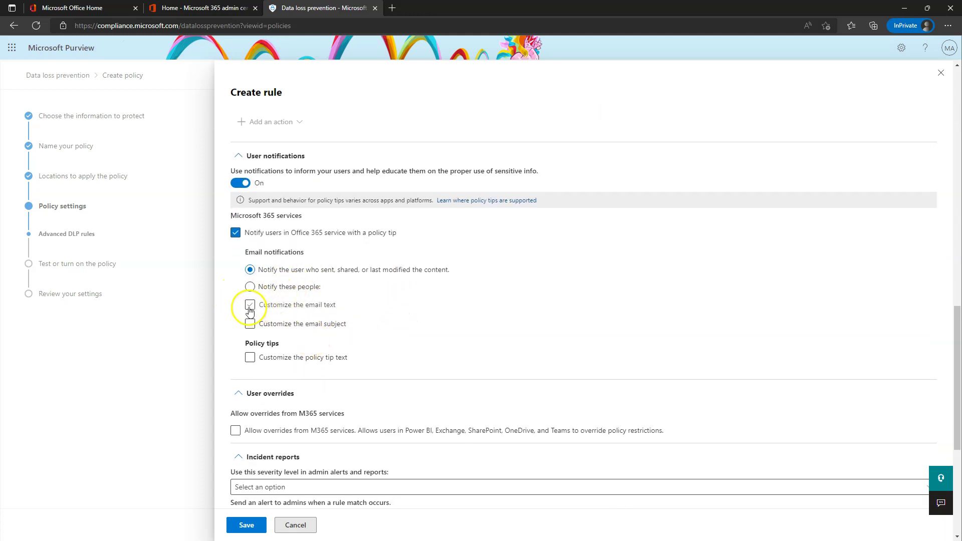
click(249, 308)
click(296, 323)
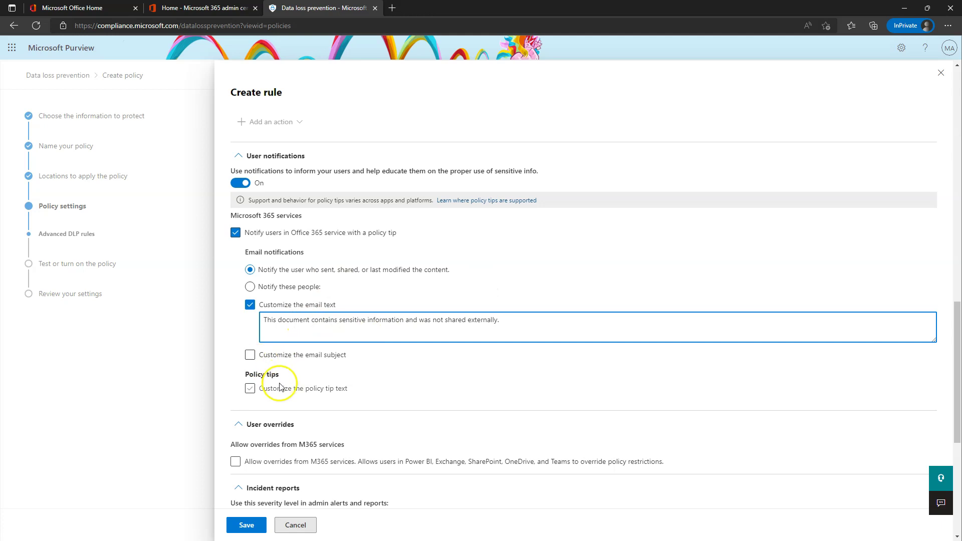
Customize the policy tip by copying the email text and rewording it to "This document contains sensitive information and cannot be shared externally.".
click(260, 389)
click(299, 402)
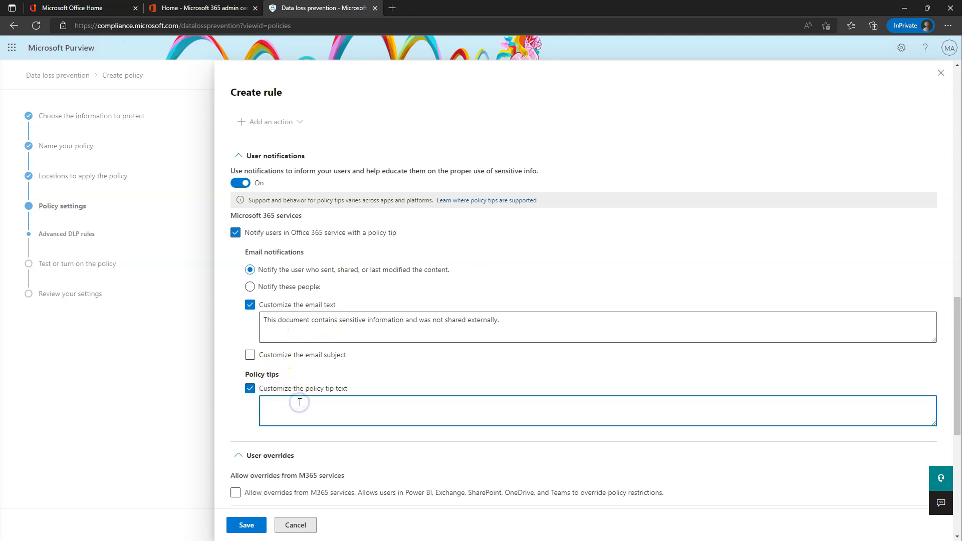
triple_click(445, 323)
key(ctrl+c)
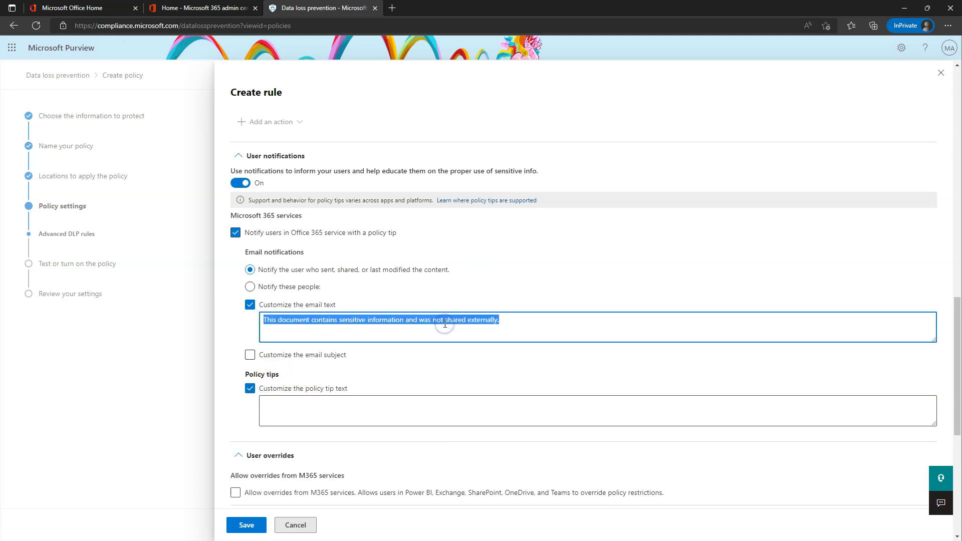
click(373, 418)
key(ctrl+v)
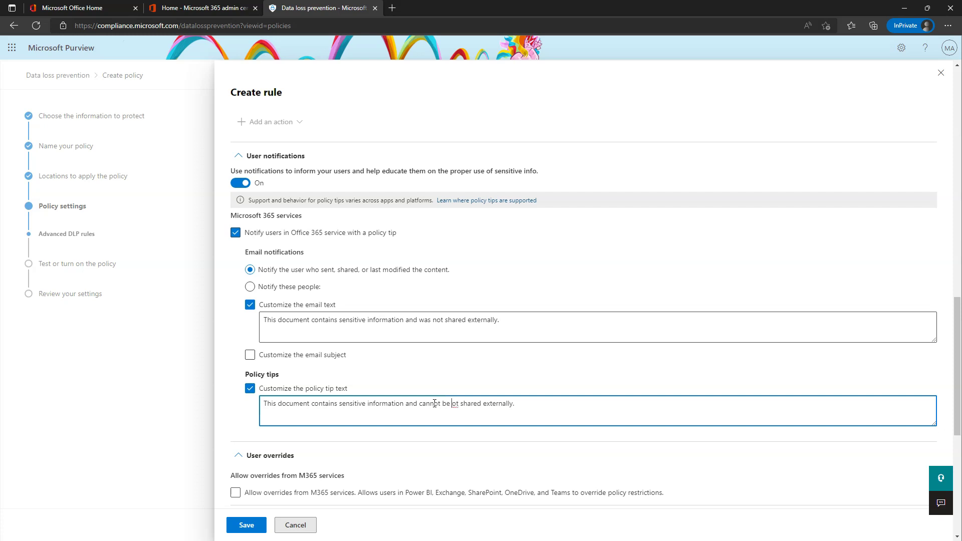
click(521, 403)
Allow user overrides from M365 services and require a business justification to override.
scroll(474, 360, down, 3)
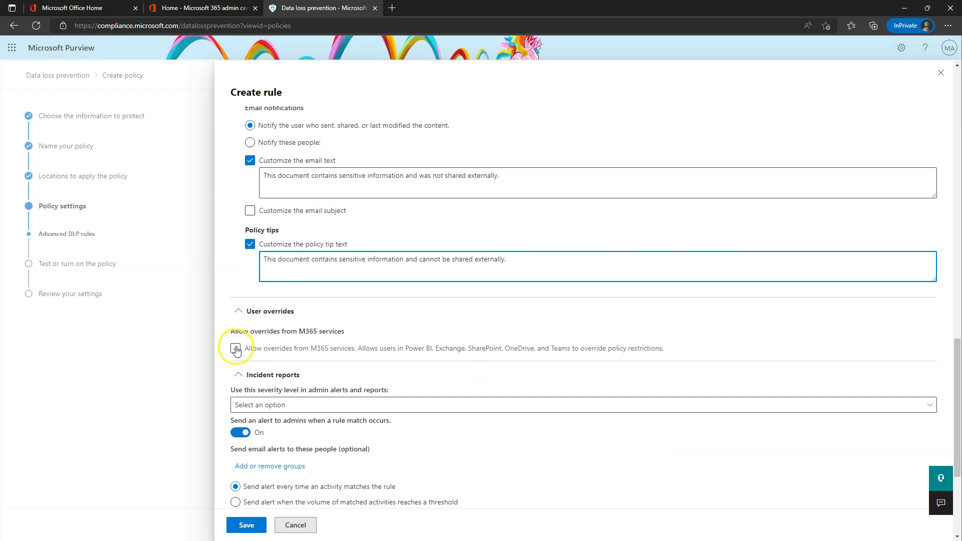
click(236, 348)
click(250, 366)
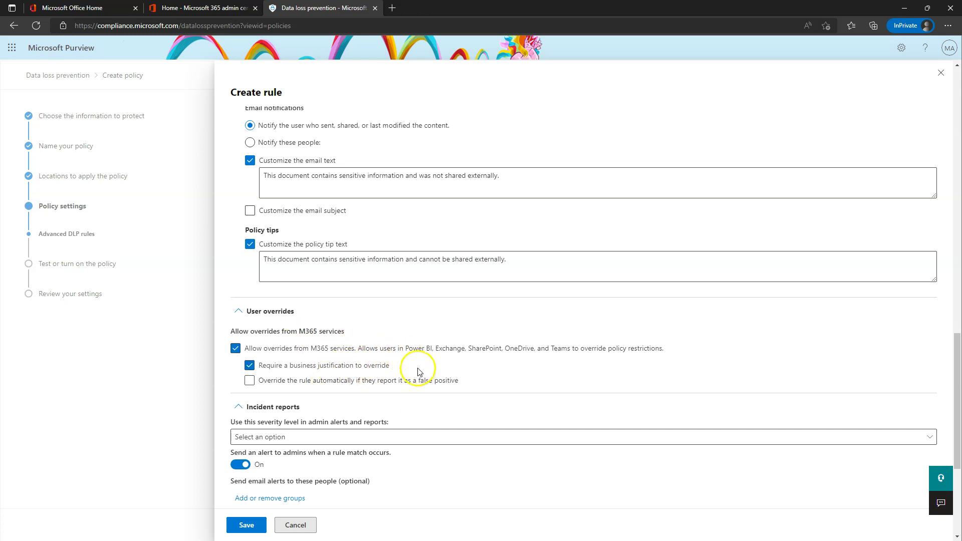
Set the incident report severity level to Medium and turn on email incident reports for policy matches.
scroll(405, 376, up, 2)
scroll(401, 381, up, 2)
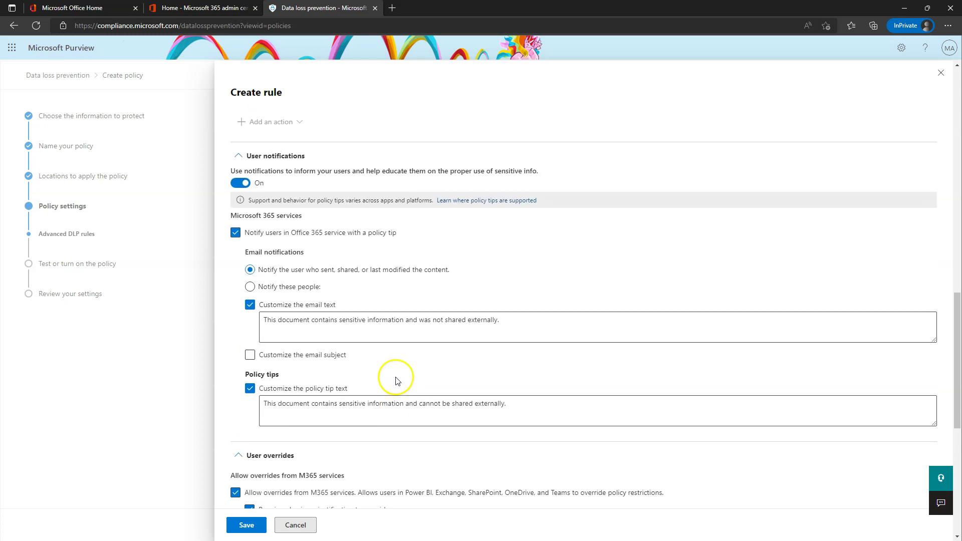
scroll(400, 379, down, 8)
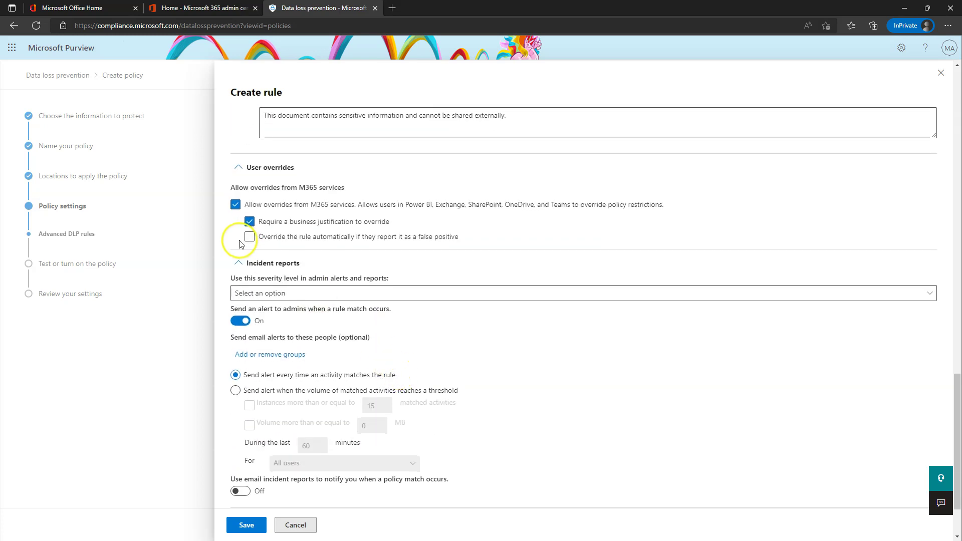
click(283, 295)
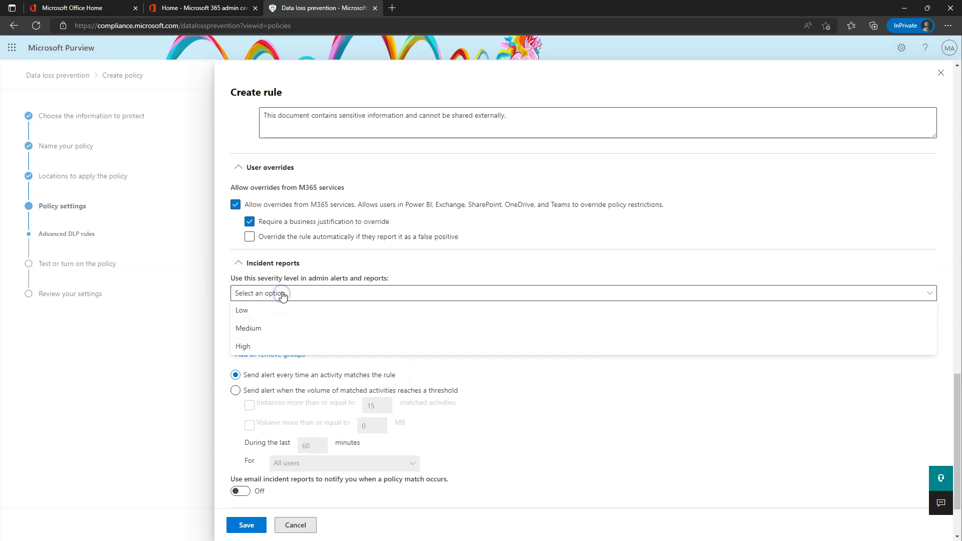
click(256, 331)
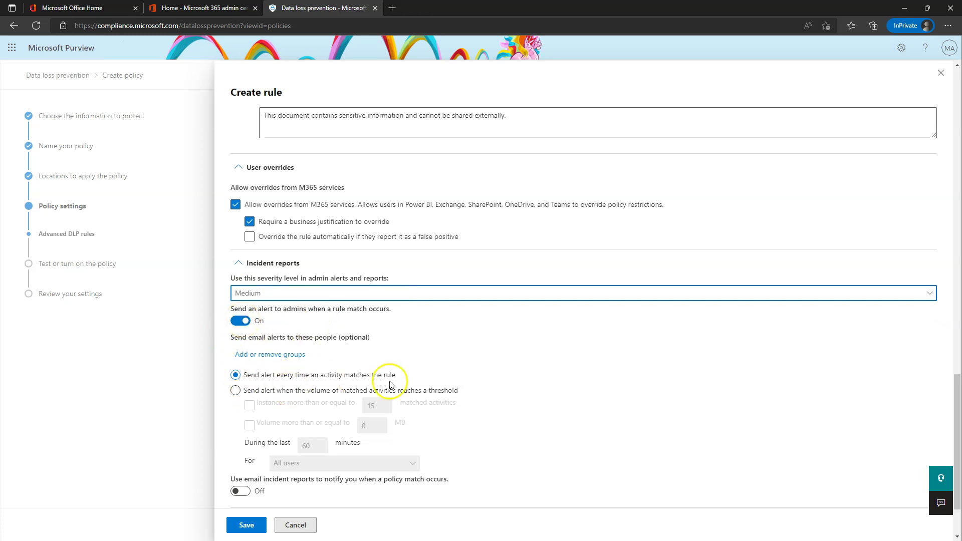
scroll(300, 356, down, 3)
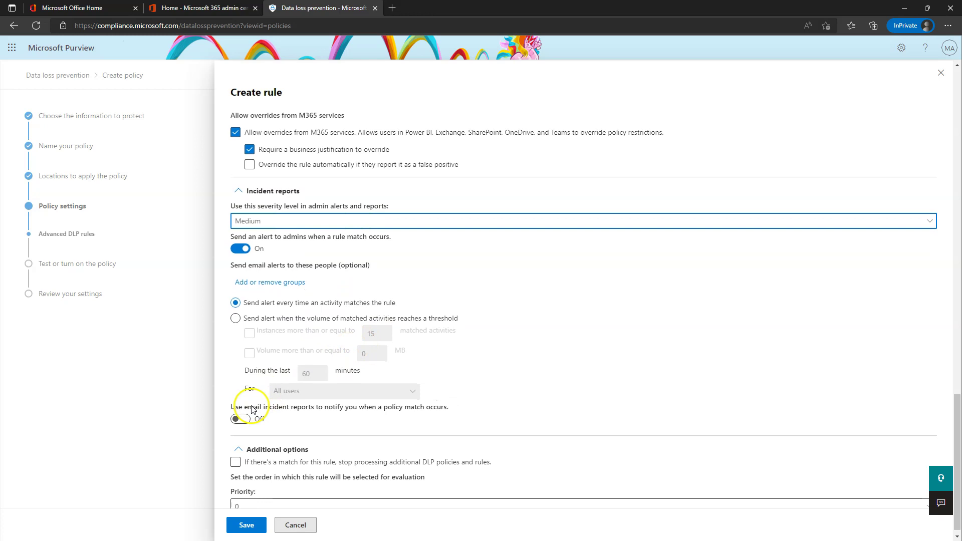
click(239, 419)
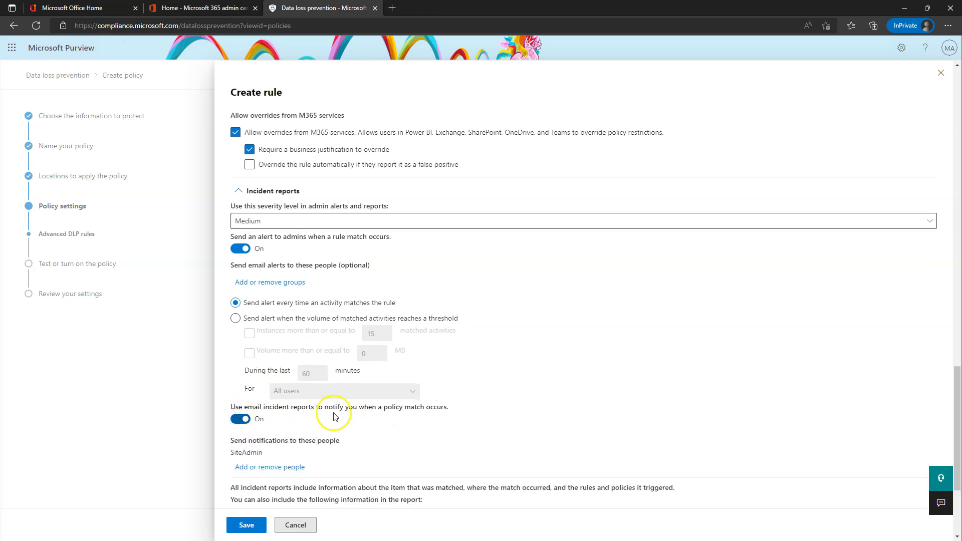
Replace SiteAdmin with the administrator's personal mailbox as the recipient of incident report notifications.
scroll(377, 412, down, 3)
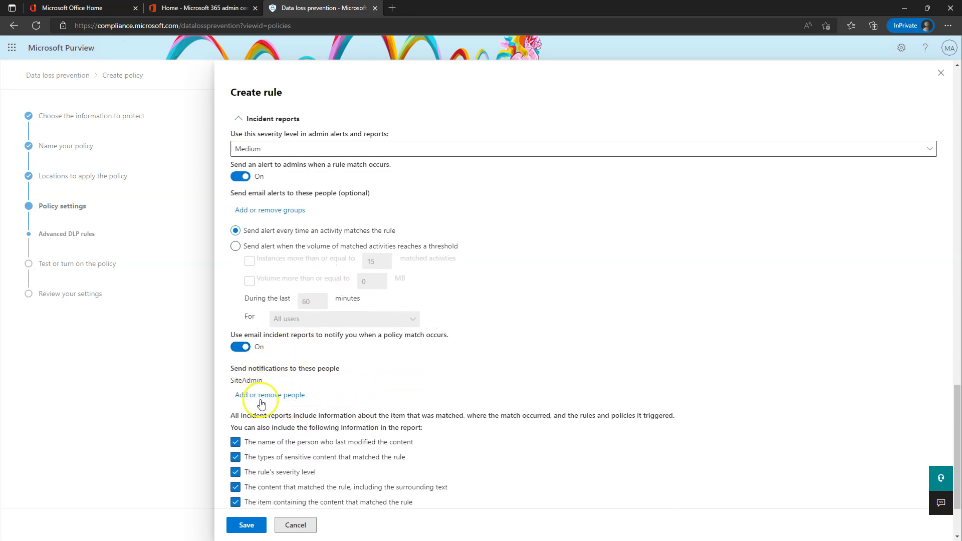
double_click(246, 381)
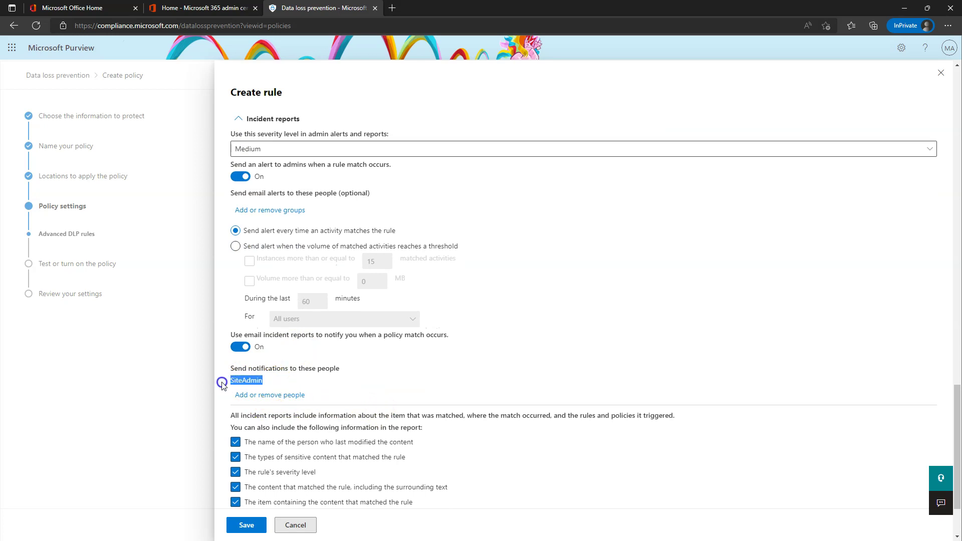
click(276, 396)
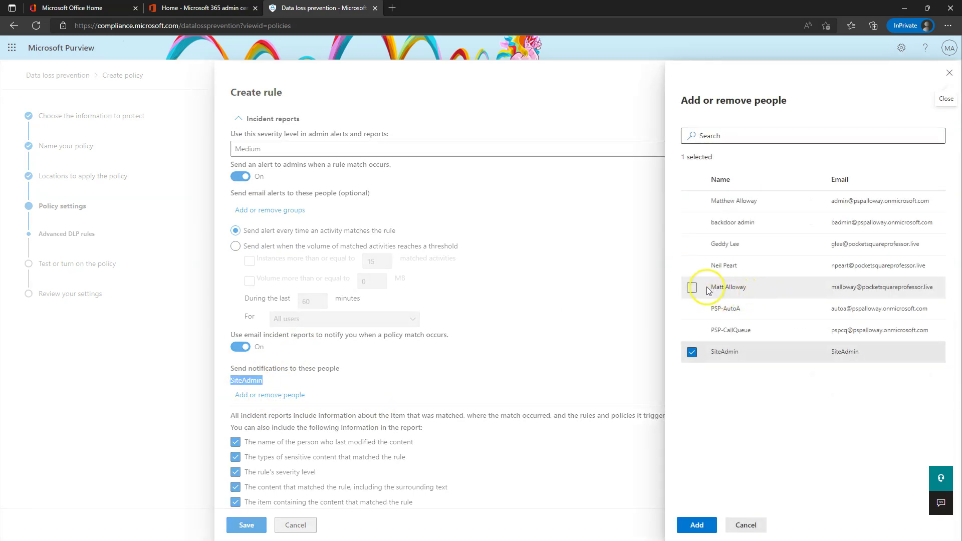
click(692, 289)
click(692, 351)
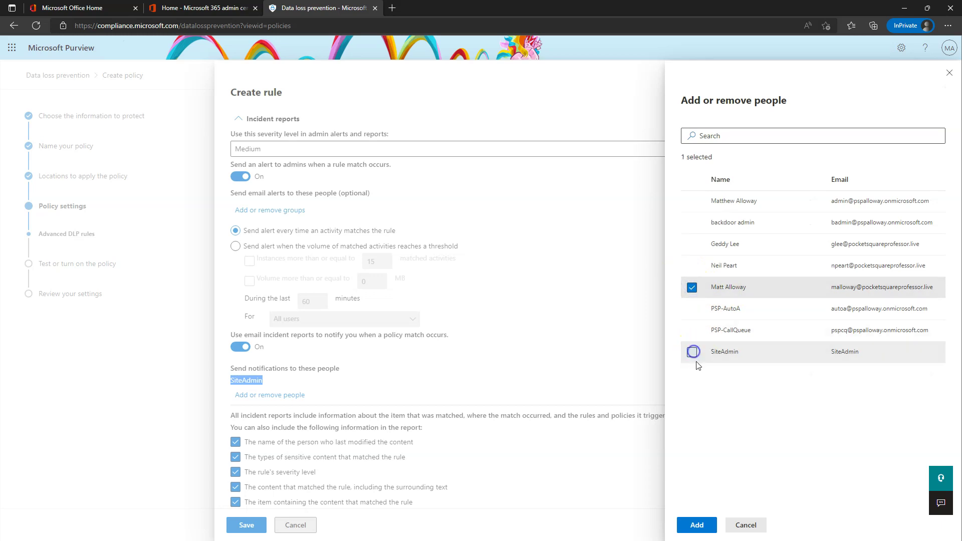
click(701, 527)
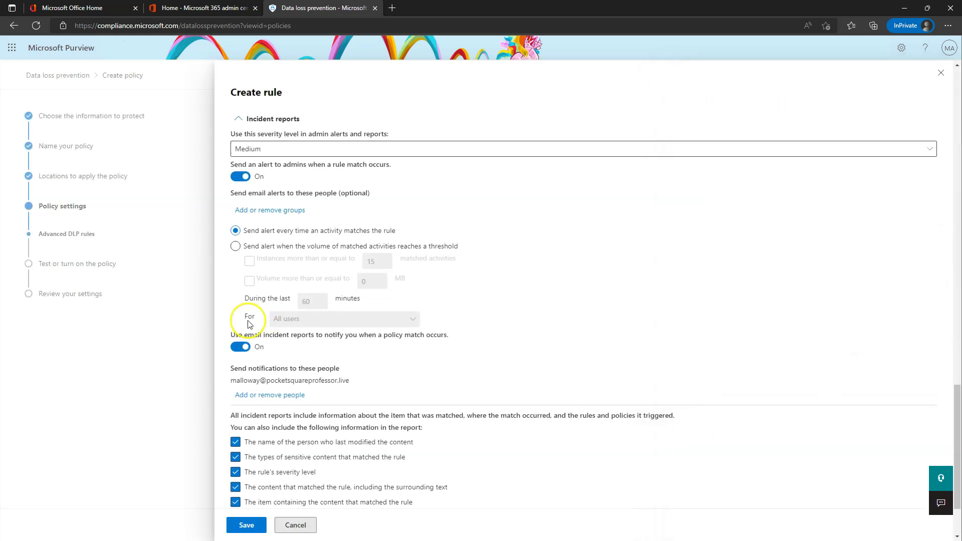
Review the rule's conditions, actions, notifications, overrides and incident report settings, and save the rule.
scroll(266, 320, down, 2)
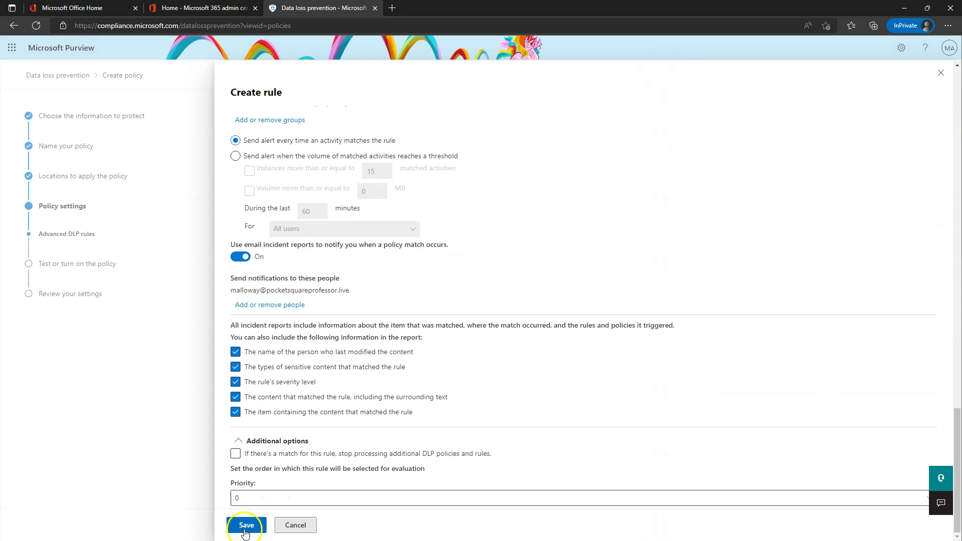
scroll(461, 392, up, 20)
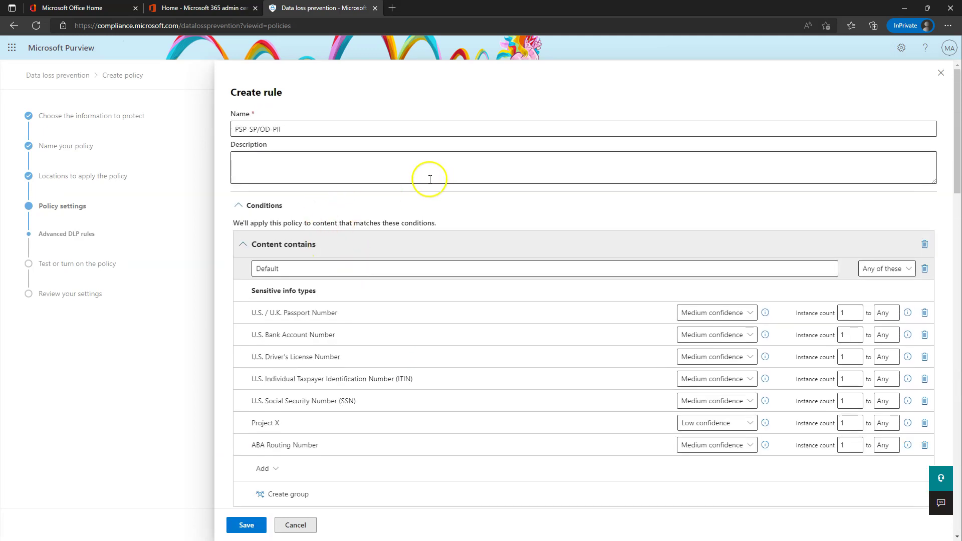
scroll(349, 258, down, 2)
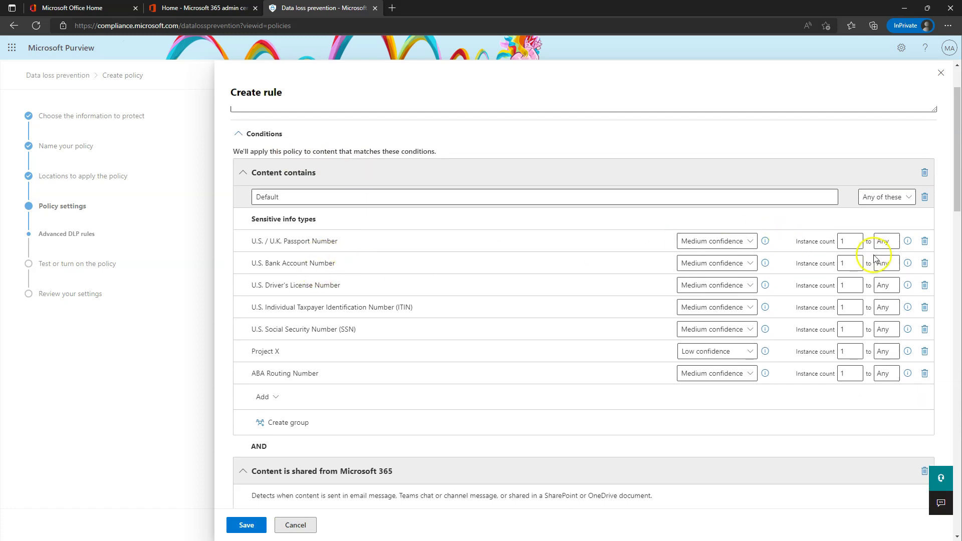
scroll(563, 272, down, 4)
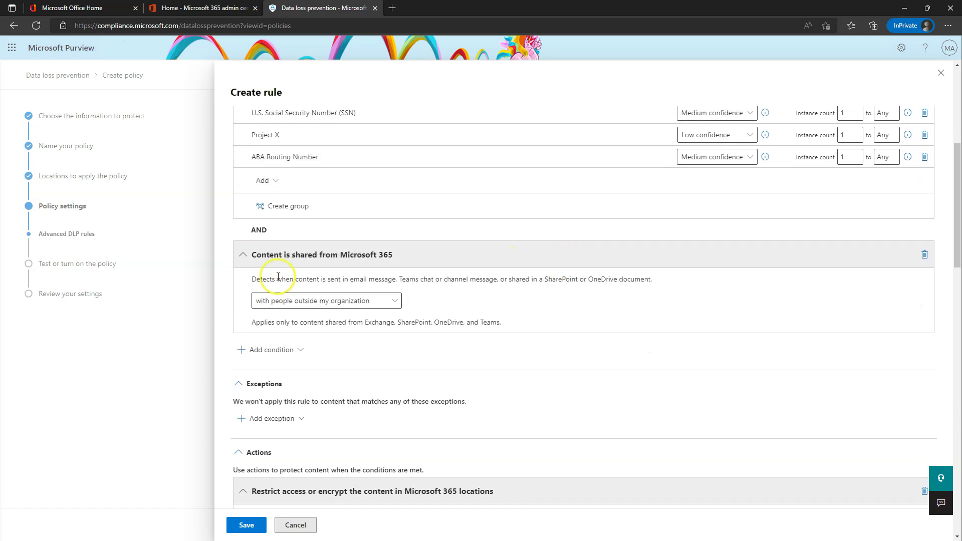
scroll(448, 308, down, 4)
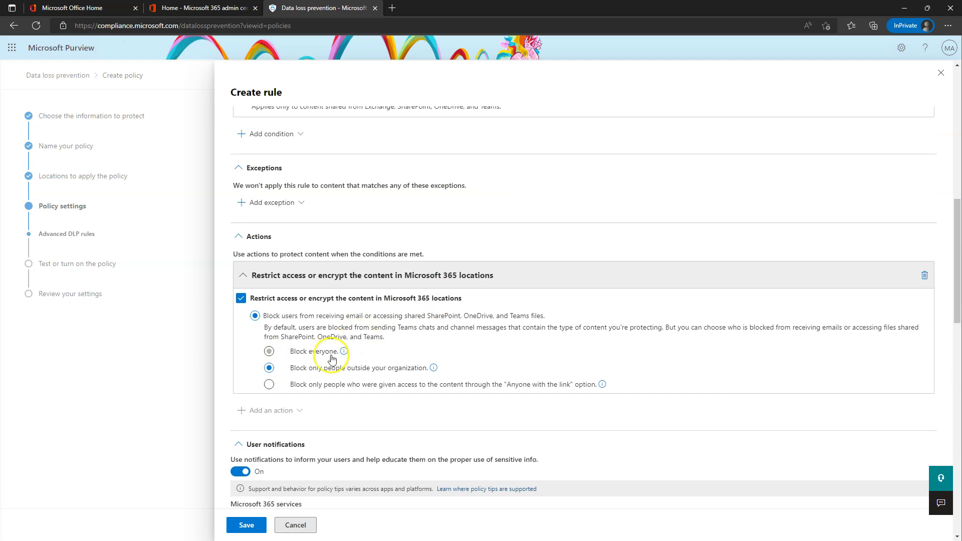
scroll(326, 365, down, 1)
scroll(327, 363, down, 4)
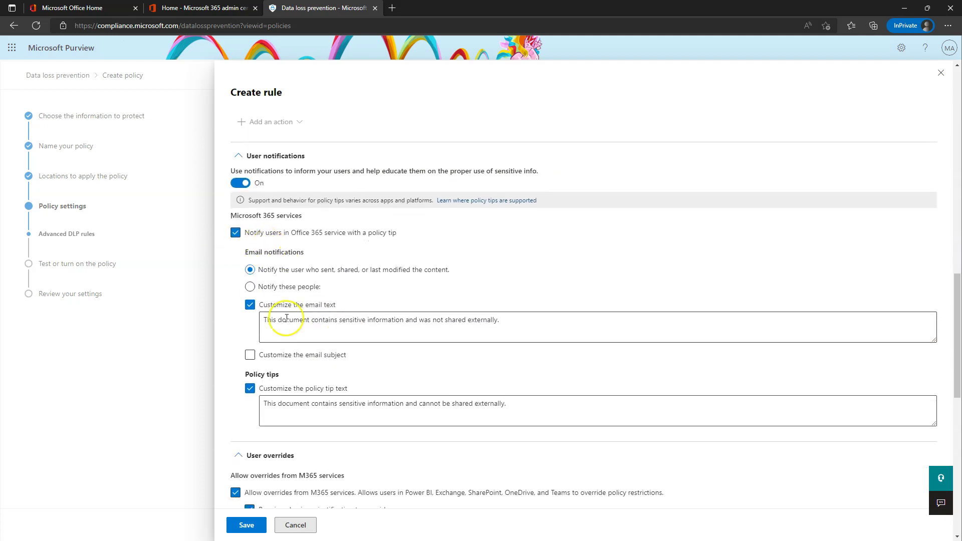
scroll(317, 396, down, 4)
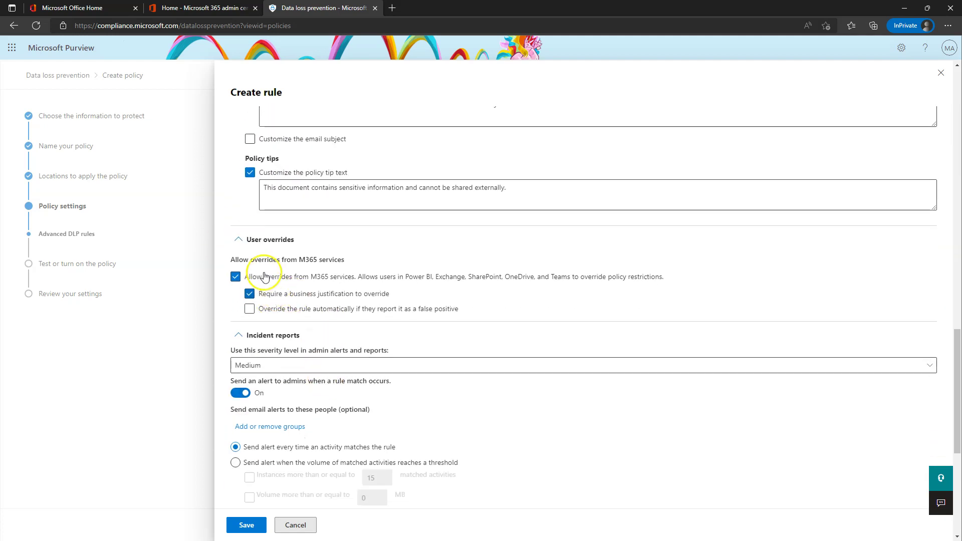
scroll(266, 378, down, 1)
scroll(269, 381, down, 5)
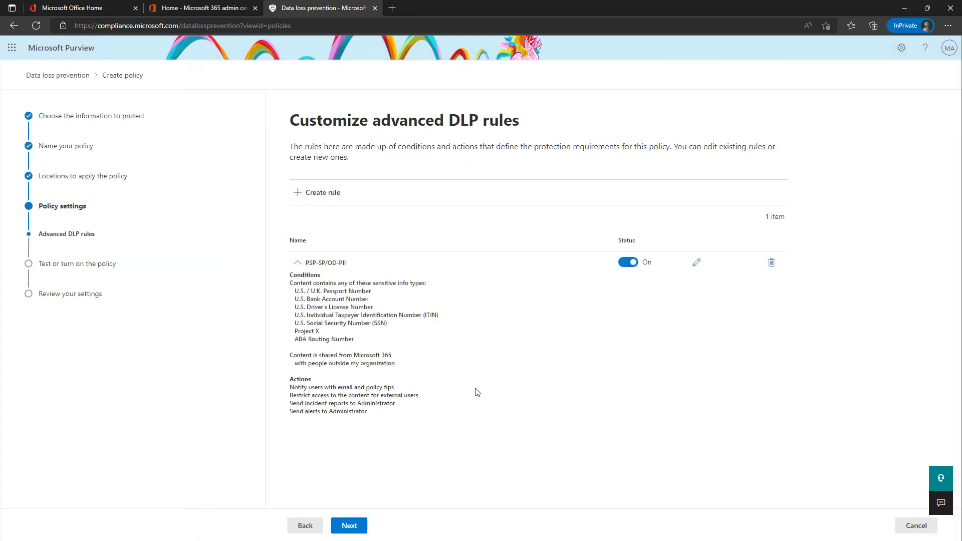
Set the policy to turn on right away, submit it and return to the policy list.
click(351, 529)
click(329, 209)
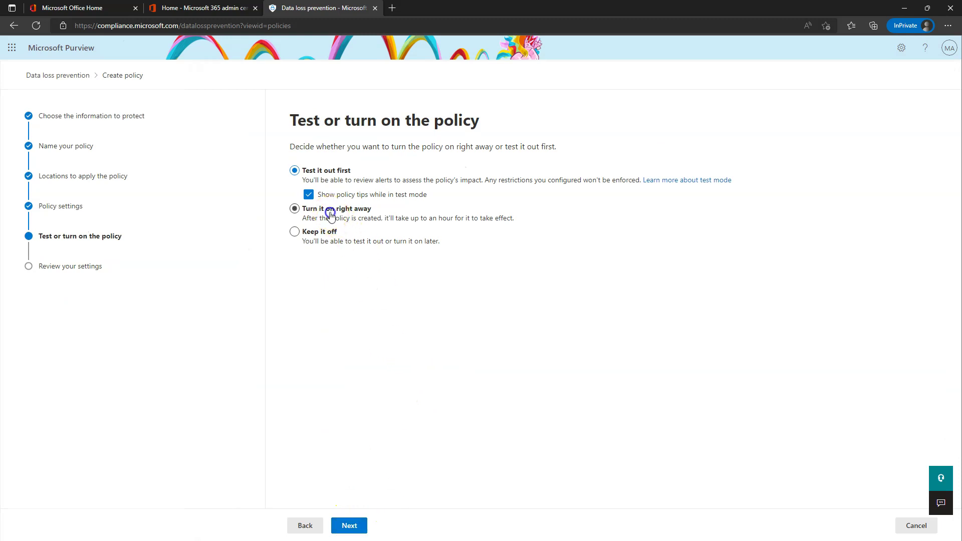
click(352, 524)
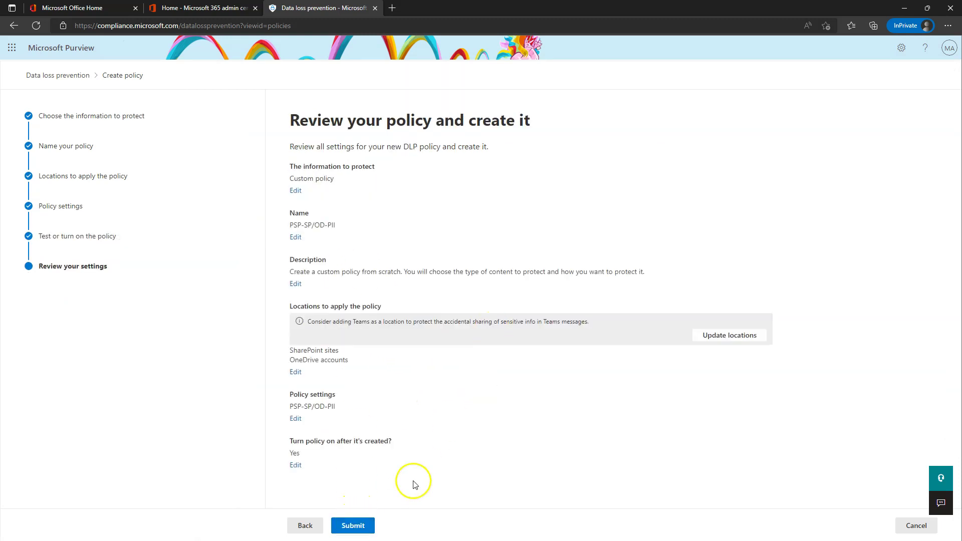
click(362, 531)
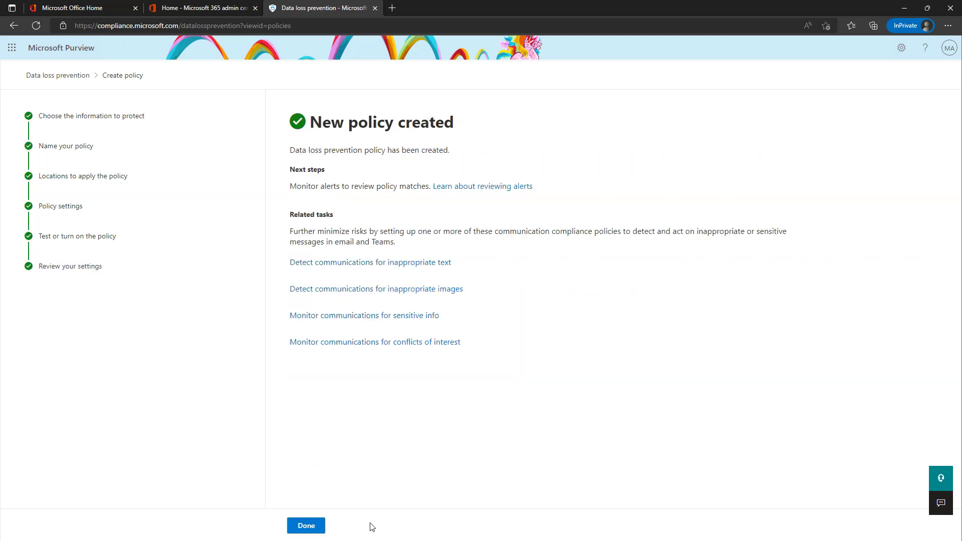
click(307, 525)
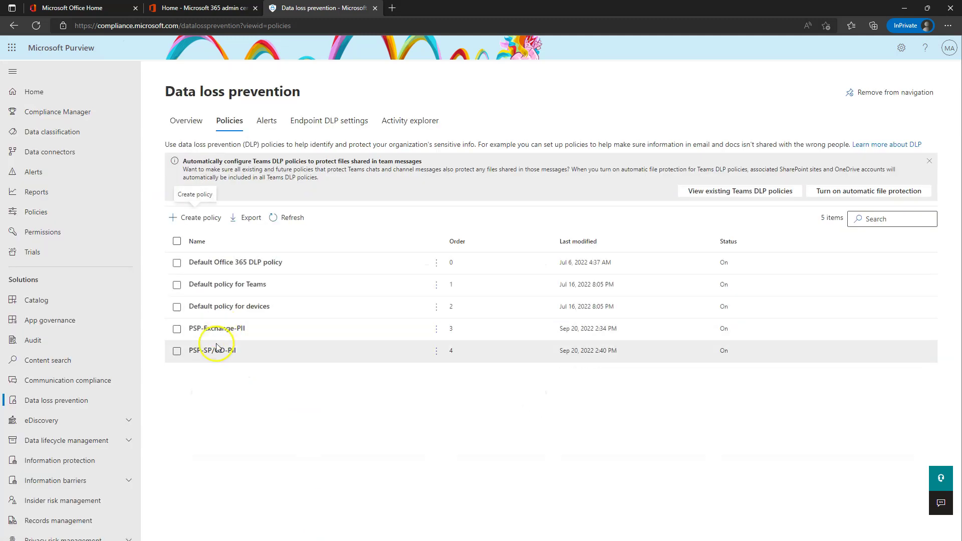
Start a new DLP policy from the Custom policy template and name it "PSP-Teams Chats/Channels - PII".
click(203, 218)
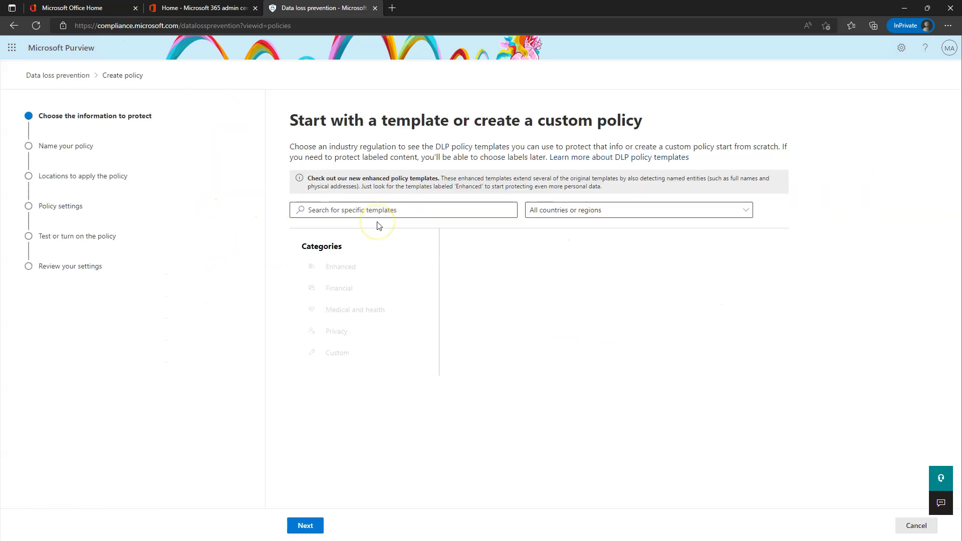
click(338, 353)
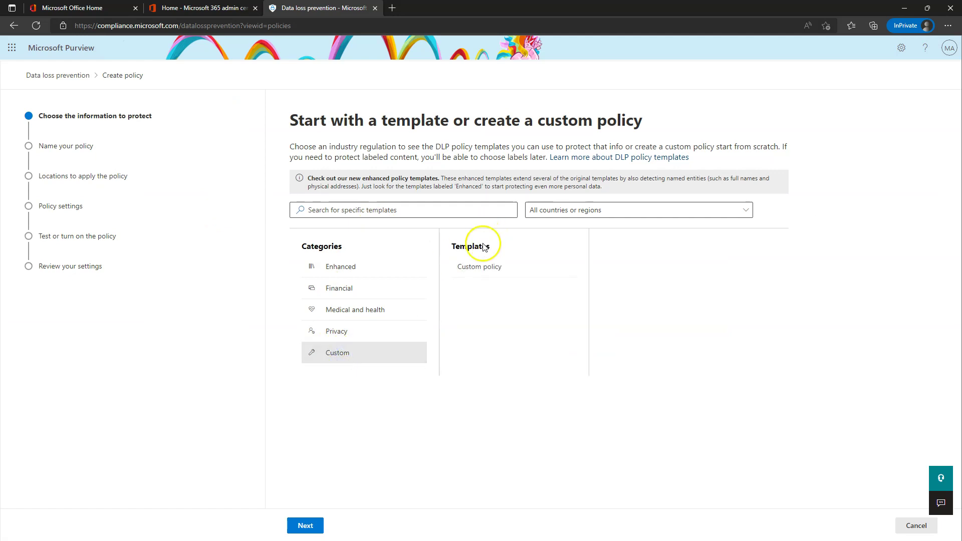
click(482, 266)
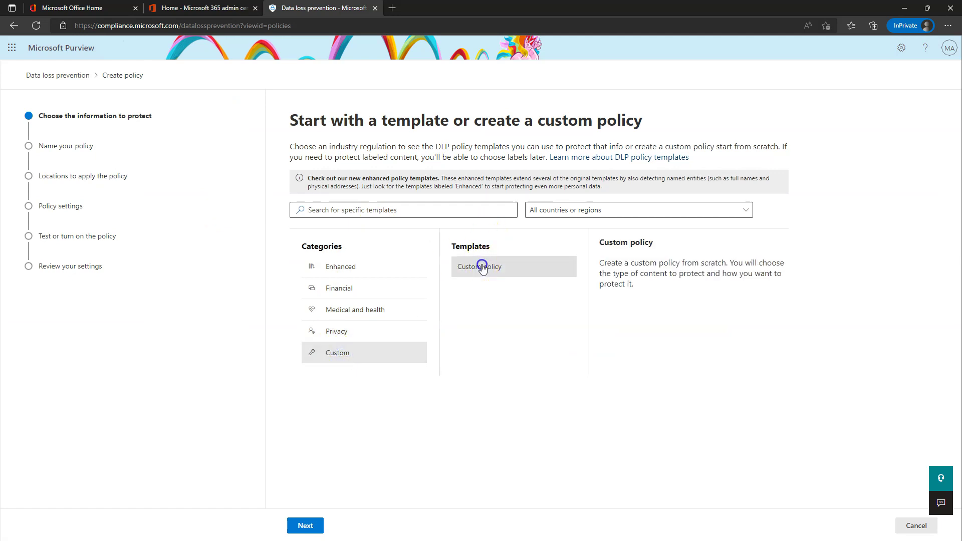
click(305, 526)
drag(392, 187, 233, 187)
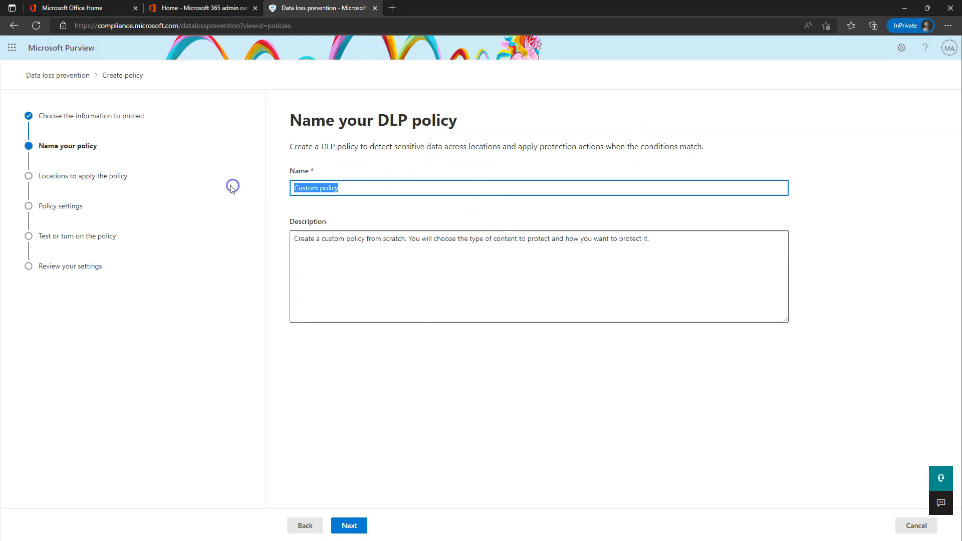
text(PSP-Teams Chats/Channels - PII)
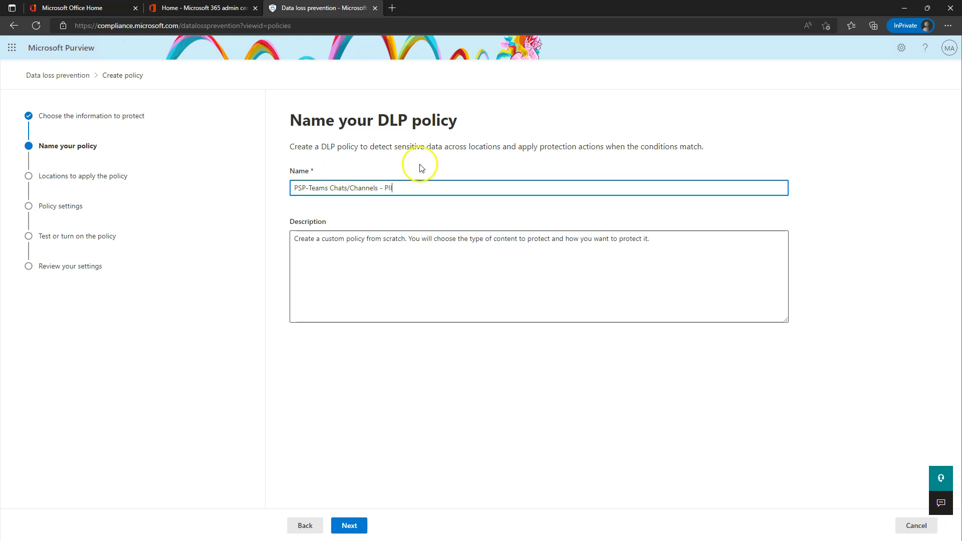
click(360, 526)
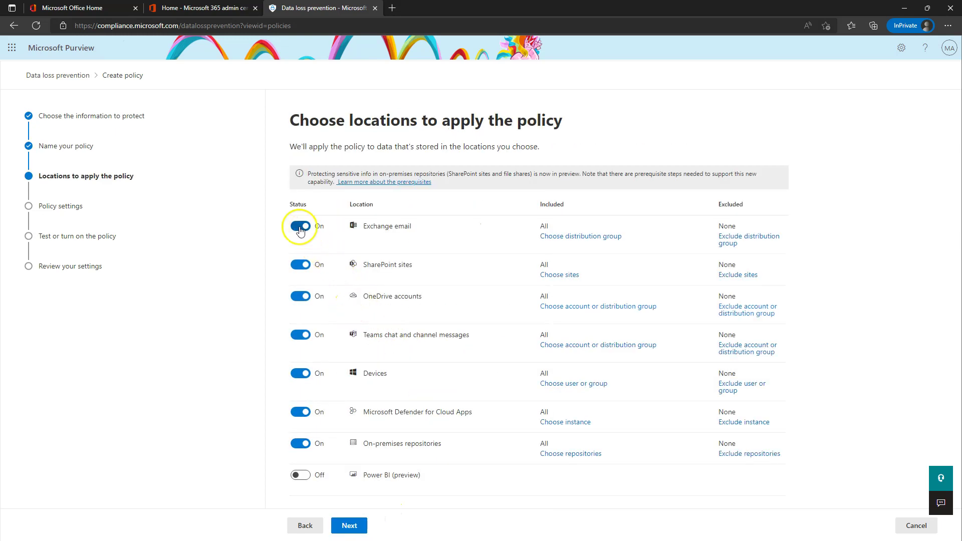
Limit the policy locations to Teams chat and channel messages by turning off all other enabled locations.
click(300, 228)
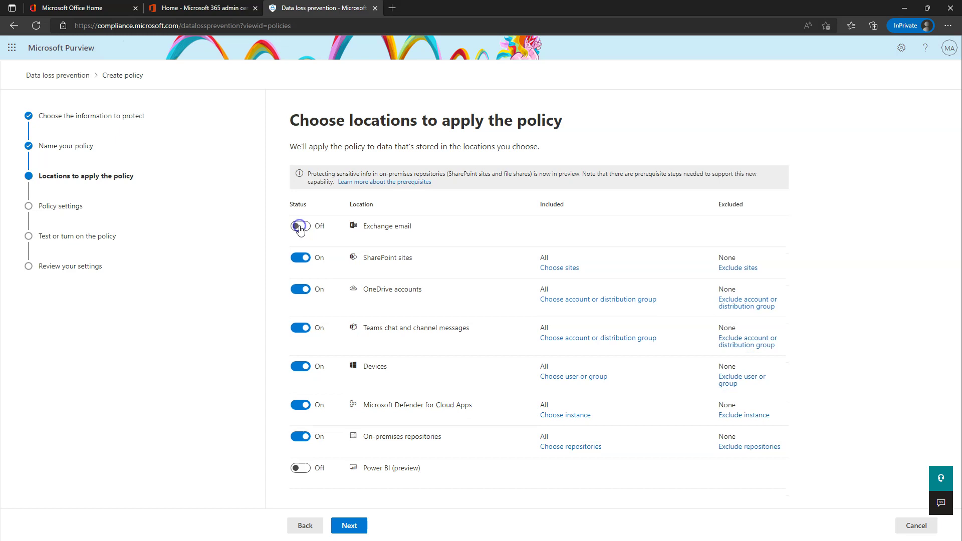
click(300, 257)
click(301, 289)
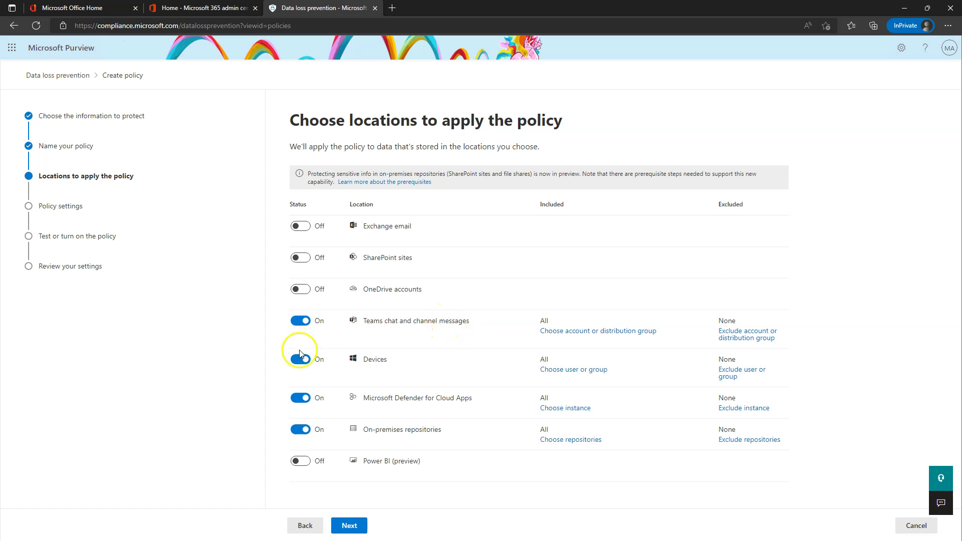
click(300, 358)
click(301, 391)
click(301, 422)
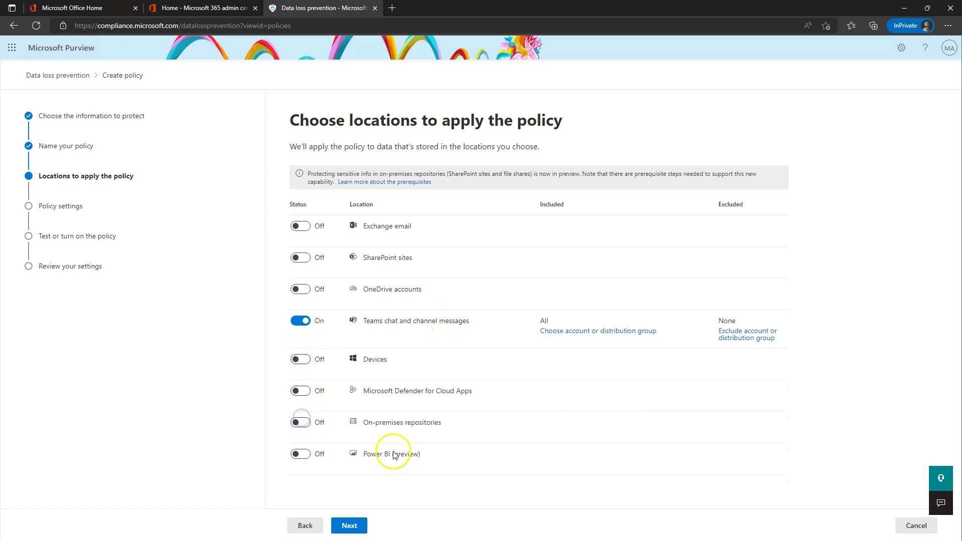
click(350, 525)
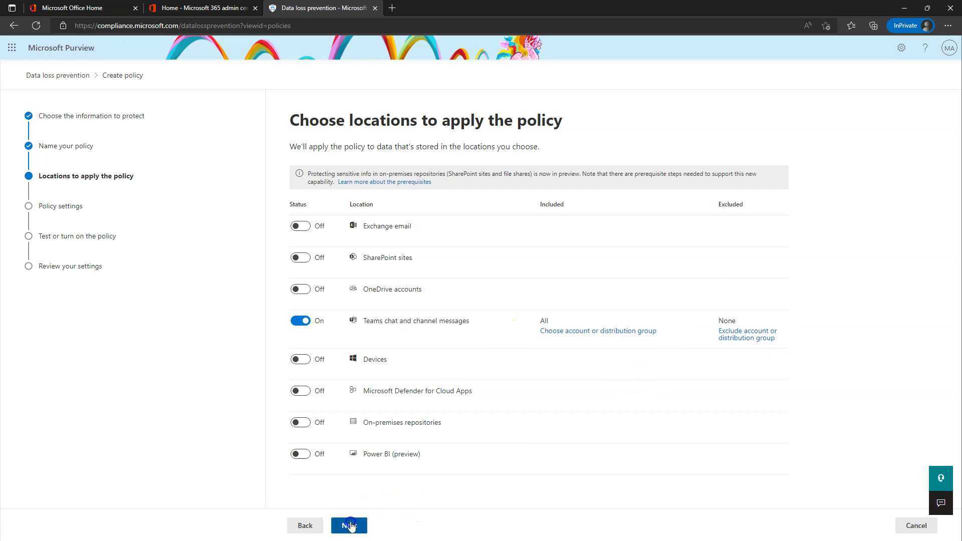
Start an advanced DLP rule for the Teams policy and name it "PSP-Teams Chat/Channel-PII".
click(353, 527)
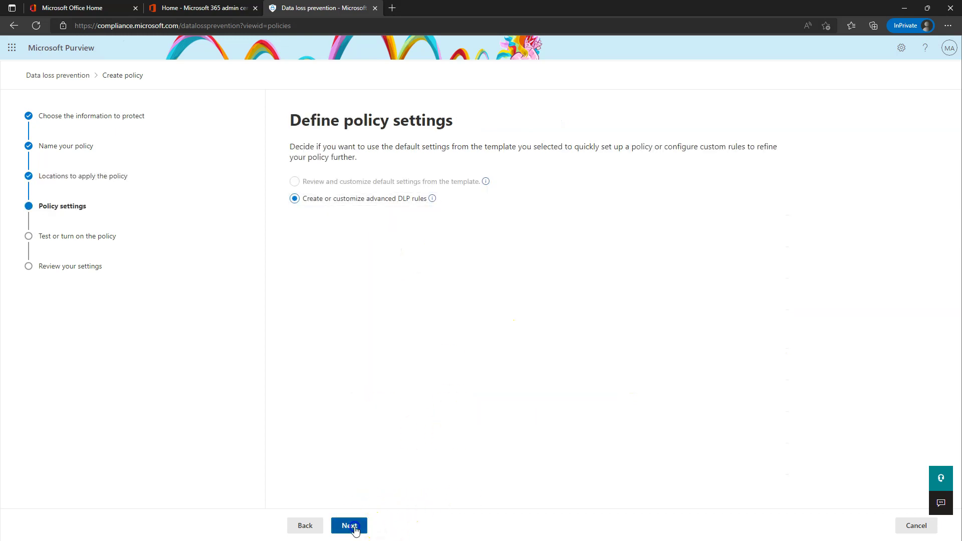
click(322, 189)
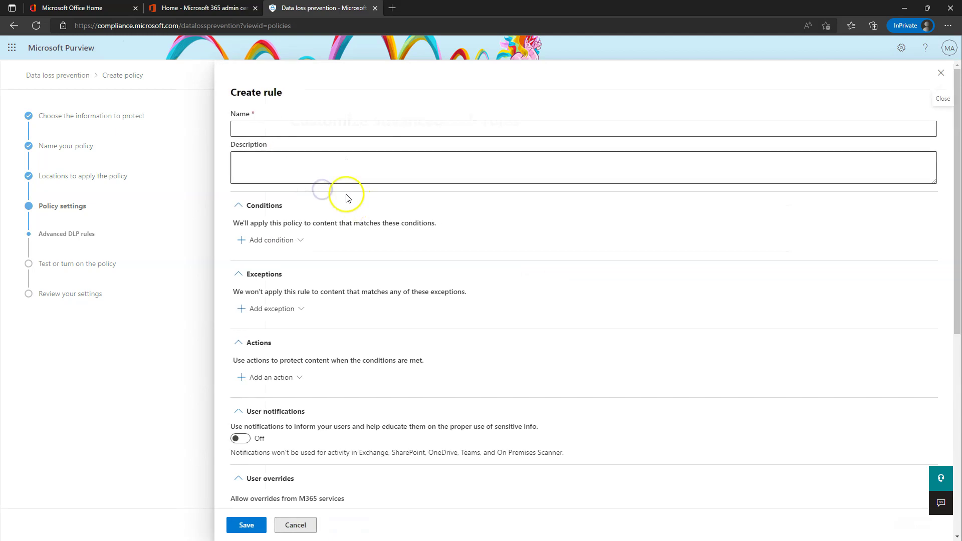
click(275, 129)
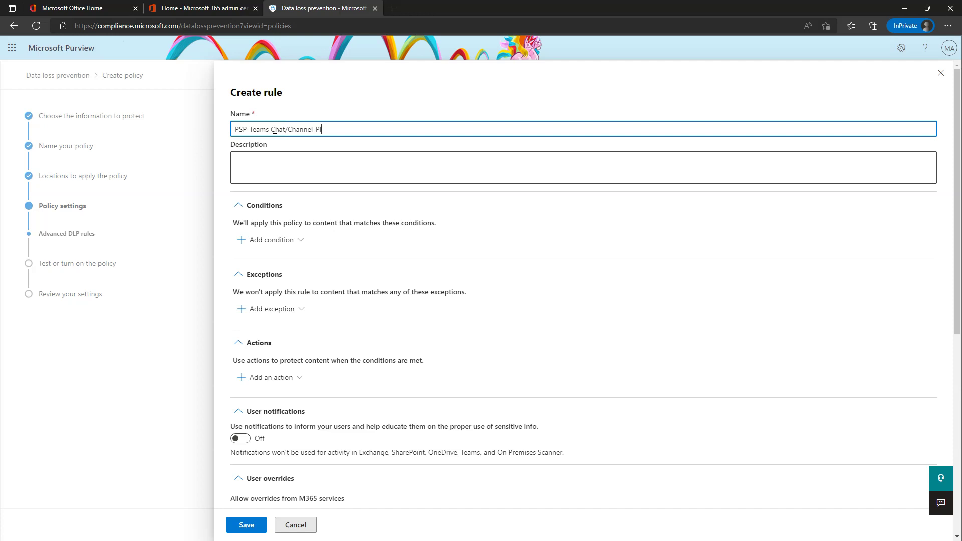
Add a Content contains condition and select the ABA Routing Number and Project X sensitive info types.
click(280, 241)
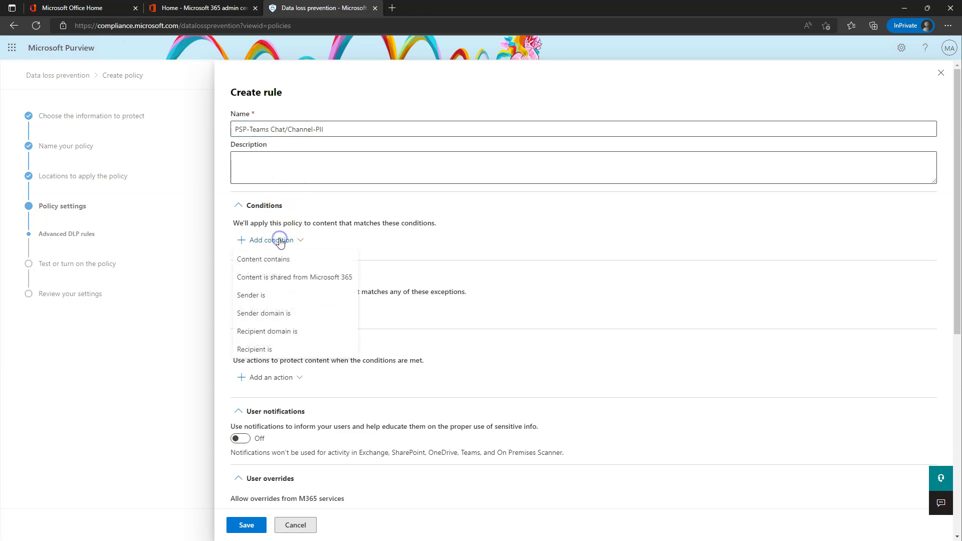
click(278, 256)
click(265, 294)
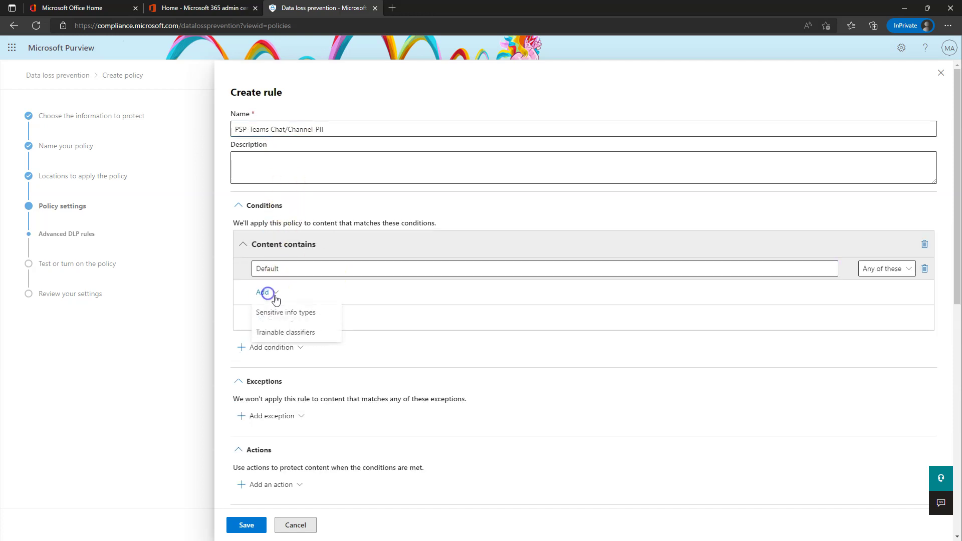
click(289, 311)
click(692, 200)
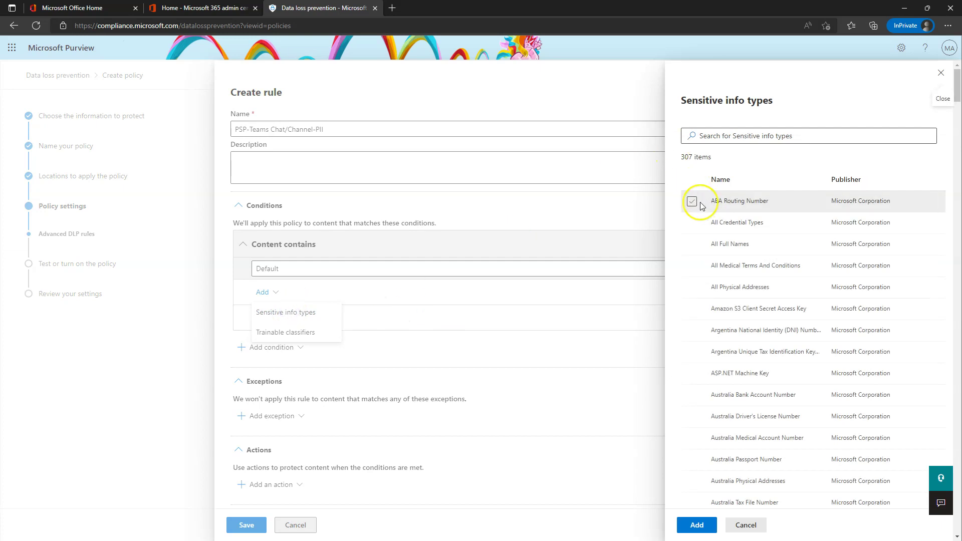
click(746, 137)
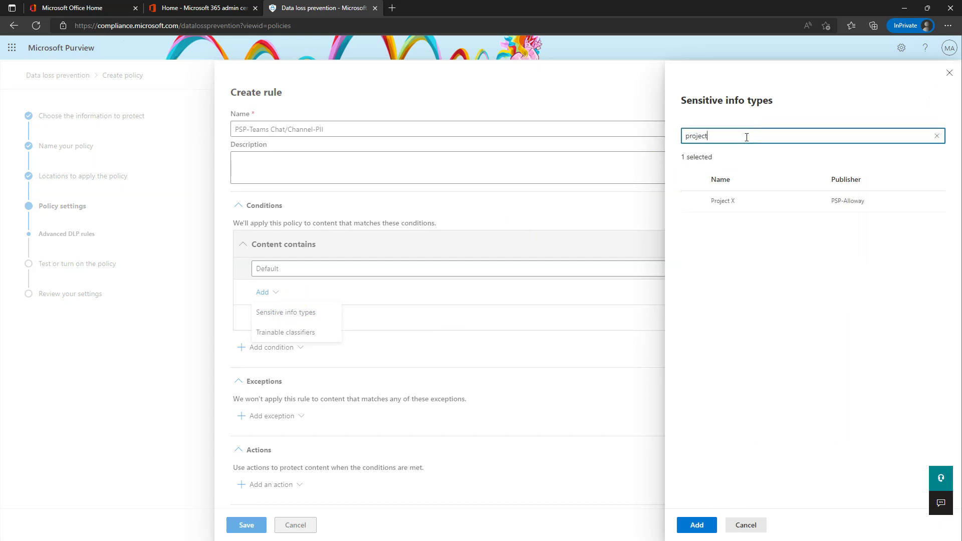
click(691, 200)
Find the "u.s." info types and add the selection including passport, bank account, driver's license, ITIN and SSN types to the condition.
double_click(682, 132)
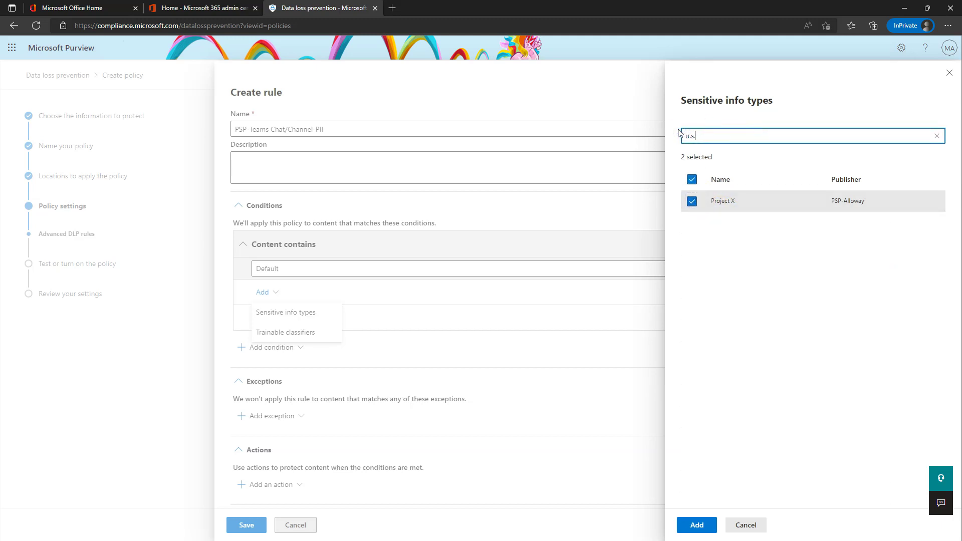
click(692, 223)
click(692, 244)
click(696, 267)
click(692, 287)
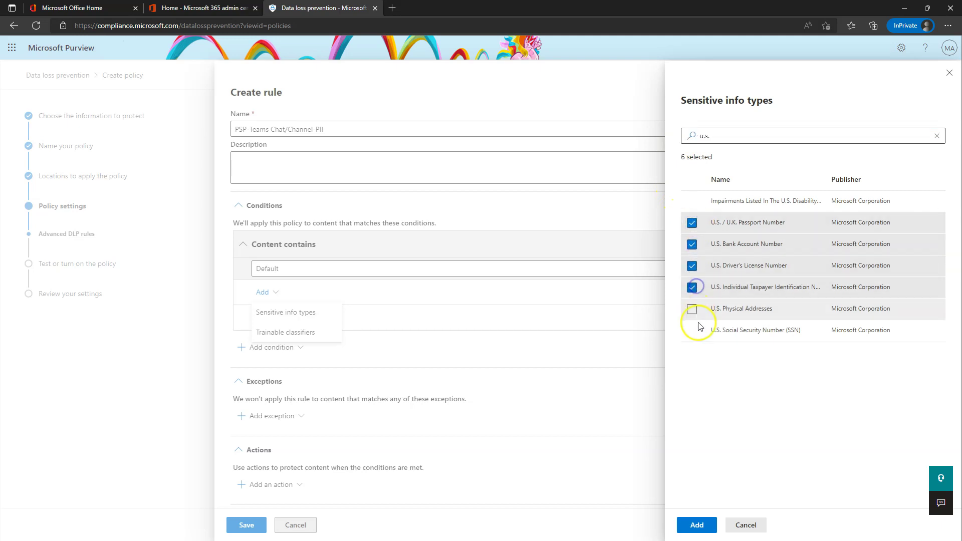
click(692, 330)
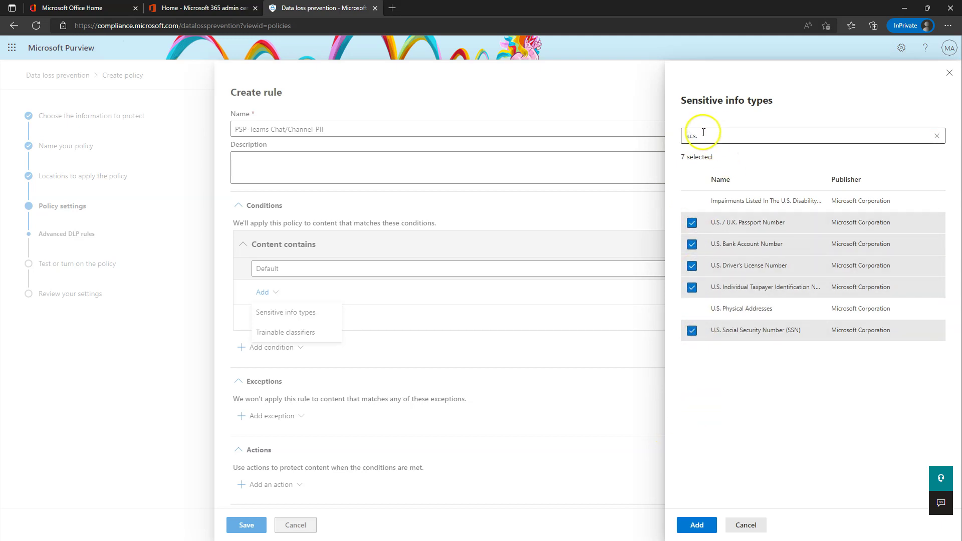
click(697, 525)
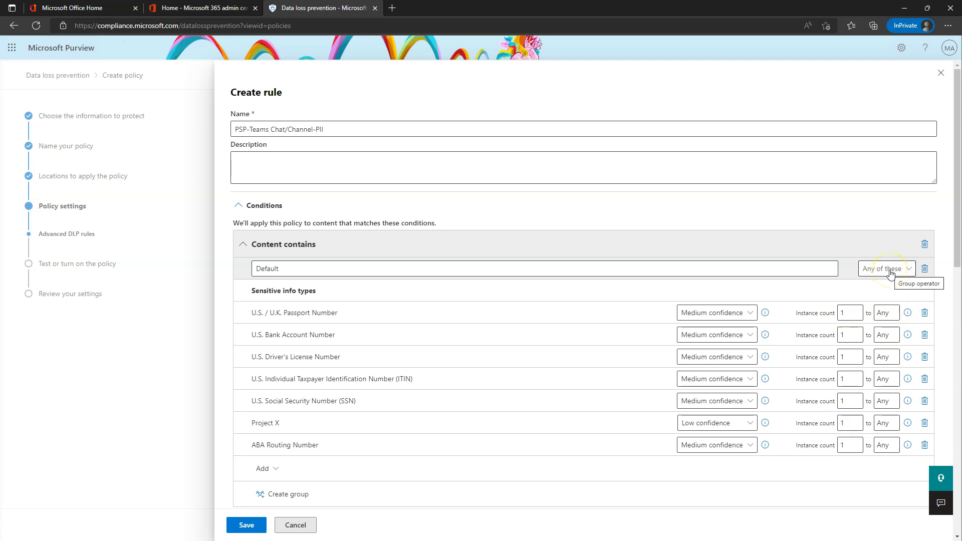
Add a condition for content shared from Microsoft 365 with people outside my organization.
scroll(416, 326, down, 6)
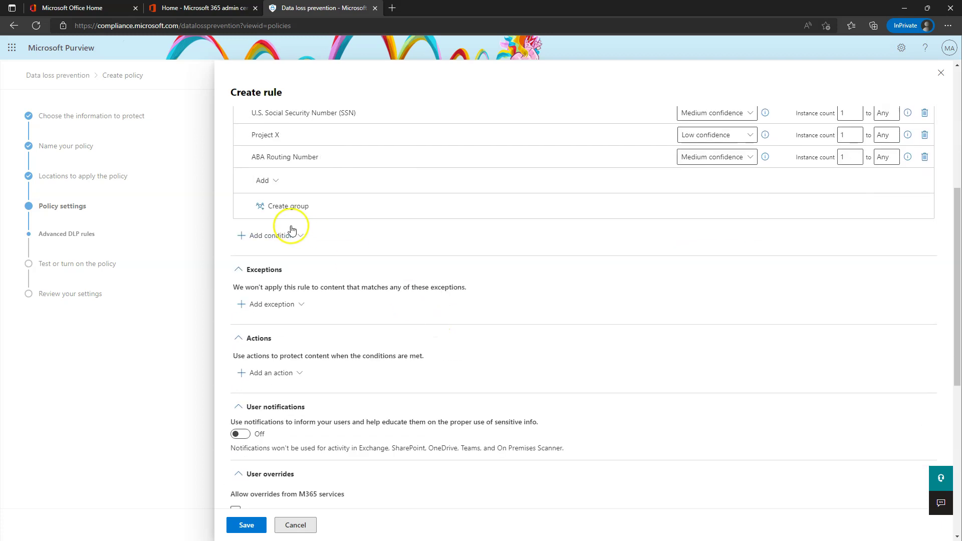
click(270, 237)
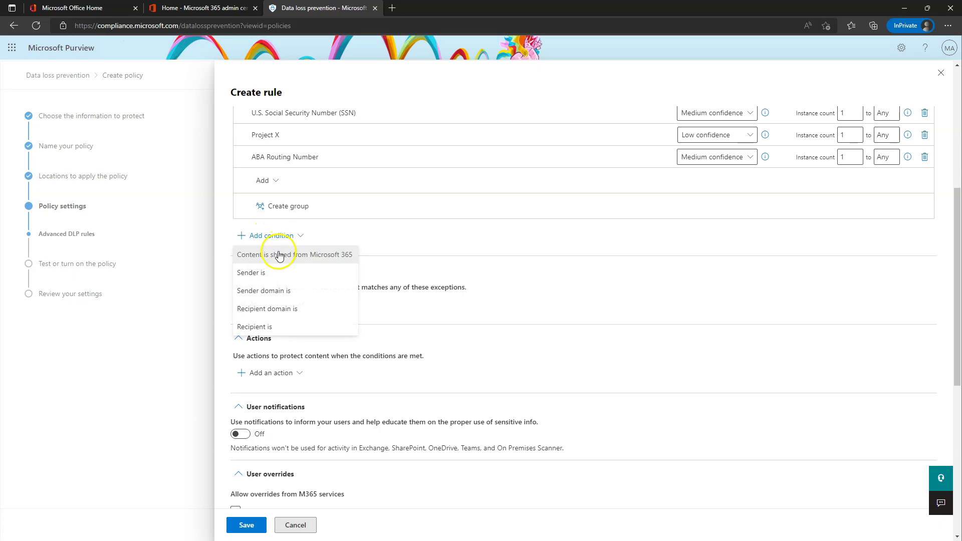
click(279, 256)
click(318, 301)
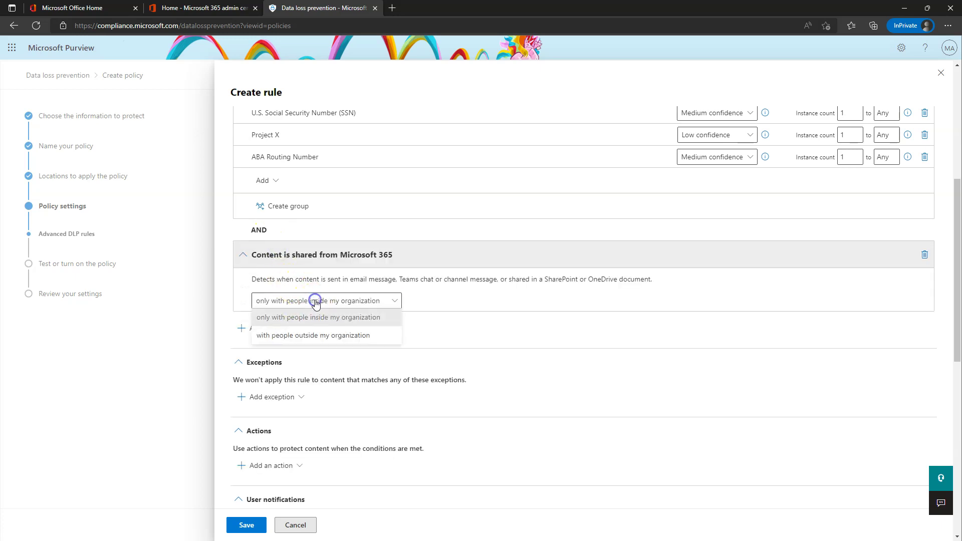
click(302, 336)
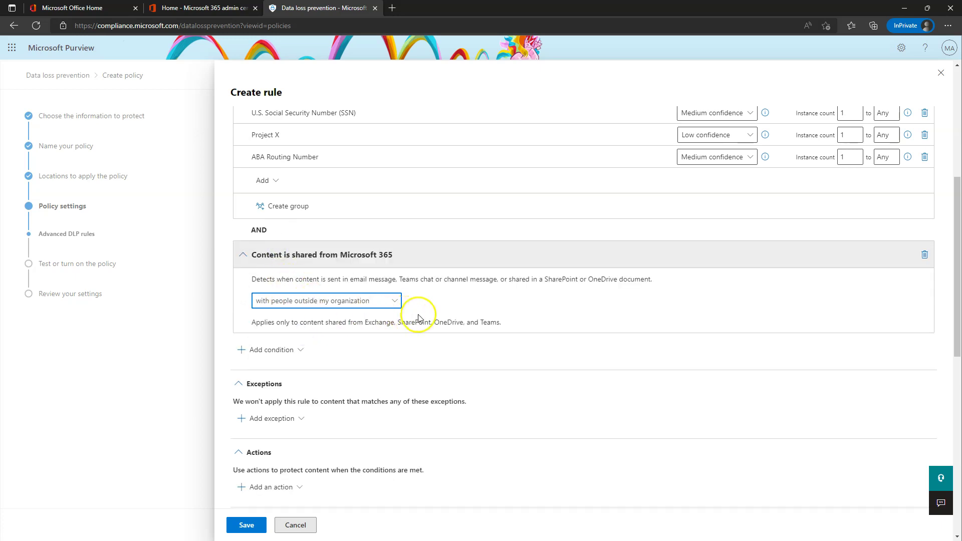
Add the action restricting access or encrypting content in Microsoft 365 locations, blocking only people outside the organization.
scroll(401, 333, down, 1)
scroll(281, 337, down, 1)
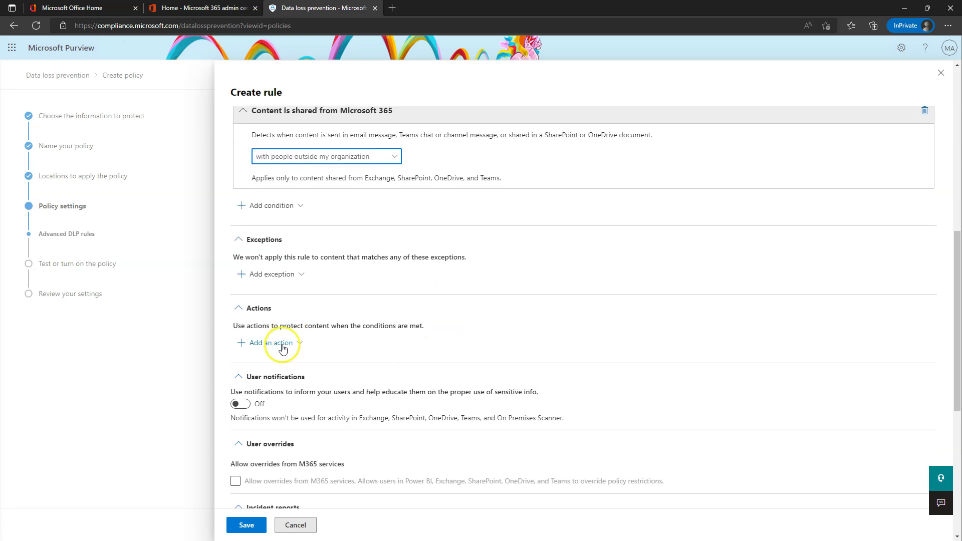
click(288, 364)
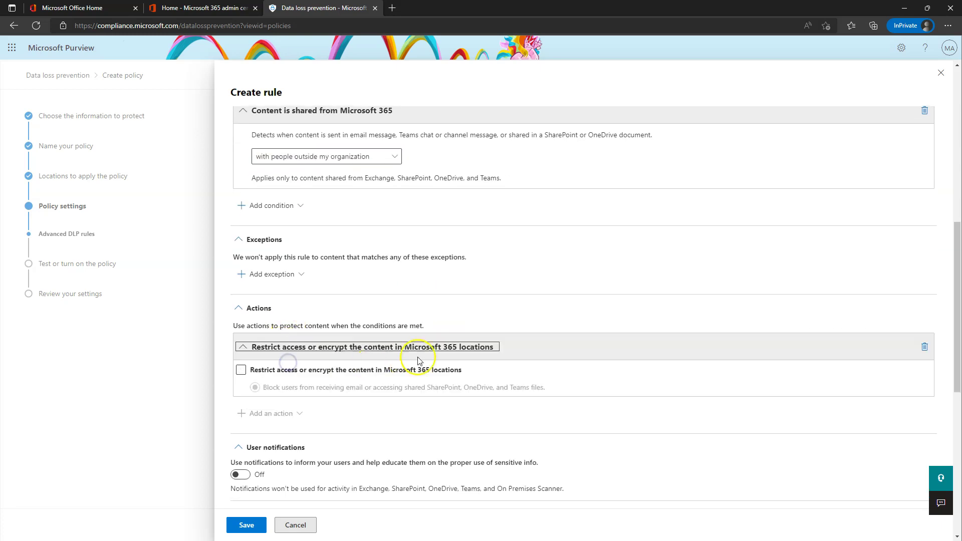
click(319, 372)
scroll(360, 376, down, 1)
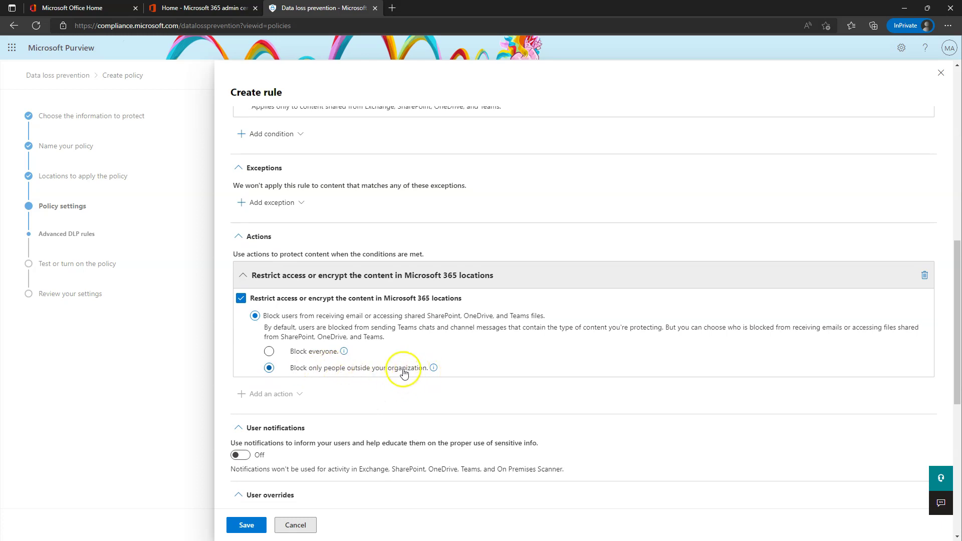
Turn on user notifications with the custom policy tip "This message contains sensitive information and cannot be shared externally.".
scroll(375, 350, down, 3)
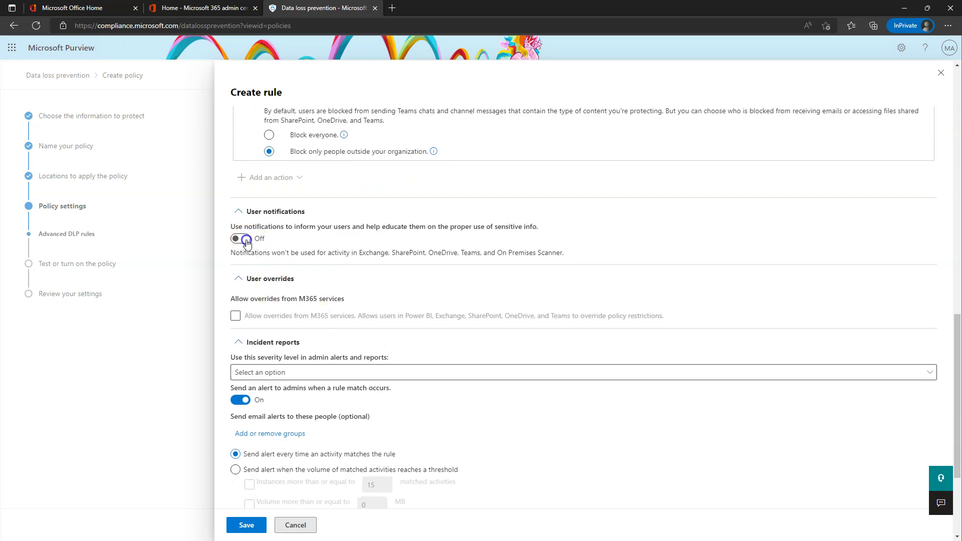
click(246, 239)
click(236, 288)
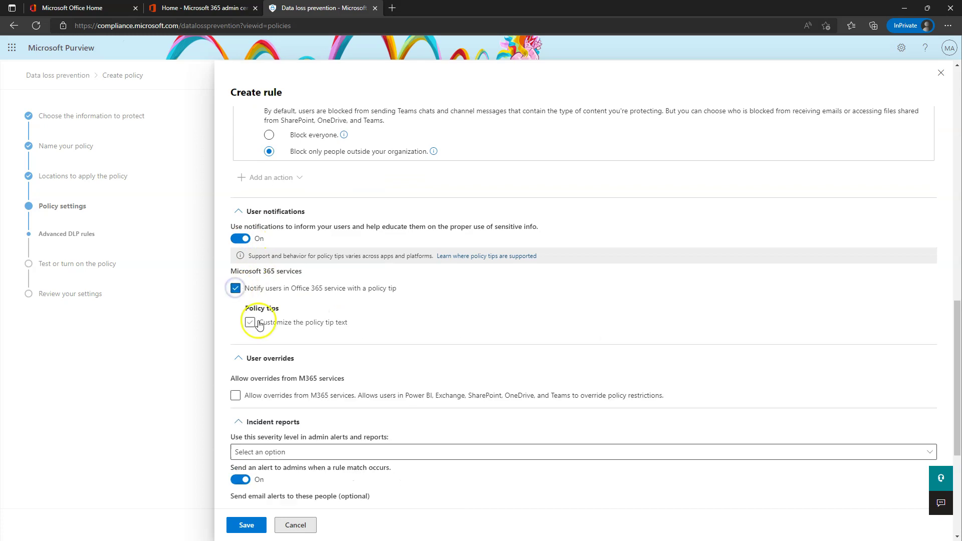
click(250, 322)
click(301, 349)
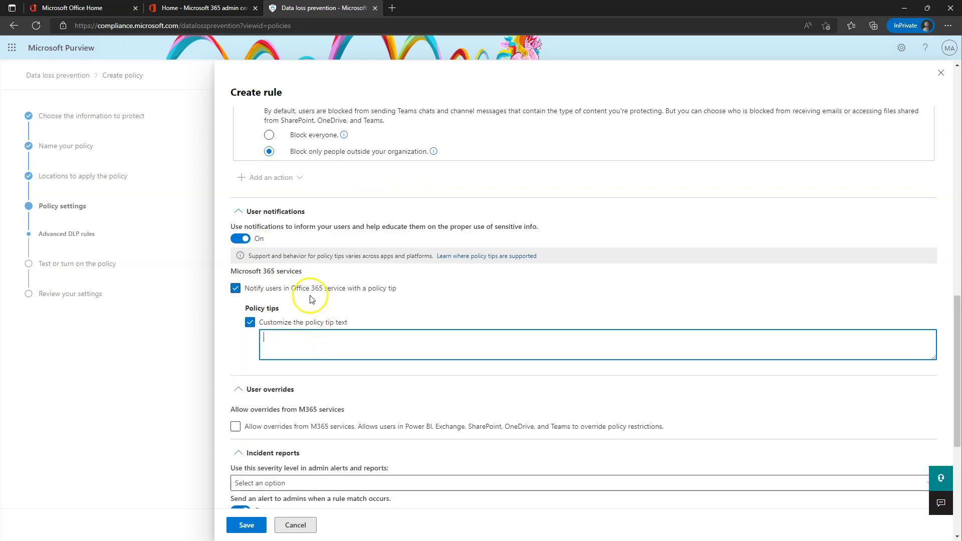
click(332, 344)
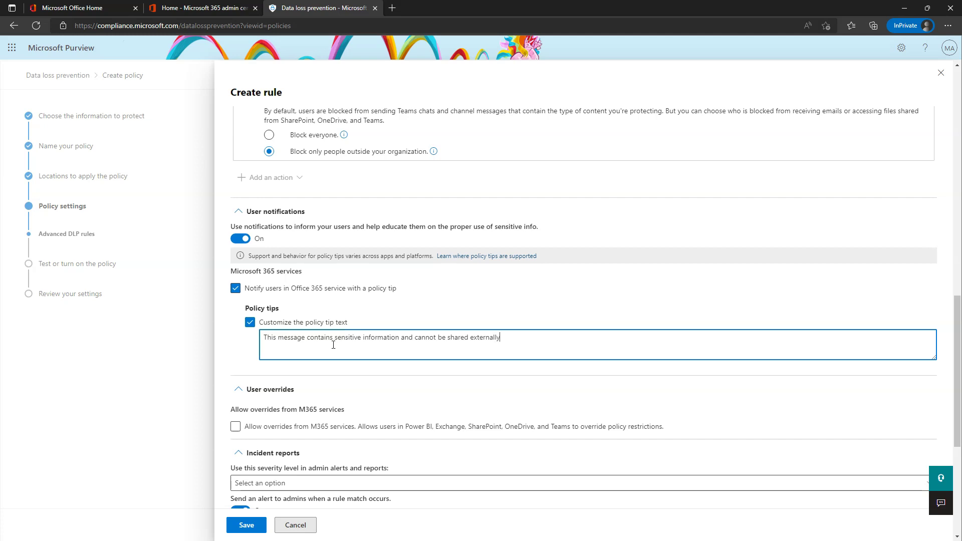
Allow overrides from M365 services with a required business justification, and set the incident severity level to Medium.
scroll(335, 342, down, 3)
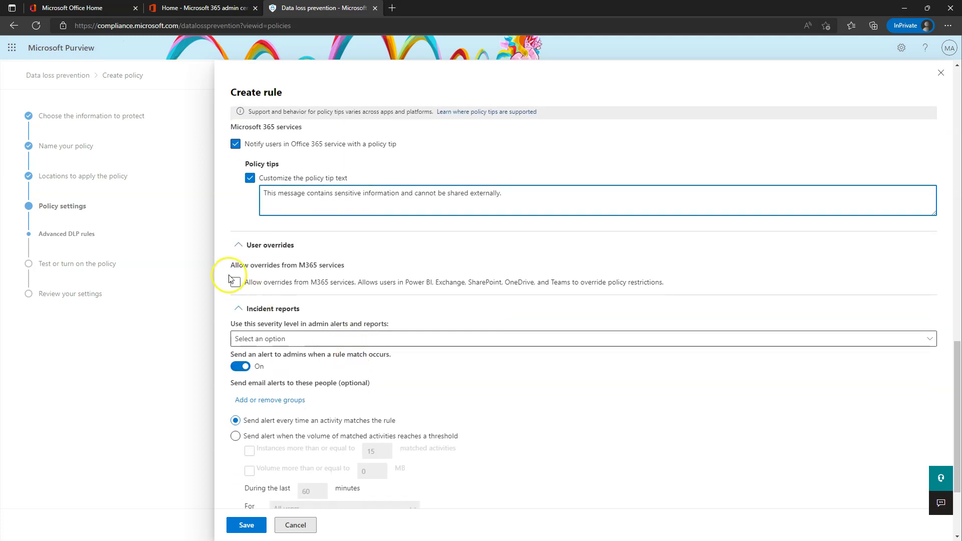
click(235, 283)
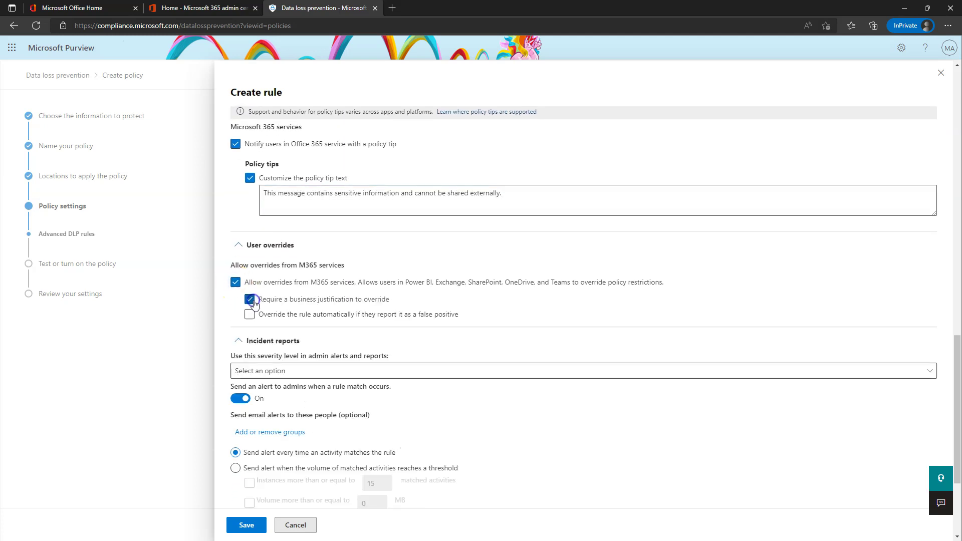
scroll(254, 302, down, 3)
click(286, 227)
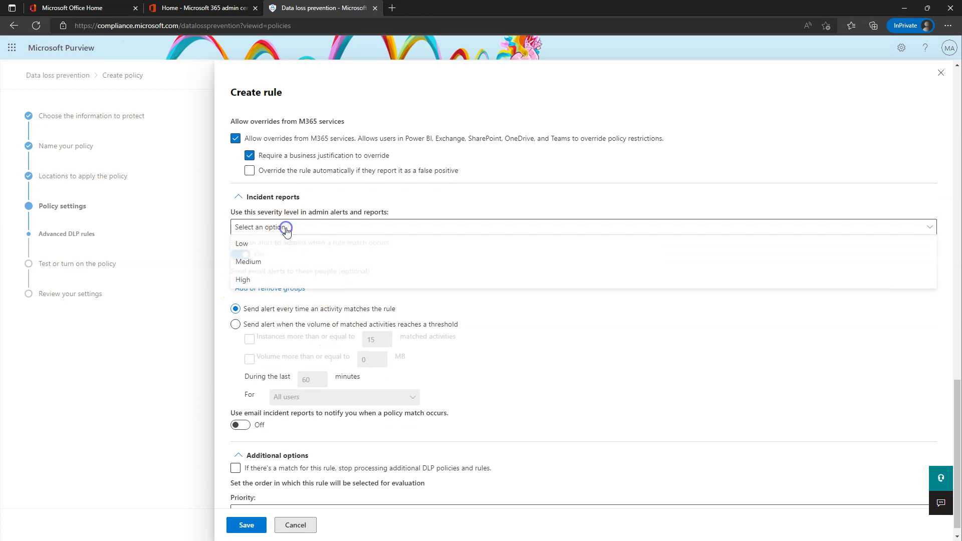
click(275, 263)
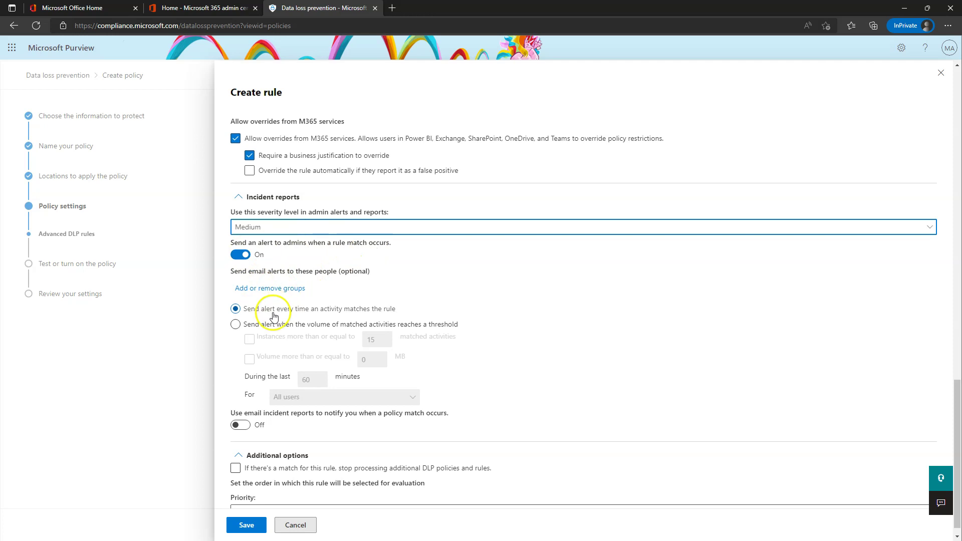
Turn on email incident reports and replace the SiteAdmin recipient with the administrator's personal user account.
click(241, 425)
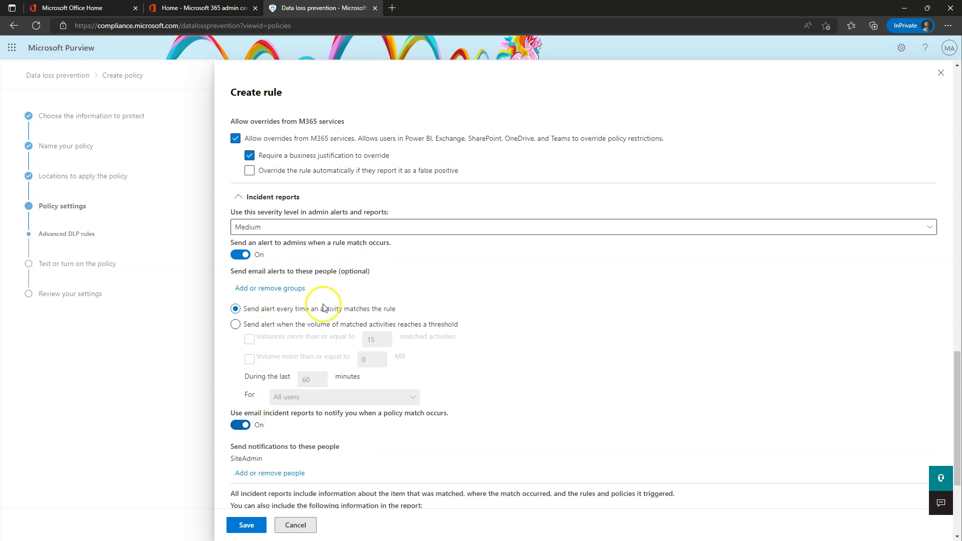
scroll(280, 386, down, 1)
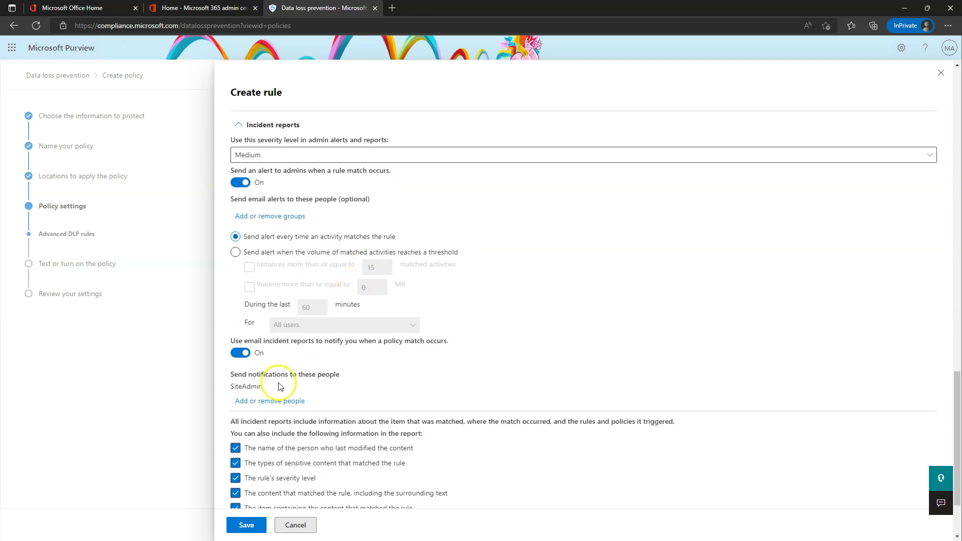
click(263, 400)
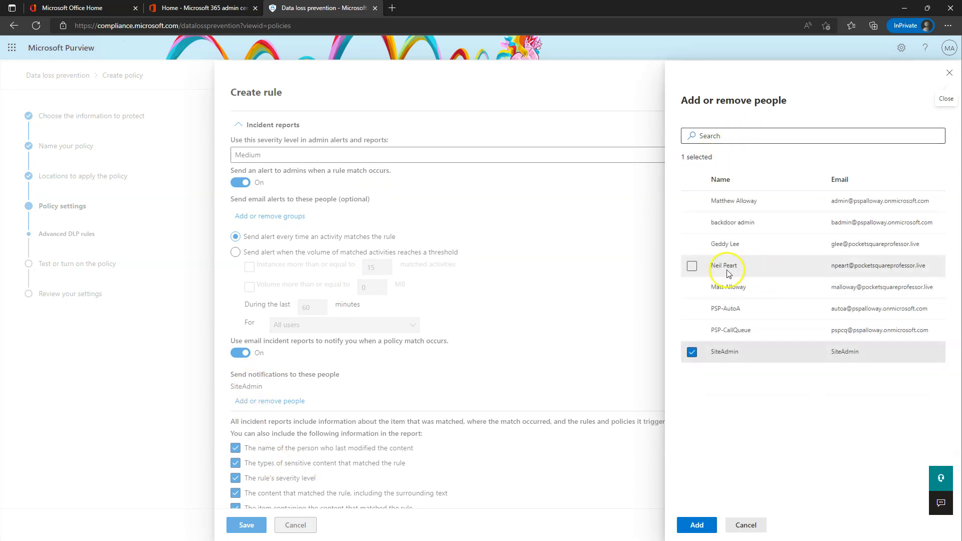
click(692, 287)
click(692, 353)
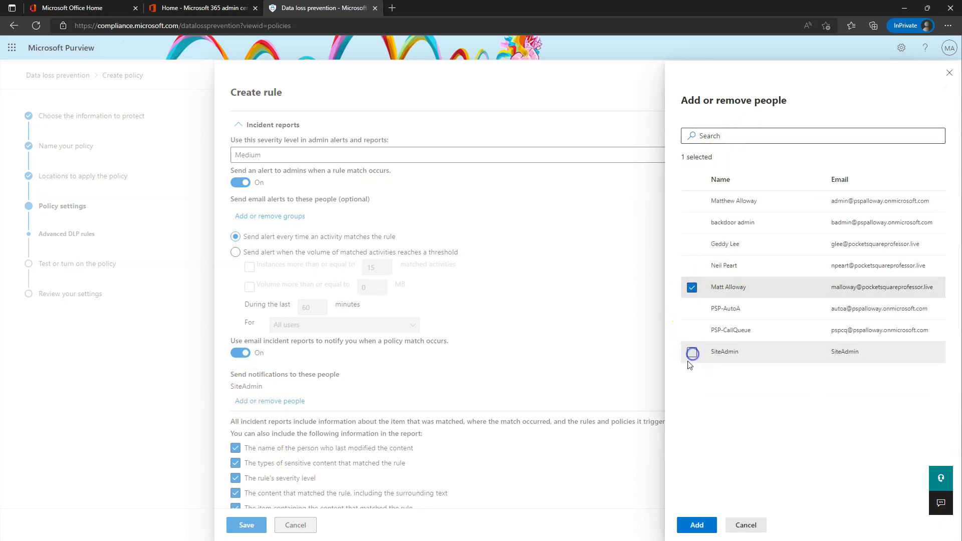
click(696, 525)
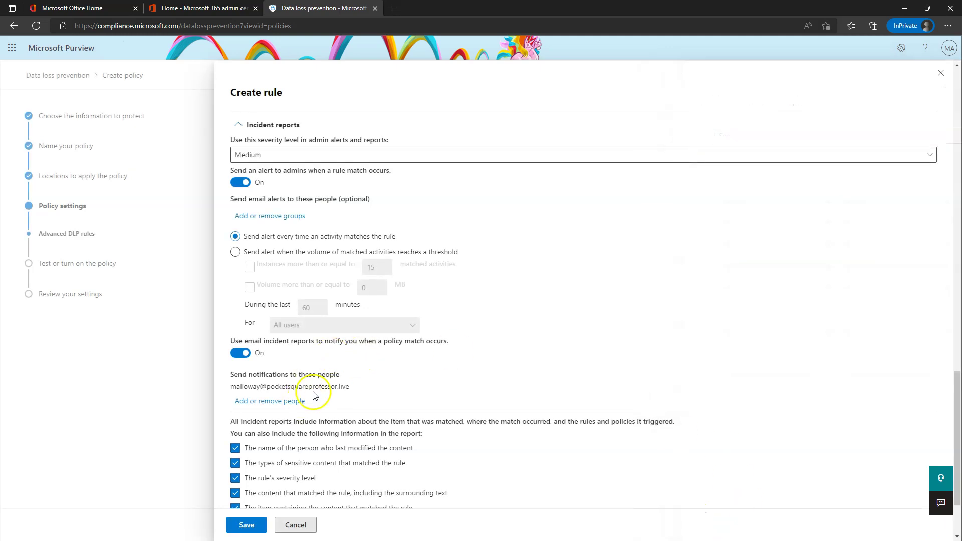
Review the Teams rule's conditions, actions, user notifications, overrides, incident report and additional option settings.
scroll(313, 395, down, 2)
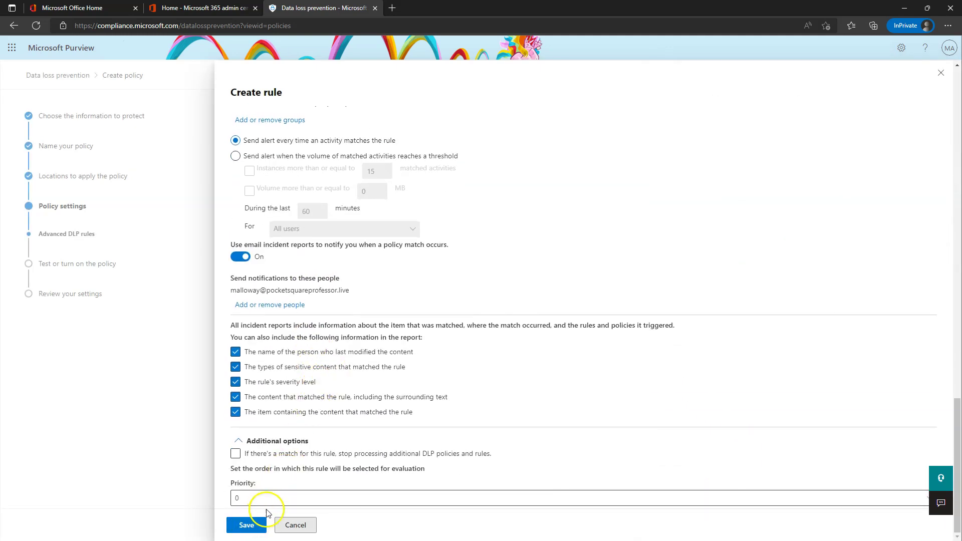
scroll(468, 366, up, 15)
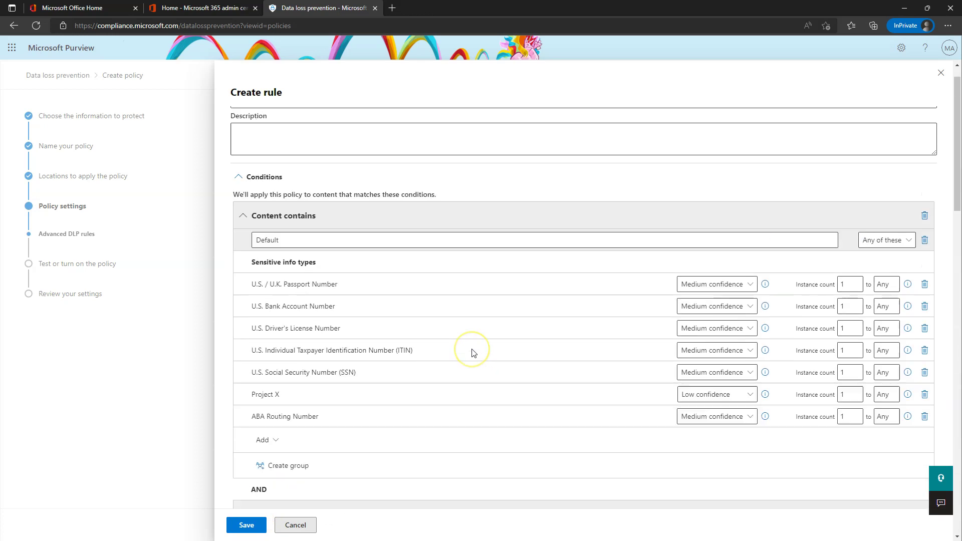
scroll(431, 316, down, 2)
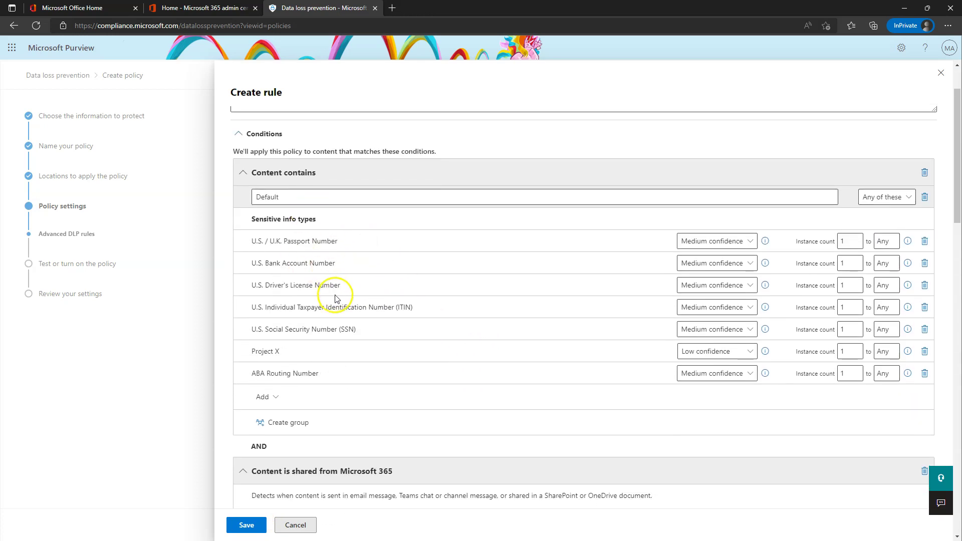
scroll(335, 299, down, 4)
scroll(350, 299, down, 5)
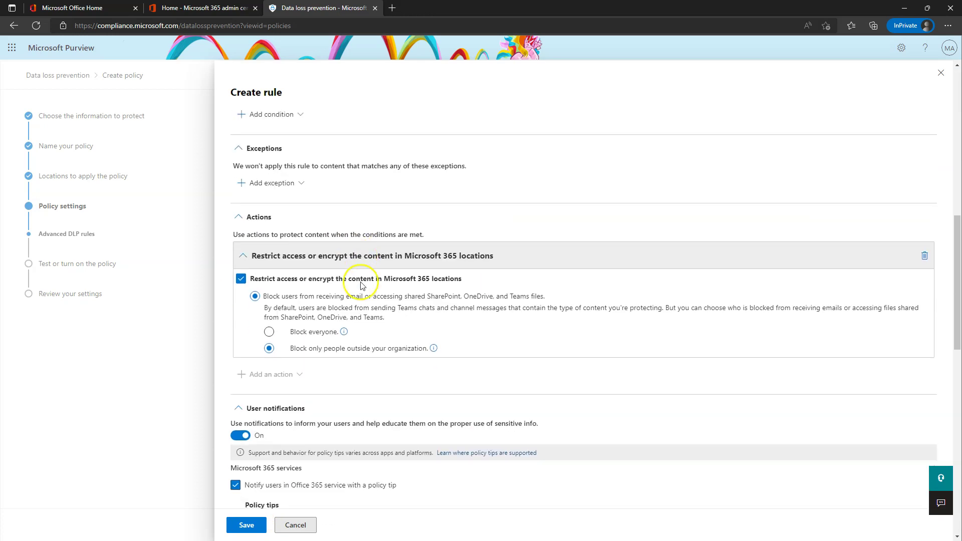
scroll(390, 282, down, 4)
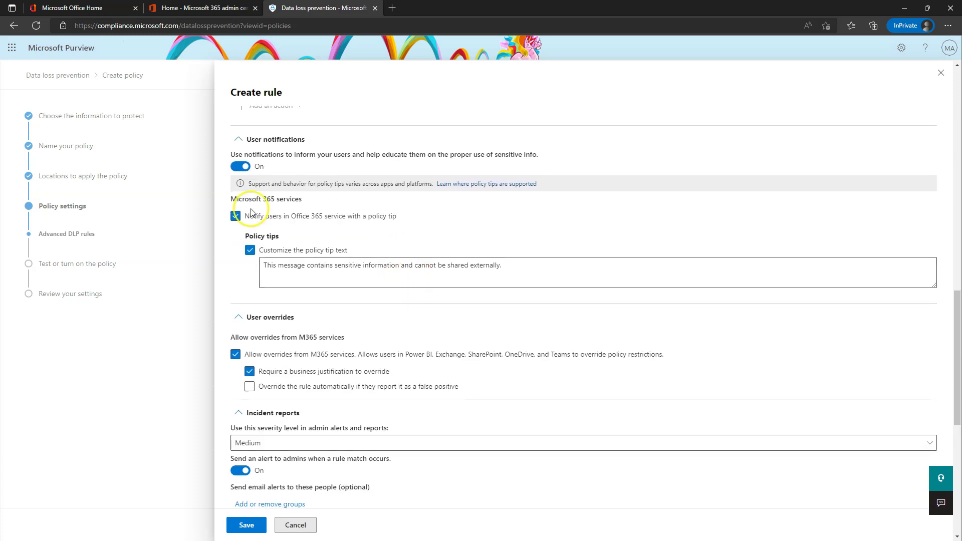
scroll(280, 389, down, 1)
scroll(279, 388, down, 2)
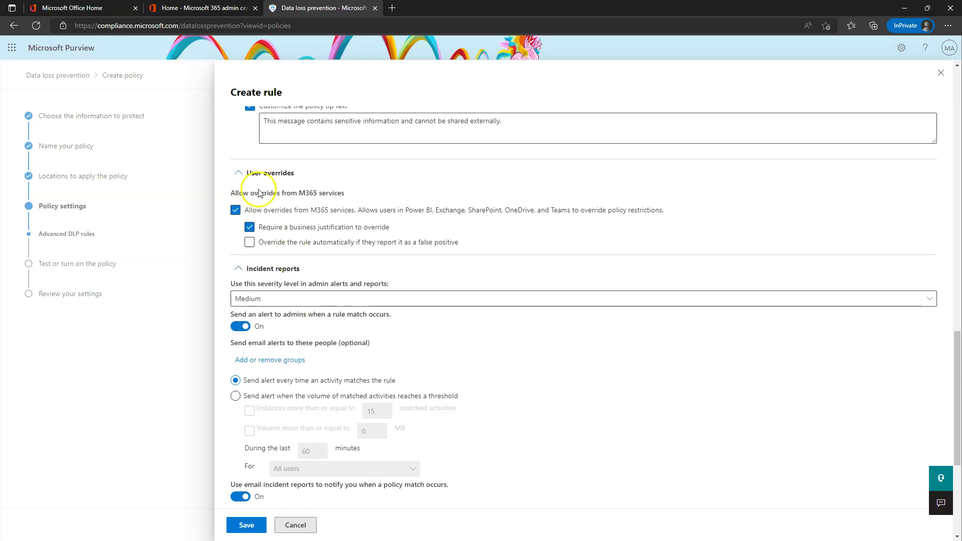
scroll(301, 256, down, 3)
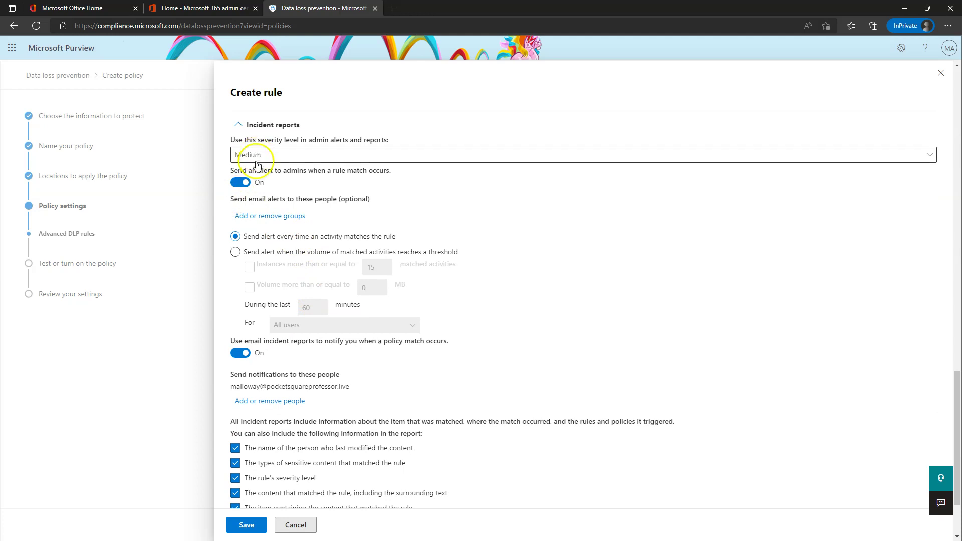
scroll(286, 433, down, 2)
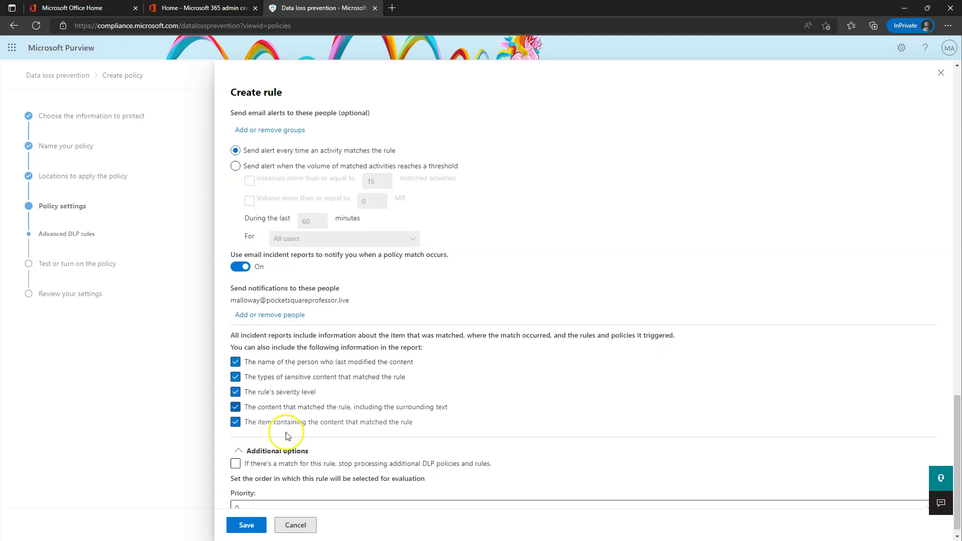
Save the rule and submit the Teams chats and channels policy, set to turn on after it's created.
click(247, 525)
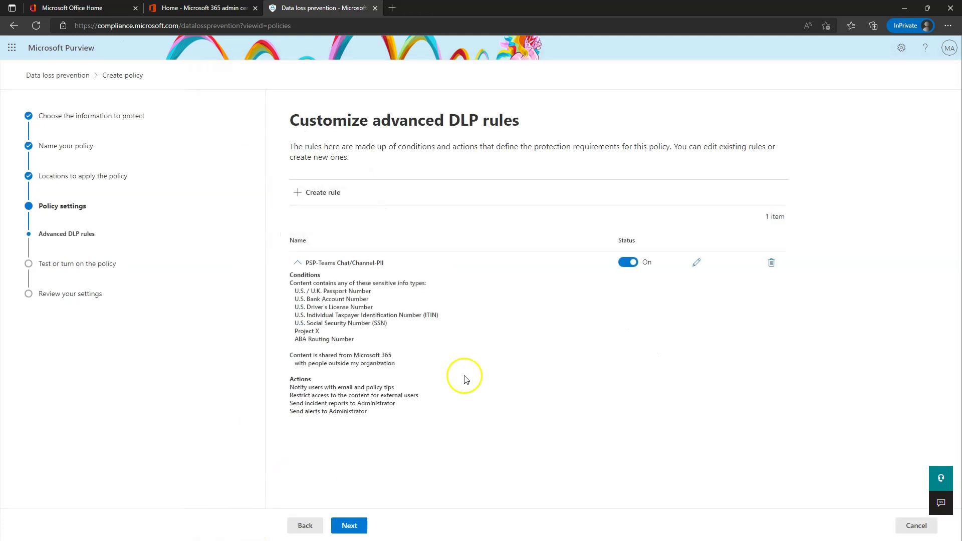
click(349, 526)
click(331, 209)
click(353, 526)
click(353, 526)
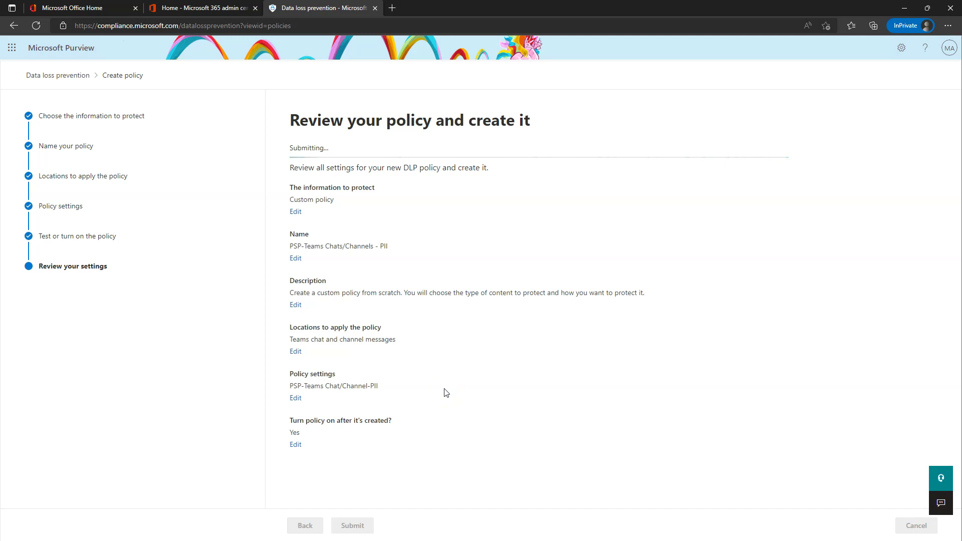
click(310, 526)
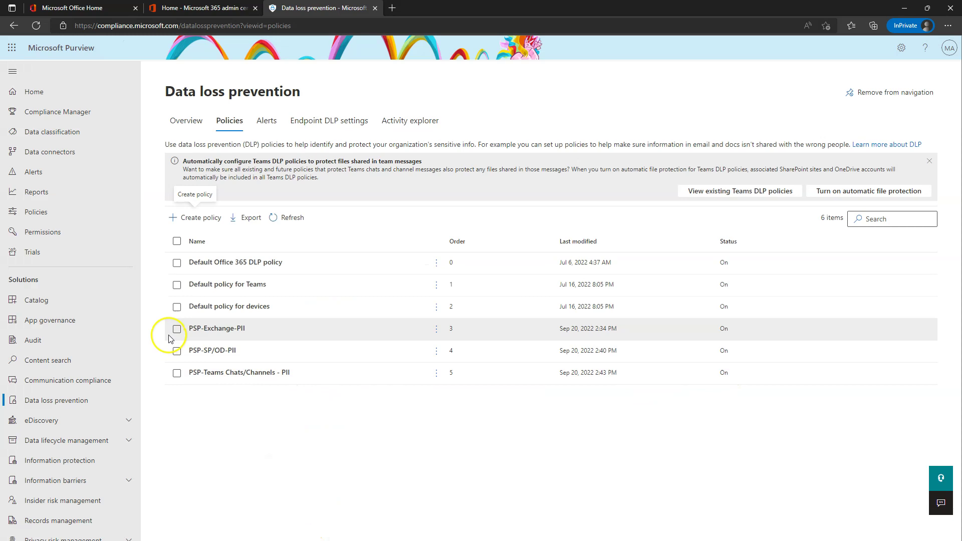
Delete the Default Office 365 DLP policy, Default policy for Teams and Default policy for devices.
click(176, 264)
click(177, 285)
click(176, 310)
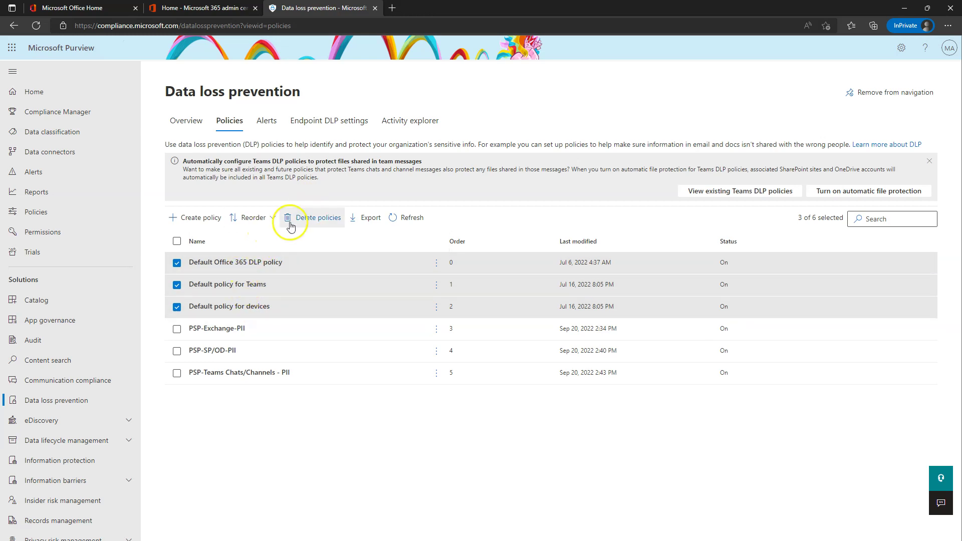
click(321, 219)
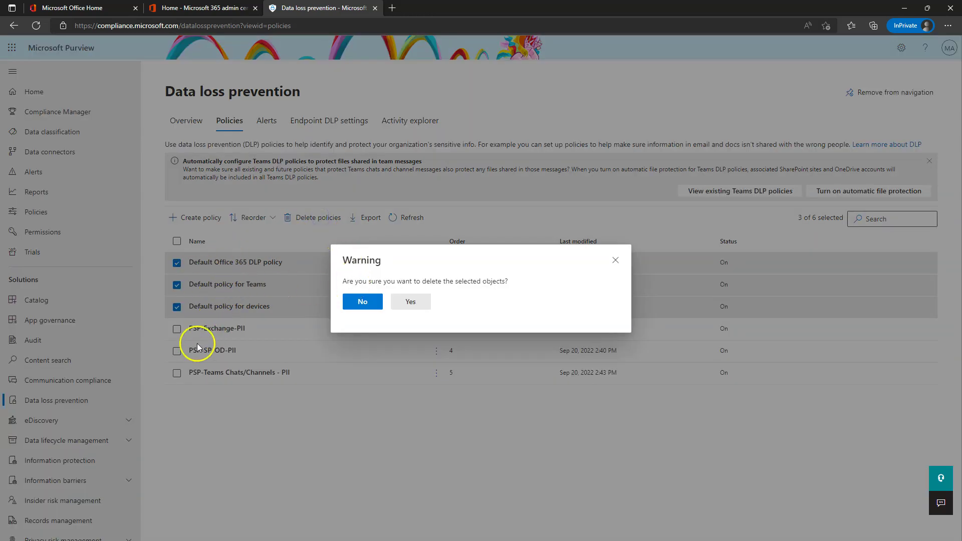
click(412, 303)
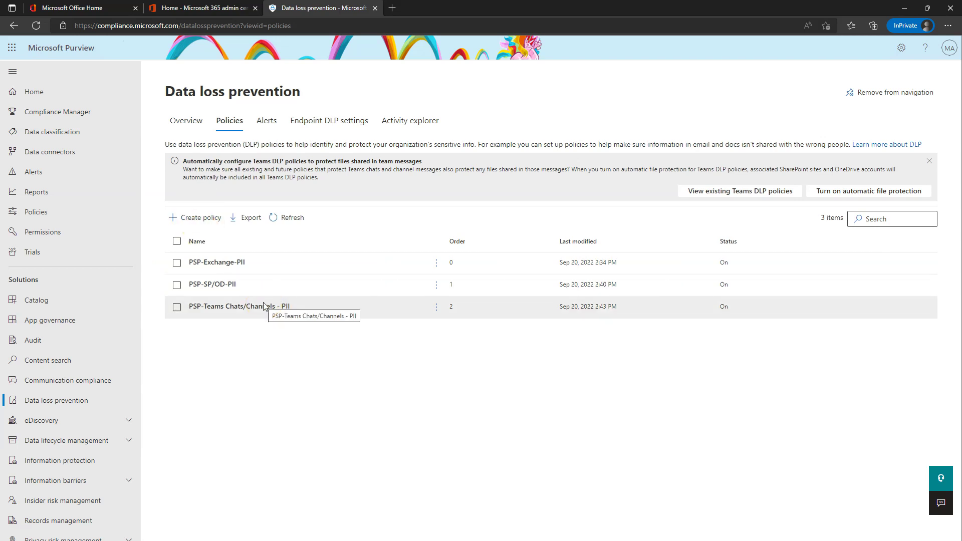
Start a new DLP policy from the Custom policy template and replace its default name with one beginning with "Cl".
click(202, 220)
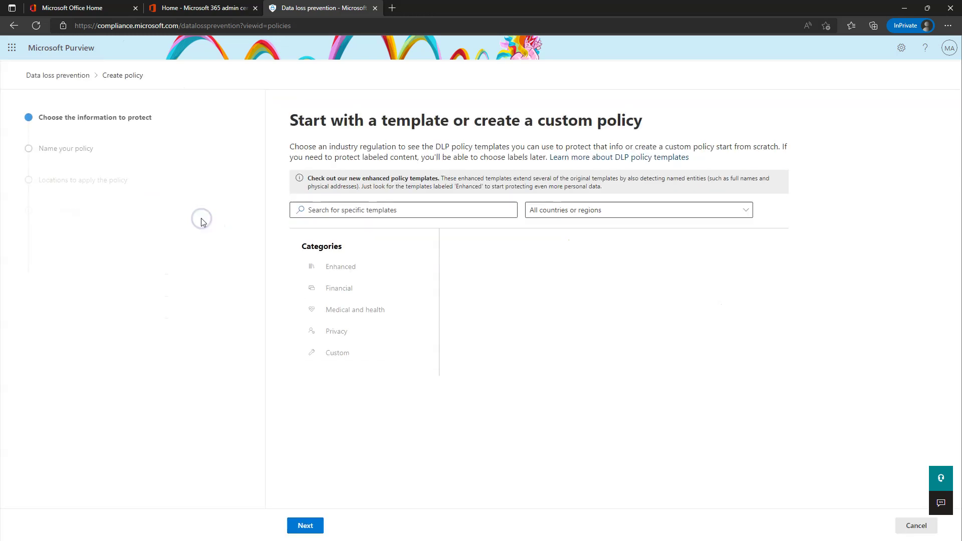
click(349, 354)
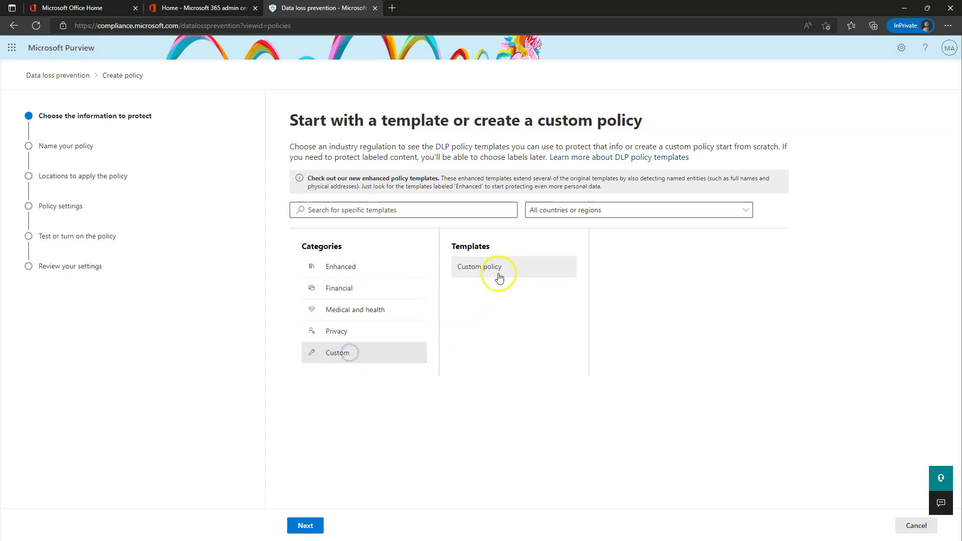
click(496, 269)
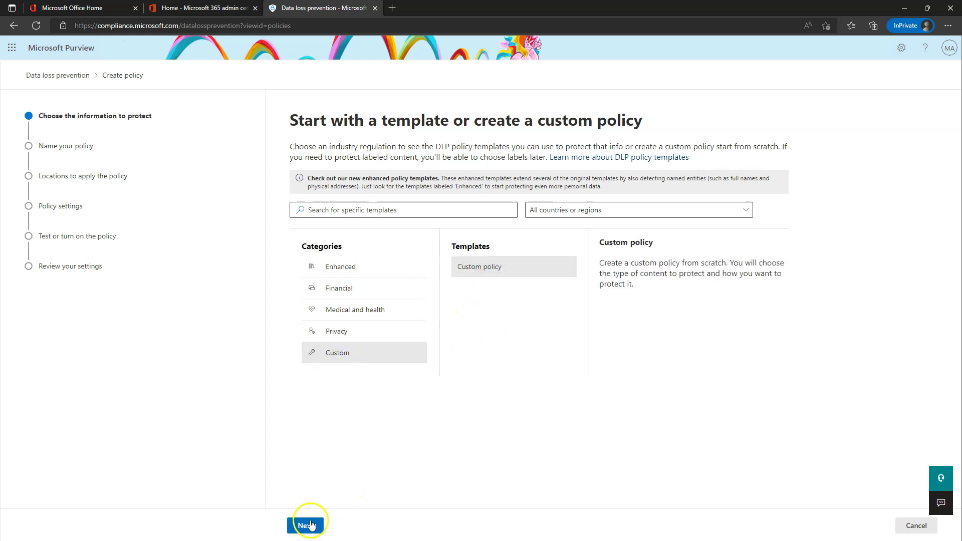
click(305, 526)
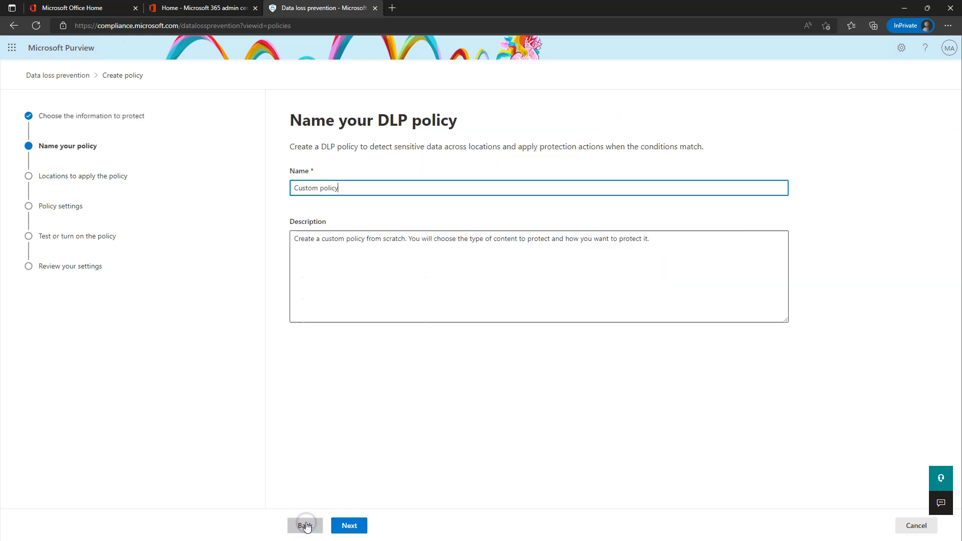
drag(375, 189, 215, 189)
text(Cl)
click(349, 525)
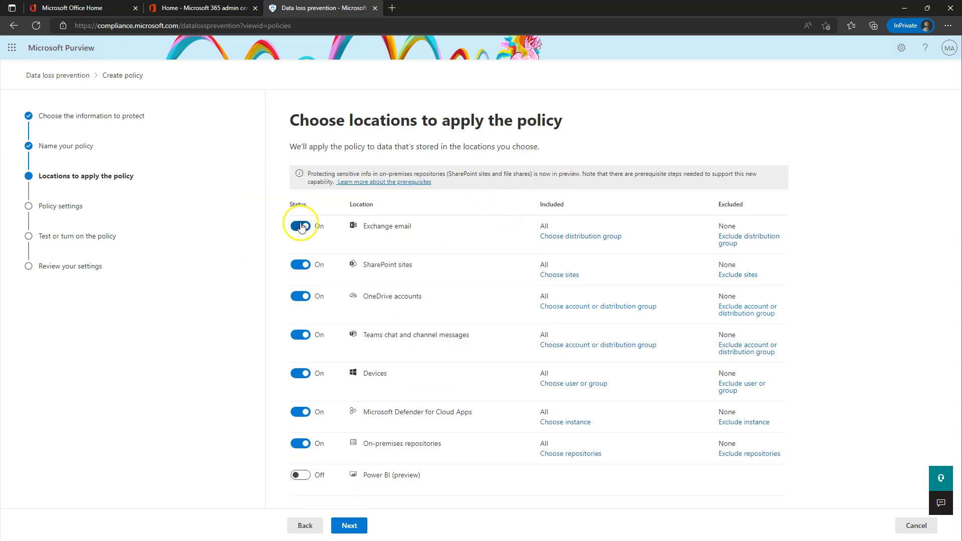
Apply the policy to Devices only, turning off Exchange, SharePoint, OneDrive, Teams, Defender for Cloud Apps and on-premises repositories.
click(299, 226)
click(301, 258)
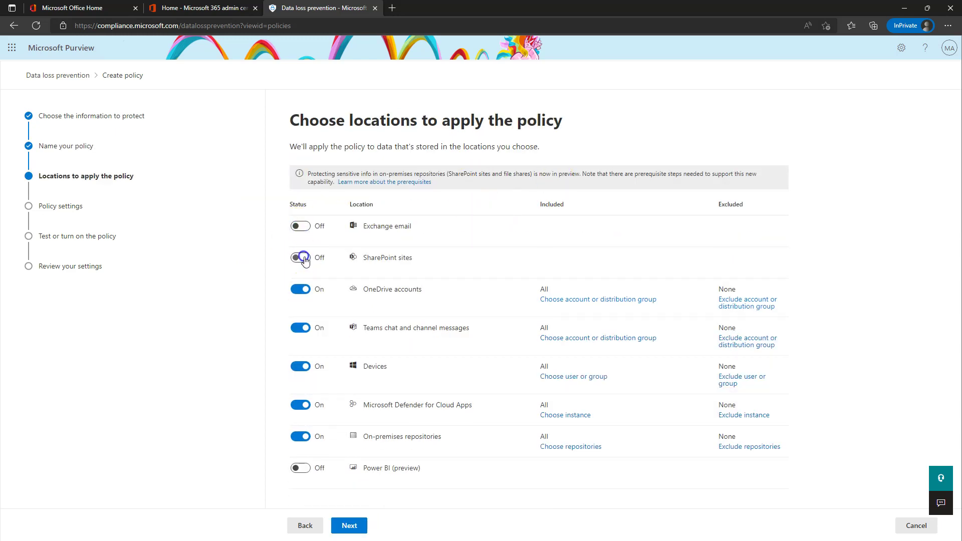
click(300, 289)
click(300, 321)
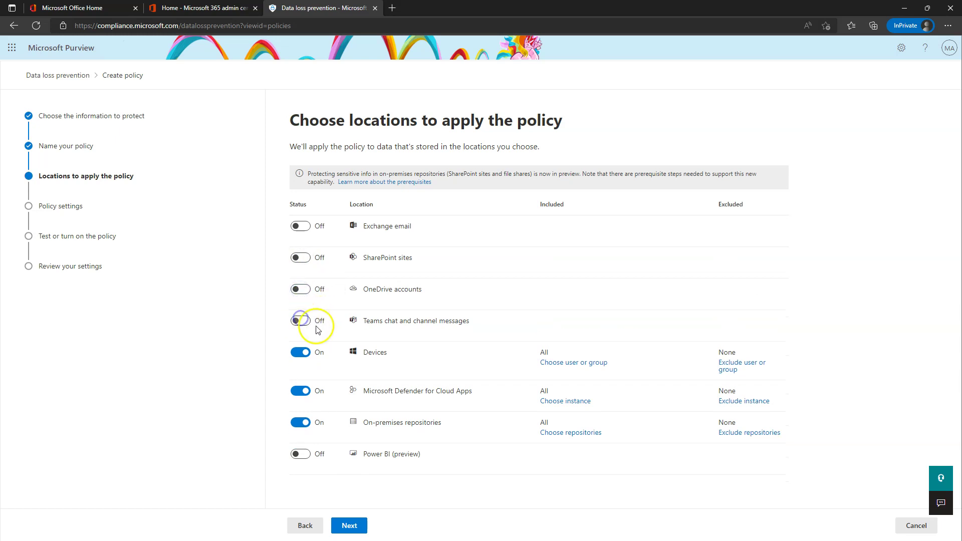
click(302, 391)
click(304, 425)
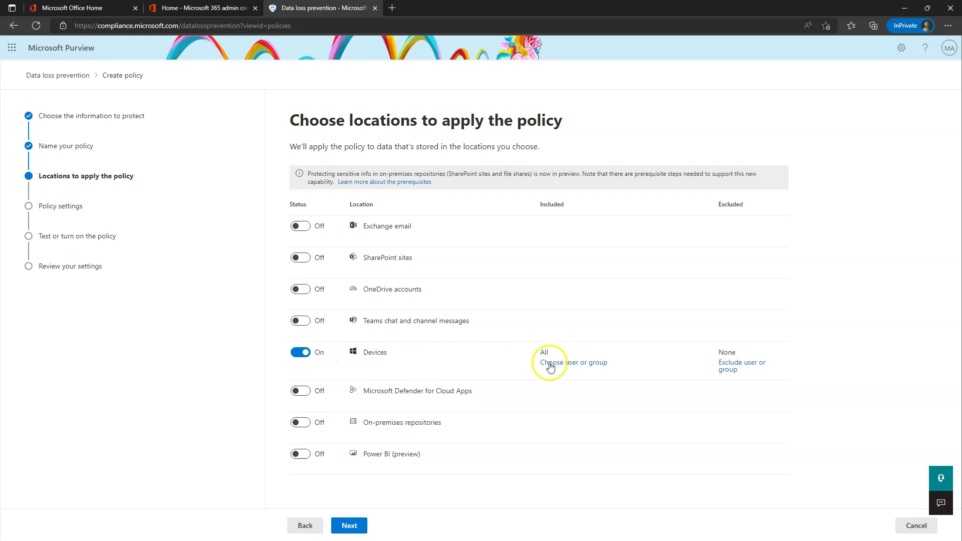
click(353, 530)
click(337, 534)
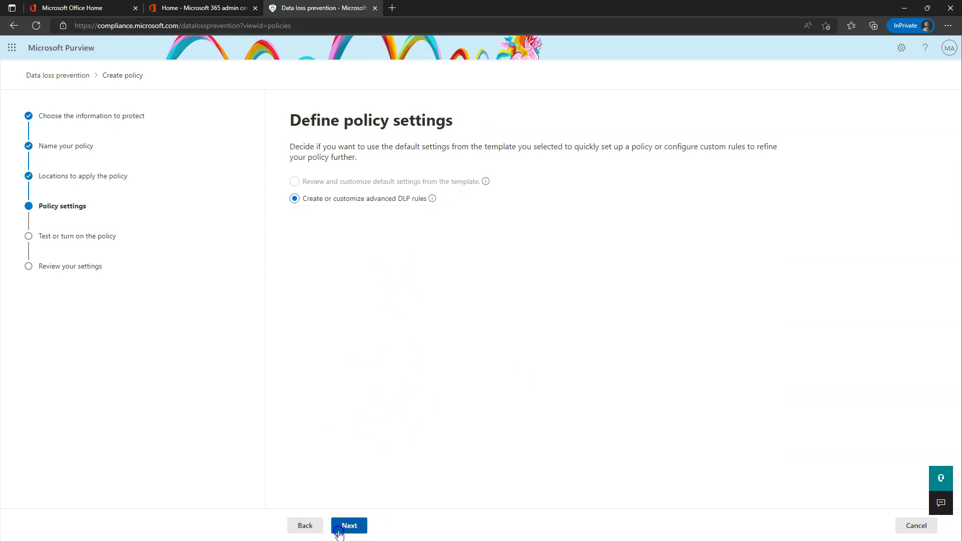
click(317, 530)
click(316, 531)
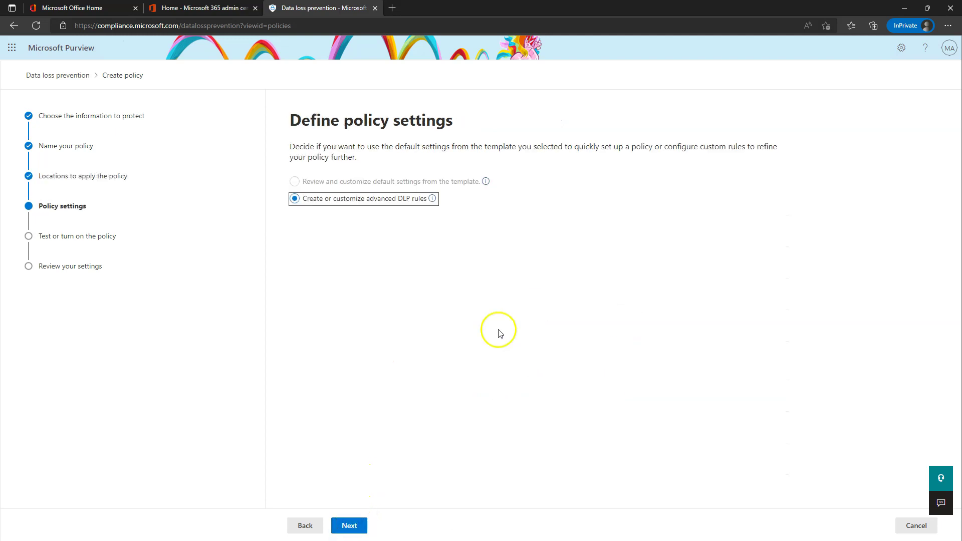
Proceed with advanced DLP rules and start a new rule named "Client-Test".
click(354, 529)
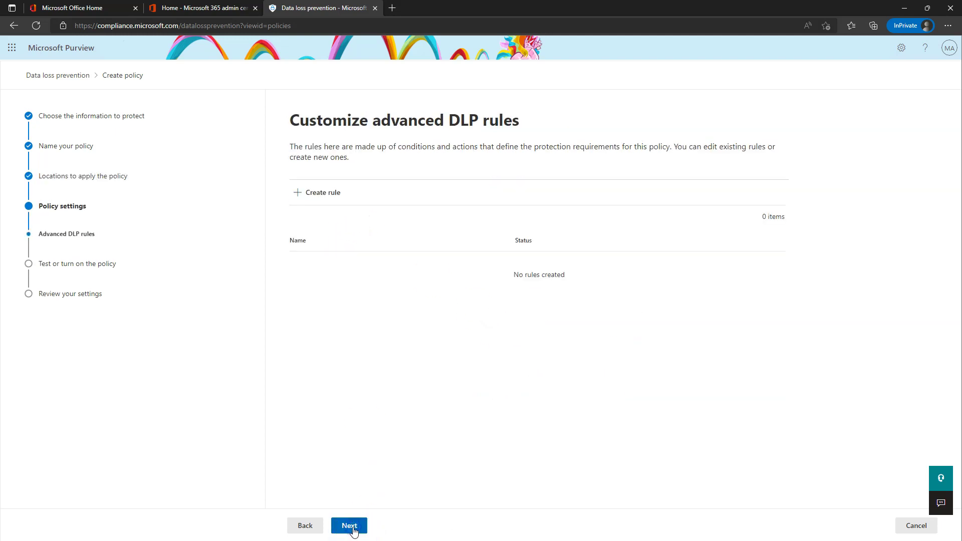
click(322, 194)
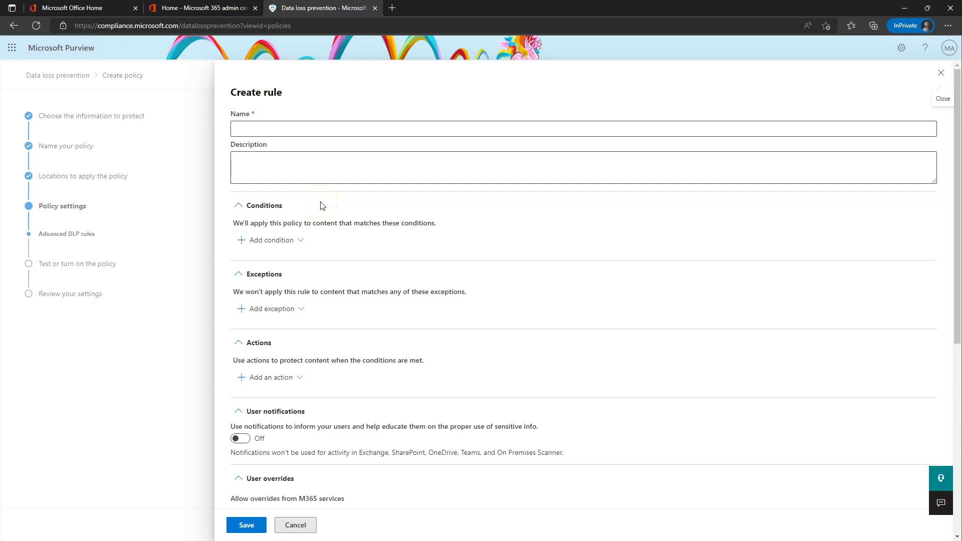
click(279, 128)
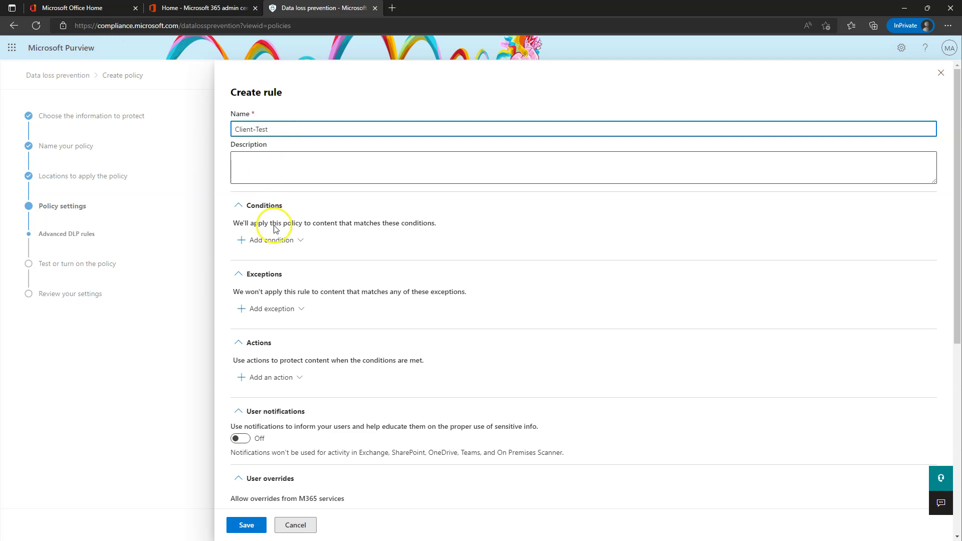
Add a Content contains condition based on sensitive info types and select ABA Routing Number and Project X.
click(271, 240)
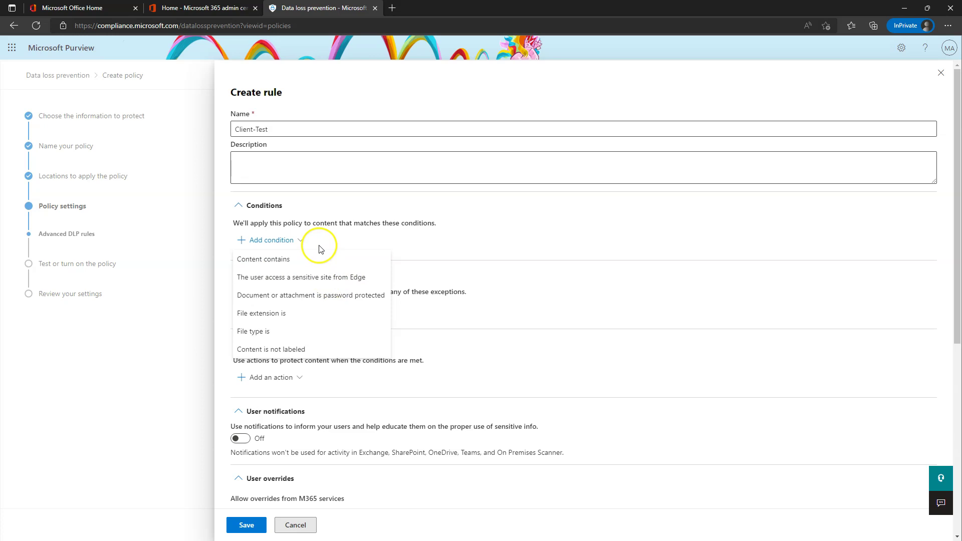
click(266, 261)
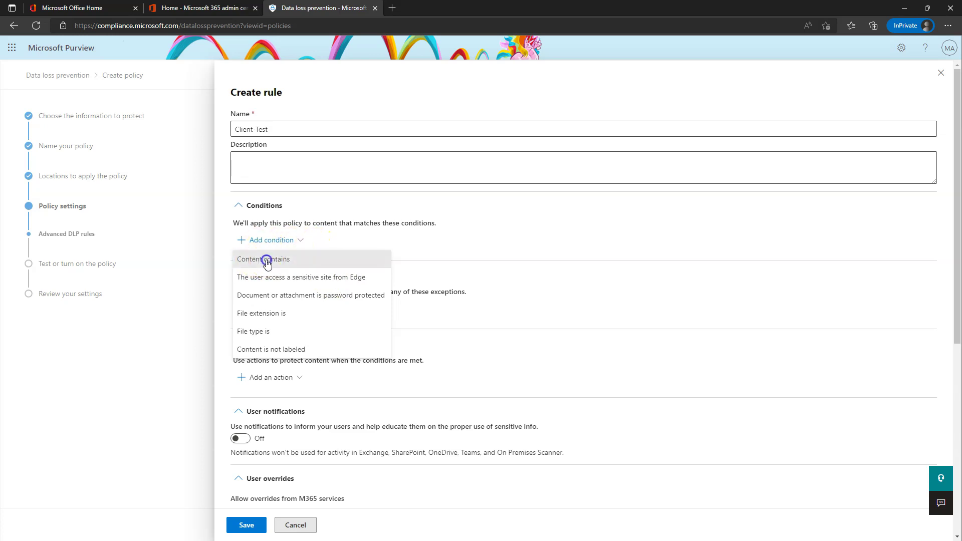
click(265, 292)
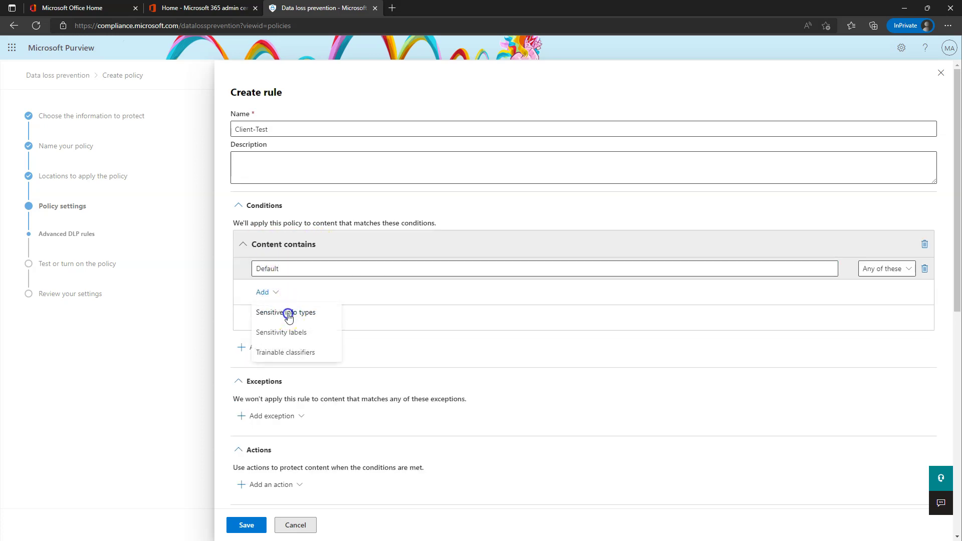
click(288, 313)
click(692, 201)
click(733, 135)
text(project x)
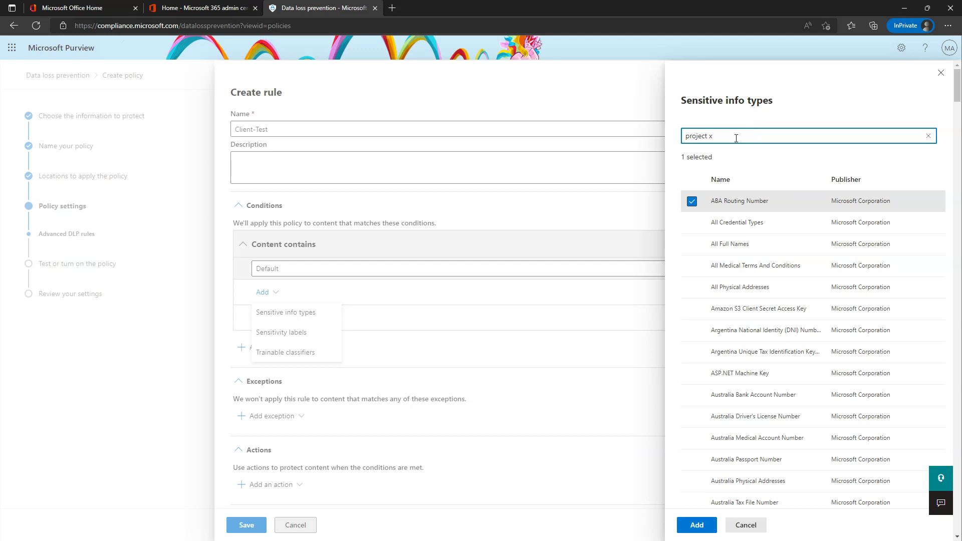
click(692, 201)
Add the U.S. sensitive info types for passport, bank account, driver's license, ITIN and Social Security numbers to the selection and include them in the condition.
click(750, 139)
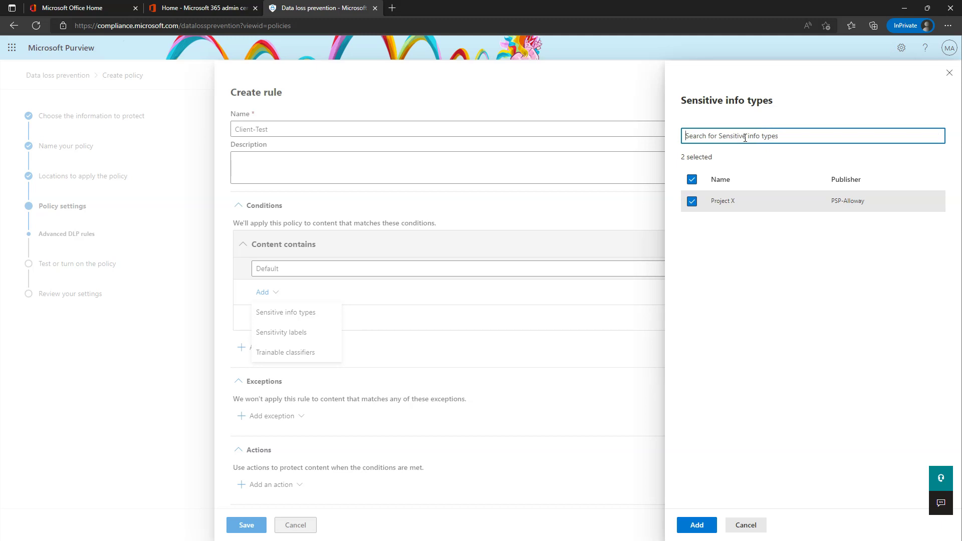
text(u.s.)
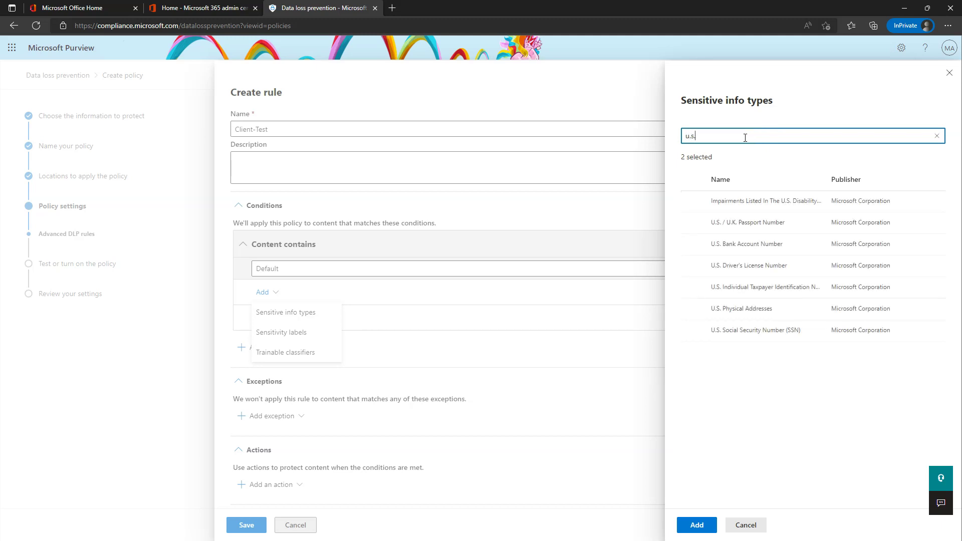
click(692, 223)
click(692, 244)
click(692, 266)
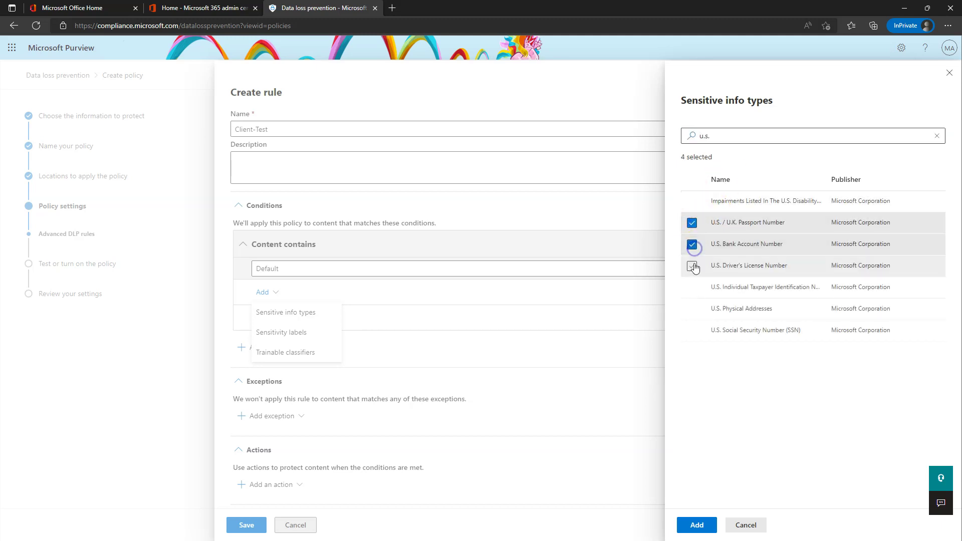
click(693, 286)
click(692, 330)
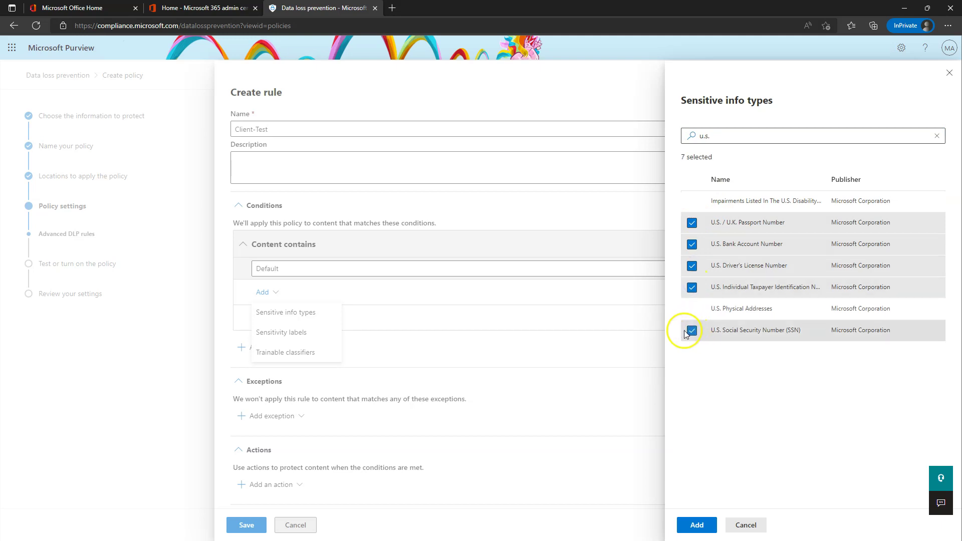
click(696, 526)
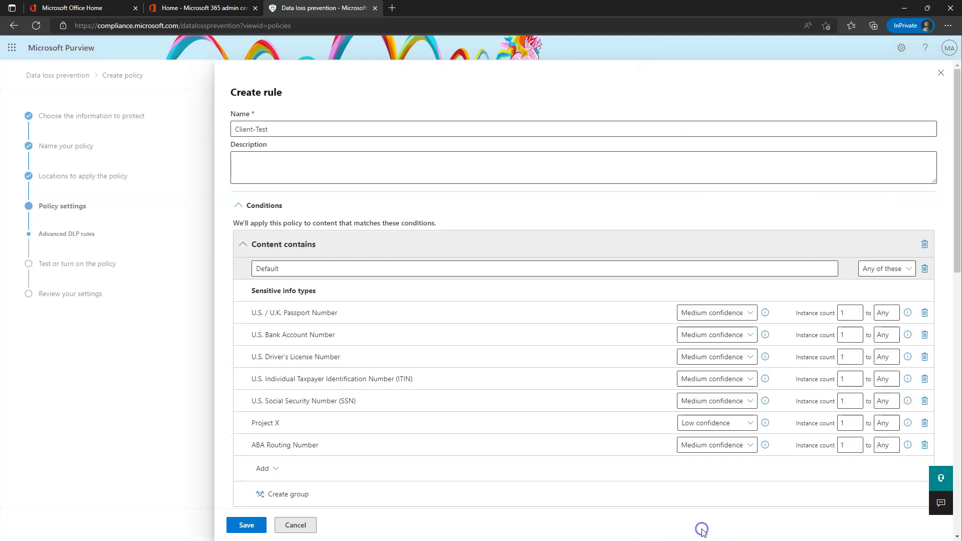
scroll(626, 328, down, 5)
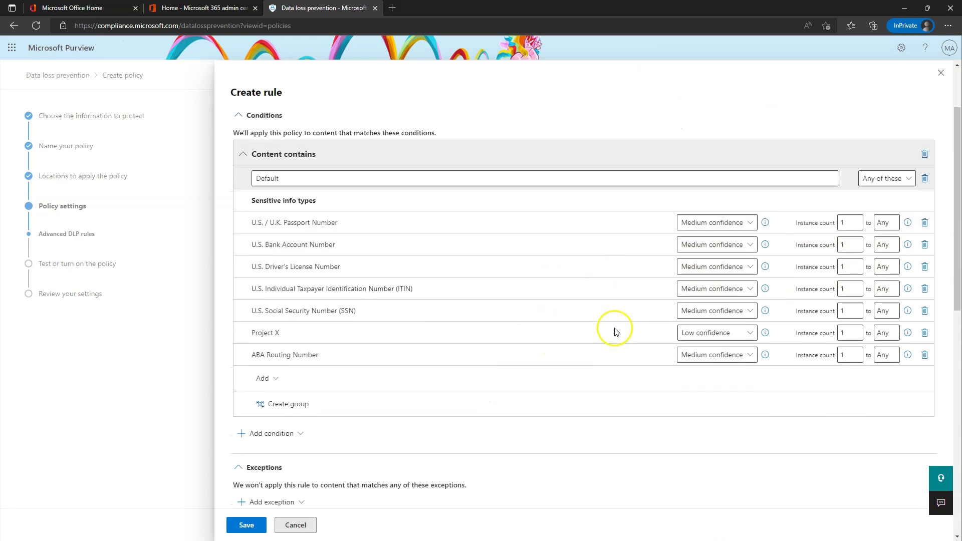
click(277, 243)
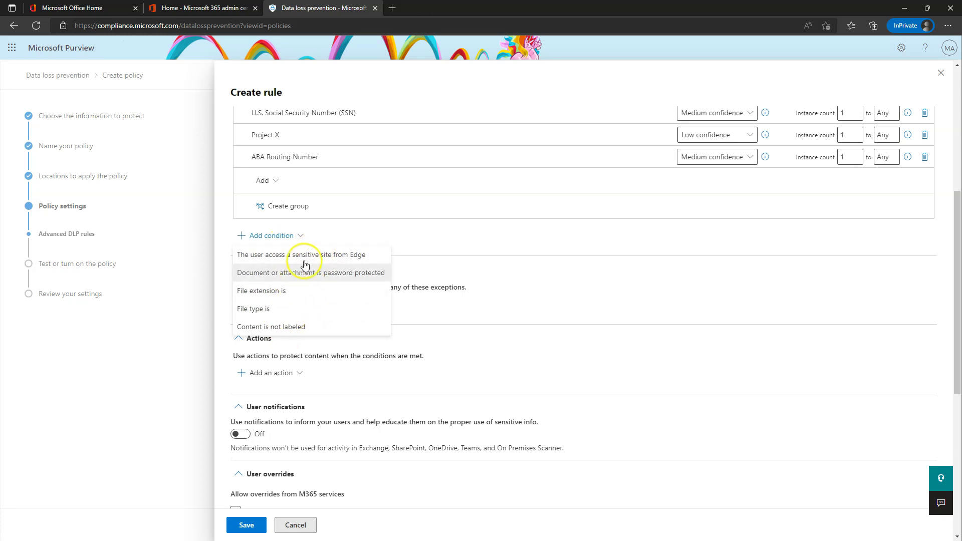
scroll(562, 240, up, 6)
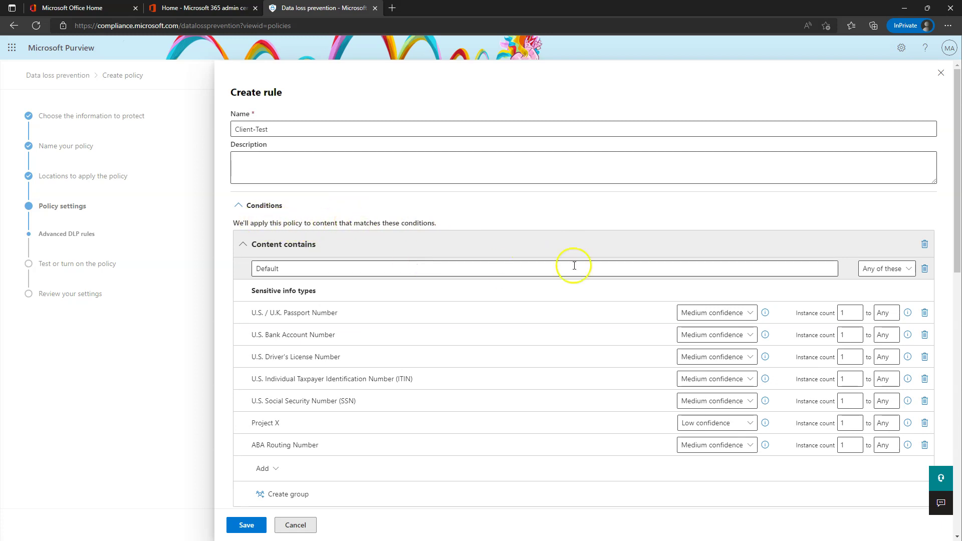
Add the rule action Audit or restrict activities on devices.
scroll(371, 386, down, 4)
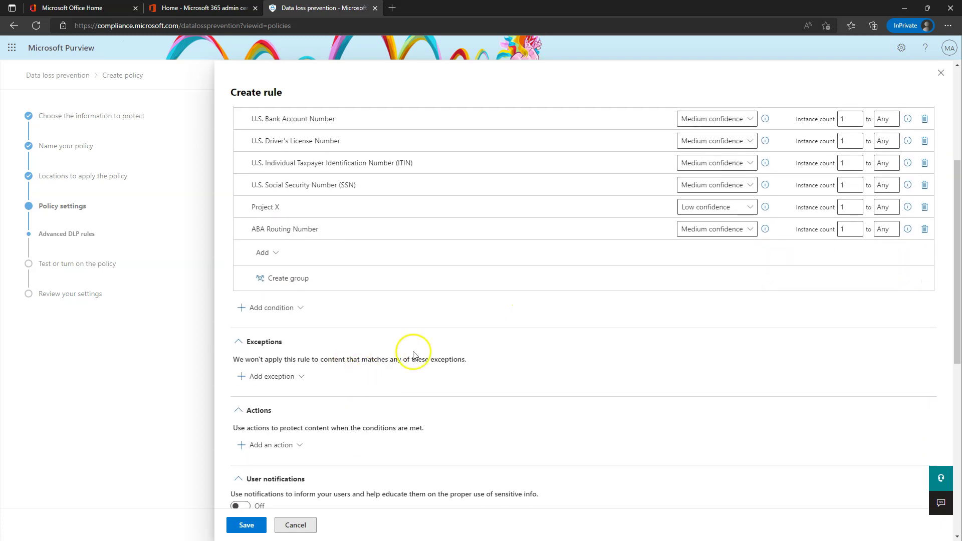
scroll(421, 312, down, 1)
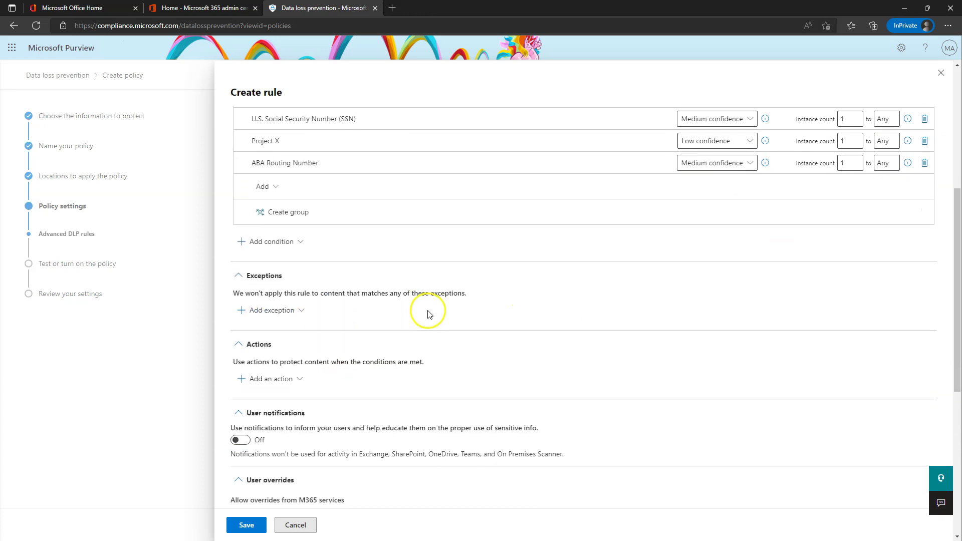
scroll(428, 314, down, 2)
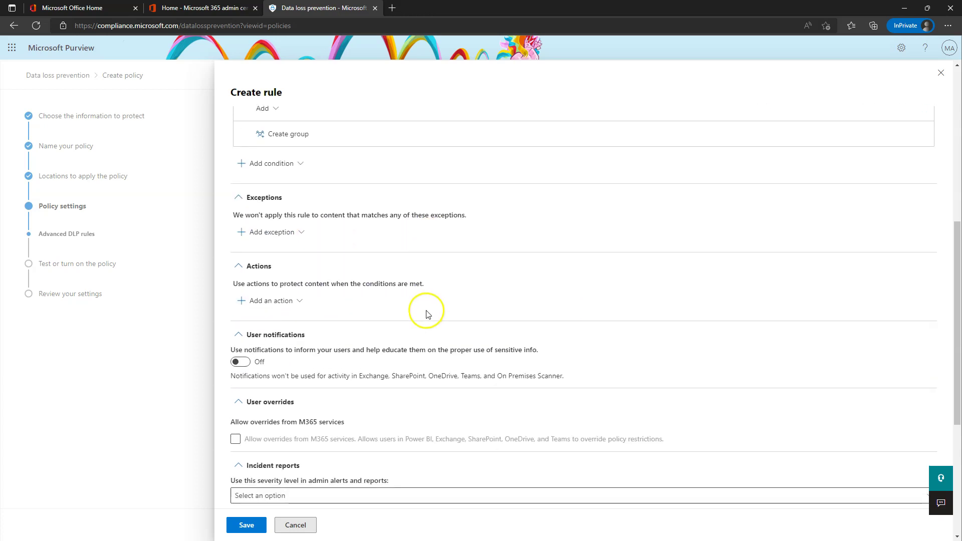
click(269, 302)
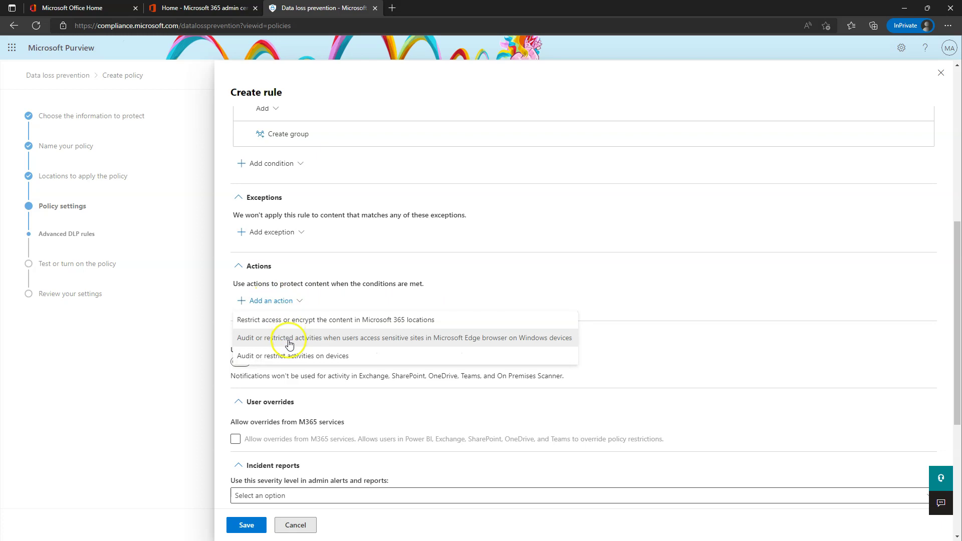
click(295, 323)
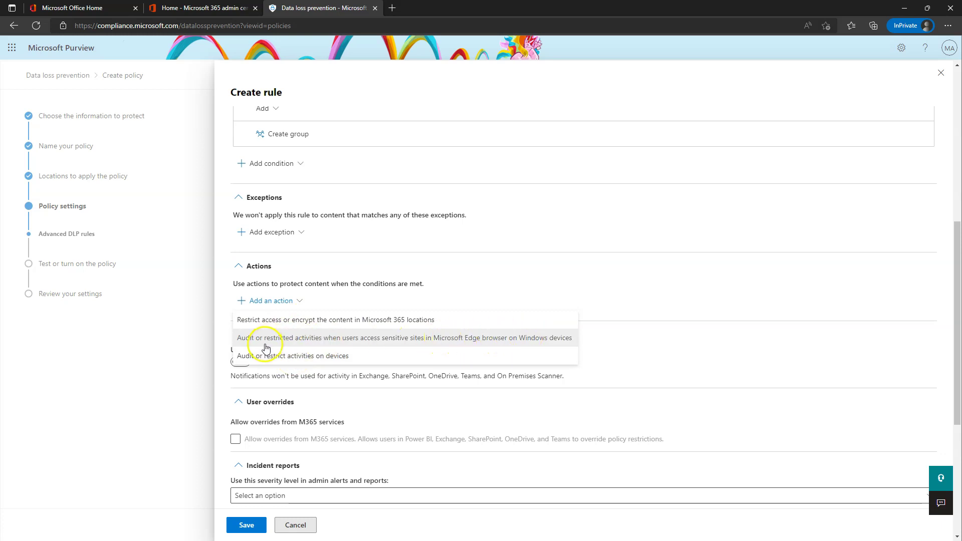
click(310, 356)
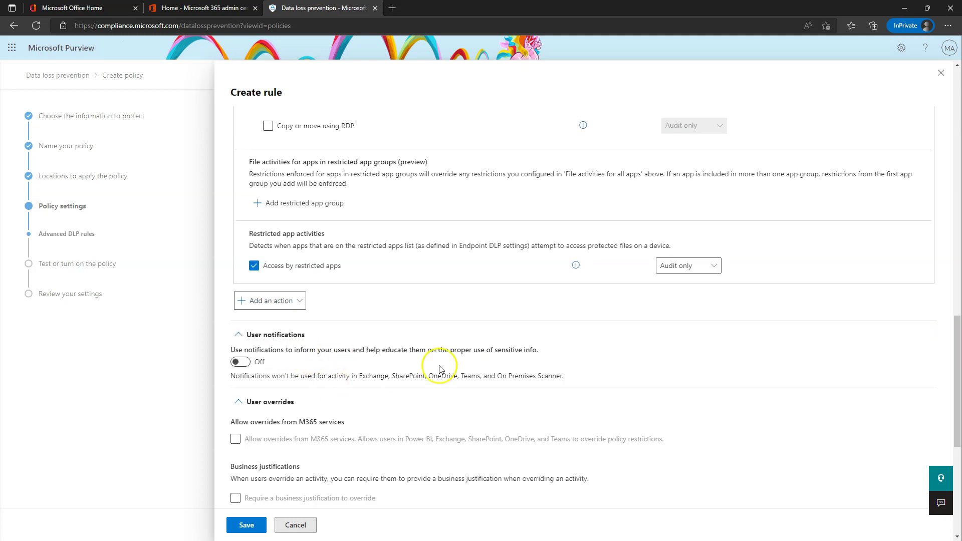
Review the enforcement options for uploads to restricted cloud service domains or access from unallowed browsers.
scroll(443, 351, up, 4)
scroll(323, 366, up, 5)
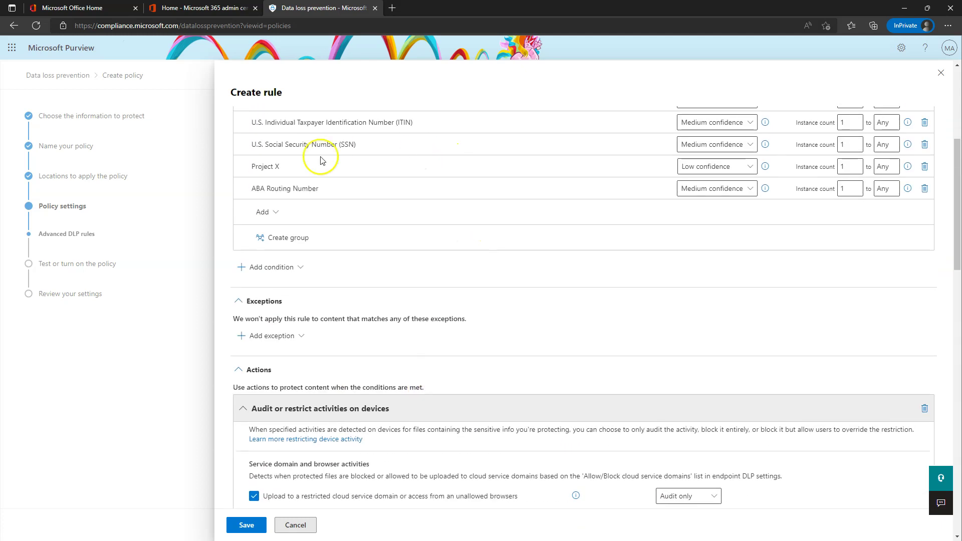
scroll(318, 157, down, 5)
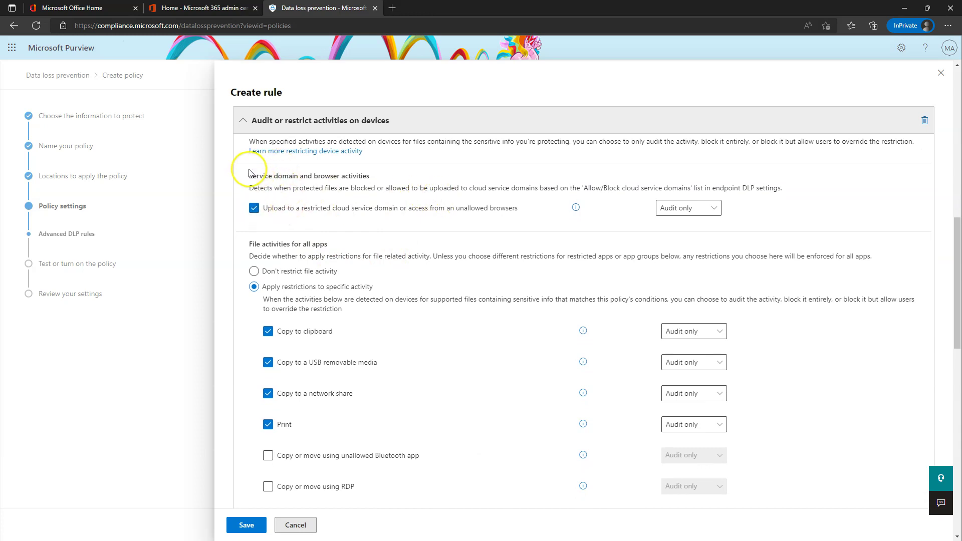
drag(246, 176, 391, 177)
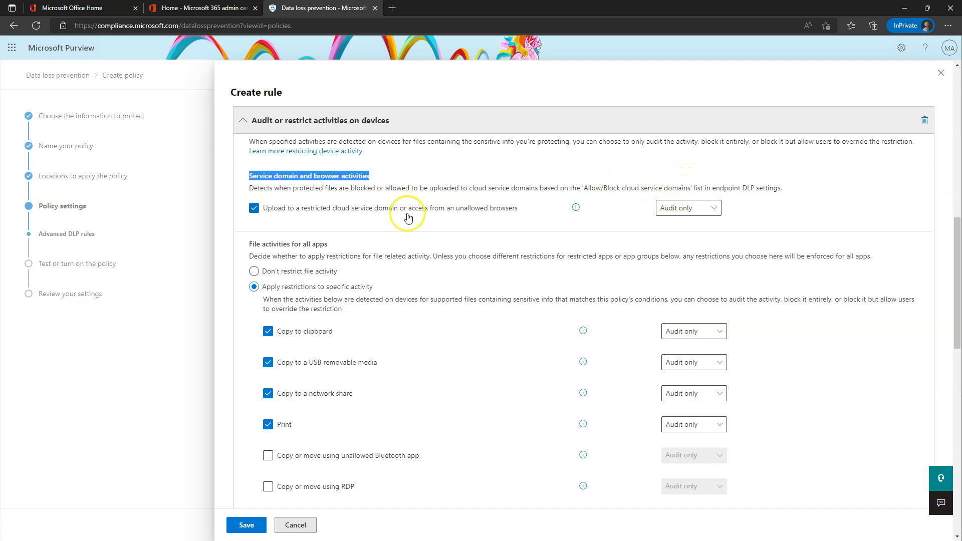
click(701, 210)
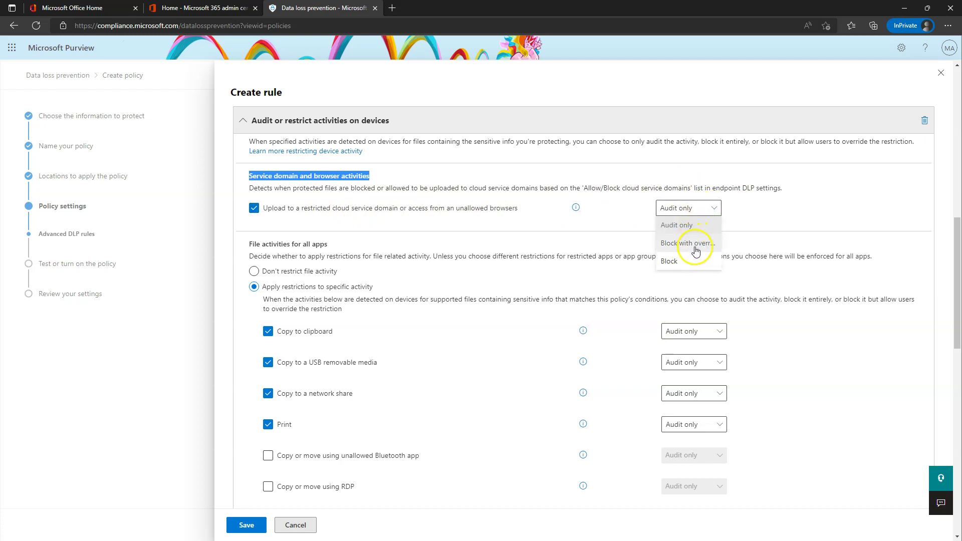
click(606, 211)
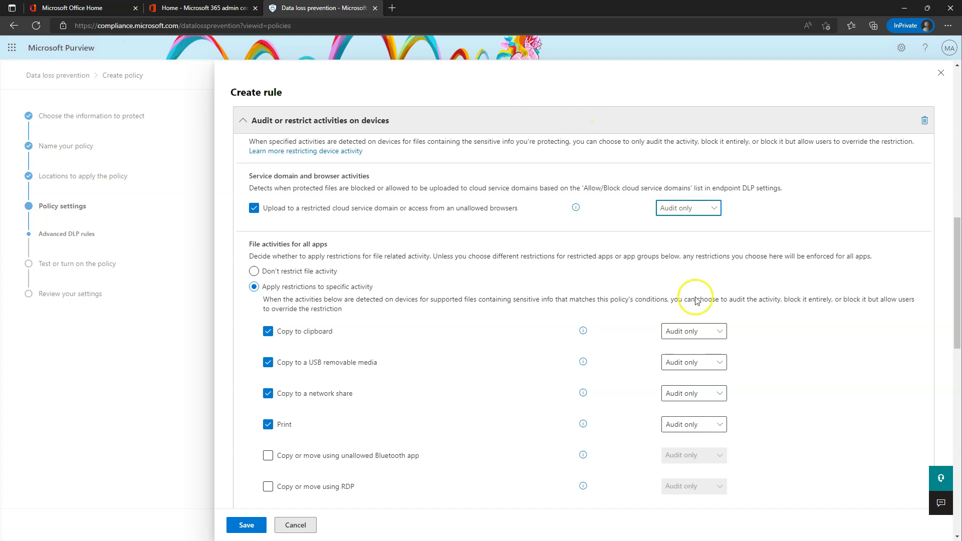
Include copying or moving via unallowed Bluetooth apps and via RDP among the restricted file activities.
scroll(304, 207, down, 1)
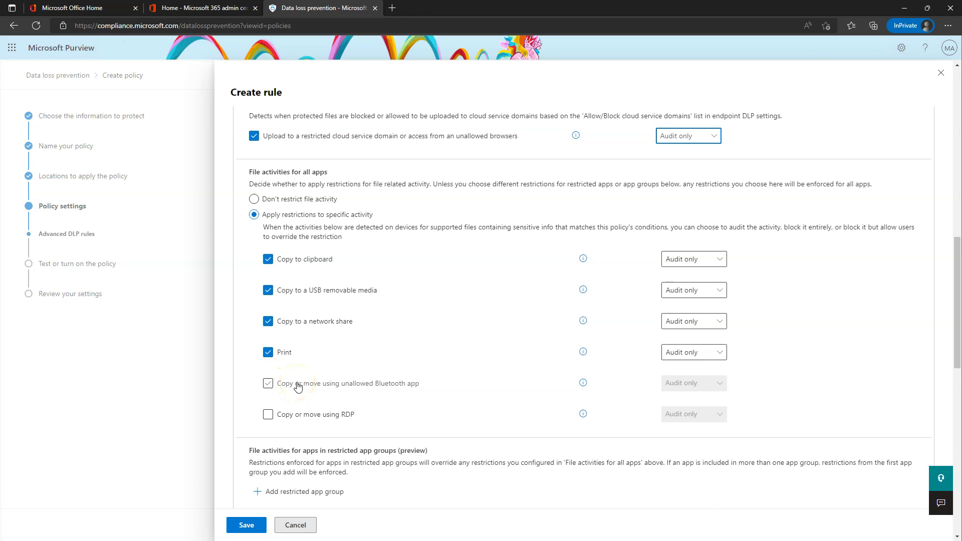
click(323, 384)
click(284, 416)
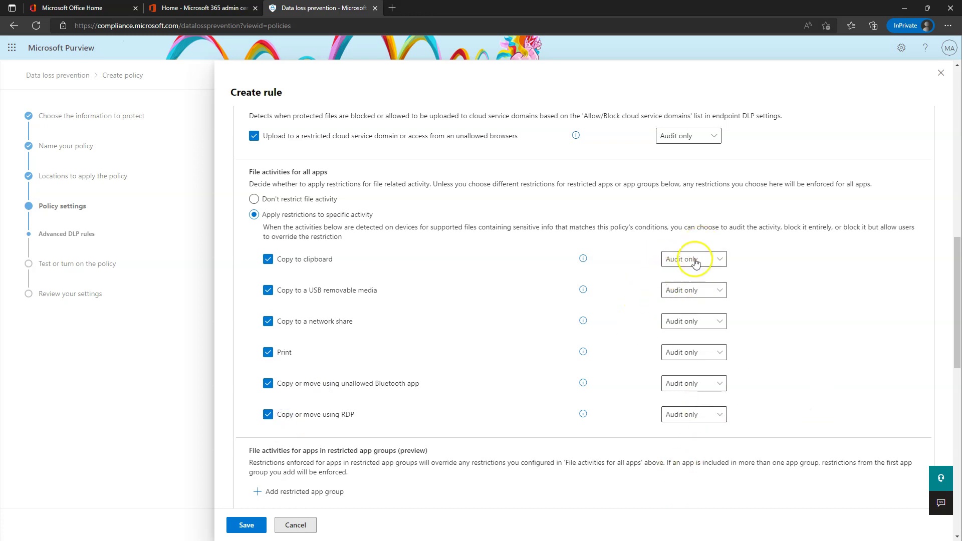
Turn on user notifications and show endpoint device users a policy tip notification when an activity is restricted.
scroll(481, 303, down, 4)
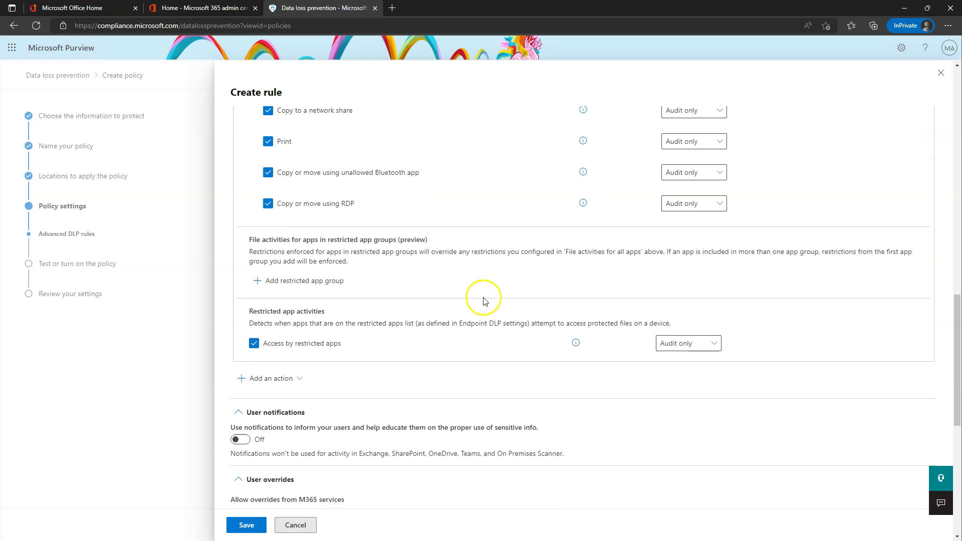
scroll(458, 303, up, 2)
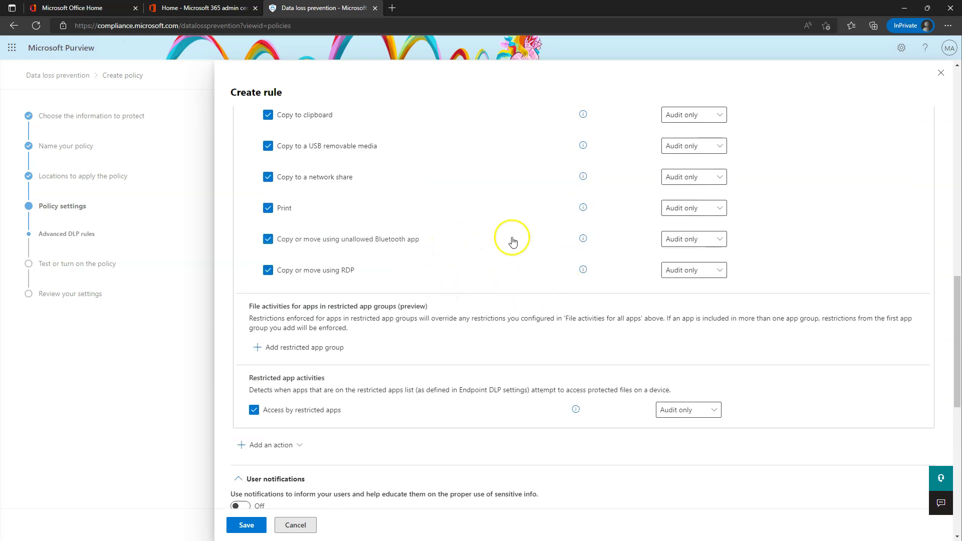
scroll(520, 258, up, 4)
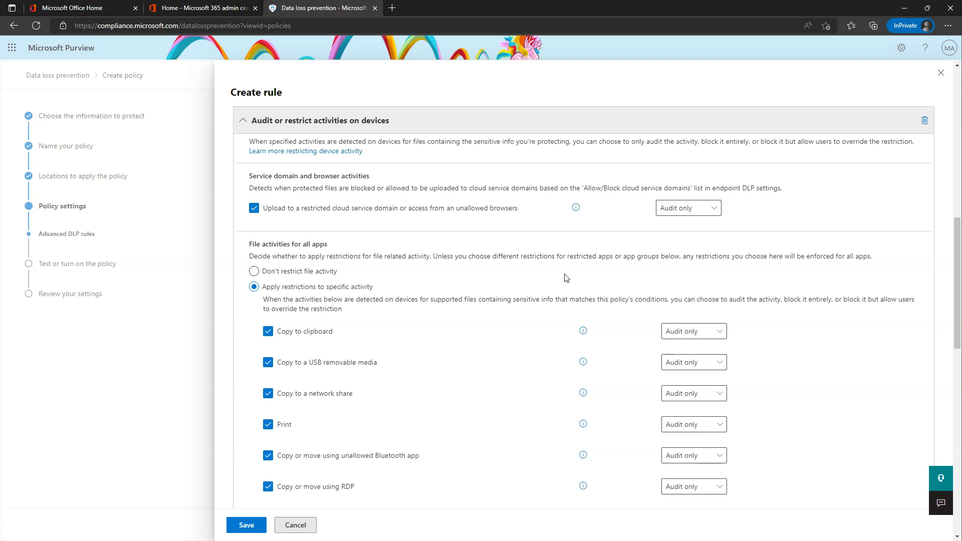
scroll(451, 278, down, 4)
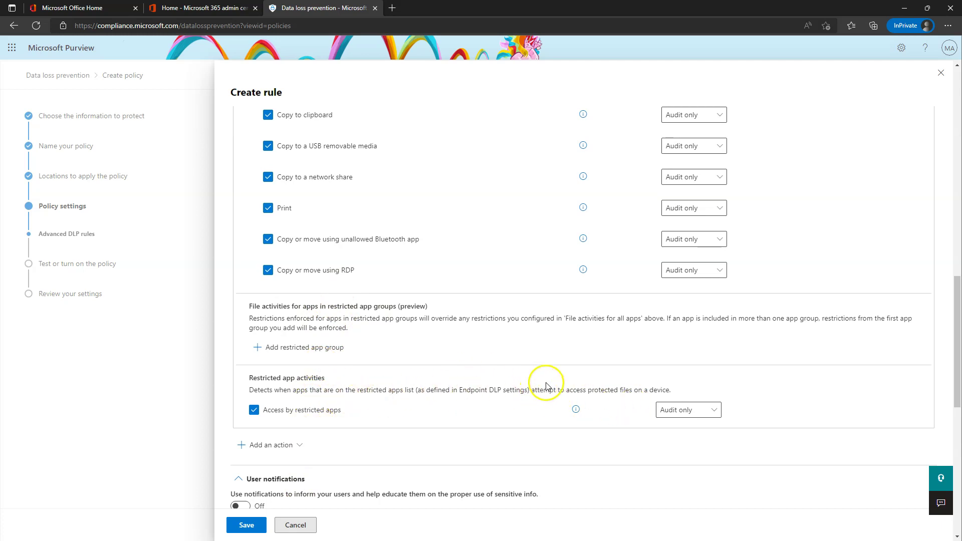
scroll(526, 366, down, 3)
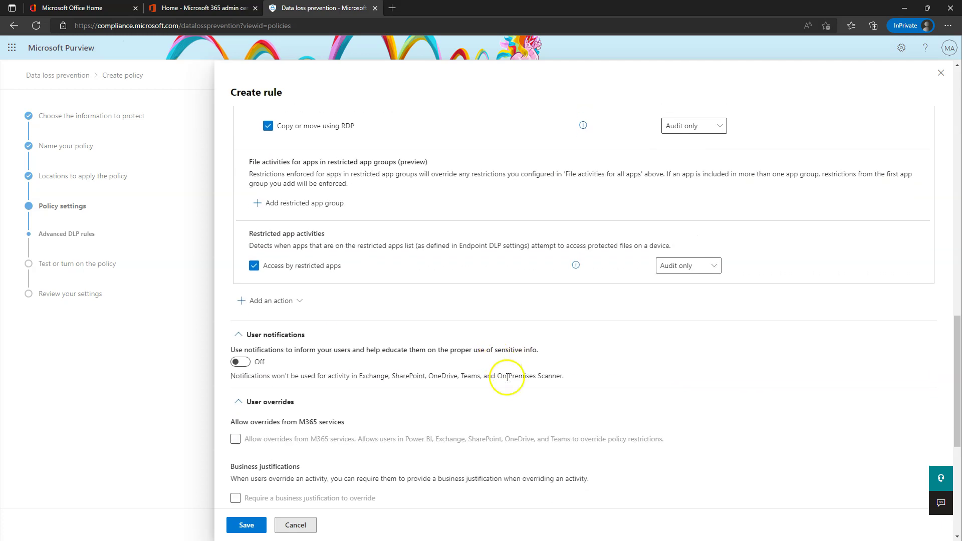
click(240, 362)
scroll(393, 383, down, 2)
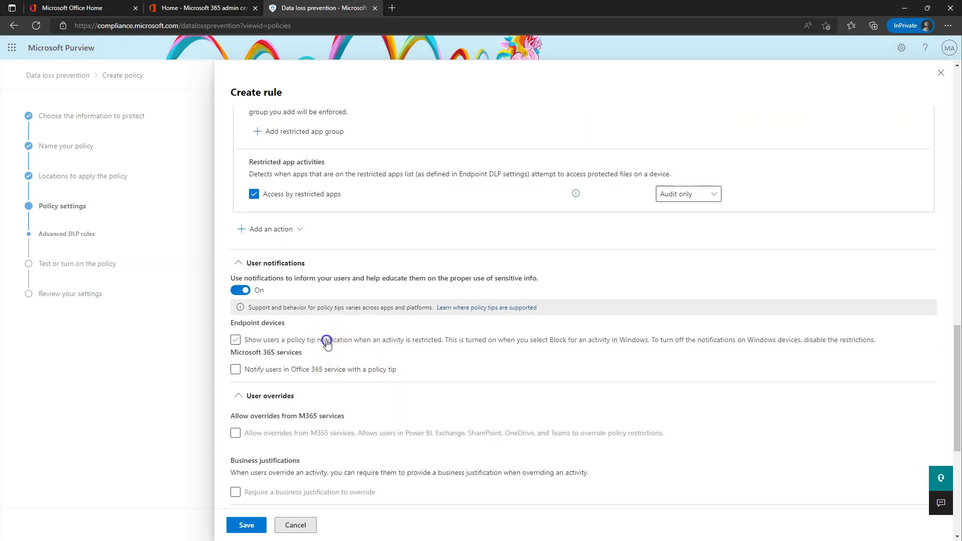
click(329, 341)
Customize the endpoint notification with the title "Sensitive Data Detected!" and the content "You are not allowed to do that!".
click(308, 355)
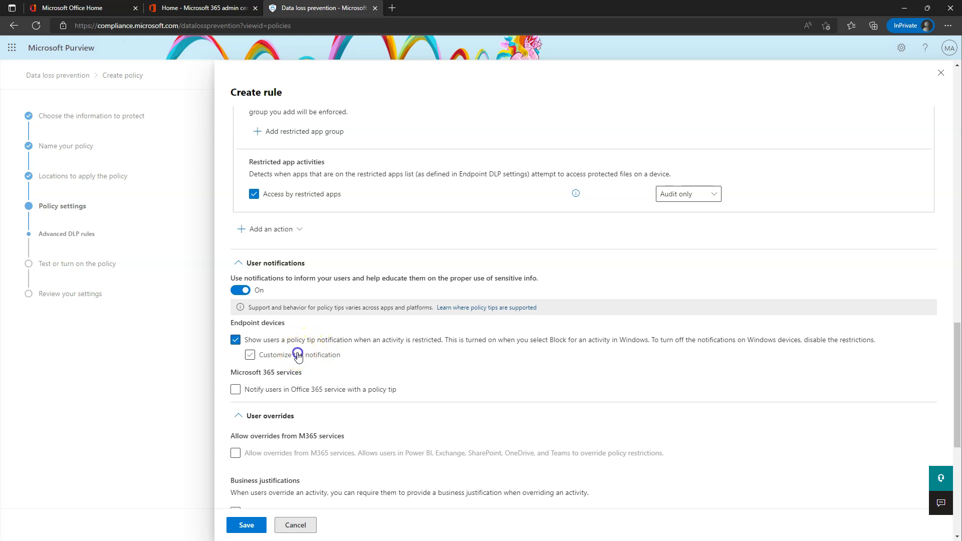
click(298, 354)
click(302, 386)
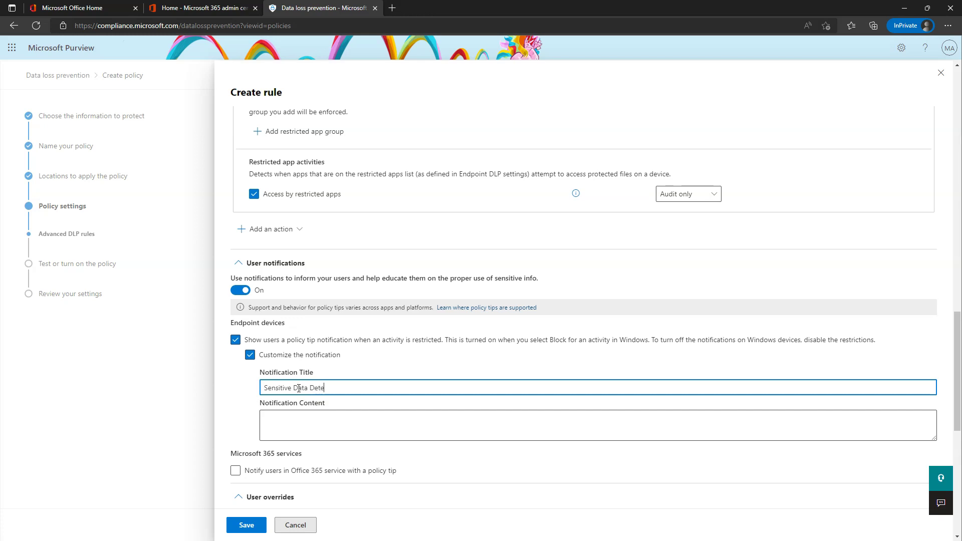
click(317, 416)
text(You are not allowed to do that!)
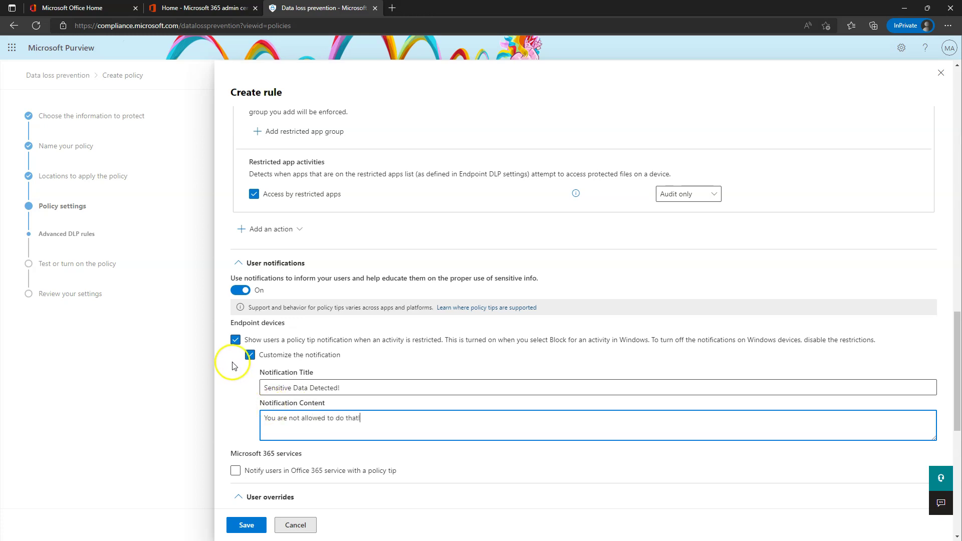
Enable notifying users in the Office 365 service with a policy tip.
scroll(232, 361, down, 2)
click(245, 399)
click(245, 399)
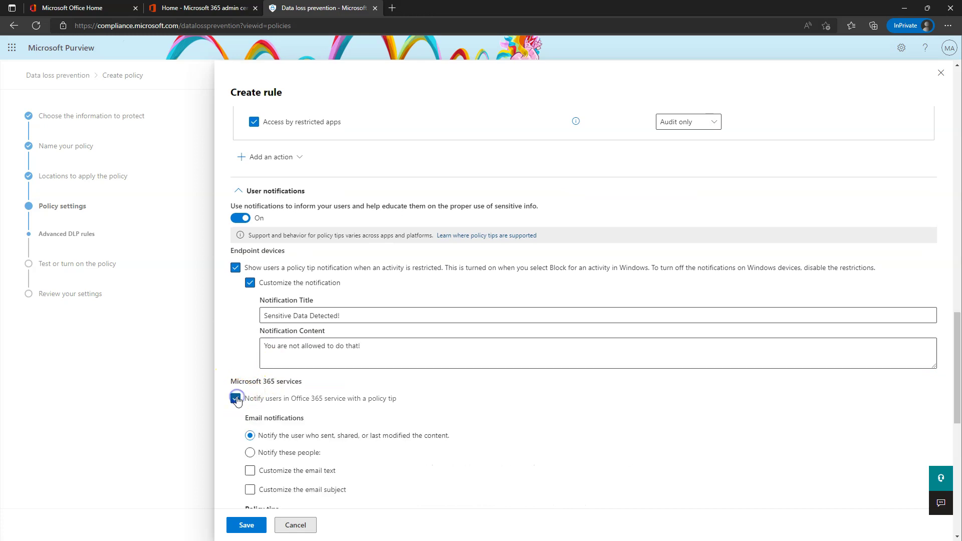
Customize the notification email text as "Device DLP does not allow you to do that".
scroll(376, 401, down, 2)
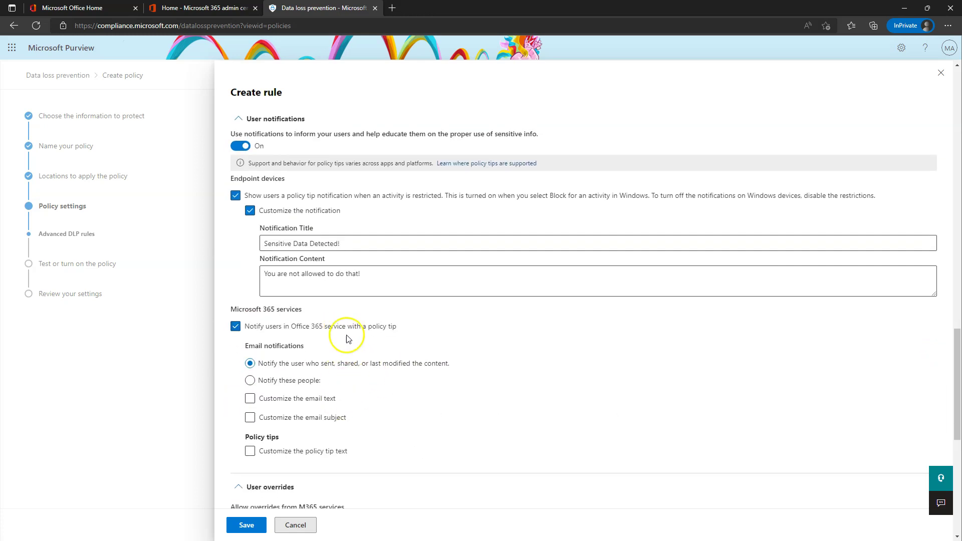
click(298, 401)
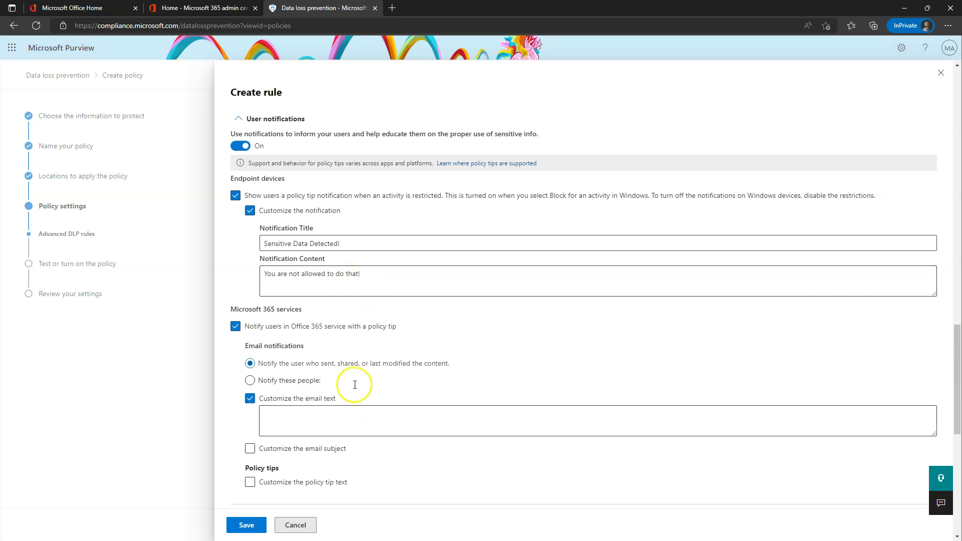
drag(380, 273, 254, 277)
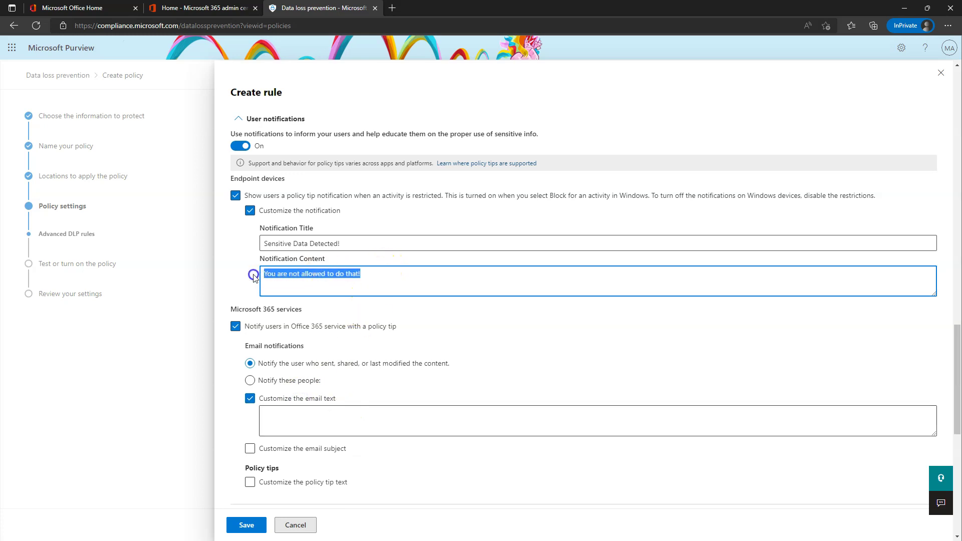
click(309, 414)
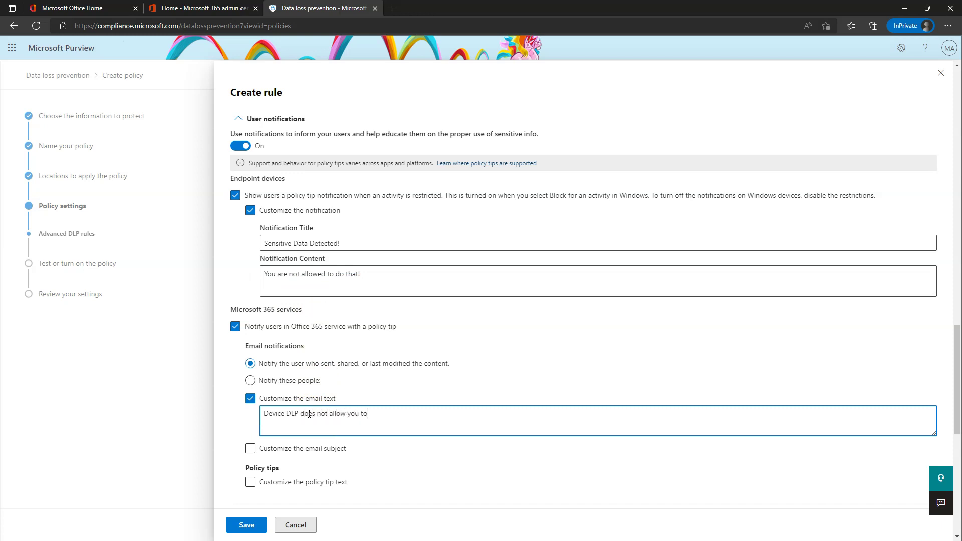
Customize the policy tip text with the same wording as the email text, "Device DLP does not allow you to do that".
click(296, 482)
scroll(423, 516, down, 4)
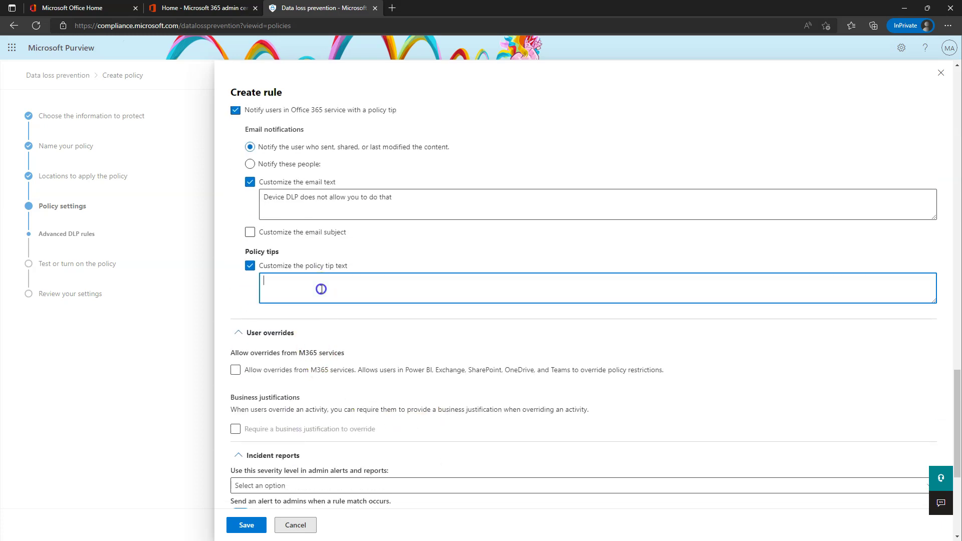
drag(409, 197, 250, 186)
key(ctrl+c)
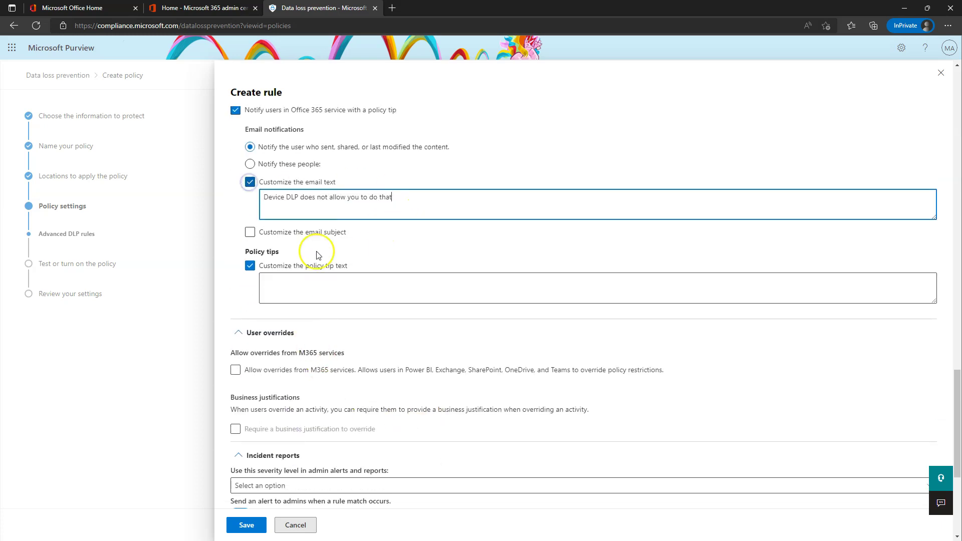
click(317, 282)
key(ctrl+v)
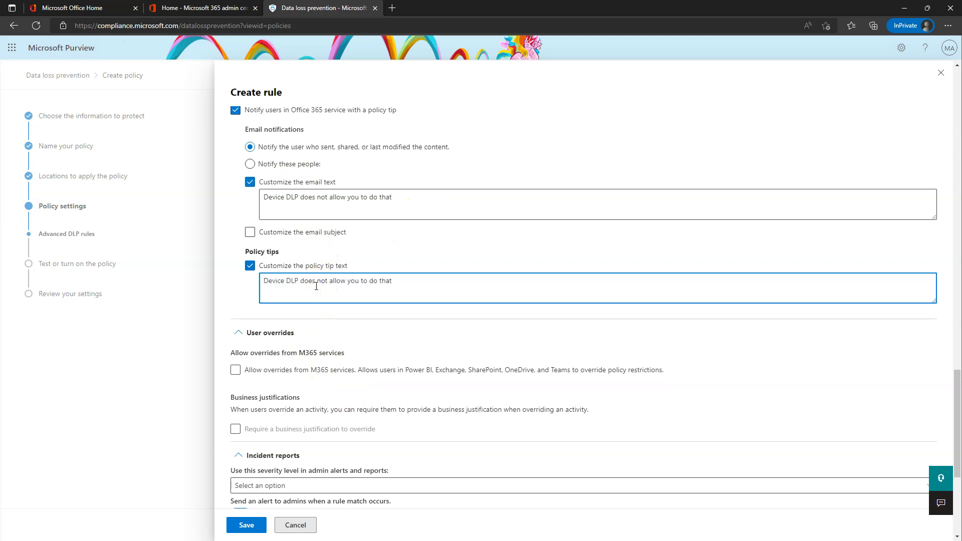
Allow user overrides from M365 services and require a business justification to override.
scroll(331, 306, down, 2)
click(362, 301)
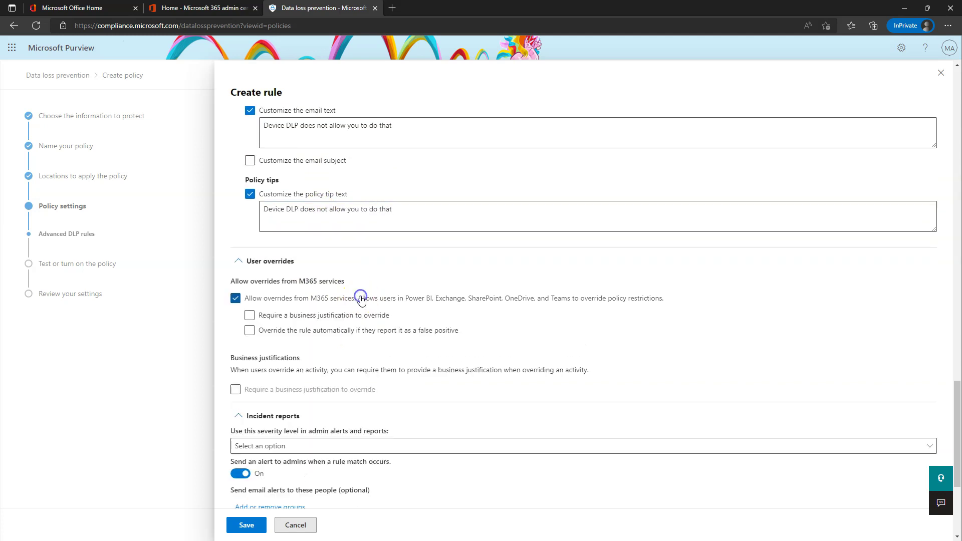
click(344, 315)
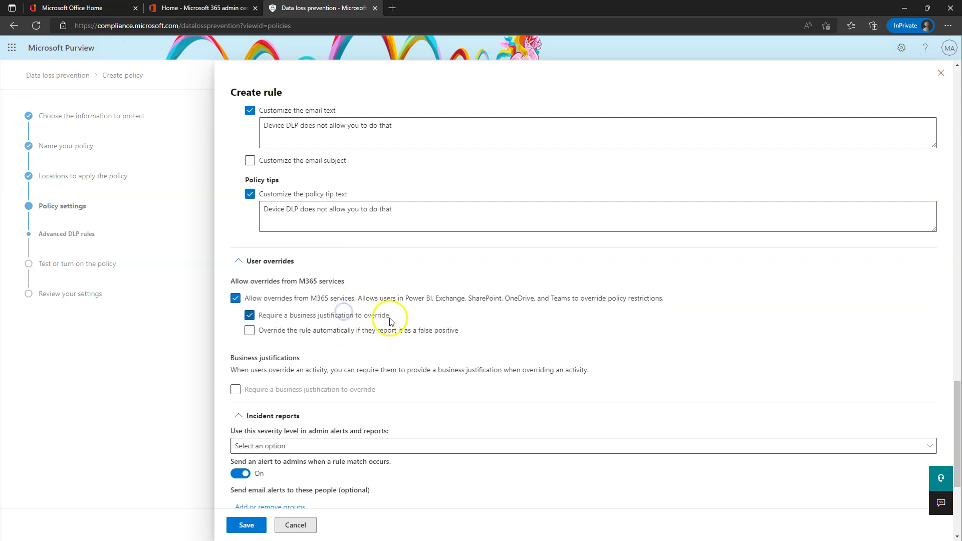
Review the rule's remaining override, incident report and additional options, and save the Client-Test rule.
scroll(386, 317, down, 2)
scroll(401, 308, down, 4)
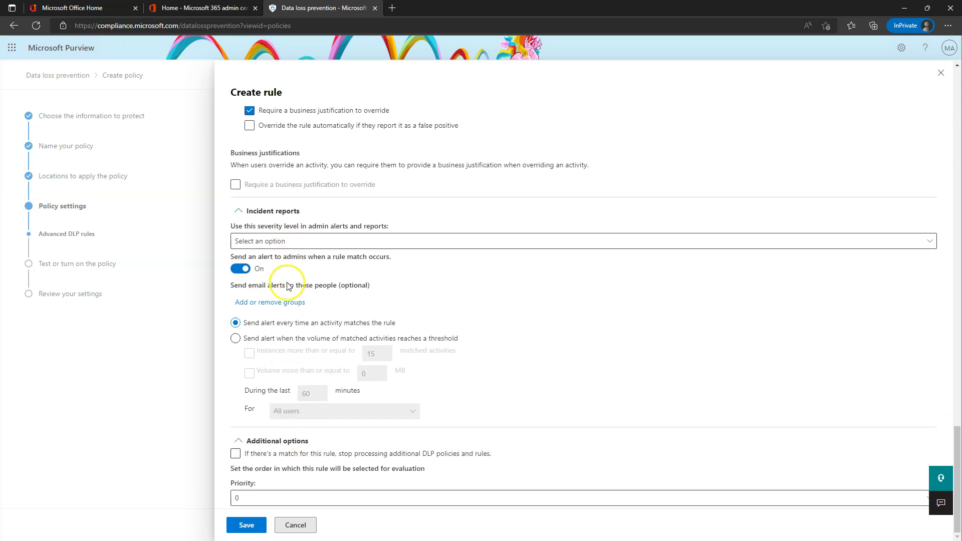
scroll(393, 433, up, 15)
scroll(495, 396, up, 5)
scroll(500, 399, down, 20)
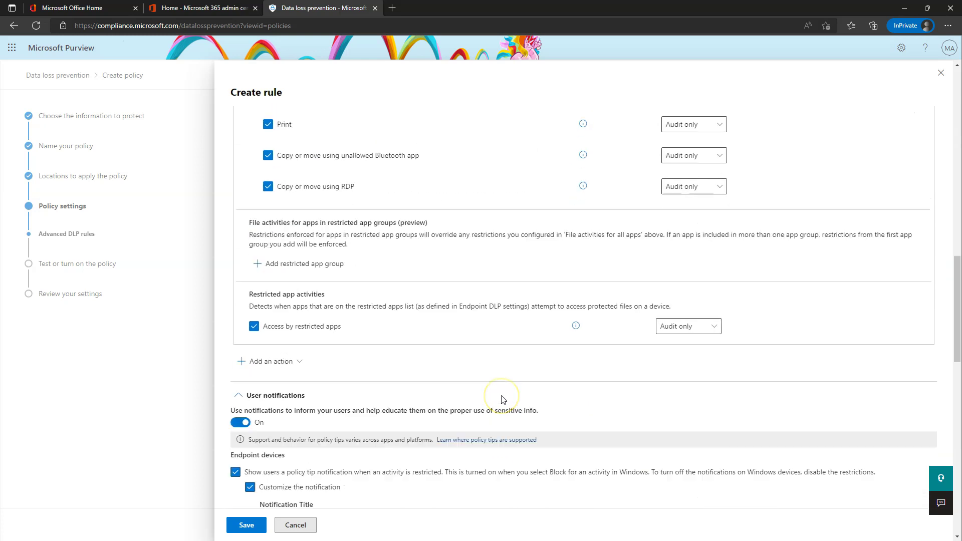
click(370, 423)
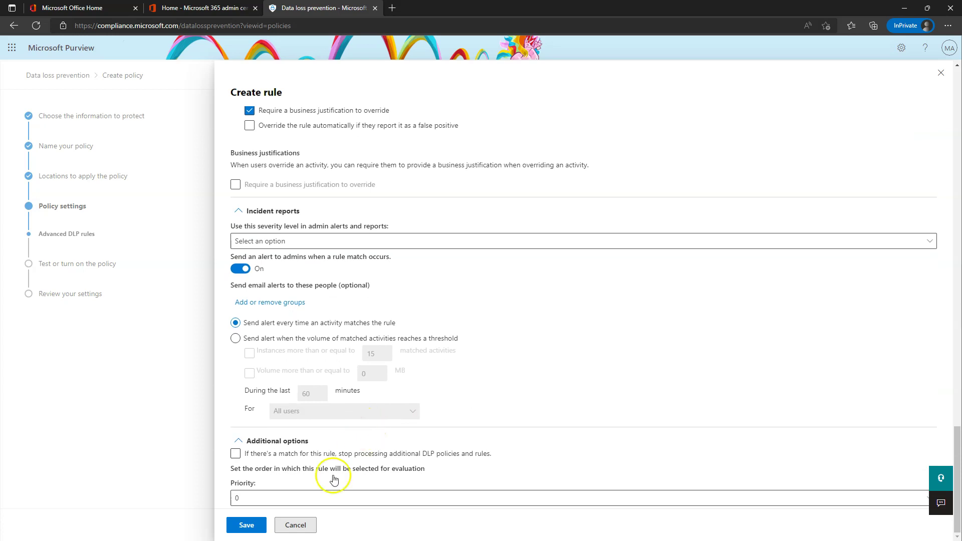
click(295, 525)
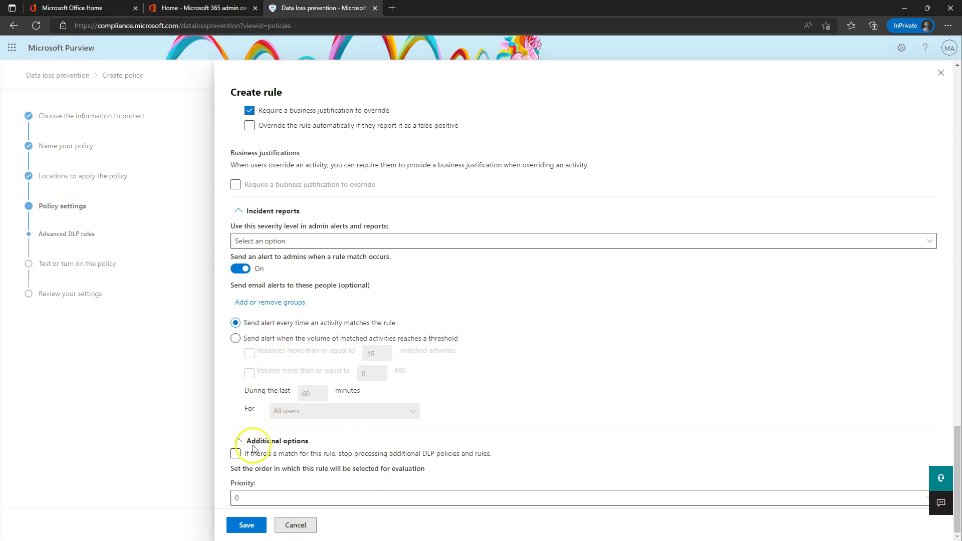
click(246, 525)
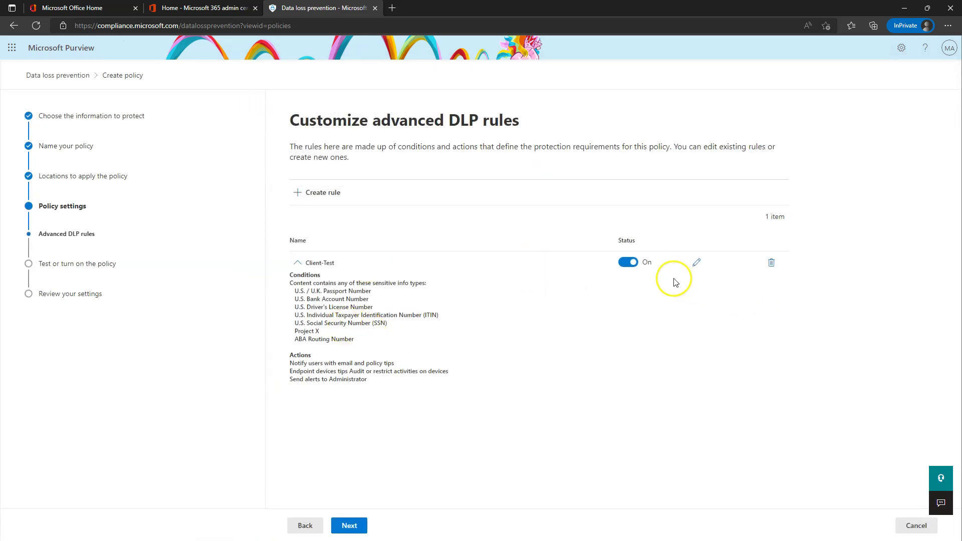
Return to the policy's locations and limit the Devices location to a single user account.
click(303, 526)
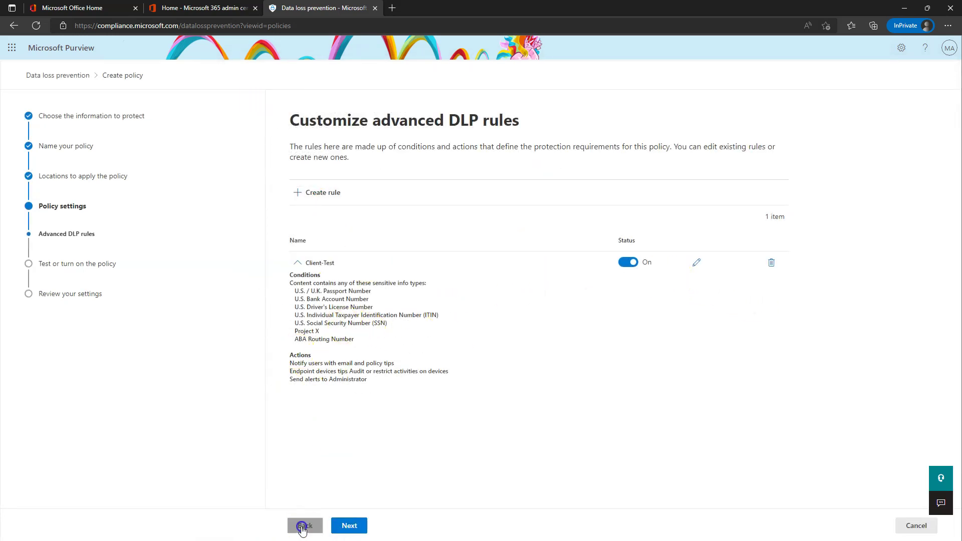
click(304, 525)
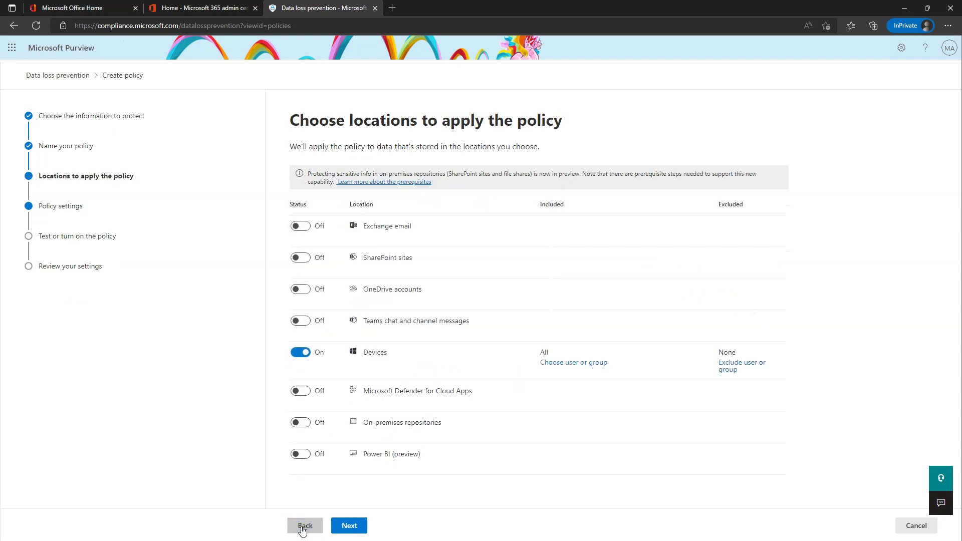
click(592, 363)
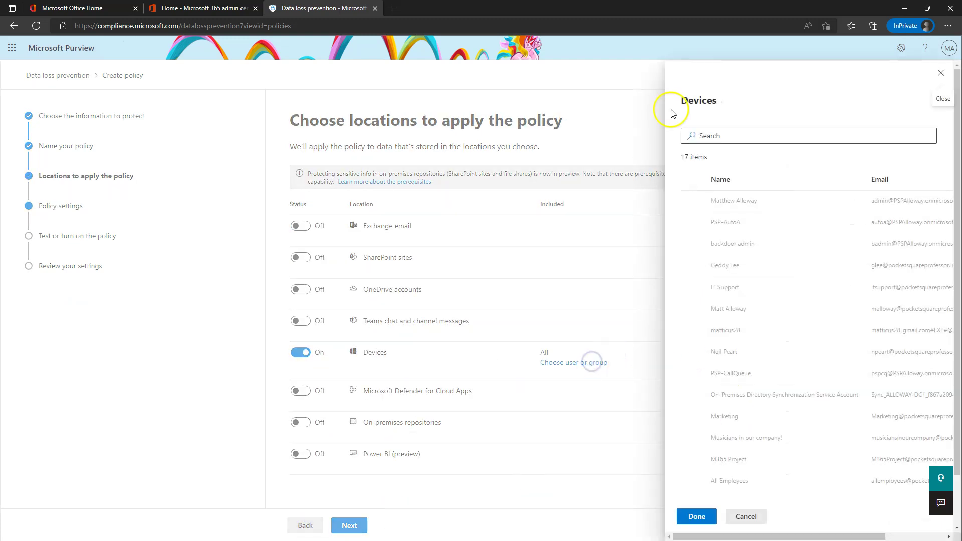
click(728, 136)
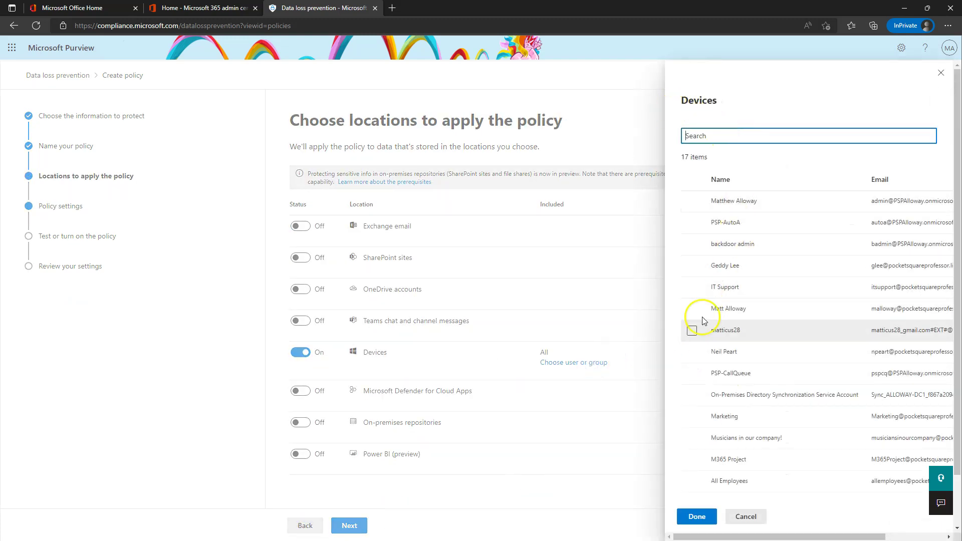
click(692, 353)
click(697, 516)
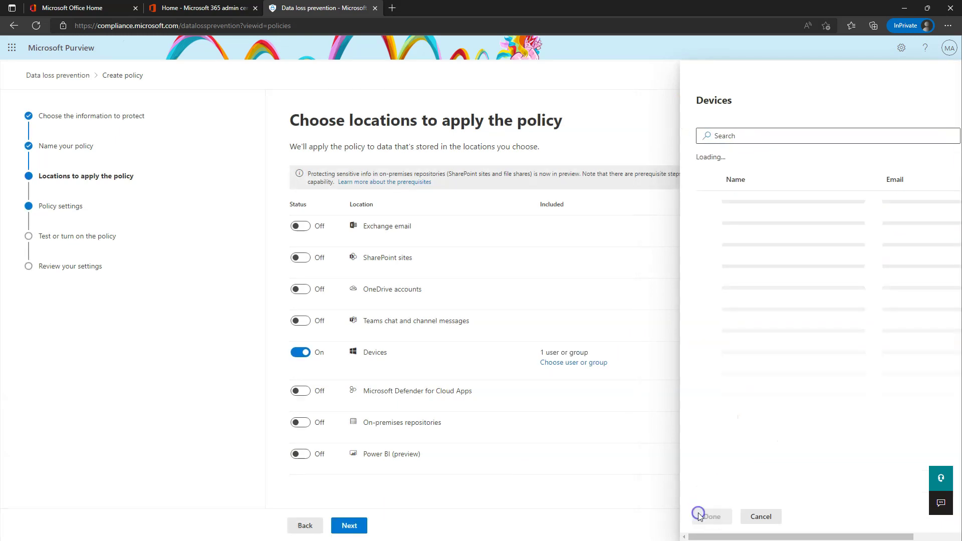
Continue past the policy settings and choose to turn the policy on right away.
click(350, 526)
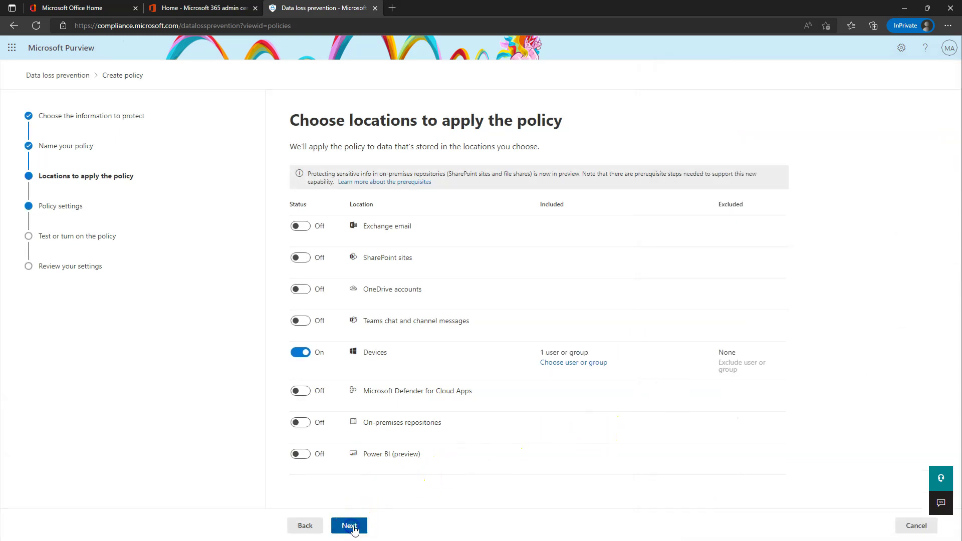
click(352, 526)
click(352, 526)
click(362, 220)
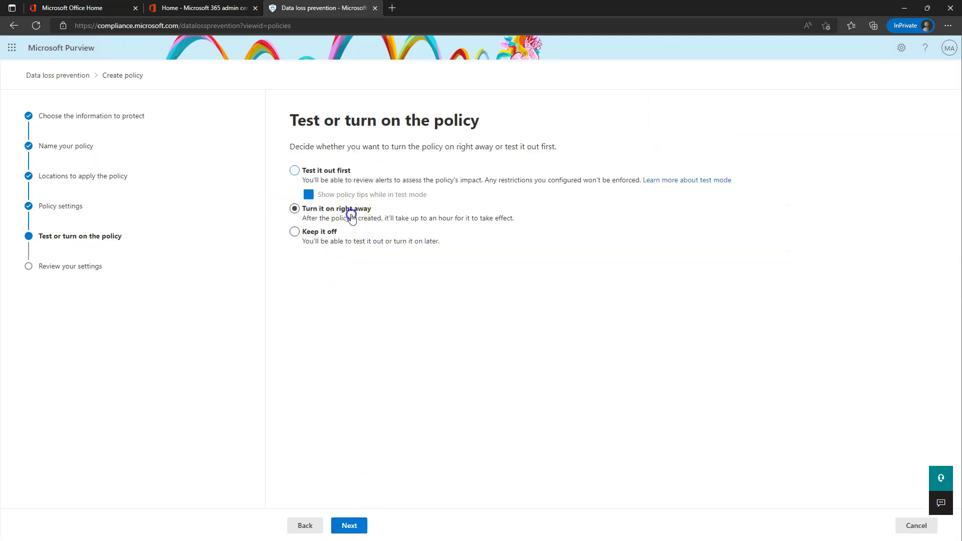
click(355, 525)
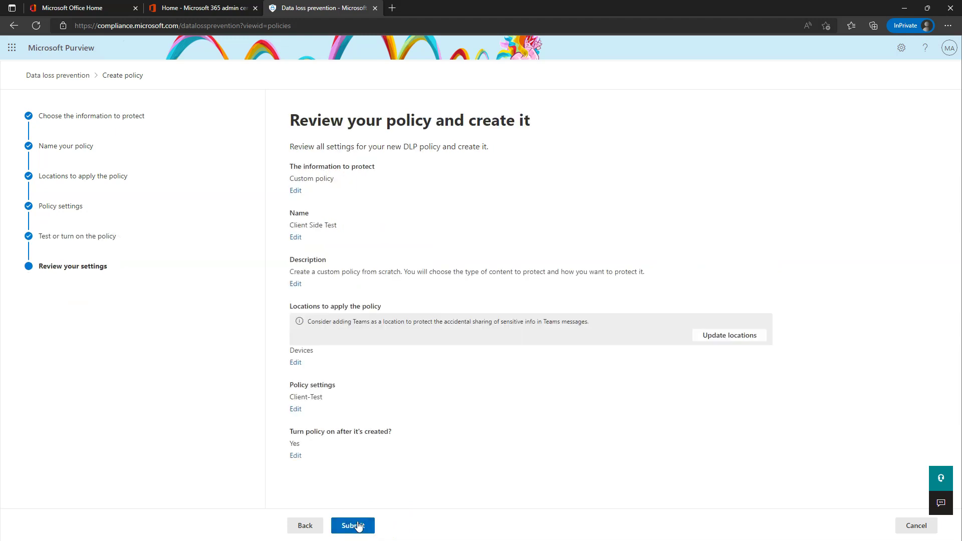
Submit the Client Side Test policy and finish the wizard to return to the policy list.
click(361, 525)
click(365, 525)
click(353, 526)
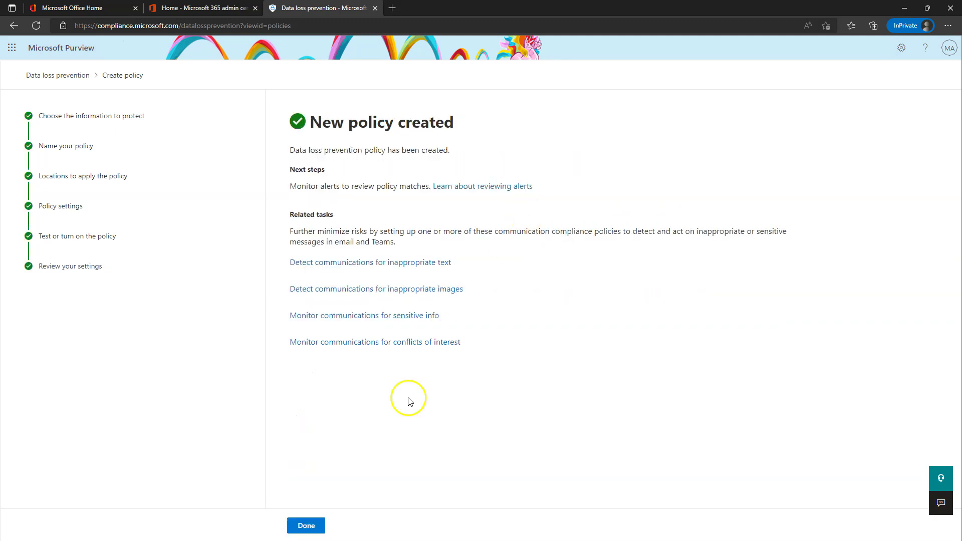
click(305, 526)
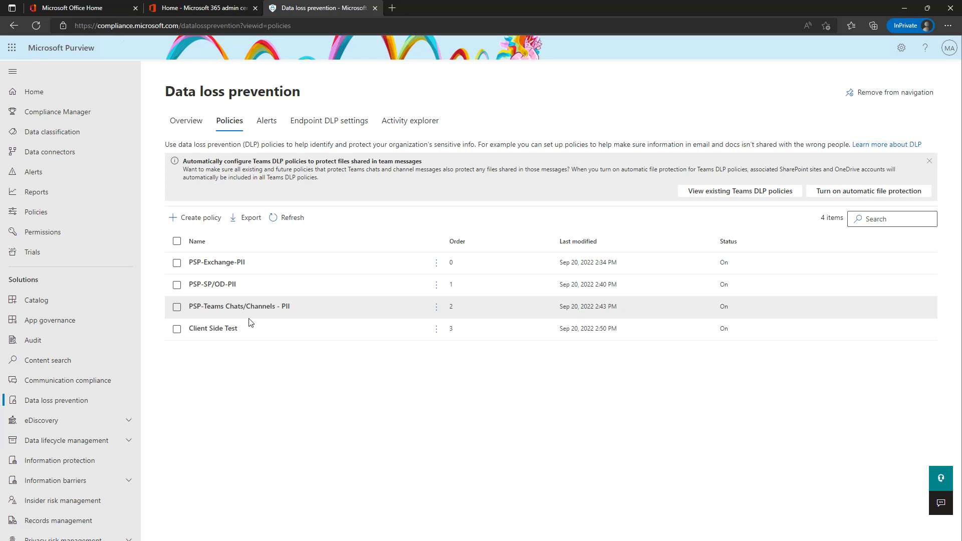
Turn on advanced classification scanning and protection in the Endpoint DLP settings.
click(329, 125)
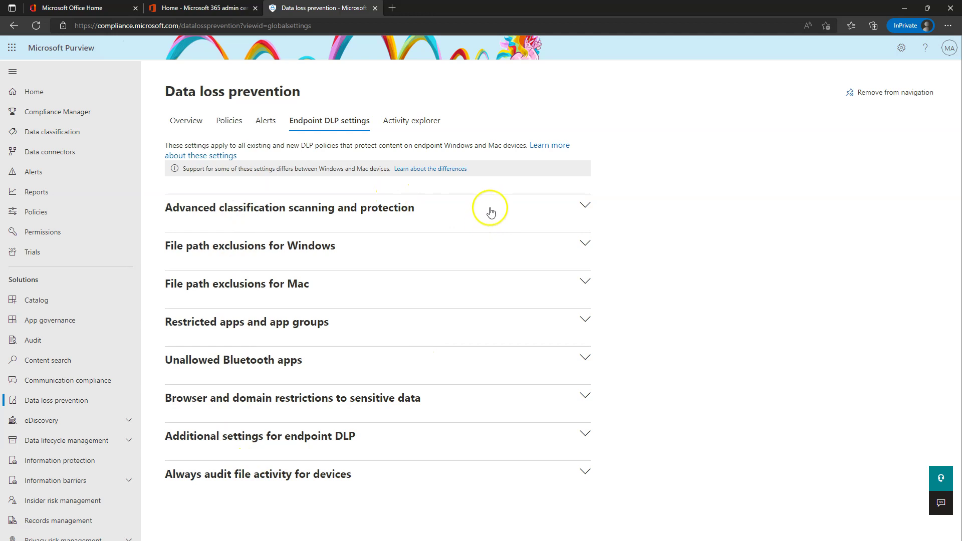
click(453, 208)
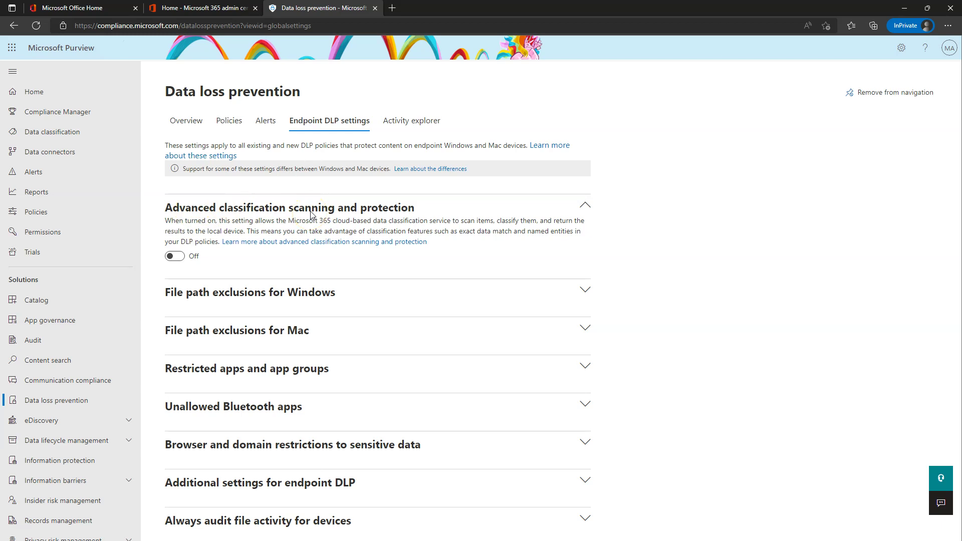
click(174, 256)
click(519, 209)
Examine the Endpoint DLP settings for Windows file path exclusions and for restricted apps and app groups.
click(373, 249)
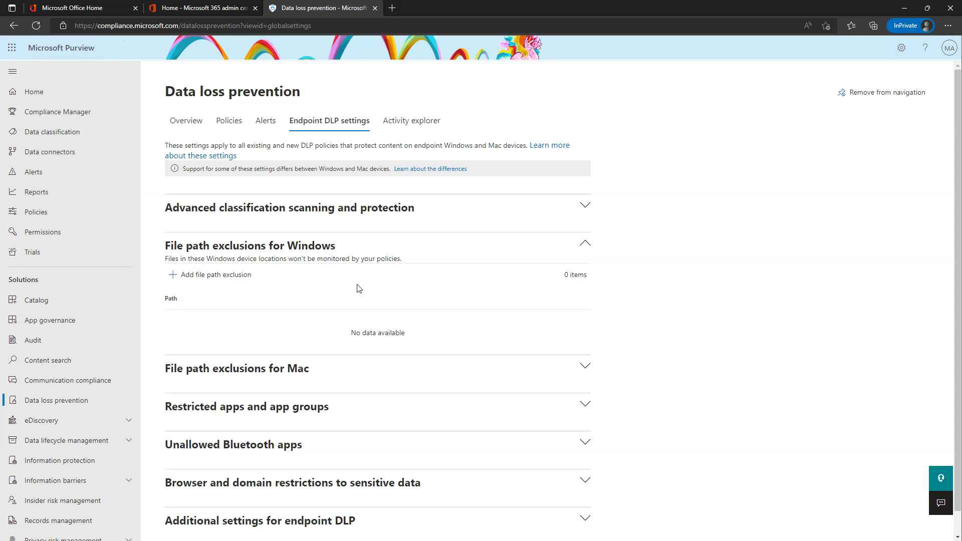
click(409, 247)
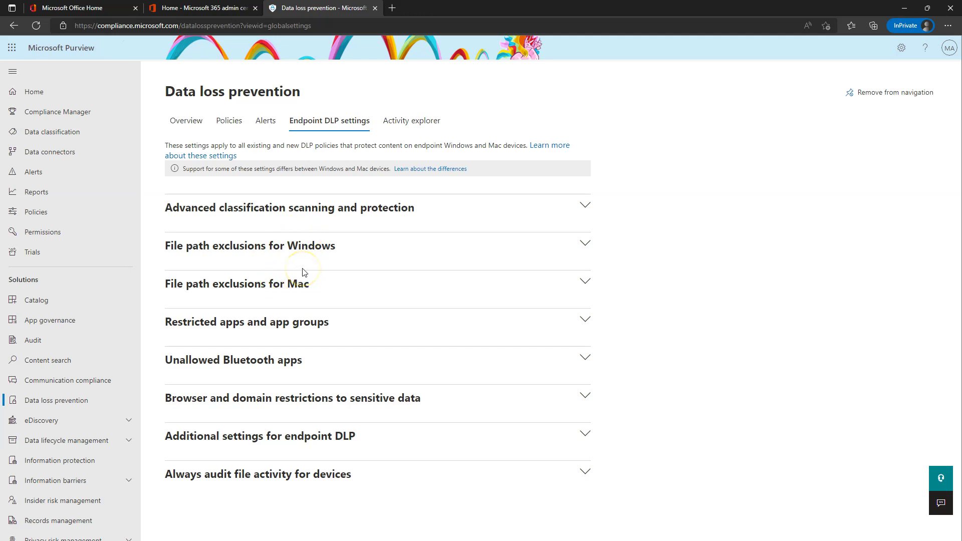
click(267, 327)
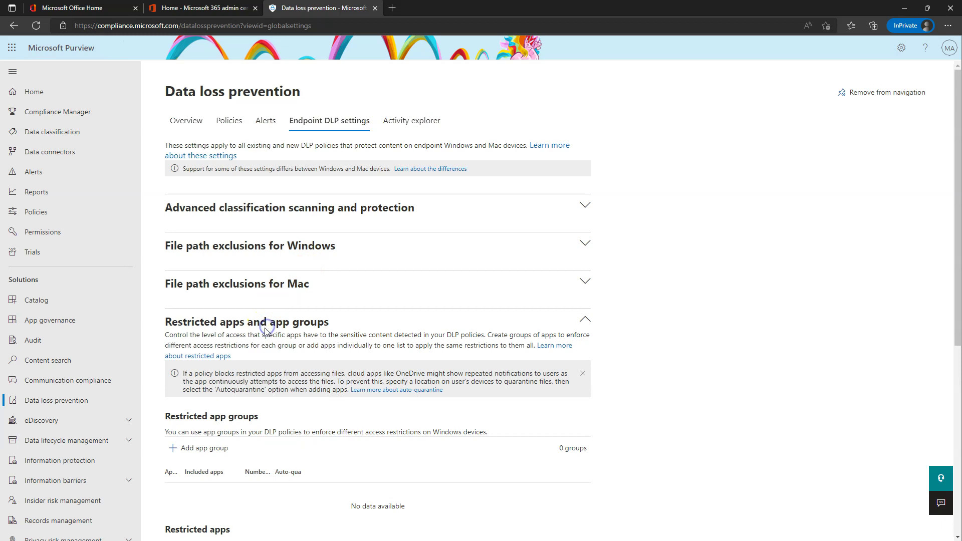
scroll(298, 389, down, 2)
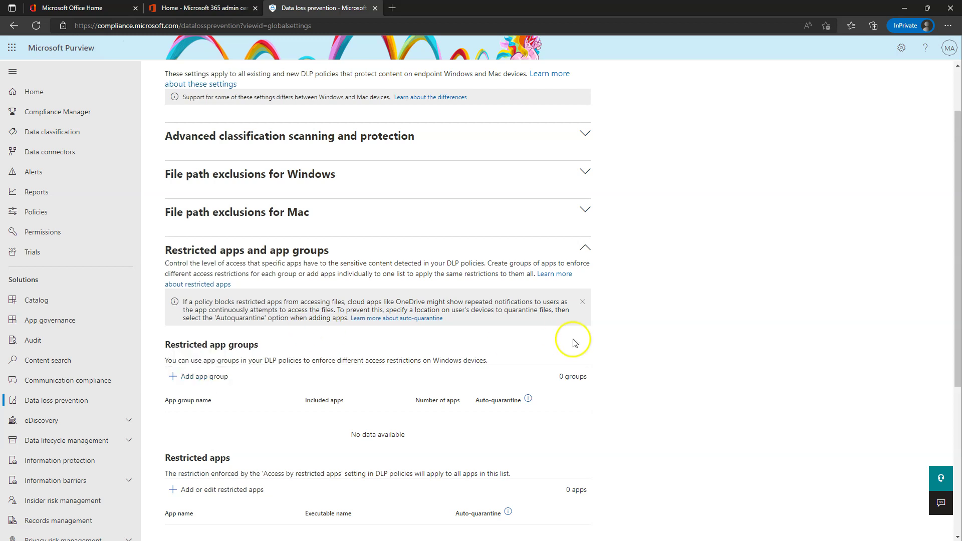
scroll(350, 369, down, 1)
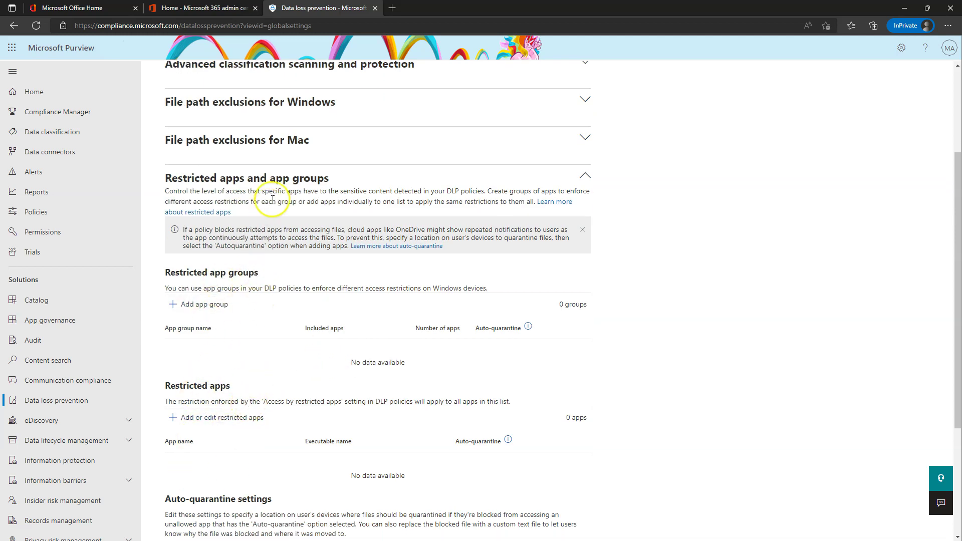
click(379, 179)
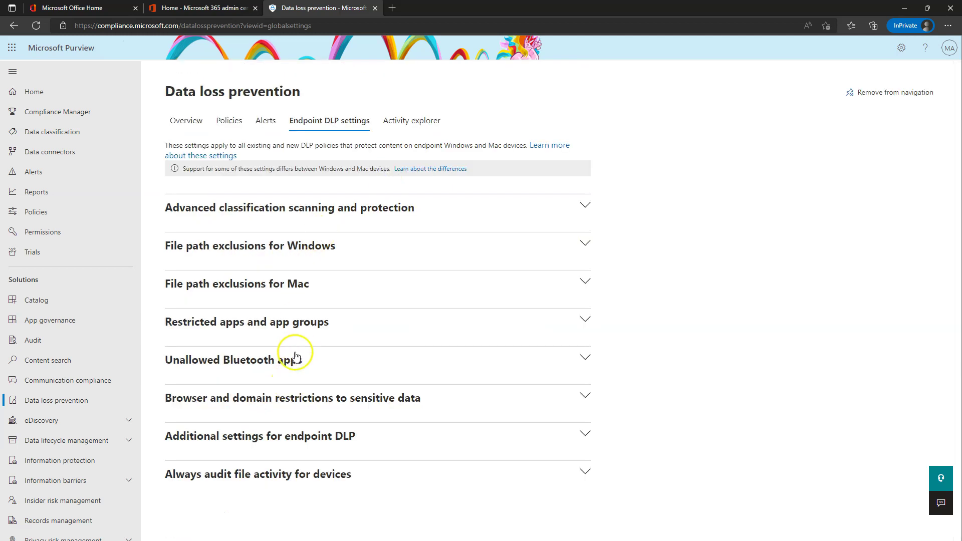
Examine the unallowed Bluetooth apps settings and the browser and domain restrictions to sensitive data.
click(249, 360)
scroll(310, 377, down, 1)
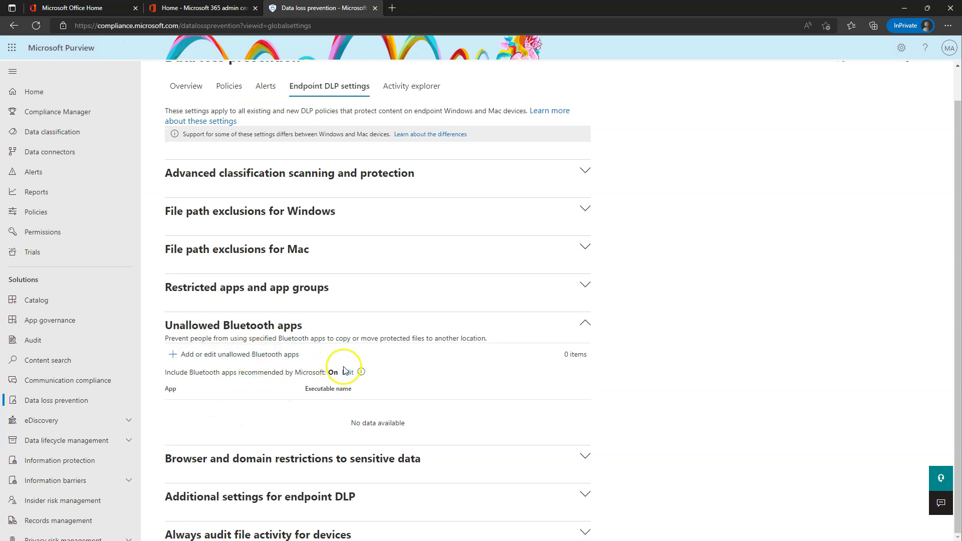
click(303, 324)
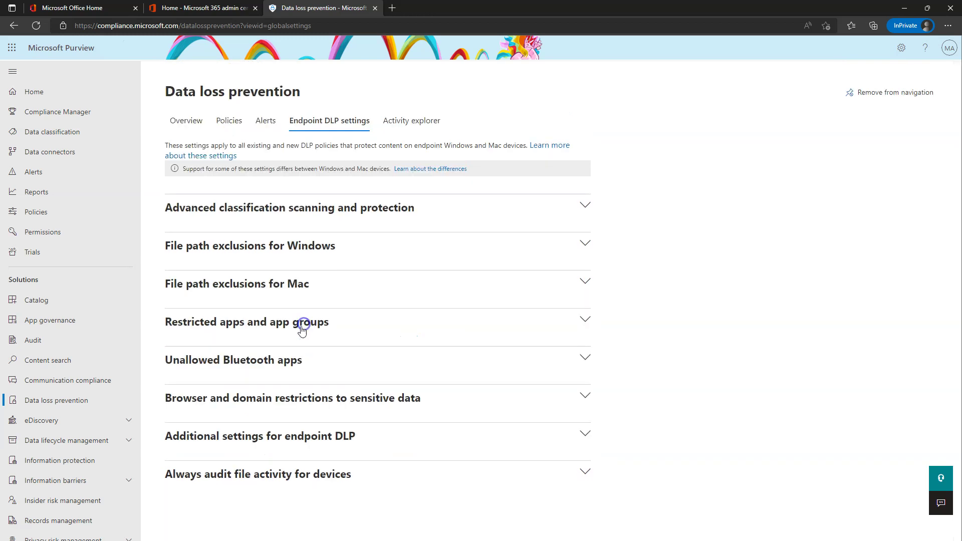
click(288, 399)
scroll(281, 381, down, 3)
scroll(242, 337, down, 3)
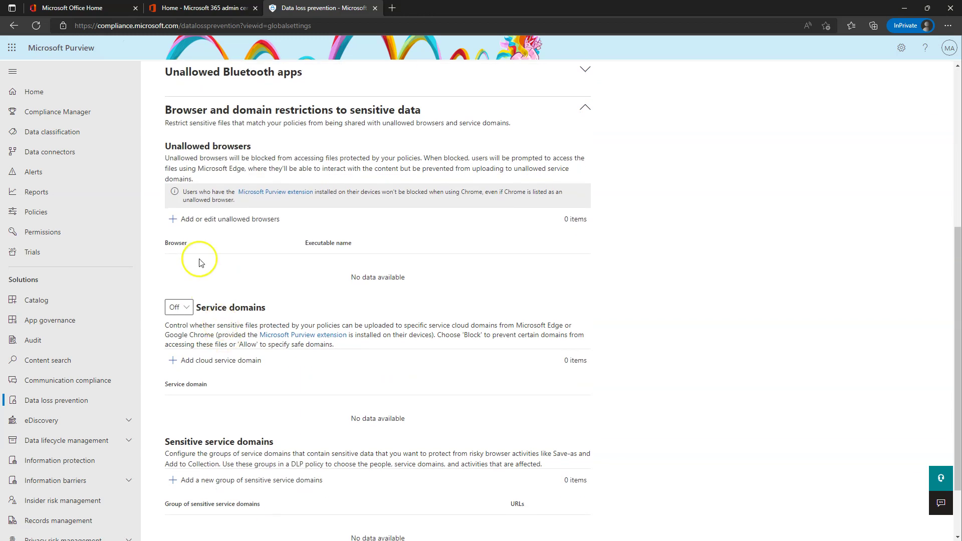
Examine which browsers can be added to the unallowed browsers list, without saving any selection.
click(209, 224)
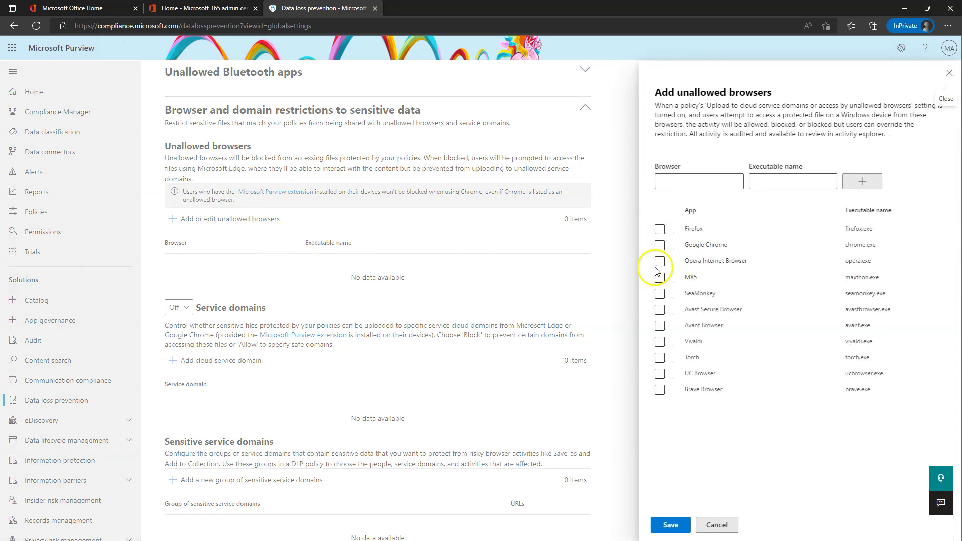
click(660, 229)
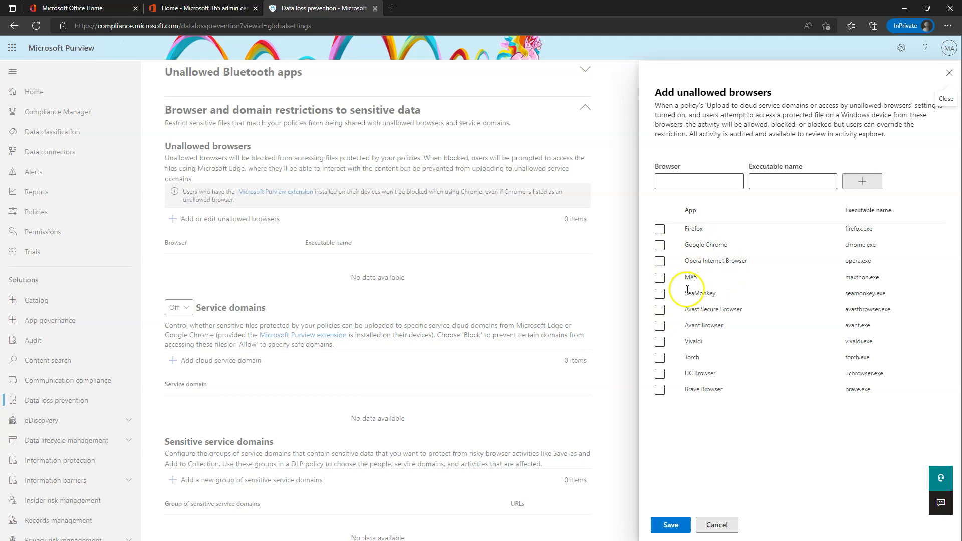
click(719, 530)
Examine the form for adding a cloud service domain without adding one, and close the browser and domain restrictions section.
scroll(381, 286, down, 1)
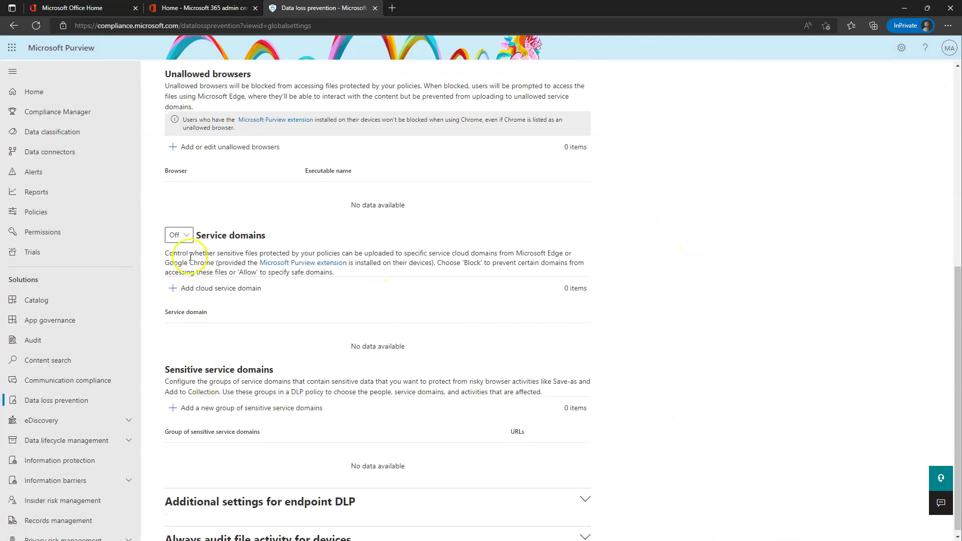
click(217, 290)
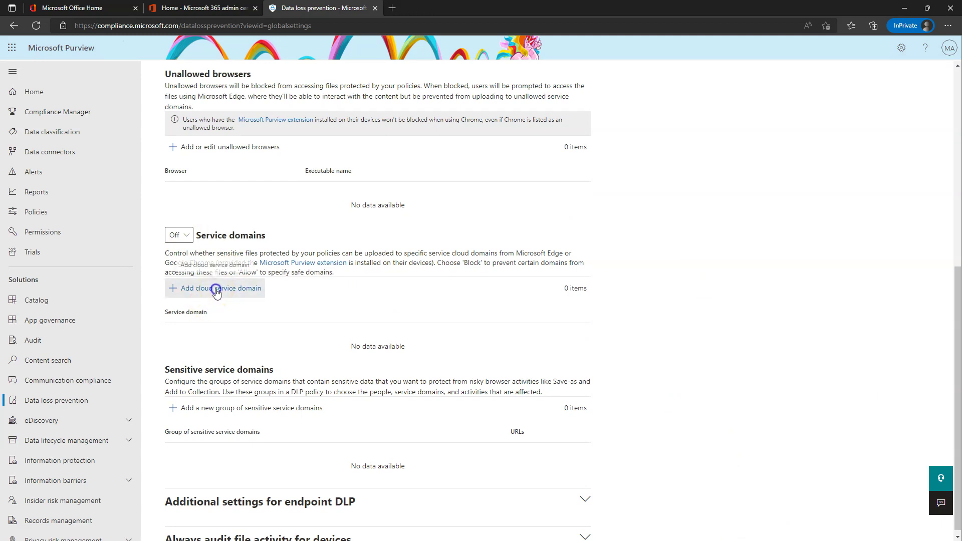
click(745, 208)
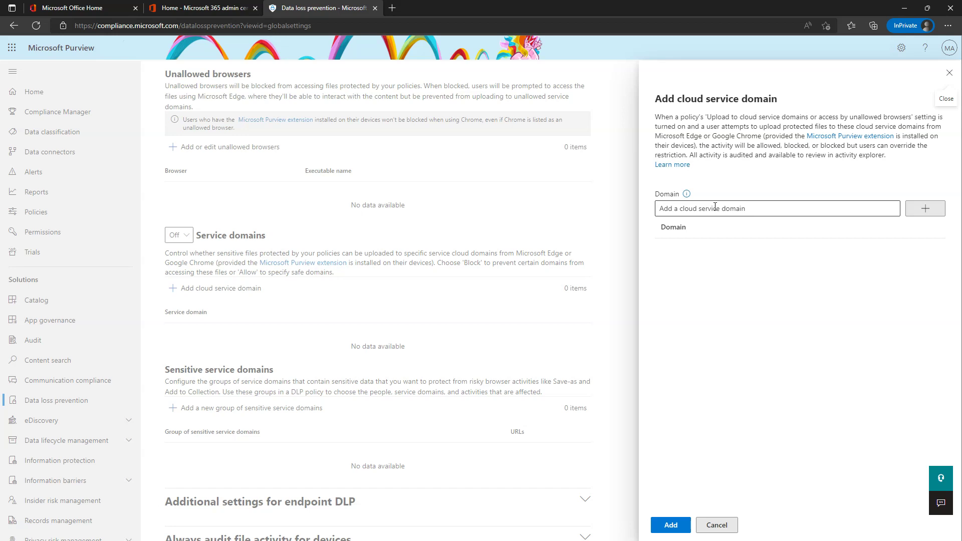
click(717, 525)
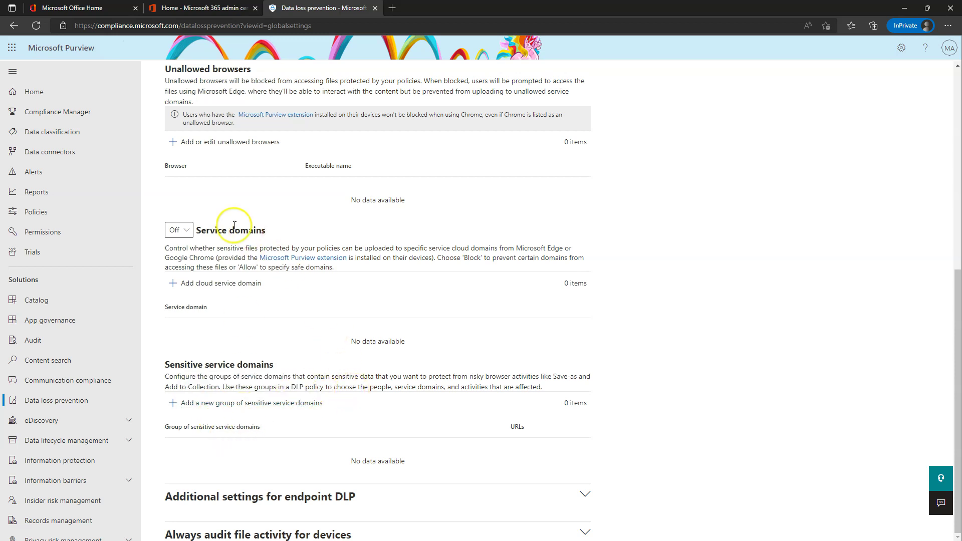
scroll(301, 265, up, 3)
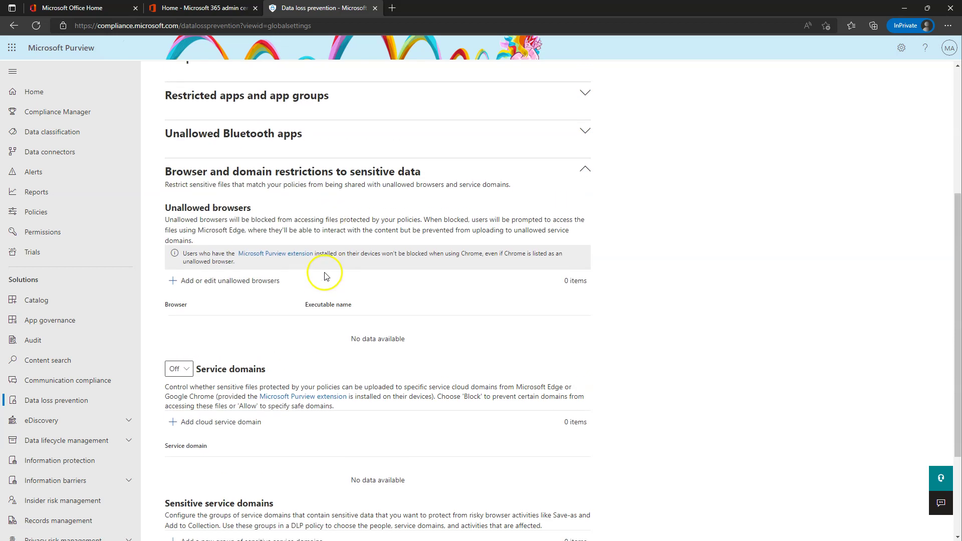
click(509, 168)
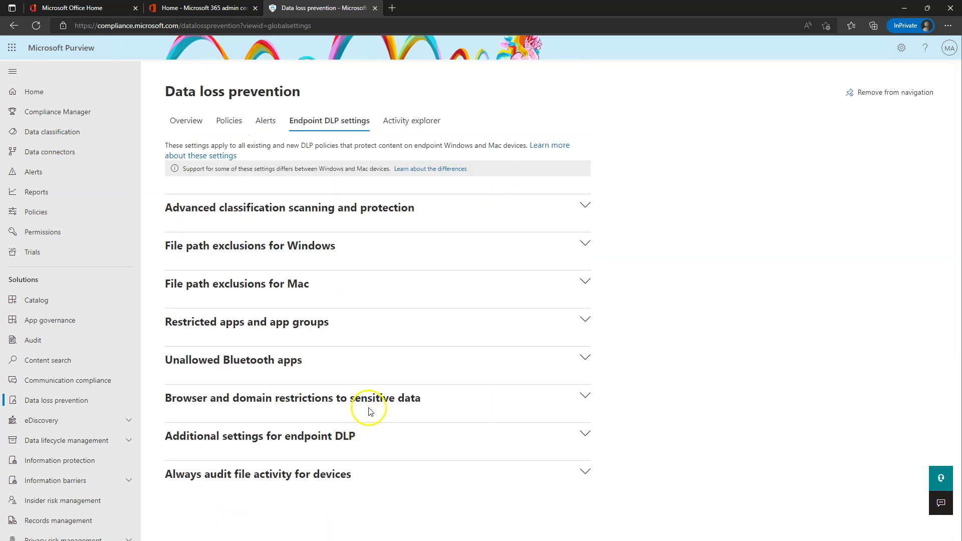
Examine the business justification choices for policy tips in the additional settings for endpoint DLP.
click(258, 440)
scroll(366, 380, down, 1)
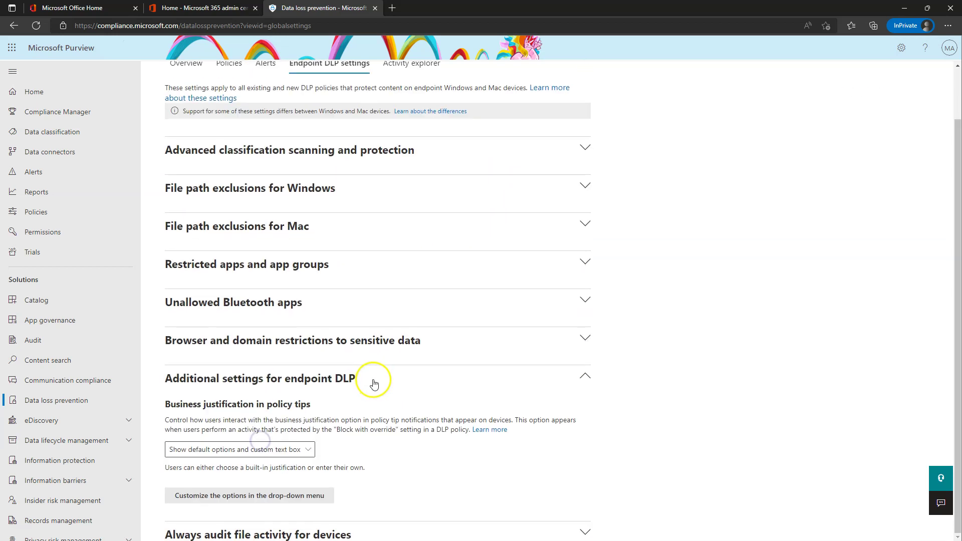
click(282, 451)
click(575, 460)
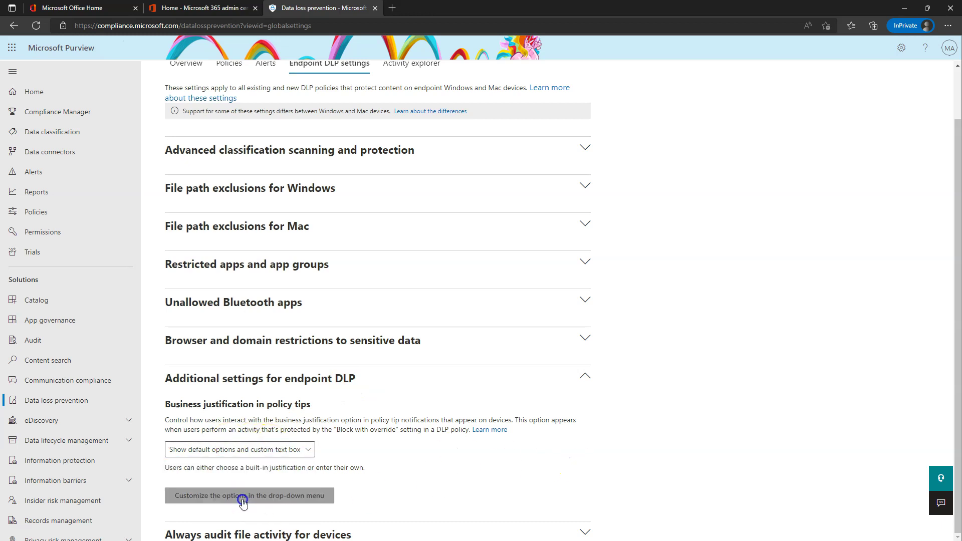
Try out showing options 1 and 2 with custom text in the business justification dropdown customization, and discard the changes.
click(245, 496)
click(706, 118)
click(720, 147)
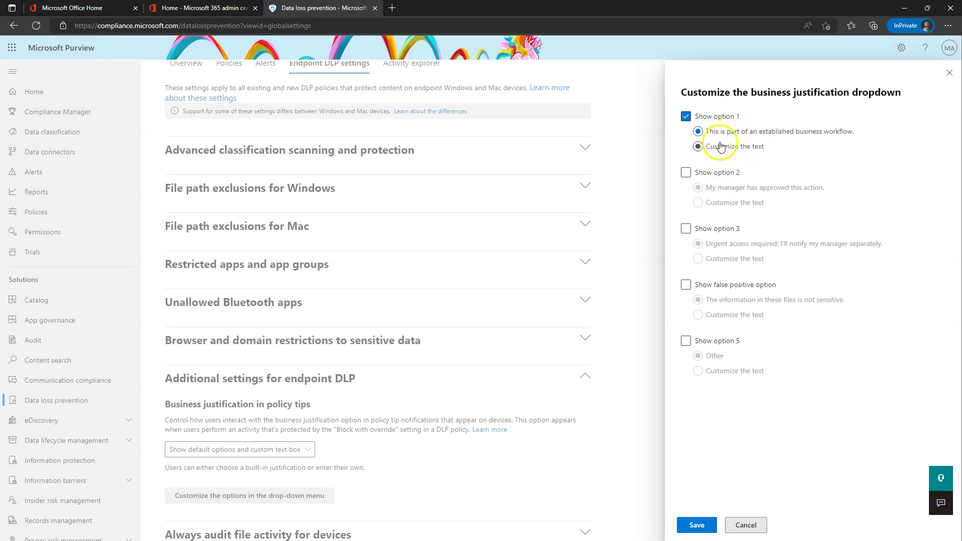
click(686, 174)
click(684, 174)
click(686, 116)
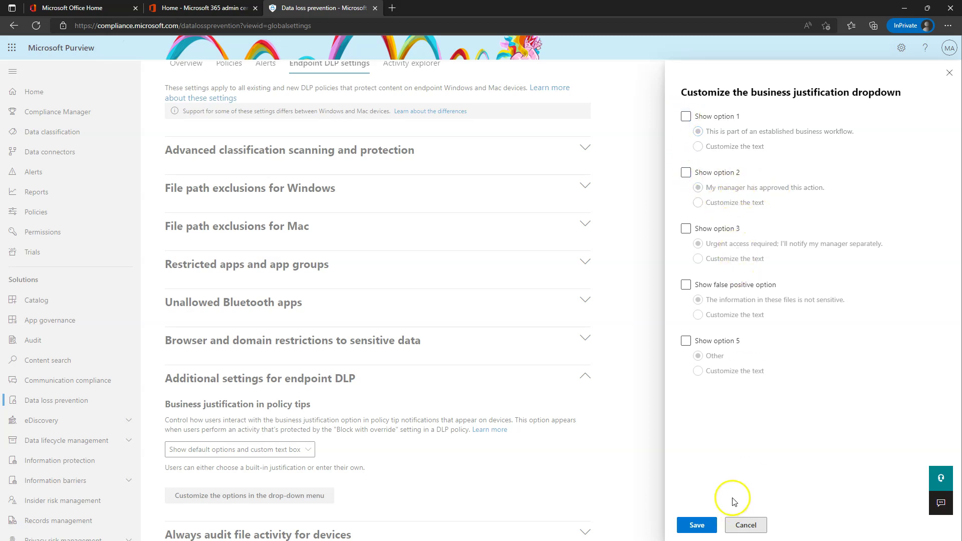
click(745, 524)
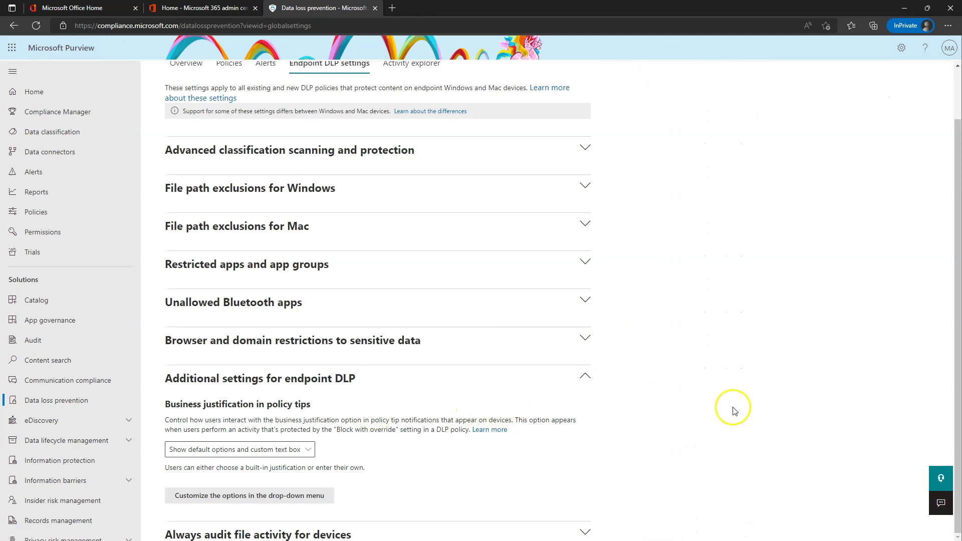
Examine the setting that always audits file activity for devices.
click(564, 379)
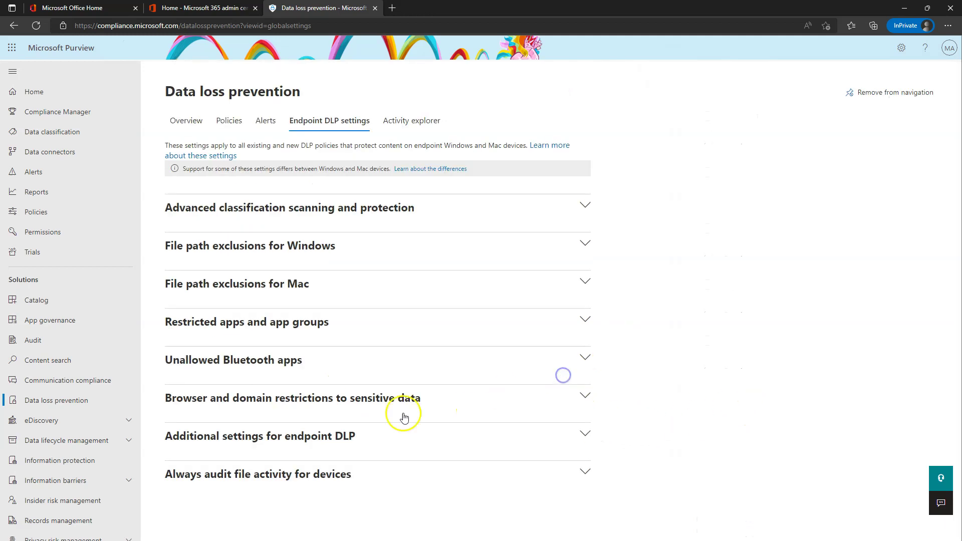
click(350, 474)
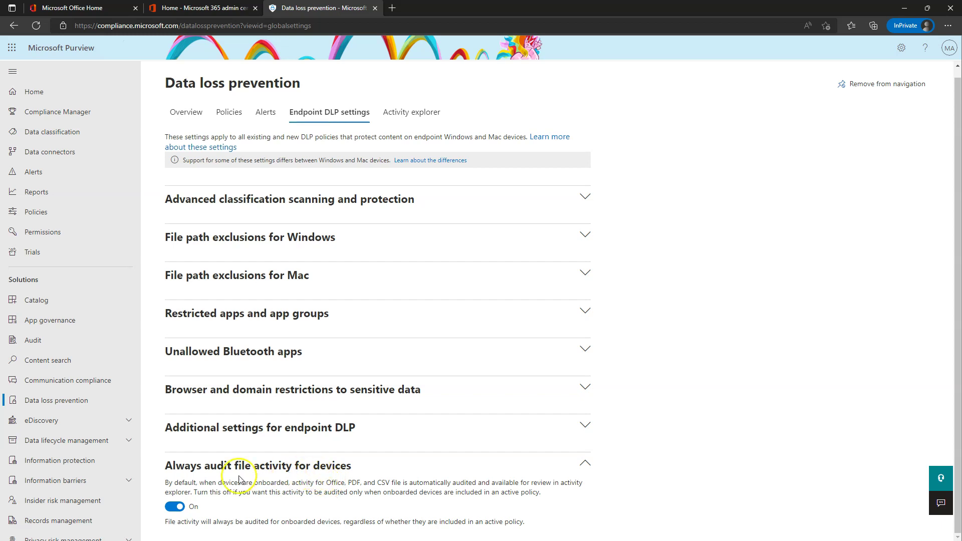
click(293, 466)
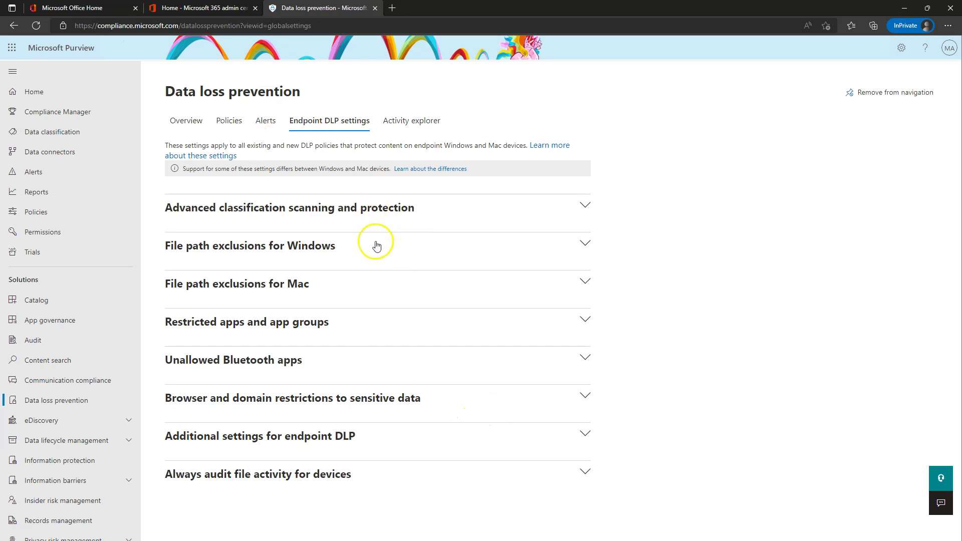
Review the list of data loss prevention policies and the DLP alerts page.
click(230, 122)
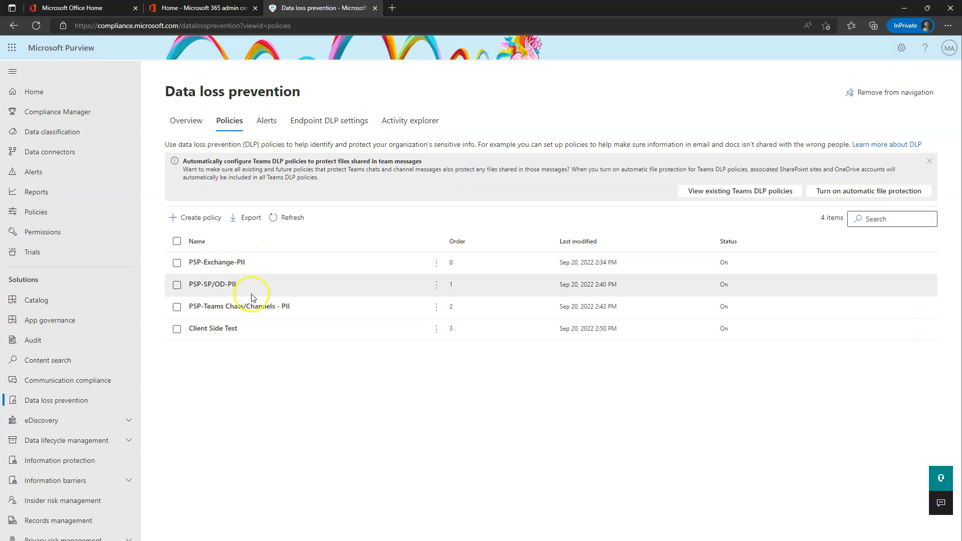
click(275, 126)
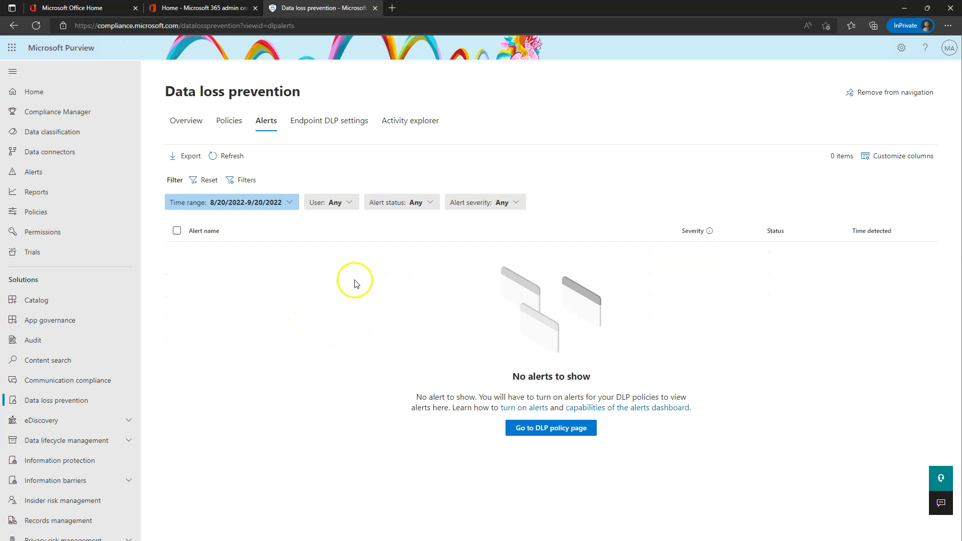
Examine the data loss prevention Activity explorer and its built-in filters without applying one.
click(410, 121)
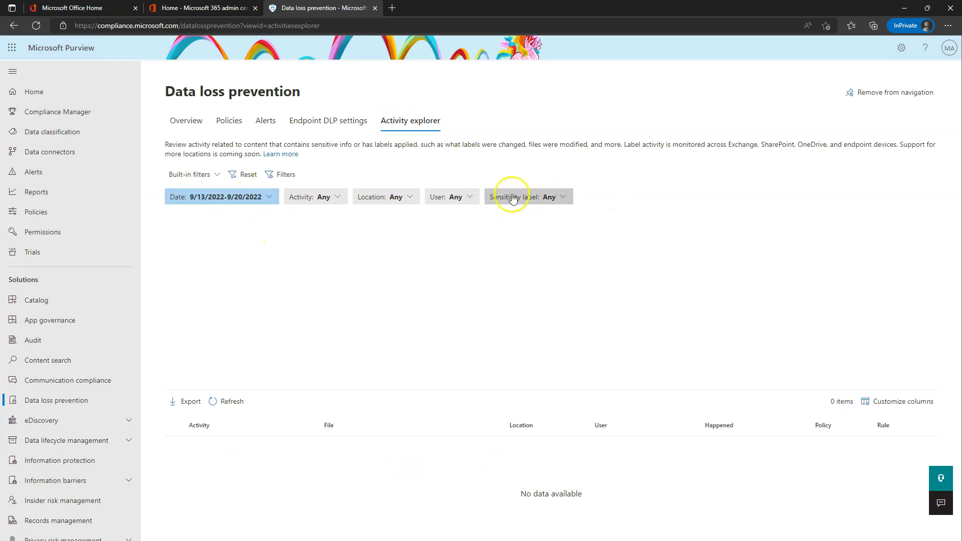
click(180, 179)
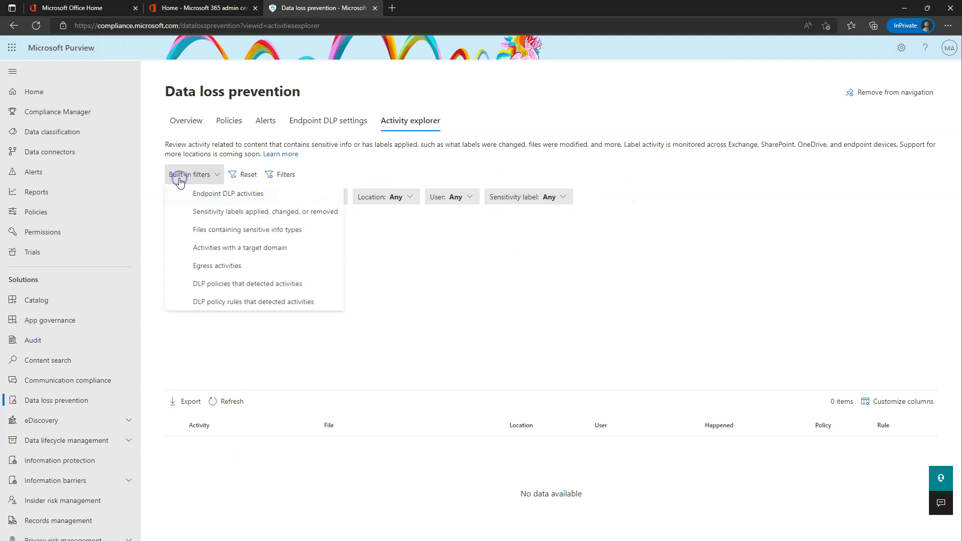
click(627, 89)
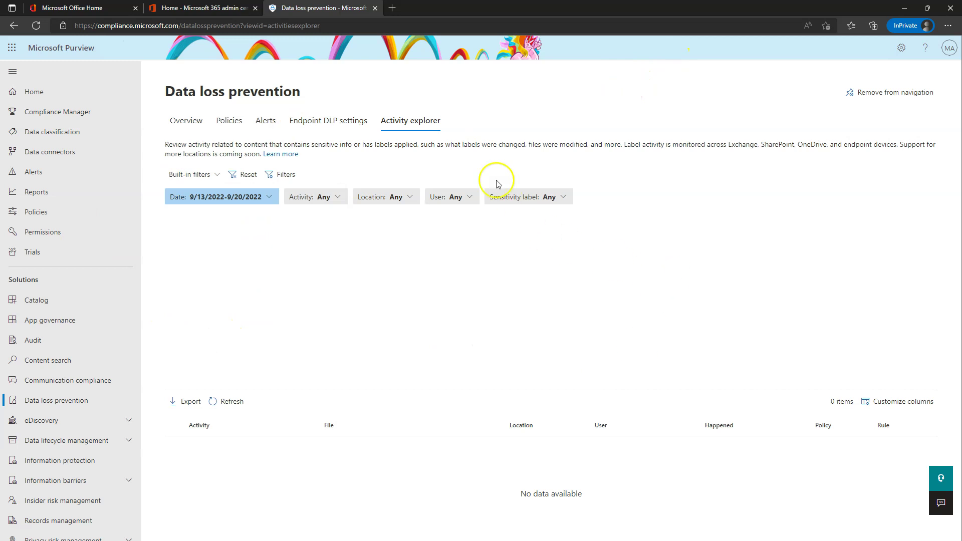